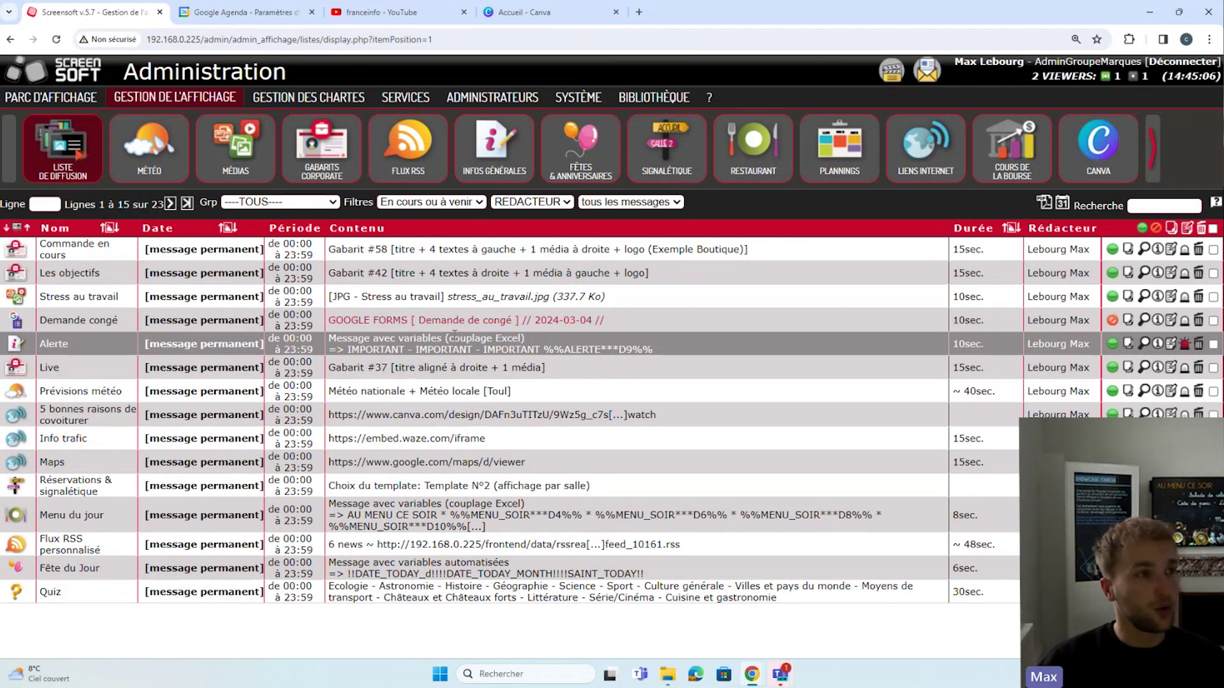
# Create a new weather message named "Météo formation"
pyautogui.click(149, 147)
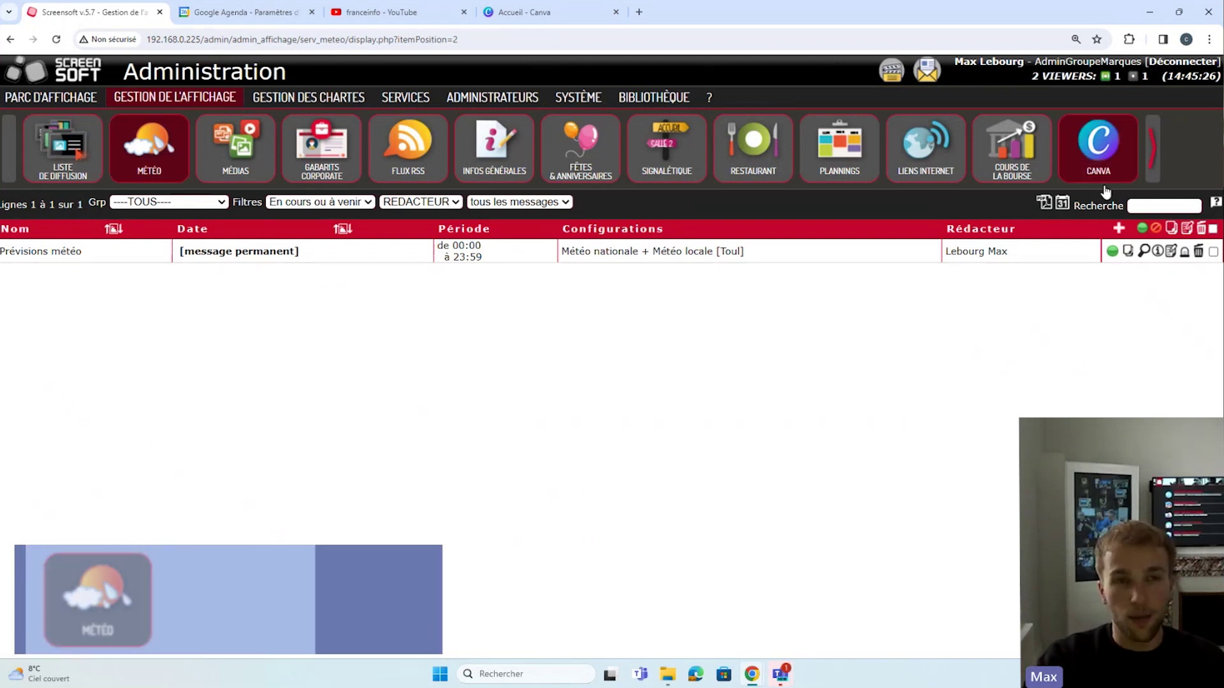
pyautogui.click(1119, 228)
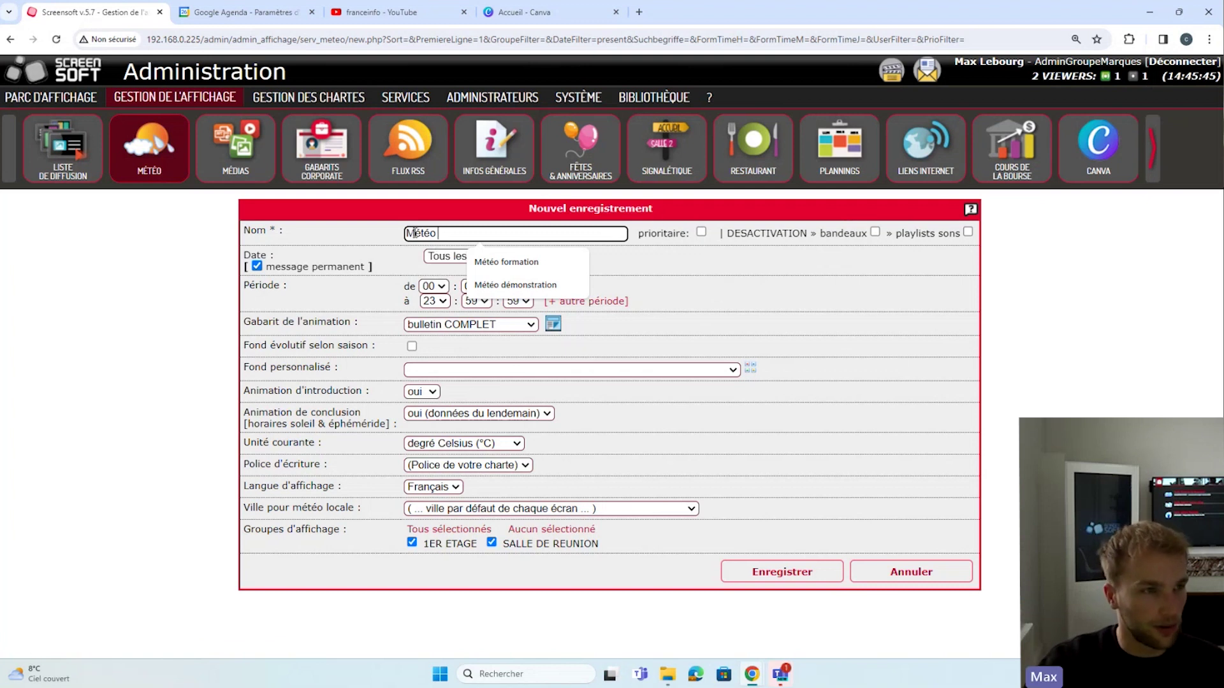
pyautogui.click(506, 263)
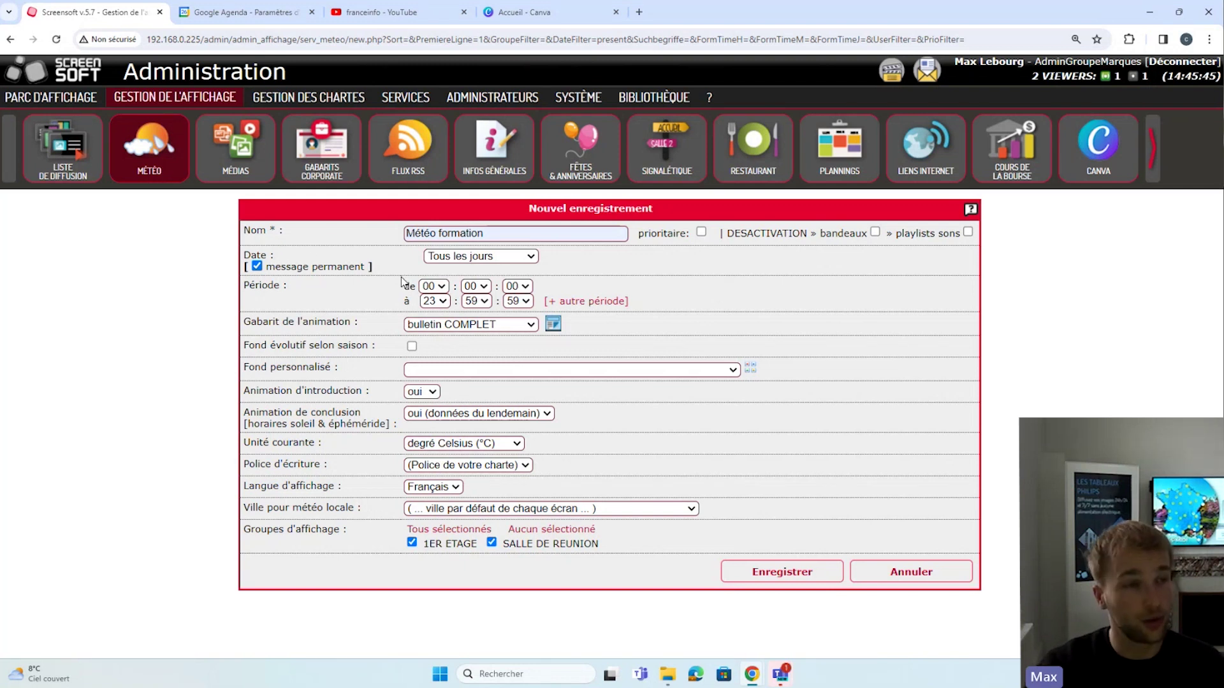
# Choose "décor MAP-MONDE" as the weather message's animation template from the visual template gallery
pyautogui.click(451, 326)
pyautogui.click(450, 327)
pyautogui.click(450, 325)
pyautogui.click(450, 326)
pyautogui.click(451, 325)
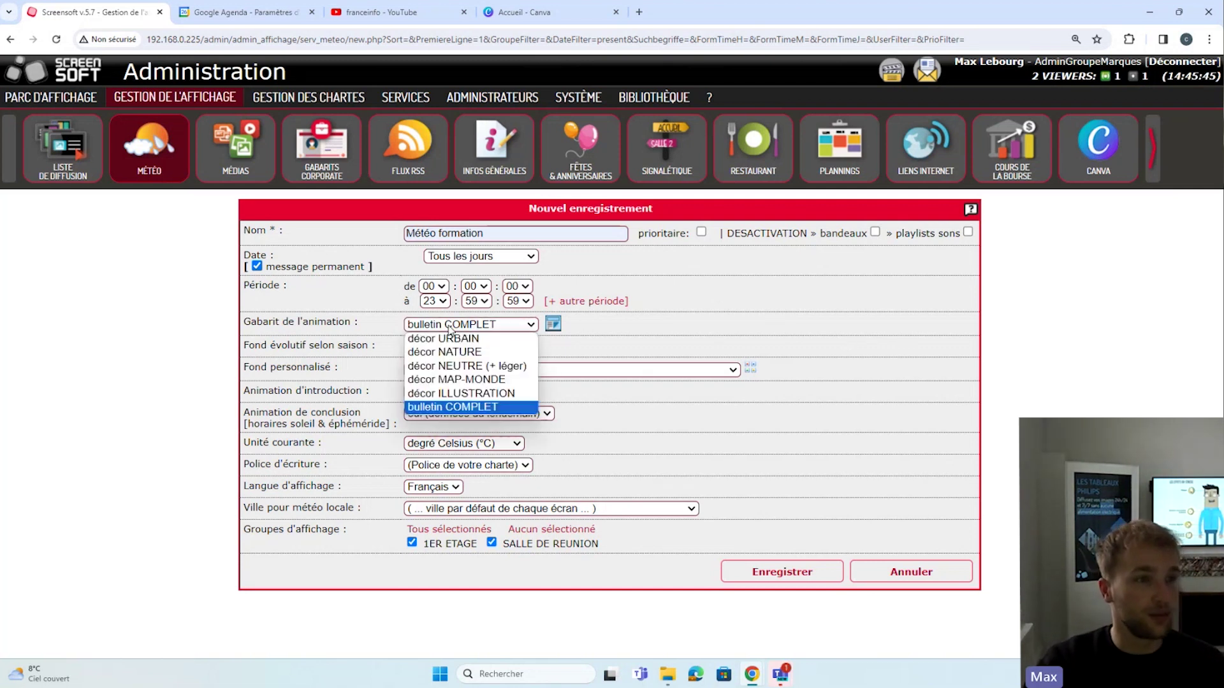
pyautogui.click(552, 326)
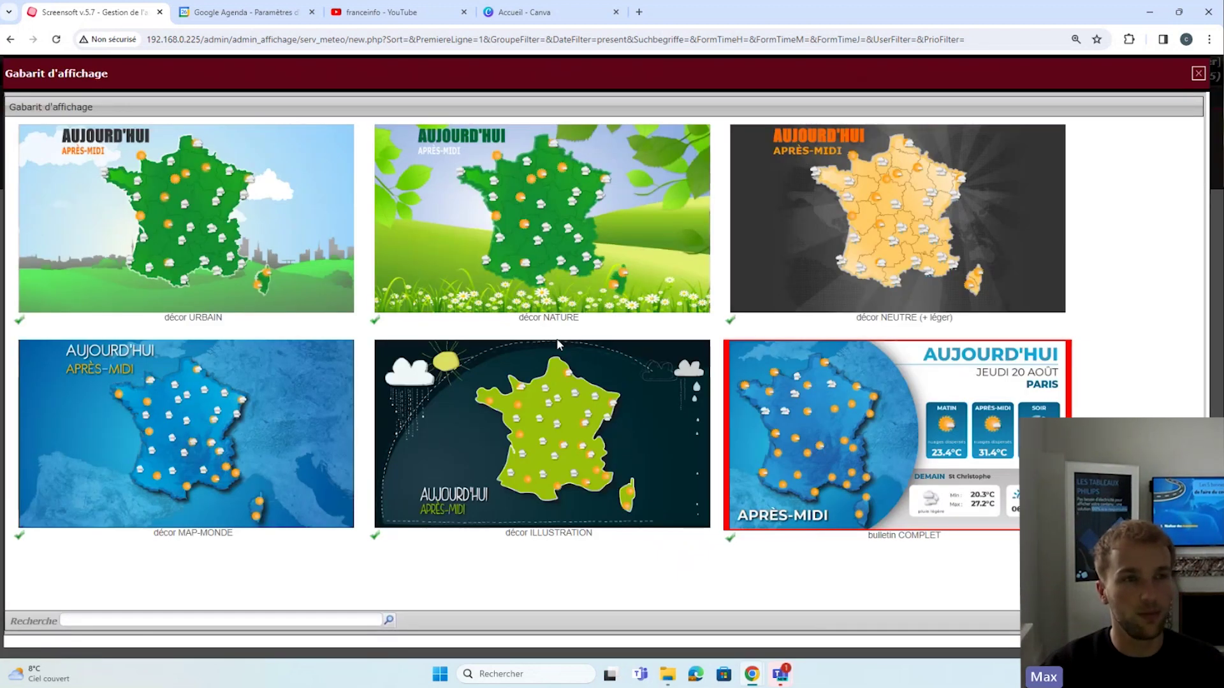
pyautogui.click(306, 389)
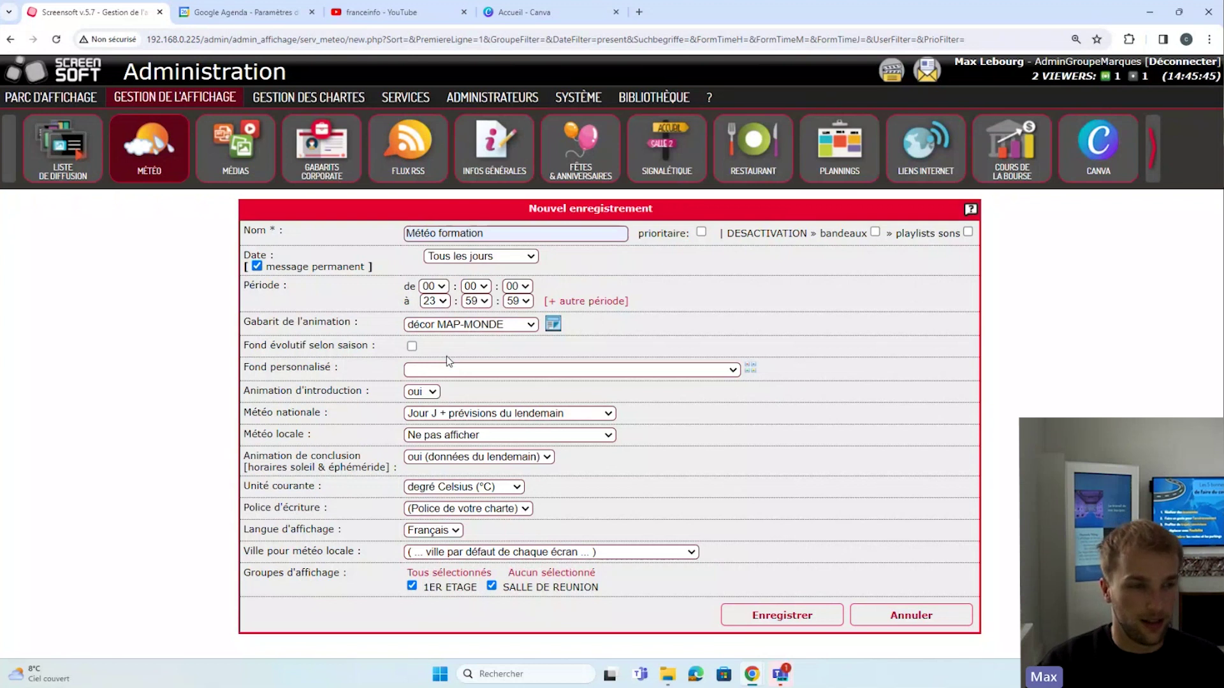
# Enable the background that changes with the season and set the introduction animation to "non"
pyautogui.click(412, 346)
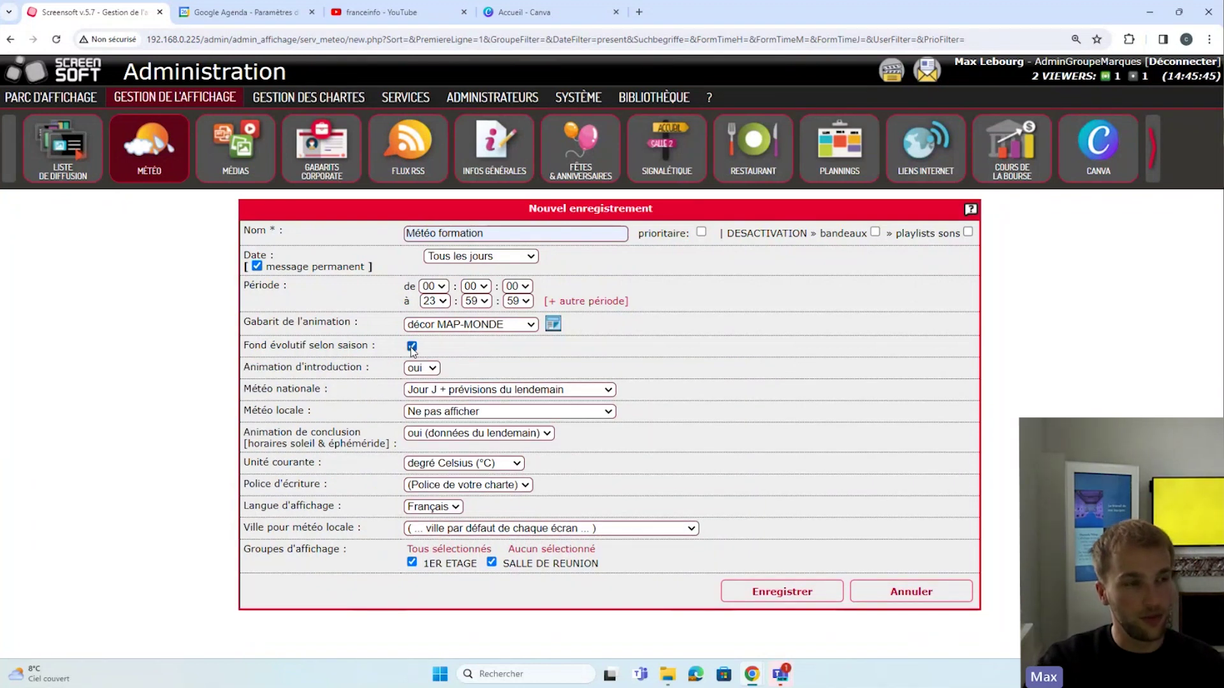
pyautogui.moveTo(387, 345)
pyautogui.mouseDown()
pyautogui.moveTo(251, 354)
pyautogui.moveTo(365, 341)
pyautogui.mouseUp()
pyautogui.click(250, 353)
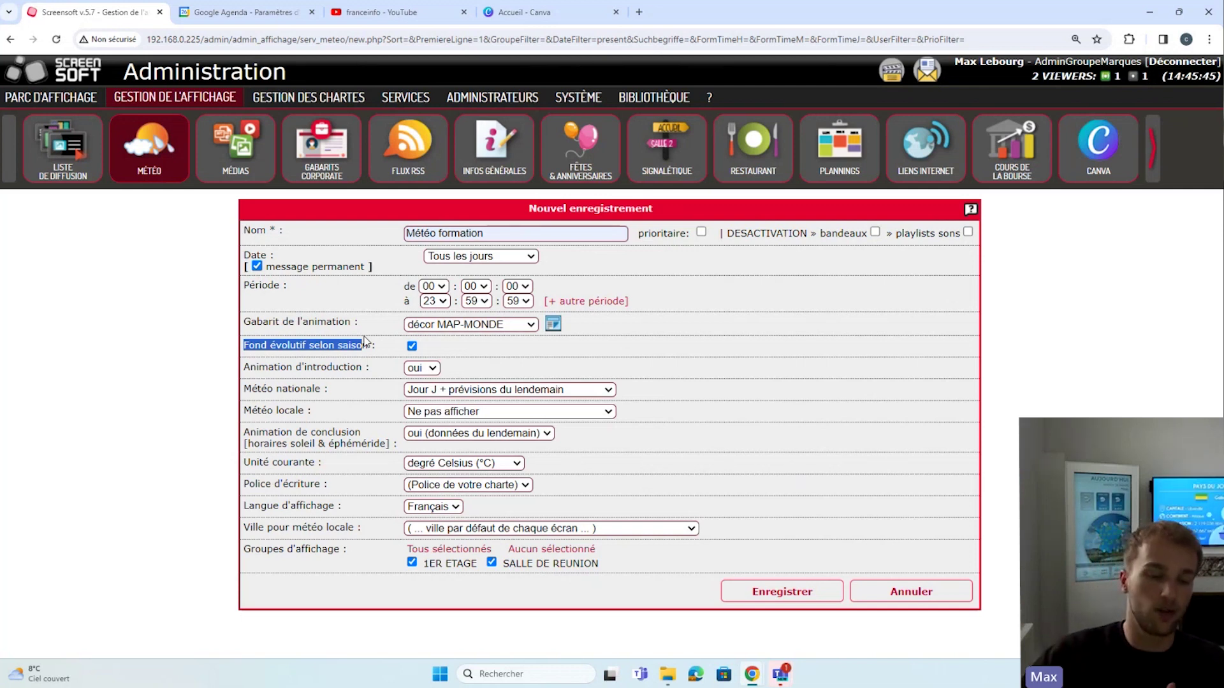
pyautogui.click(422, 368)
pyautogui.click(418, 399)
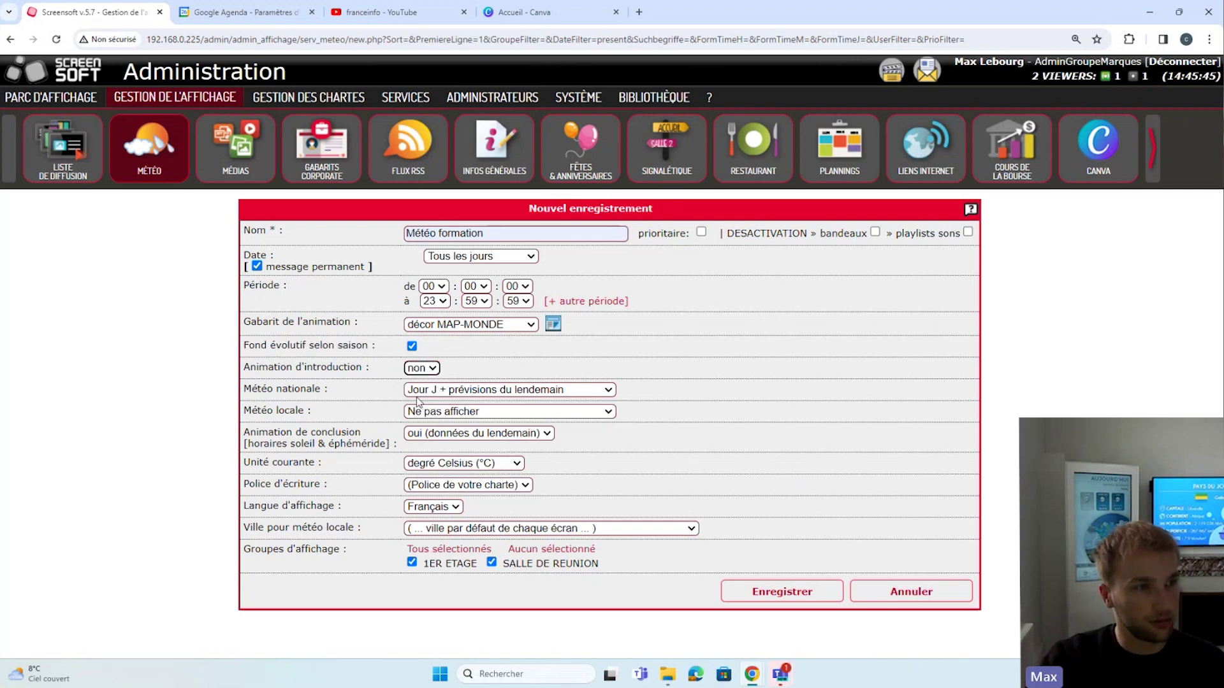
# Set the national weather to "Jour J" and the local weather to "Jour J + prévisions des 3 prochains jours"
pyautogui.click(462, 391)
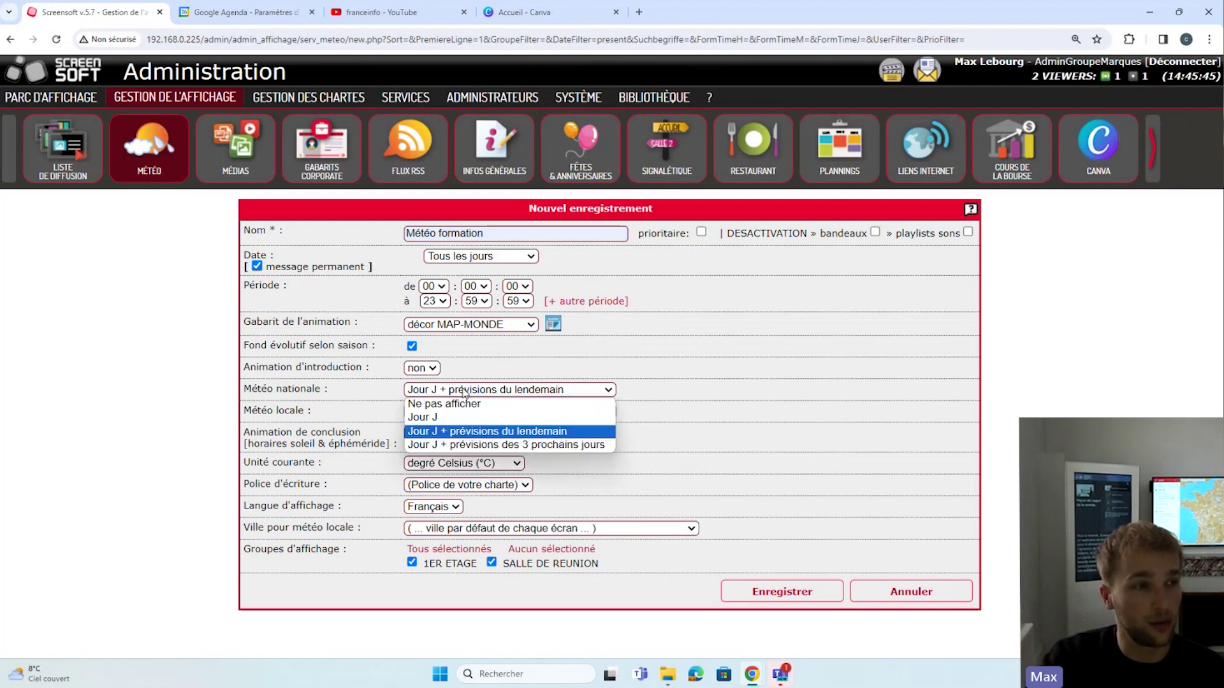
pyautogui.click(452, 417)
pyautogui.click(448, 413)
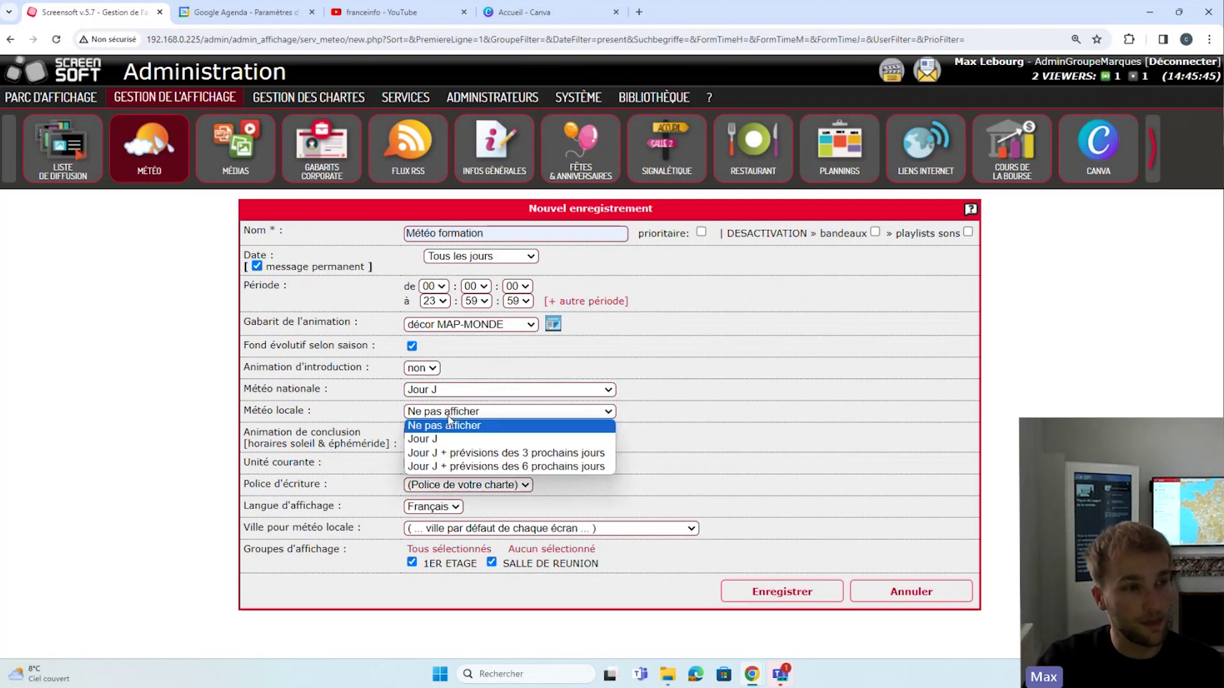
pyautogui.click(448, 453)
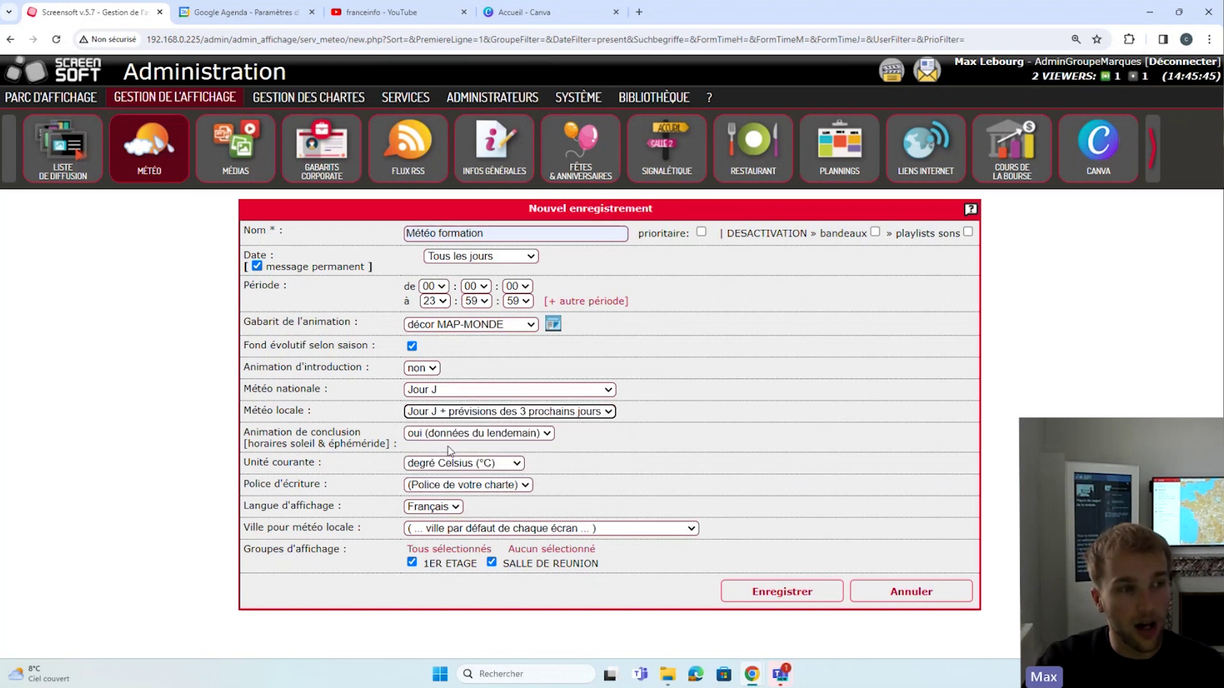
# Set the conclusion animation to "oui (données du jour)" and keep degrees Celsius as the unit
pyautogui.click(450, 436)
pyautogui.click(456, 460)
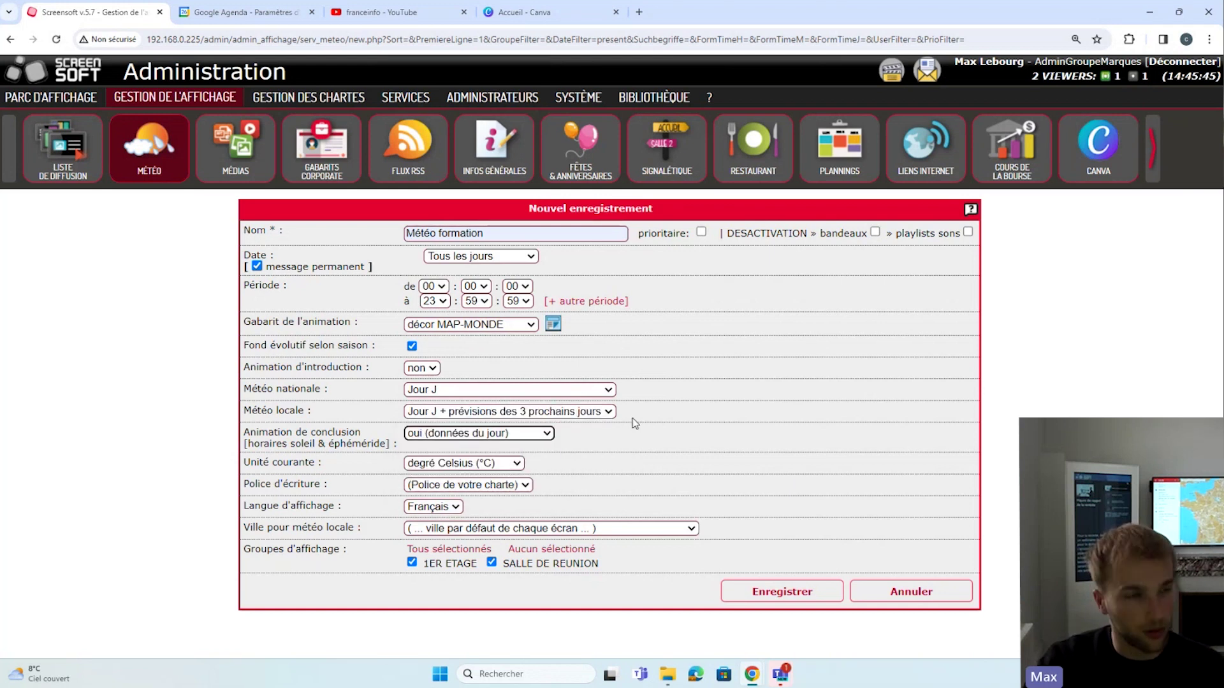
pyautogui.click(475, 464)
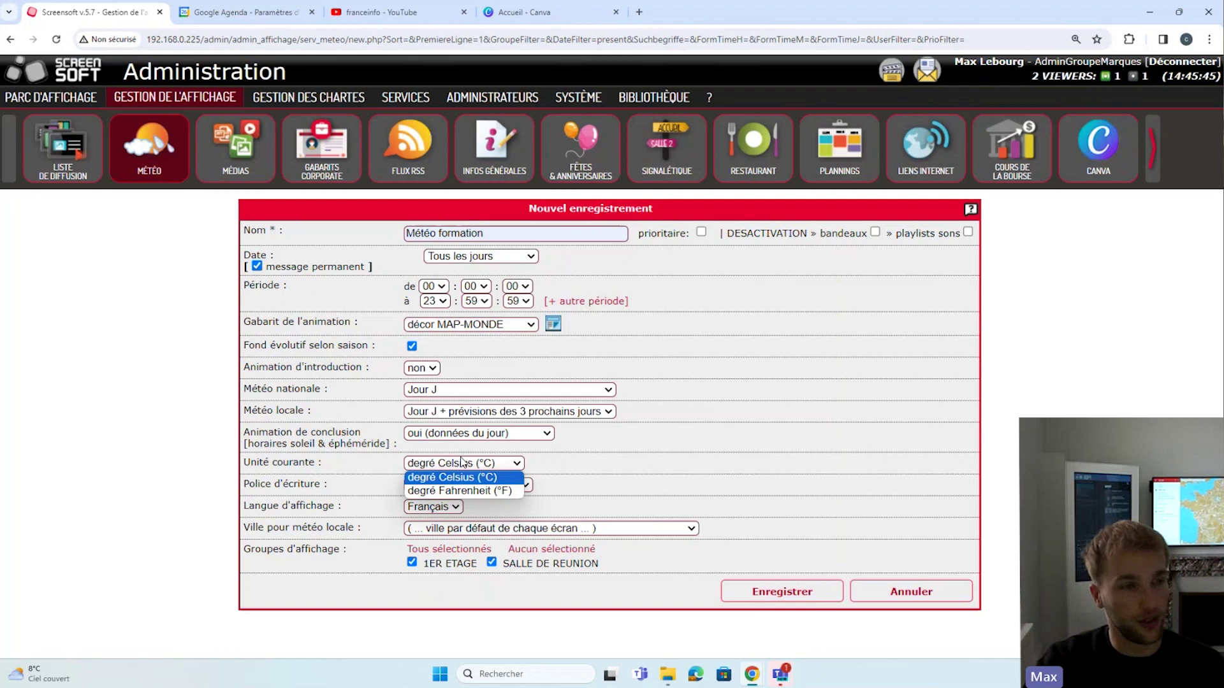
pyautogui.click(460, 478)
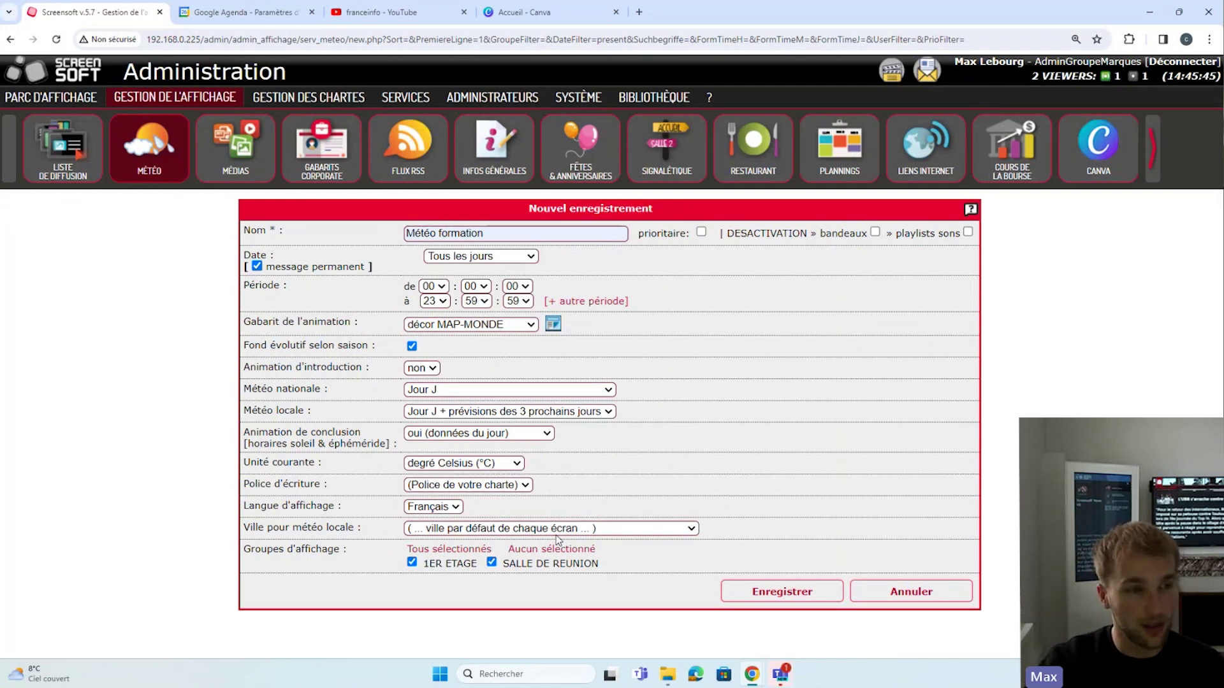
# Look through the cities available for the local weather, keeping each screen's default city
pyautogui.click(485, 528)
pyautogui.scroll(-5, 538, 404)
pyautogui.scroll(5, 538, 404)
pyautogui.click(873, 328)
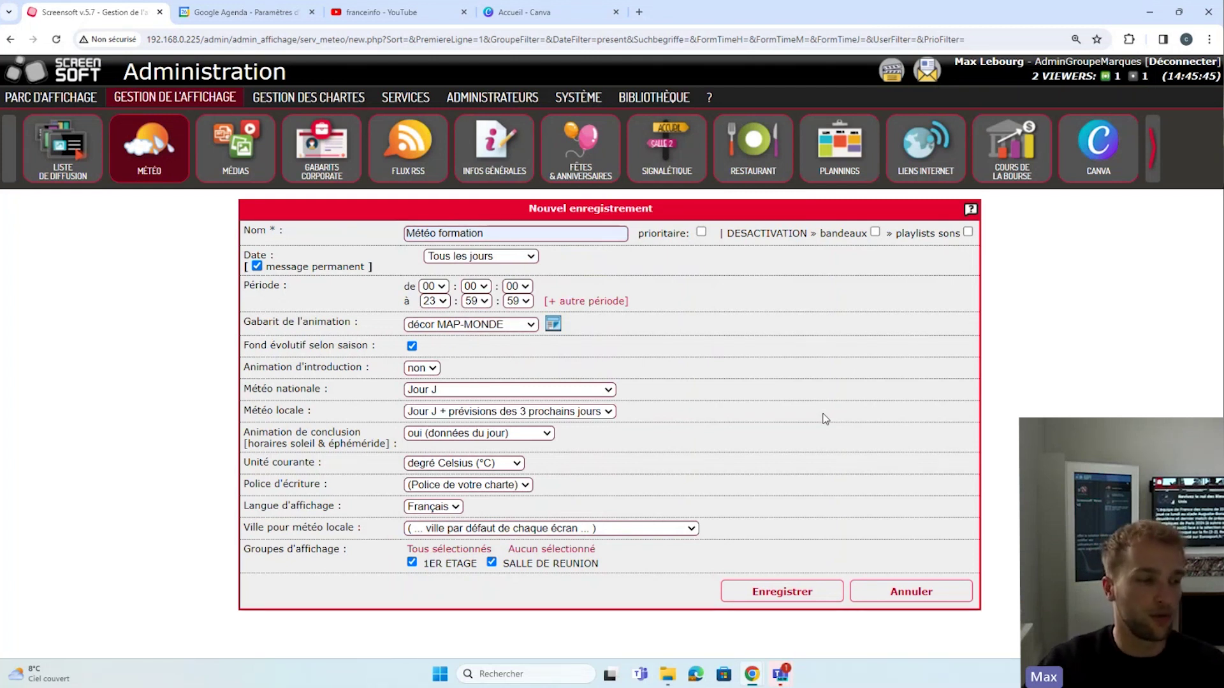
pyautogui.click(670, 526)
pyautogui.scroll(-10, 651, 453)
pyautogui.scroll(10, 650, 453)
pyautogui.scroll(-15, 648, 454)
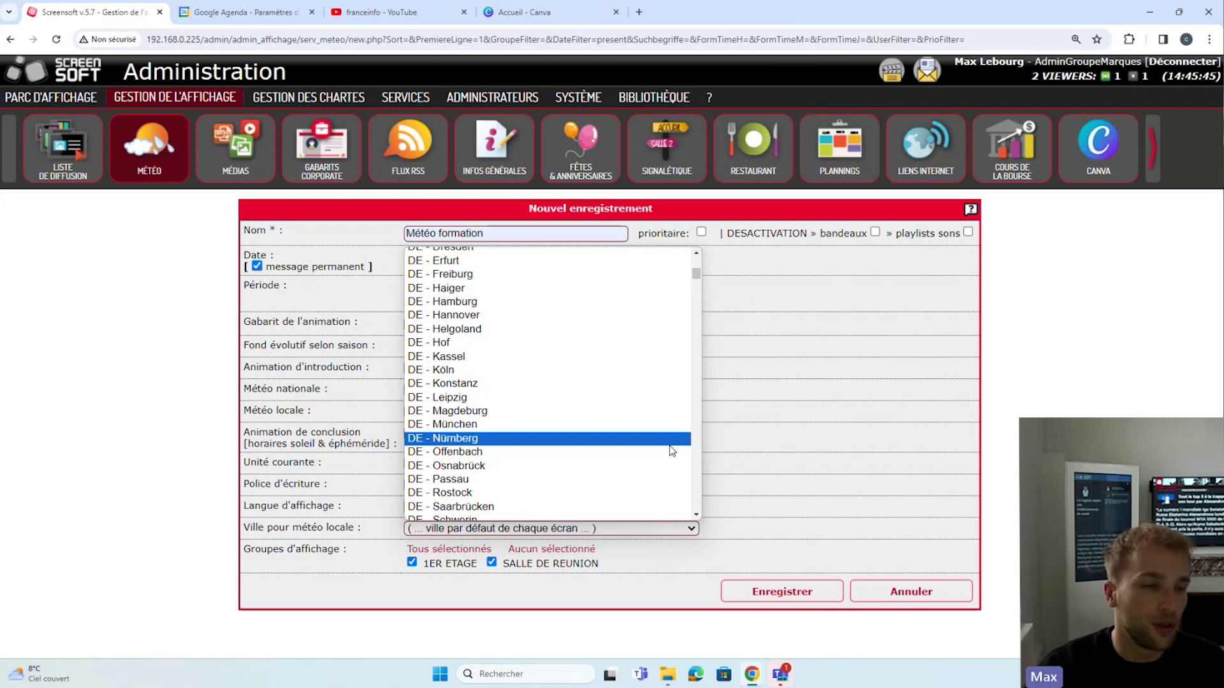
pyautogui.press('Escape')
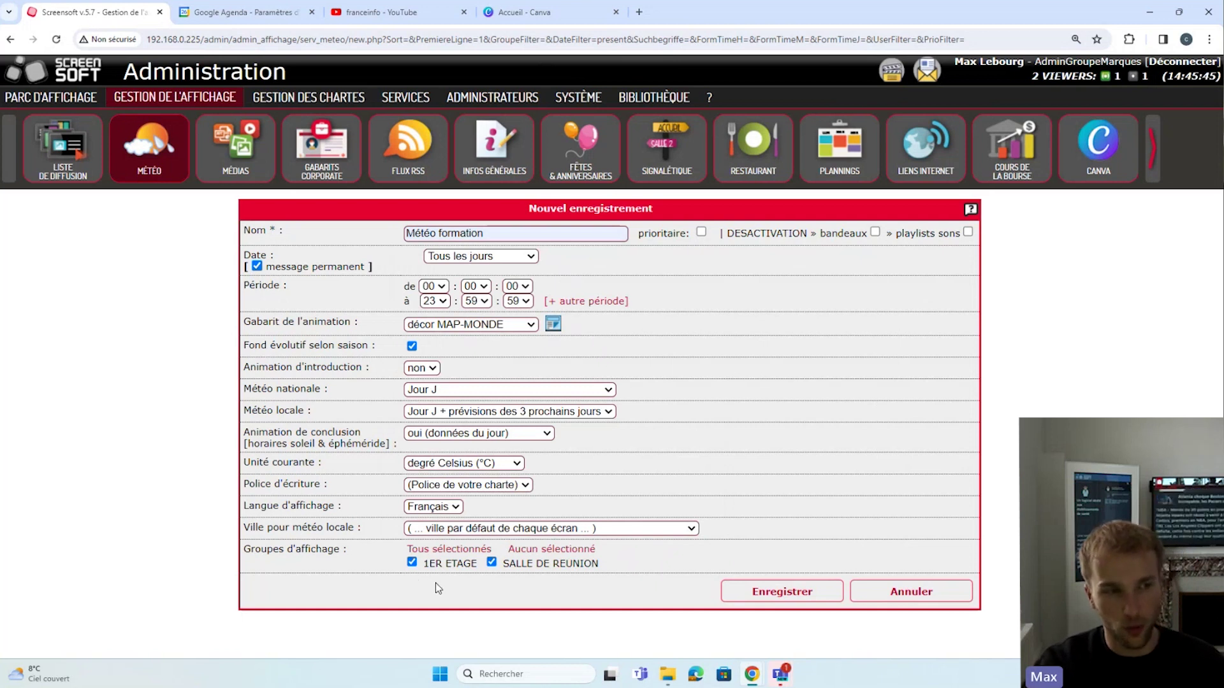
# Save the new weather message and deactivate the existing "Prévisions météo" message
pyautogui.click(796, 591)
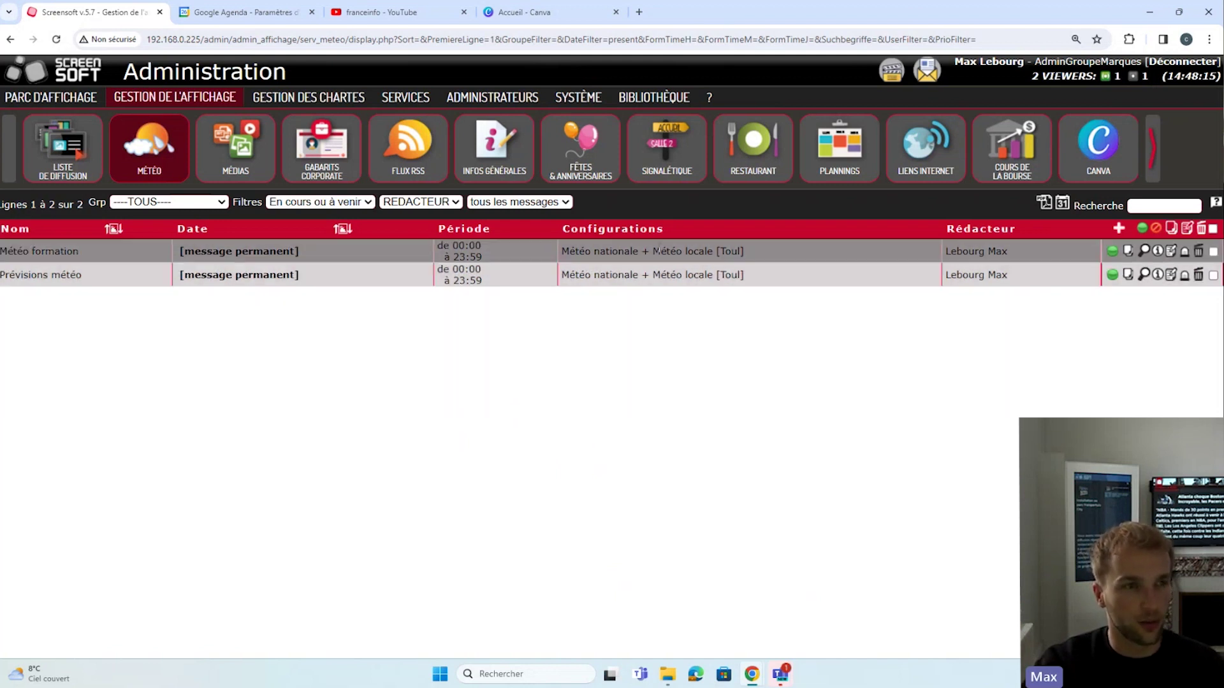
pyautogui.click(1113, 275)
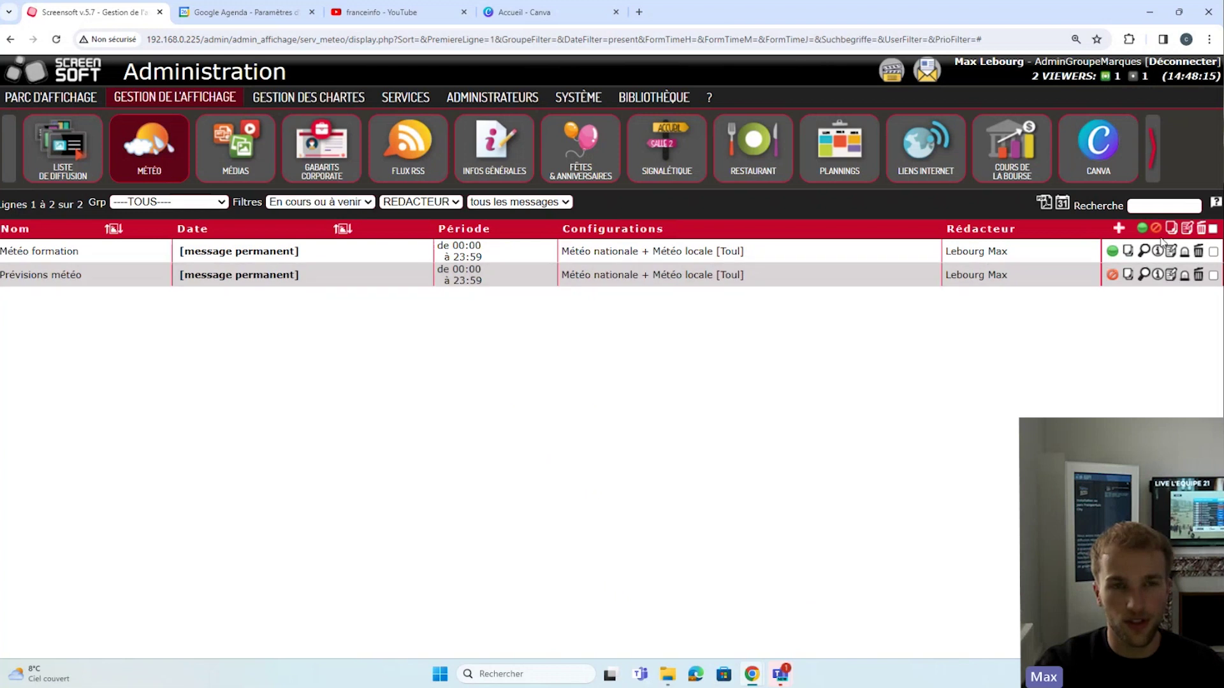
# Preview the "Météo formation" message as it plays on screen, and close the preview
pyautogui.click(1144, 250)
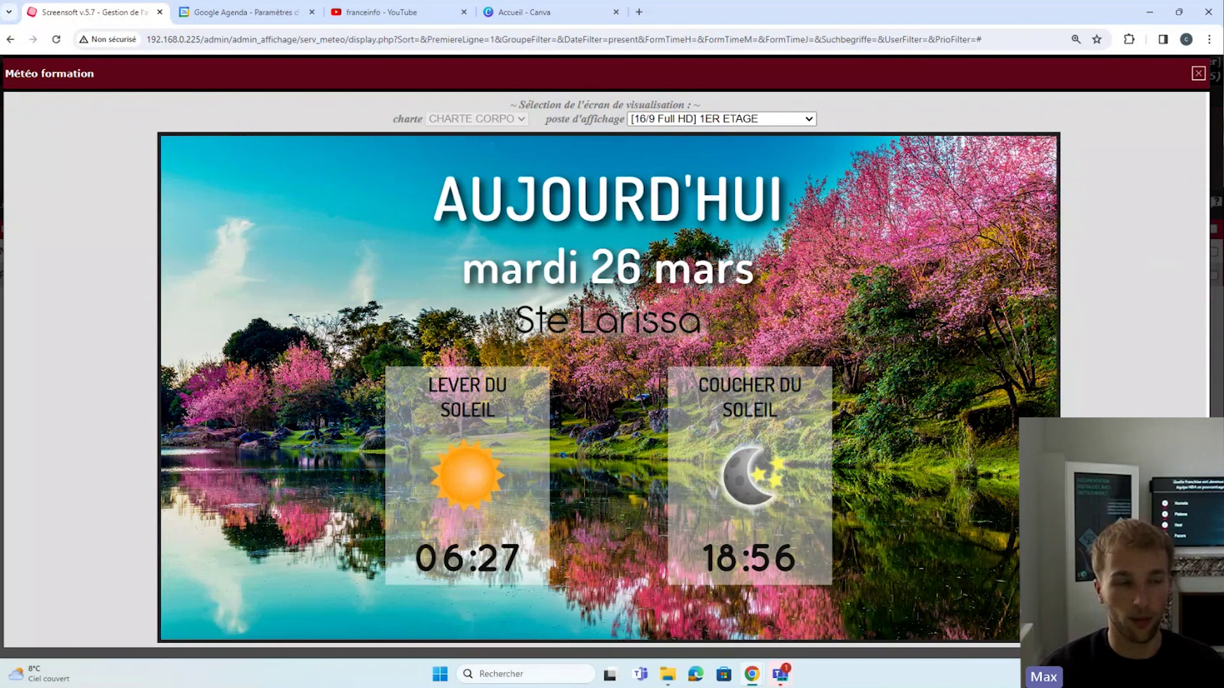
pyautogui.press('Escape')
# Create a new RSS feed message named "Flux RSS"
pyautogui.click(408, 147)
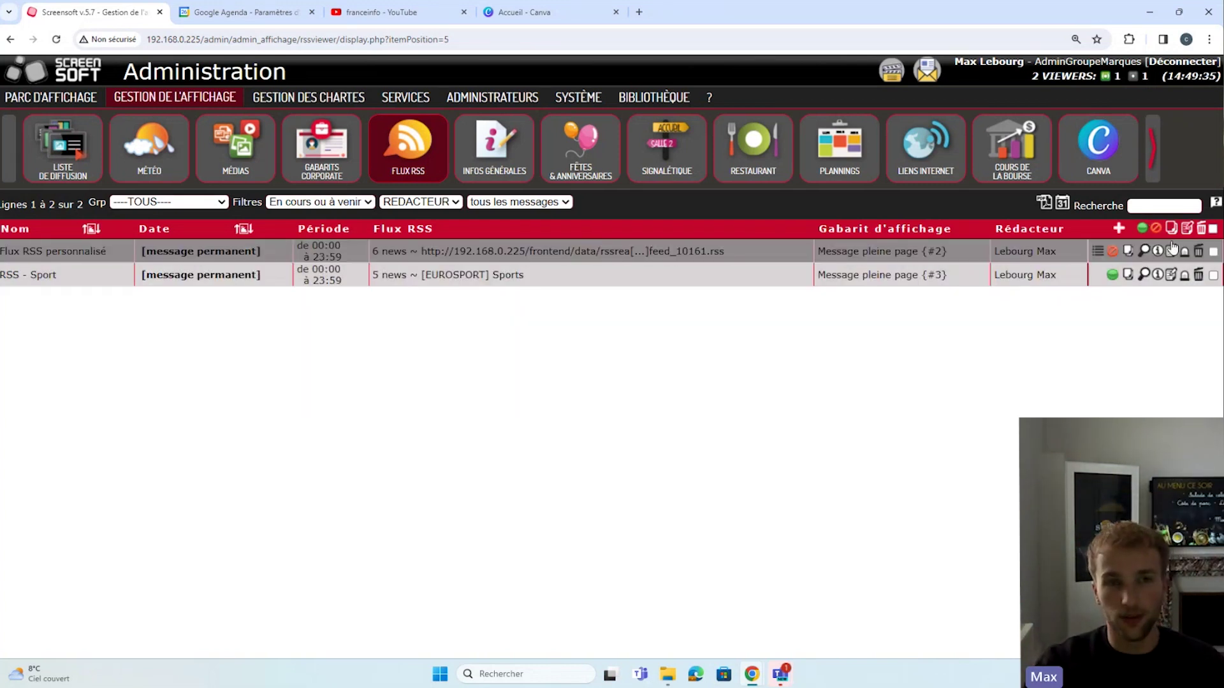
pyautogui.click(1117, 230)
pyautogui.click(562, 235)
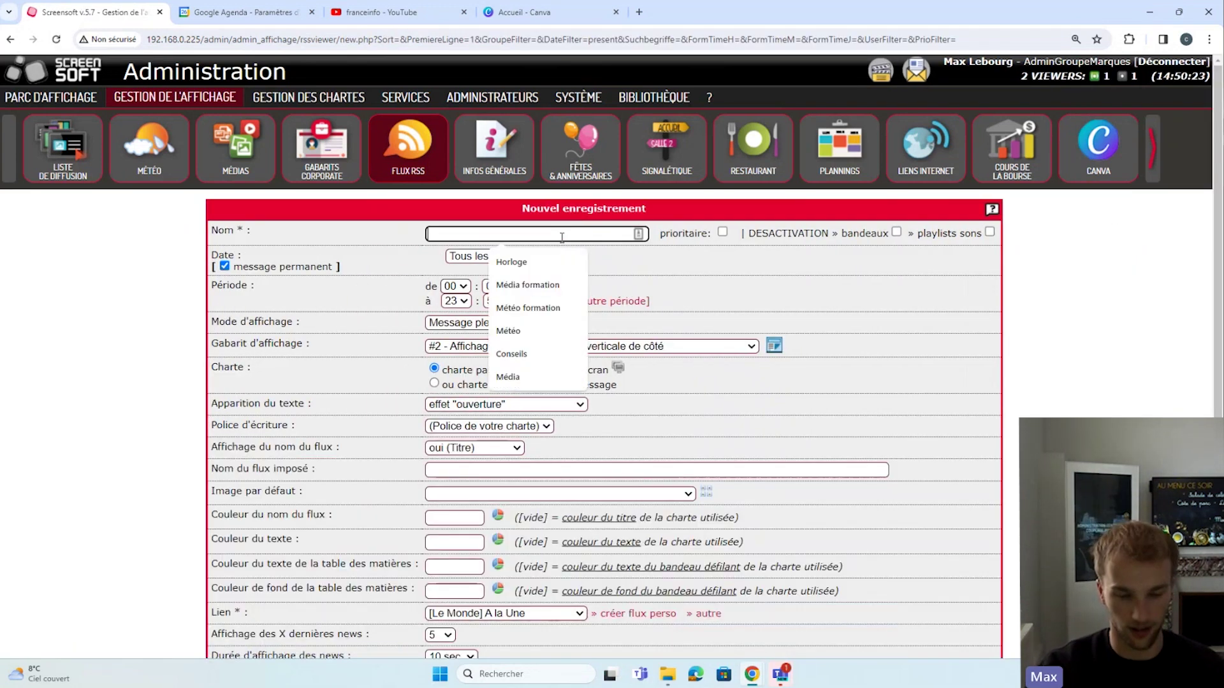
pyautogui.write('Flux RSS')
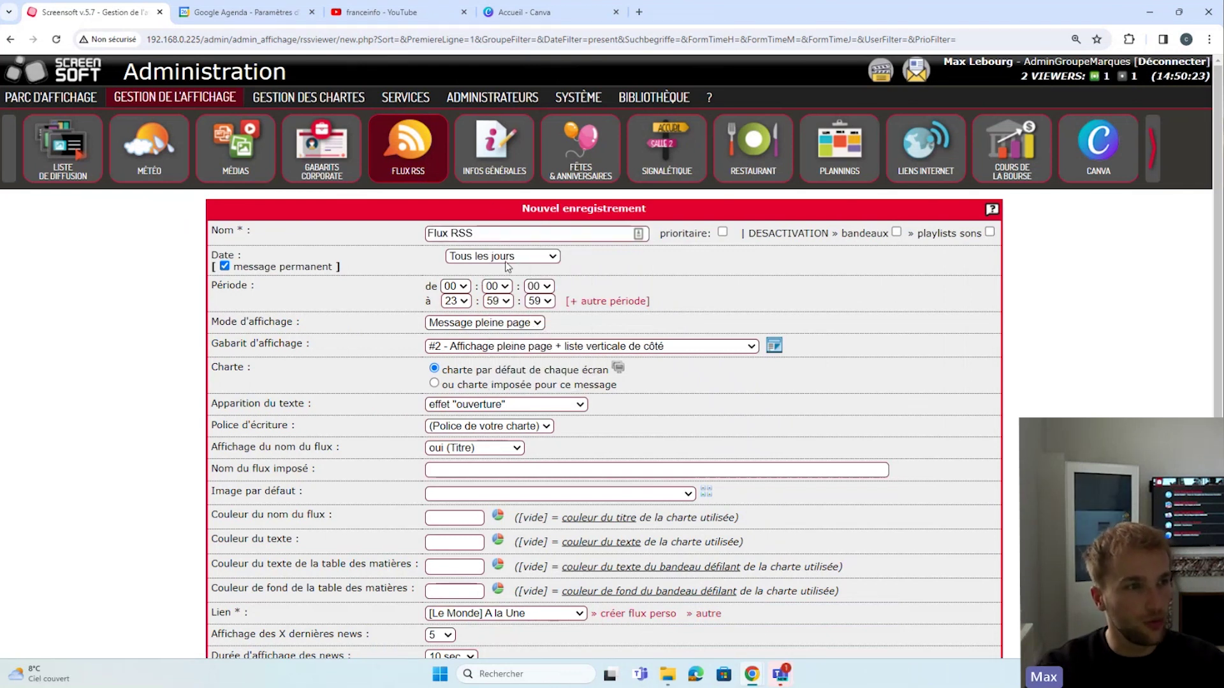
# Keep the feed's display mode as "Message pleine page" with template "#2 - Affichage pleine page + liste verticale de côté"
pyautogui.click(436, 323)
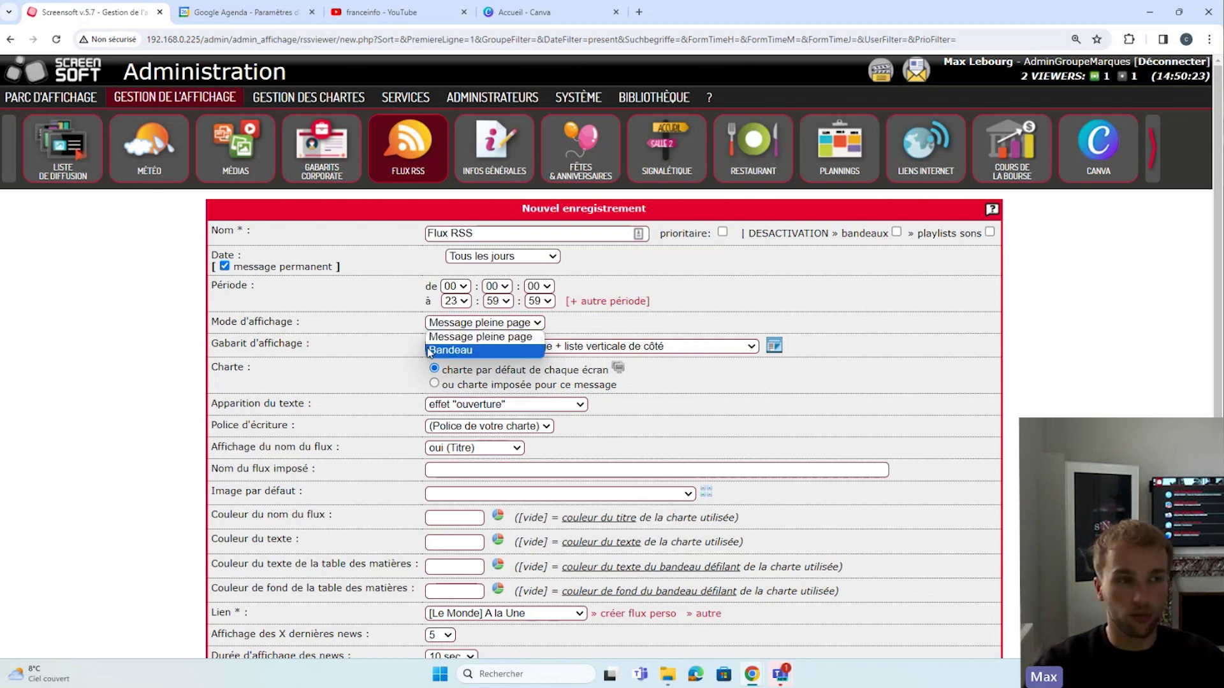
pyautogui.click(453, 338)
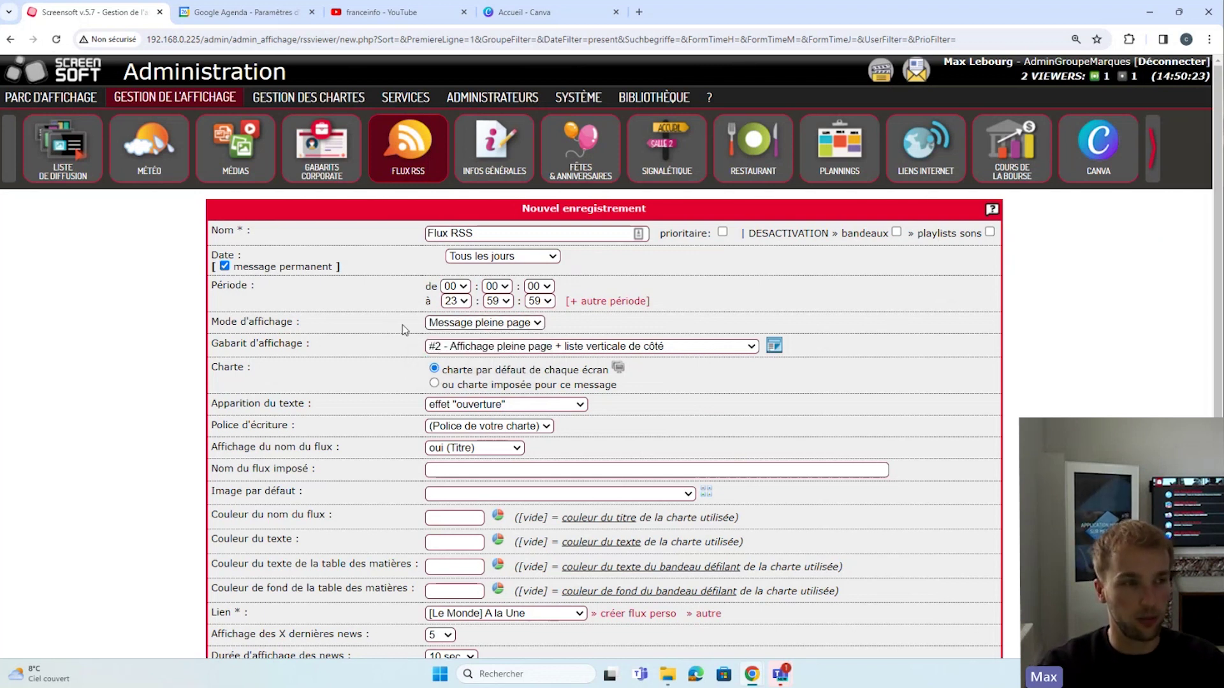
pyautogui.click(736, 347)
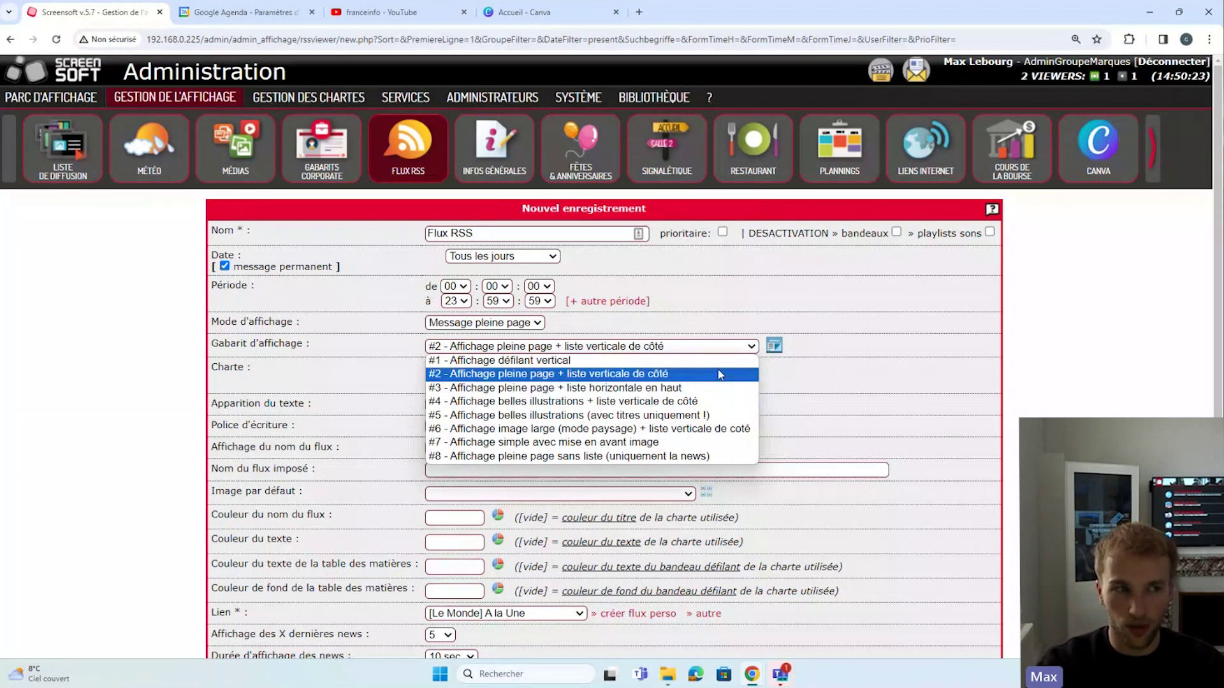
pyautogui.click(719, 375)
# Review the available news sources and set the feed's link to "[France24] Environnement"
pyautogui.scroll(-2, 377, 310)
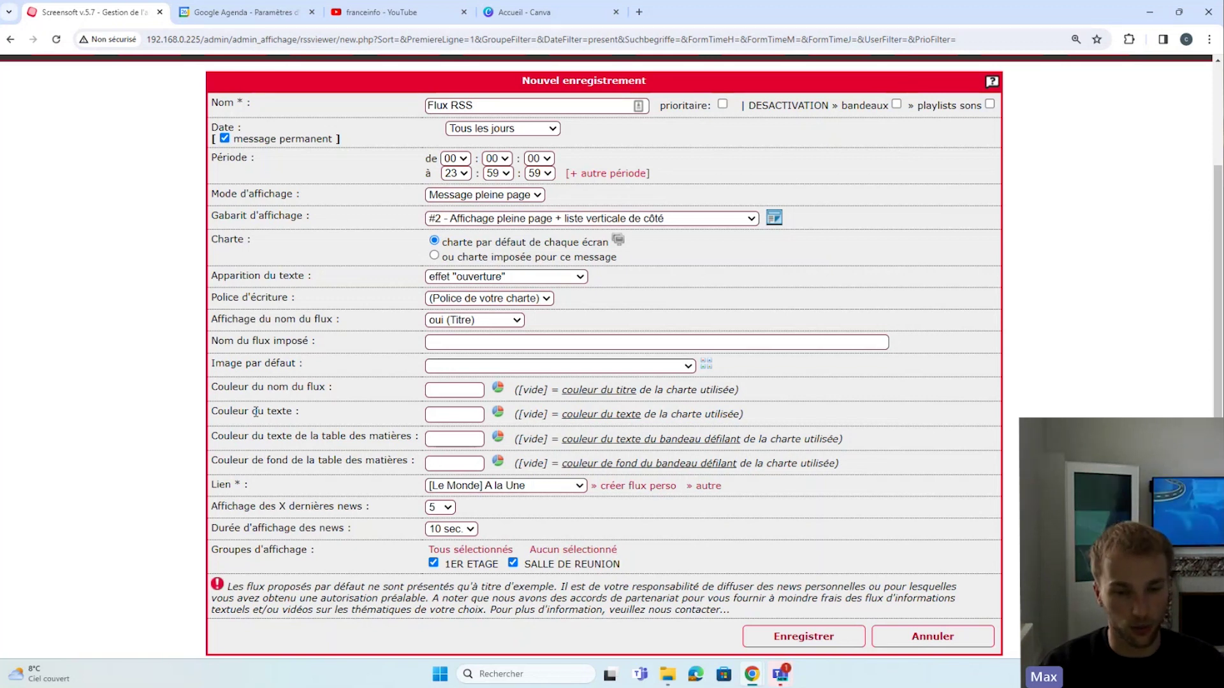
pyautogui.scroll(-1, 258, 446)
pyautogui.moveTo(248, 471); pyautogui.dragTo(216, 474)
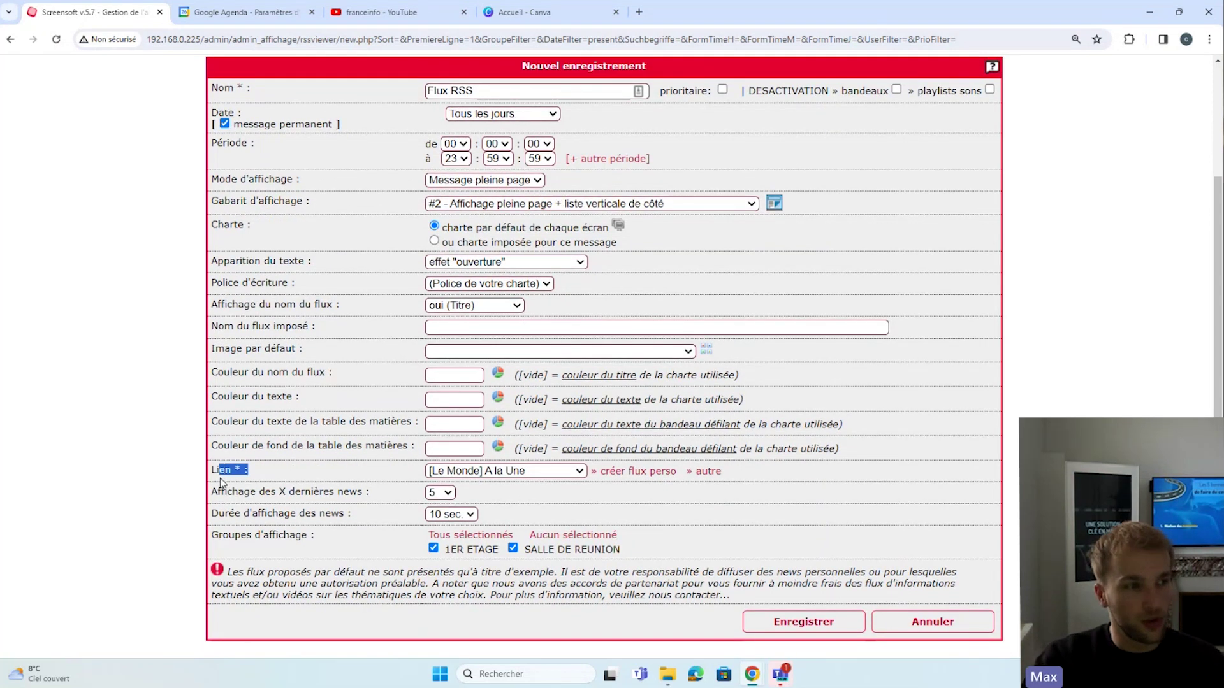
pyautogui.moveTo(248, 471); pyautogui.dragTo(218, 473)
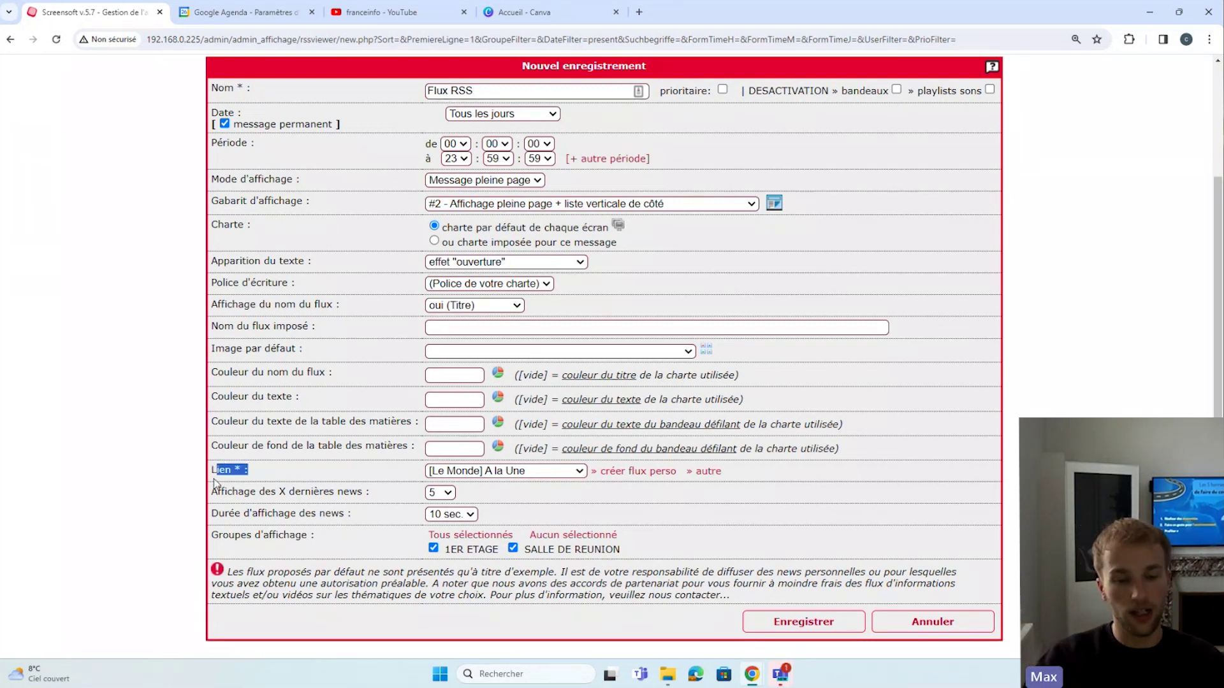
pyautogui.click(510, 472)
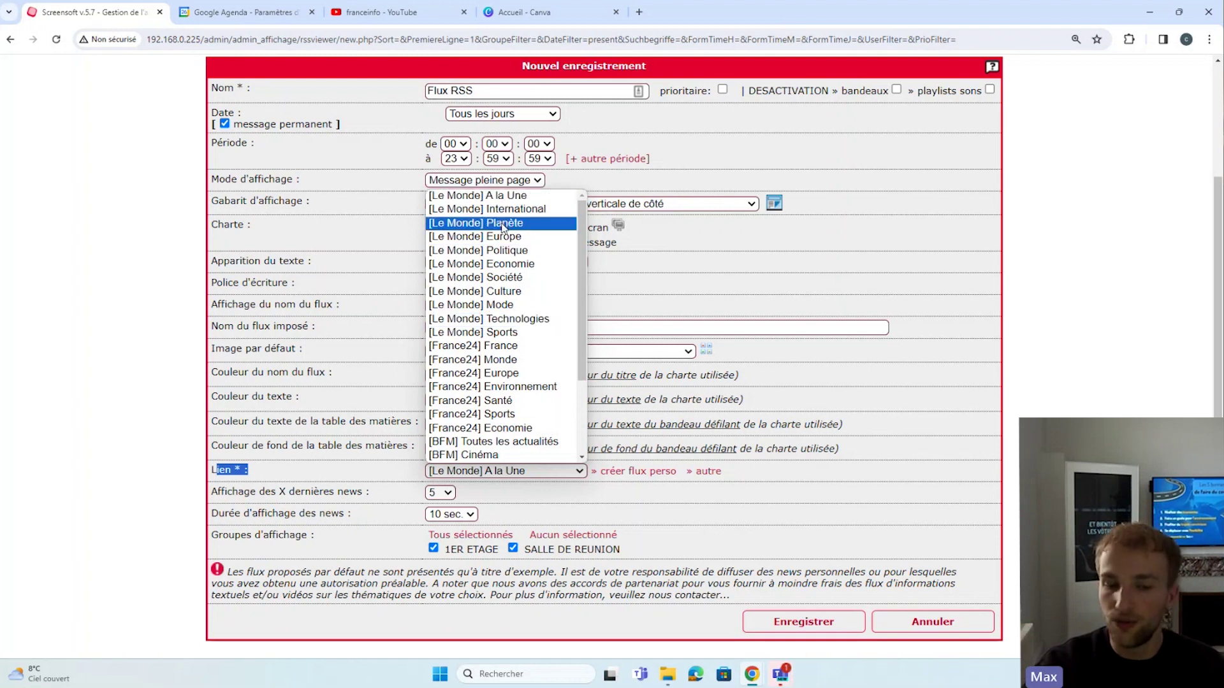
pyautogui.scroll(-2, 501, 235)
pyautogui.scroll(2, 501, 236)
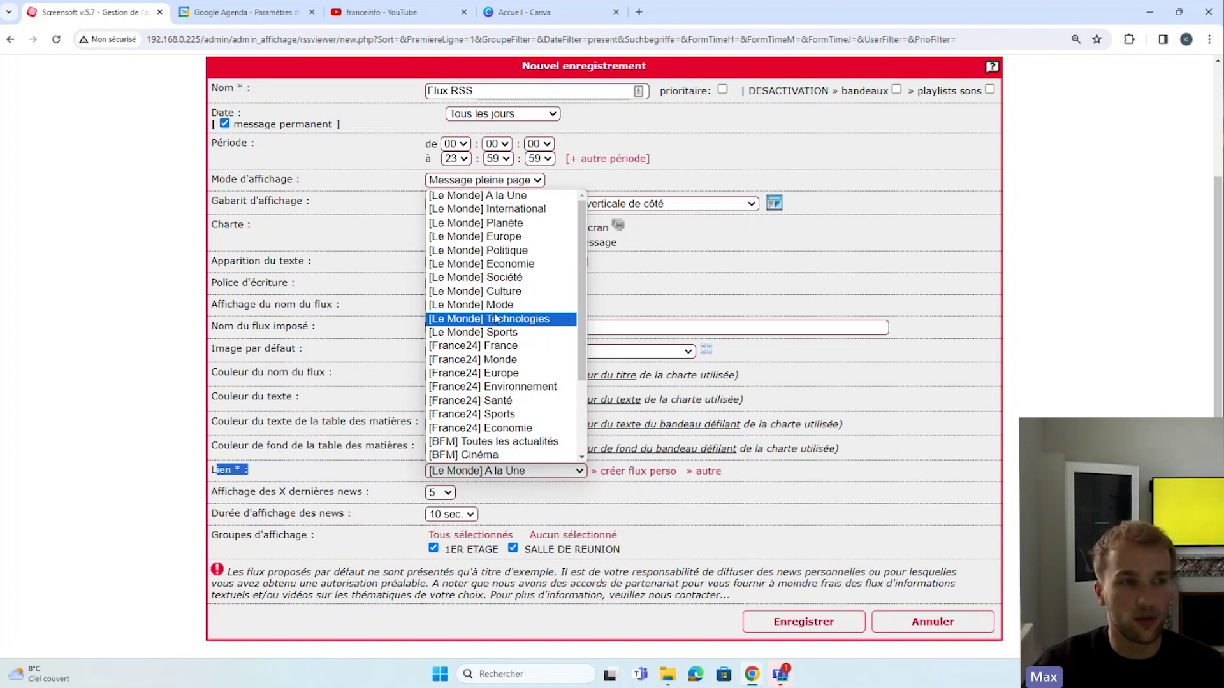
pyautogui.scroll(-3, 469, 375)
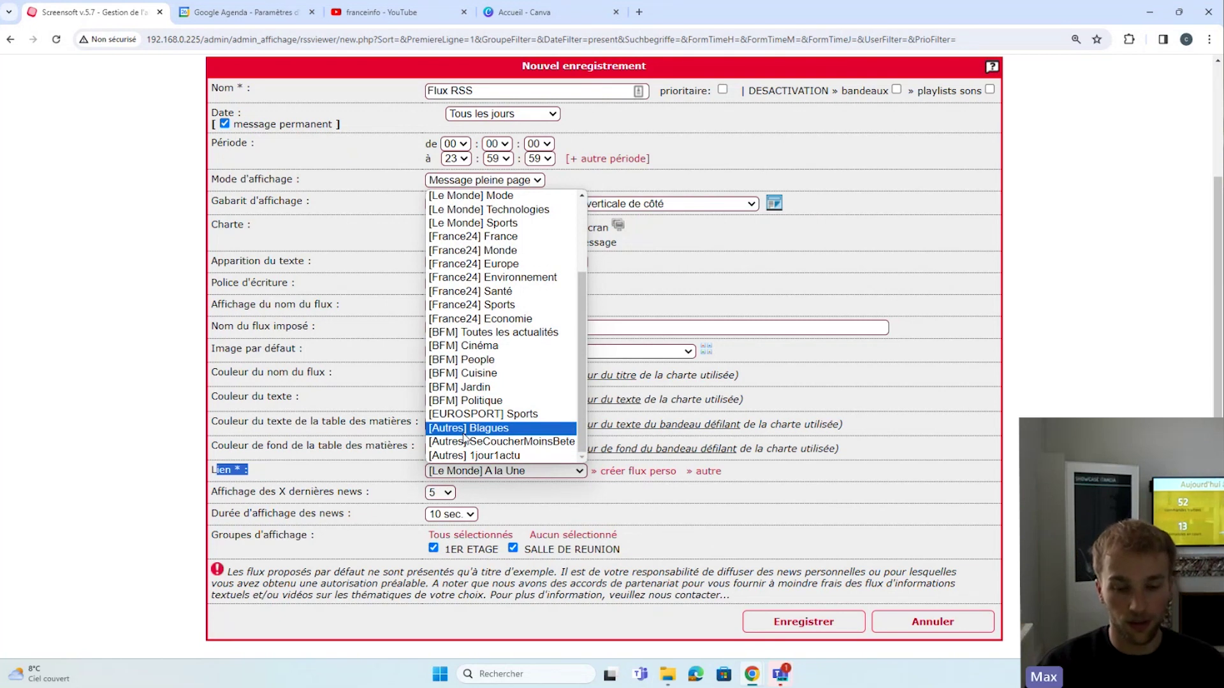
pyautogui.scroll(3, 484, 396)
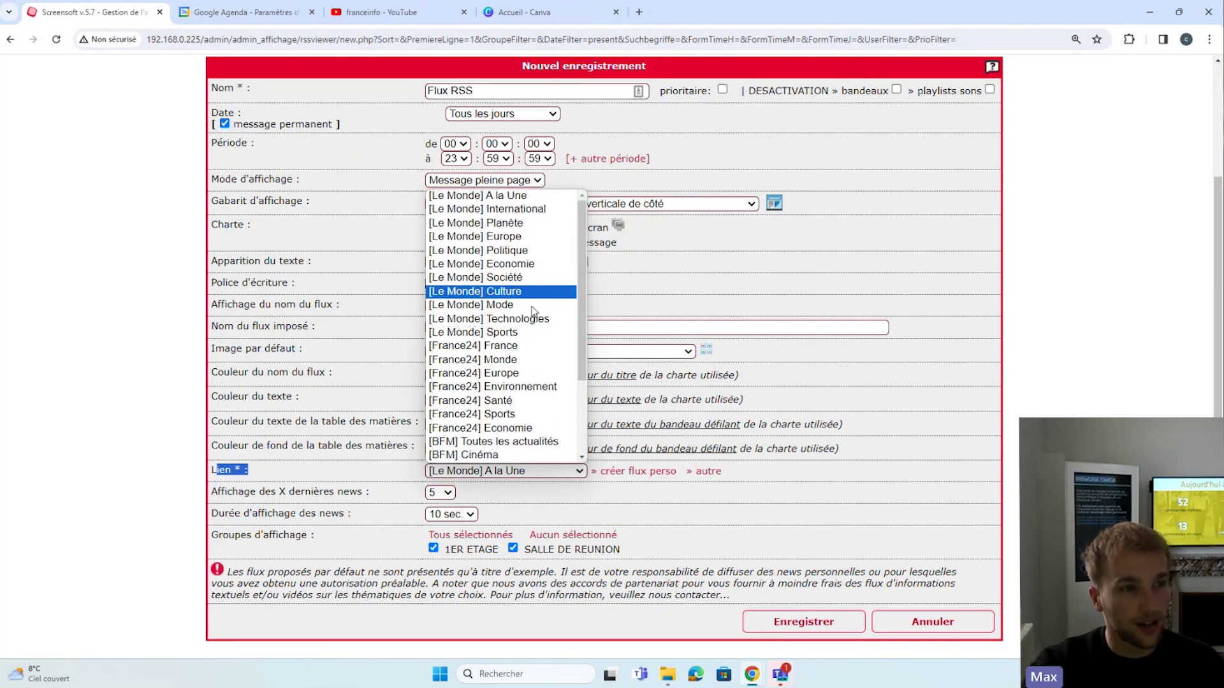
pyautogui.click(532, 387)
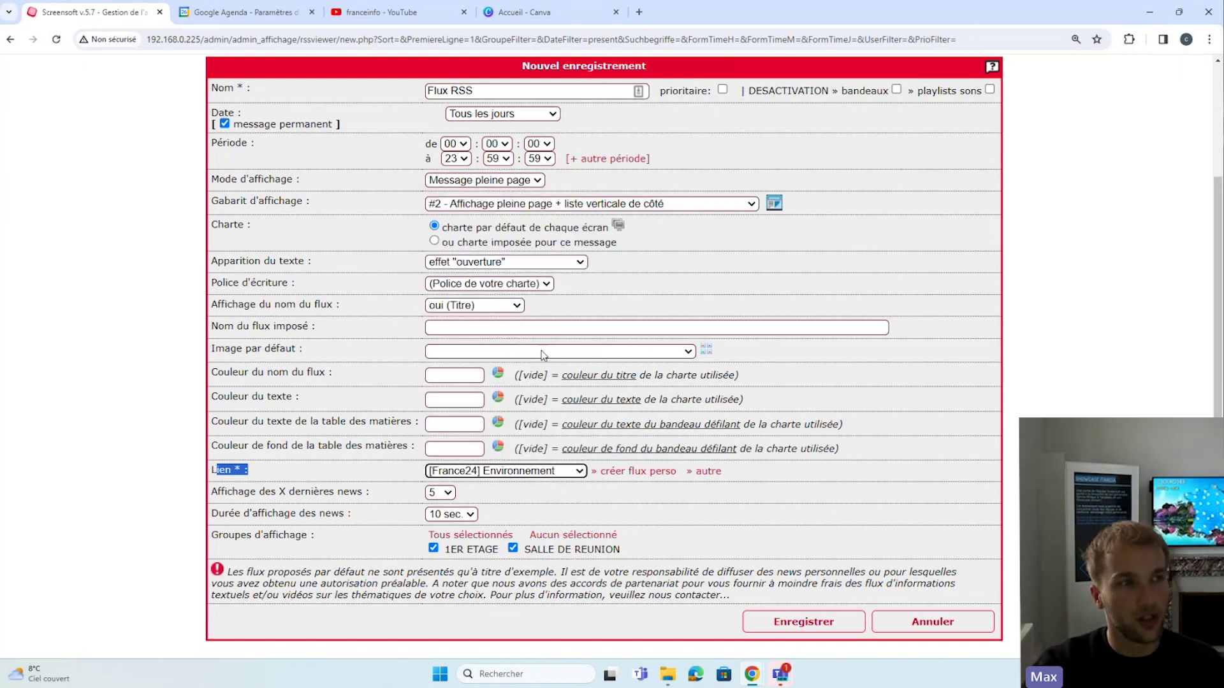
# Extend the RSS message's name to "Flux RSS - Environnement"
pyautogui.click(552, 95)
pyautogui.write('-')
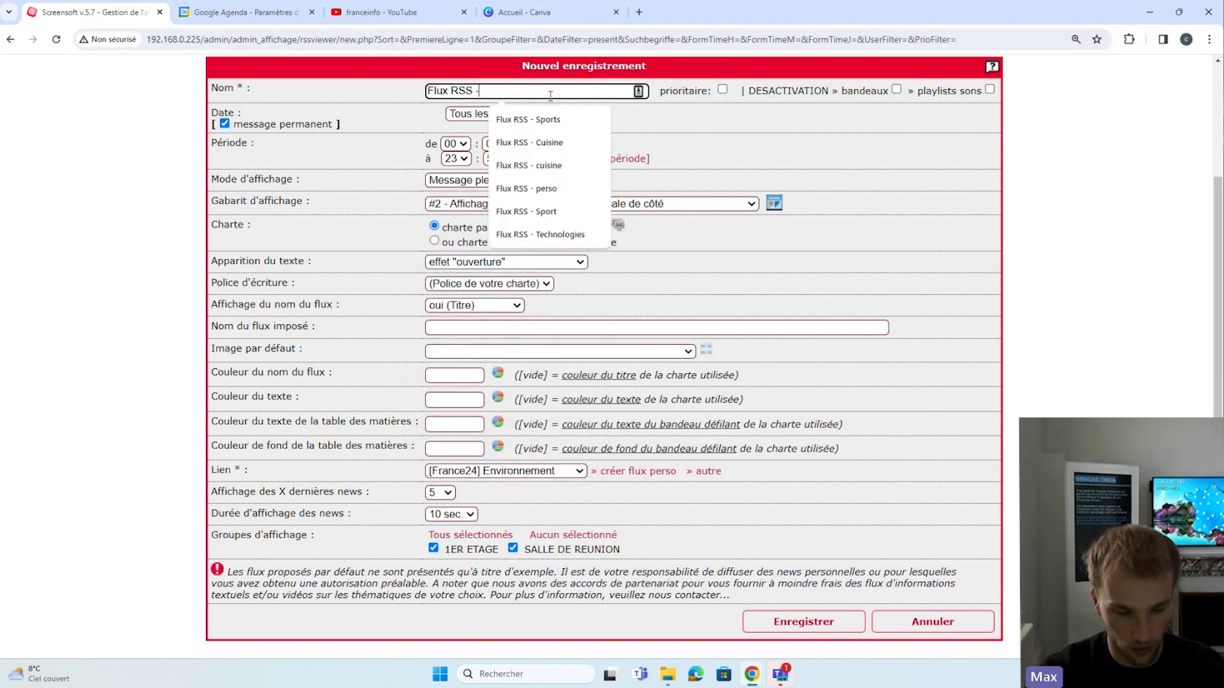
pyautogui.write(' Env')
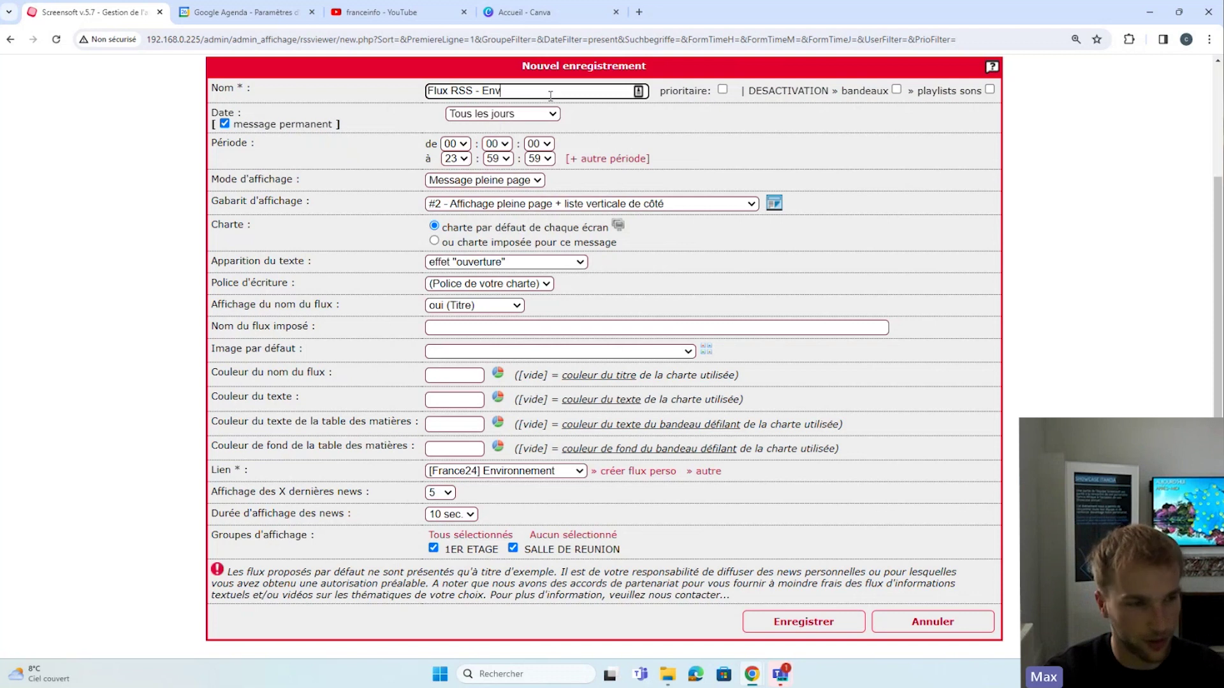
pyautogui.write('ironnement')
# Keep the feed at the 5 latest news items, with a display duration of 10 sec. per item
pyautogui.click(447, 492)
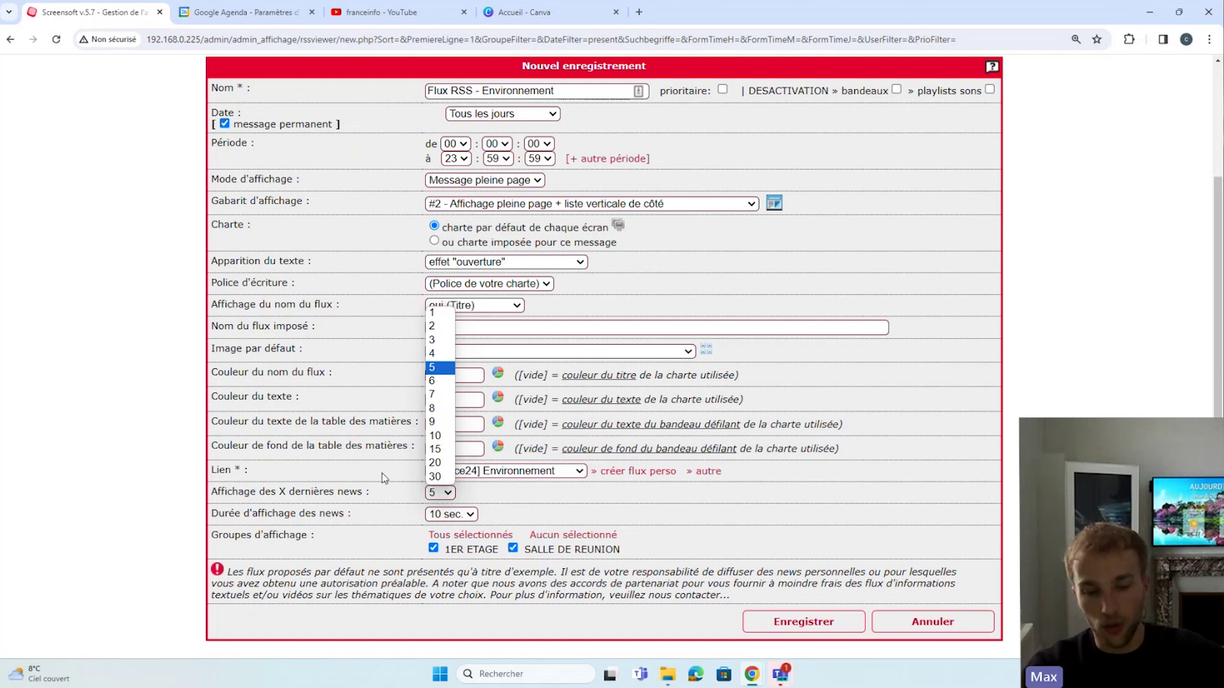
pyautogui.click(438, 368)
pyautogui.click(464, 514)
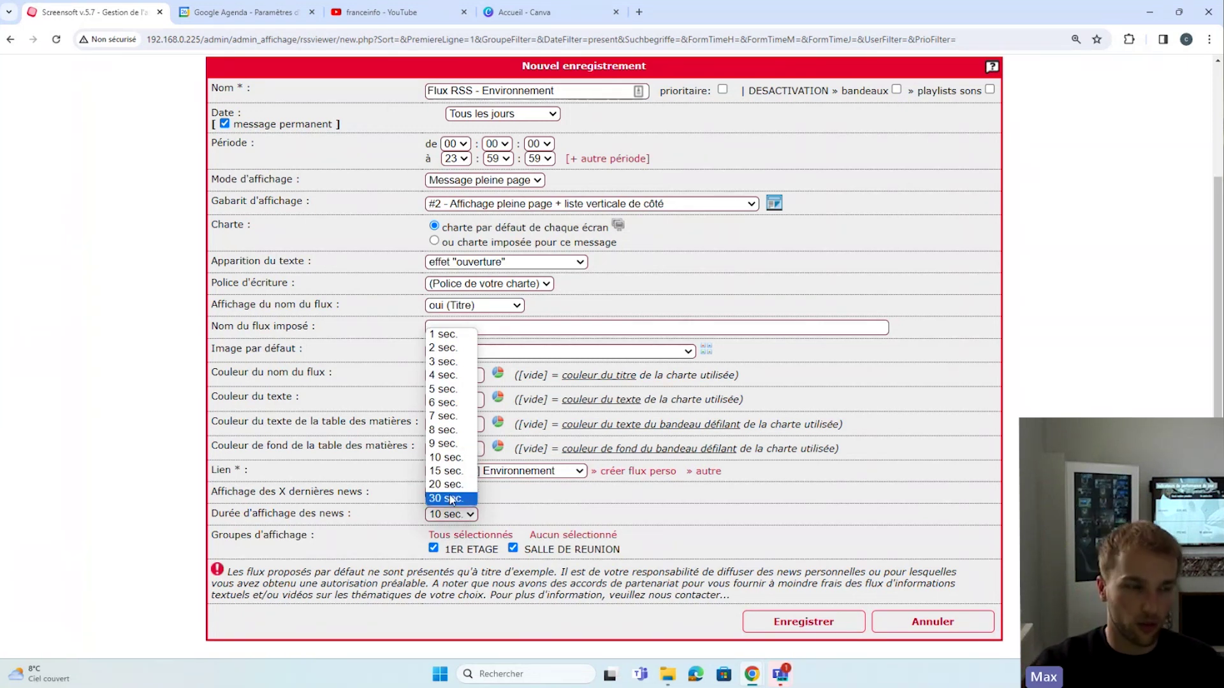
pyautogui.click(455, 459)
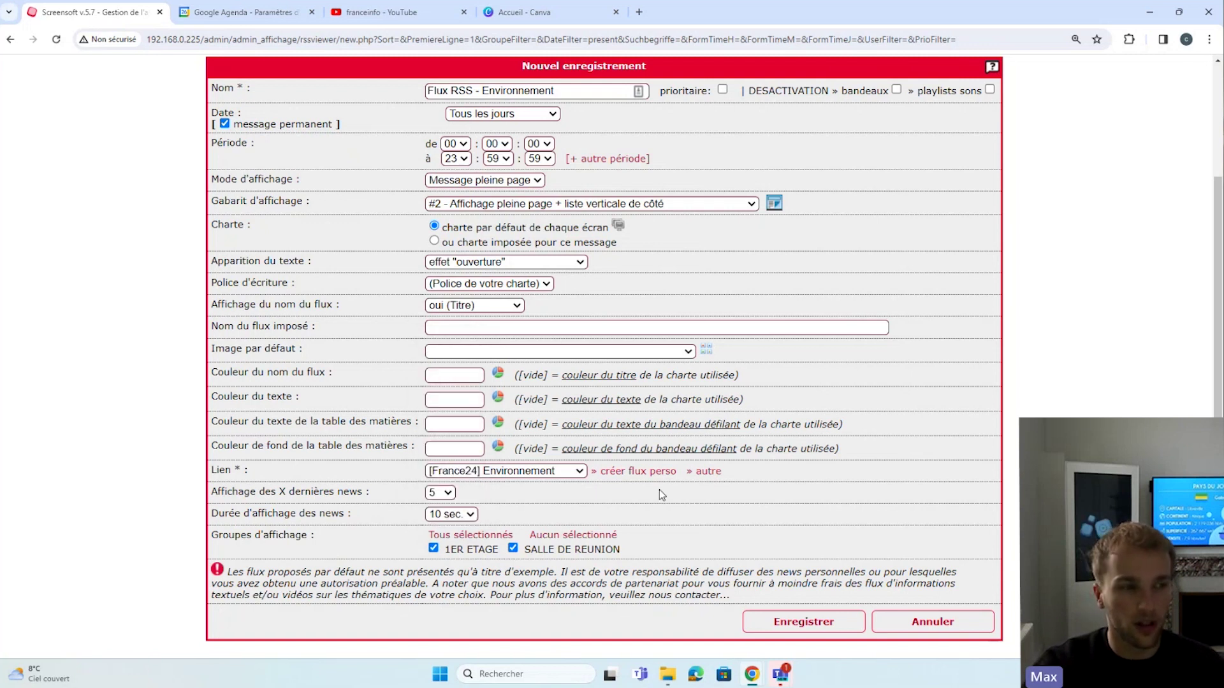
# Save the "Flux RSS - Environnement" message, preview it as it plays on screen, and close the preview
pyautogui.scroll(1, 637, 357)
pyautogui.scroll(-1, 625, 302)
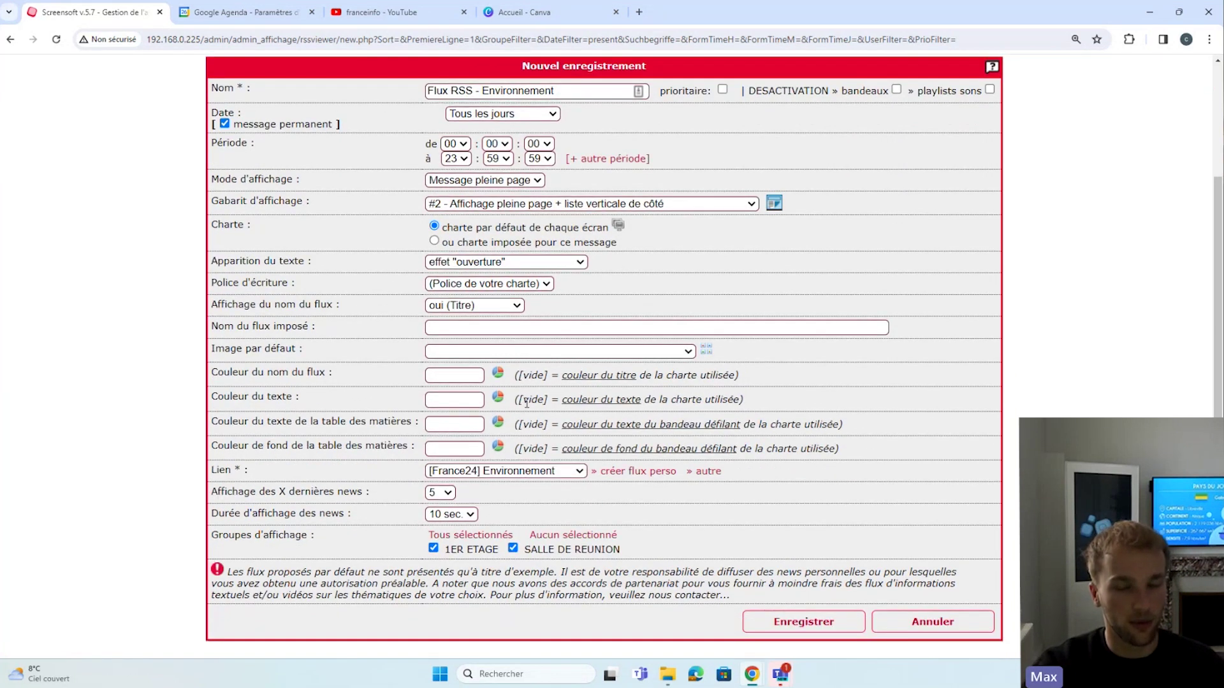
pyautogui.click(803, 622)
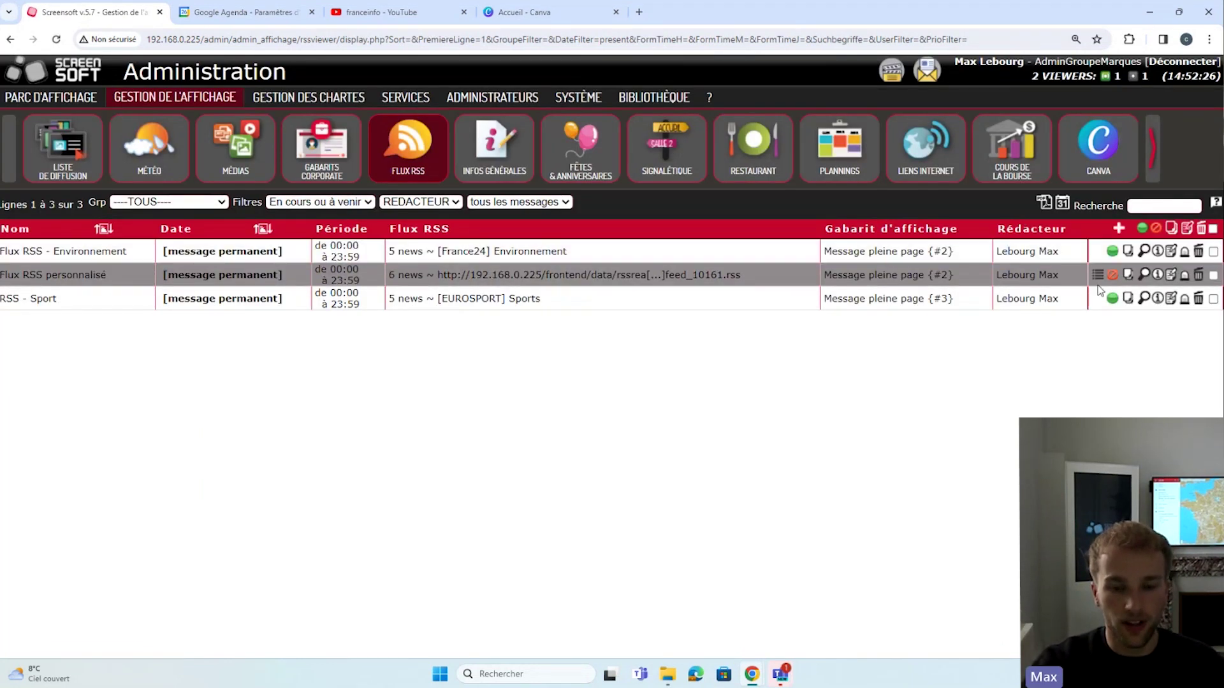
pyautogui.click(1145, 253)
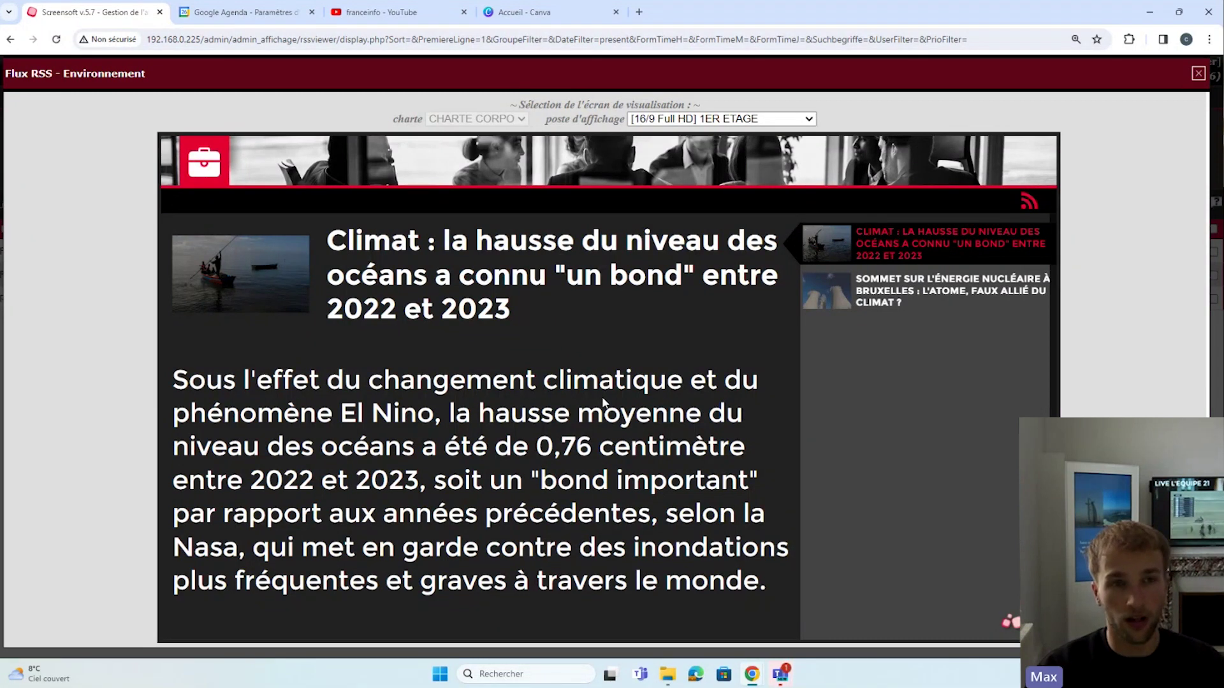
pyautogui.press('Escape')
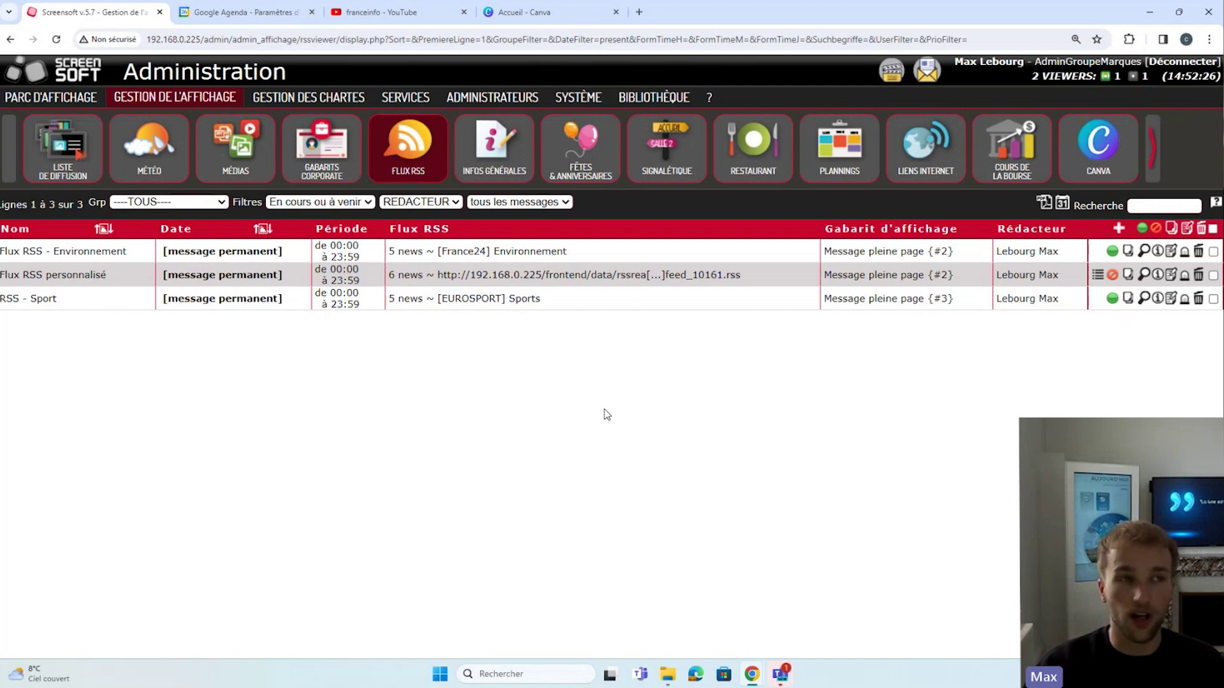
# Search Google in a new browser tab for "Flux rss cuisine" and open the cuisine-facile.com page listing its RSS feeds
pyautogui.click(638, 14)
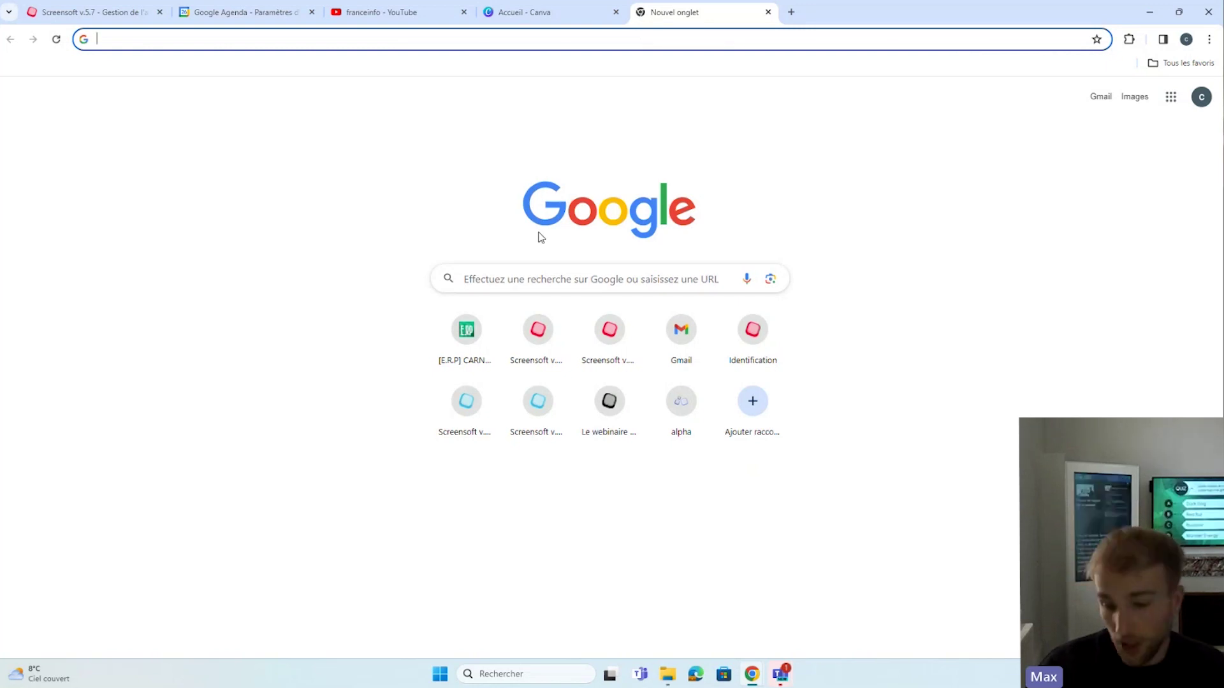
pyautogui.write('Flux')
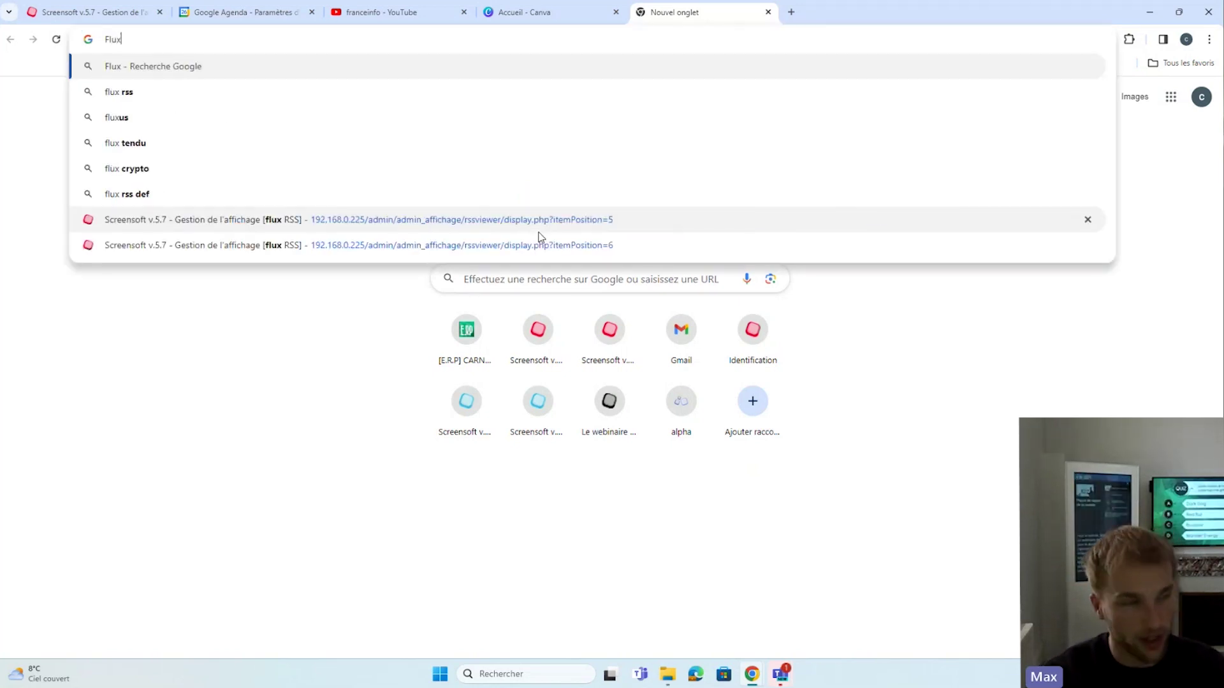
pyautogui.write(' rss cuisine')
pyautogui.press('Return')
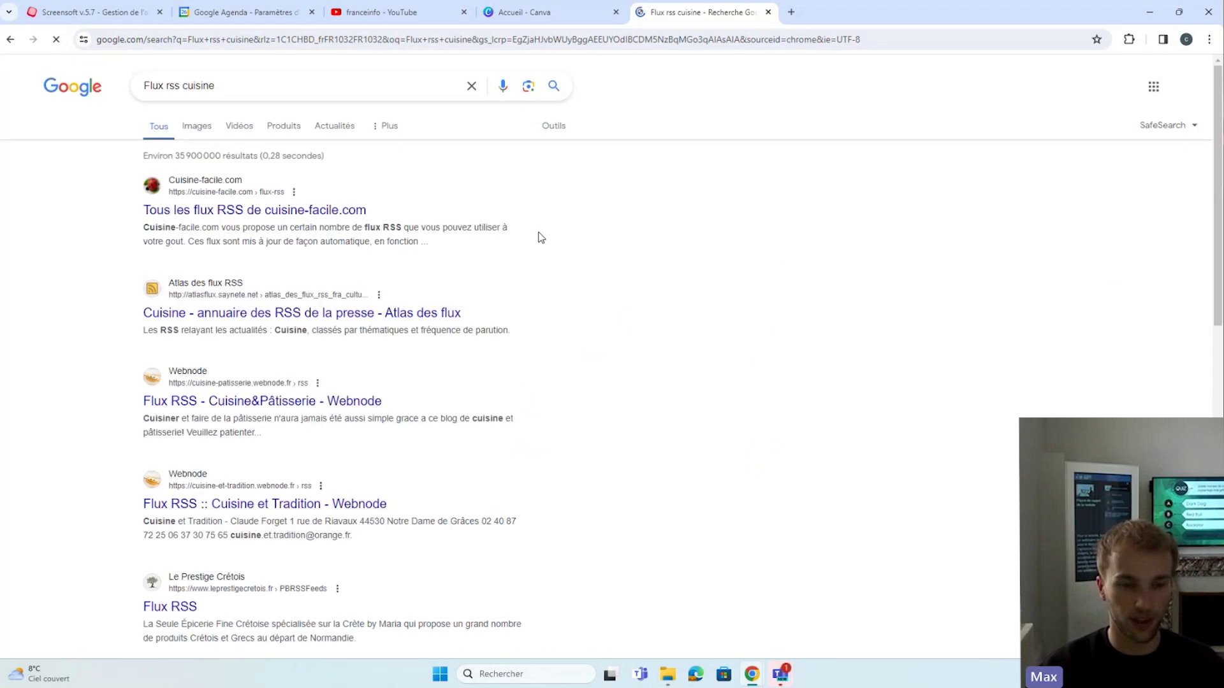
pyautogui.click(231, 206)
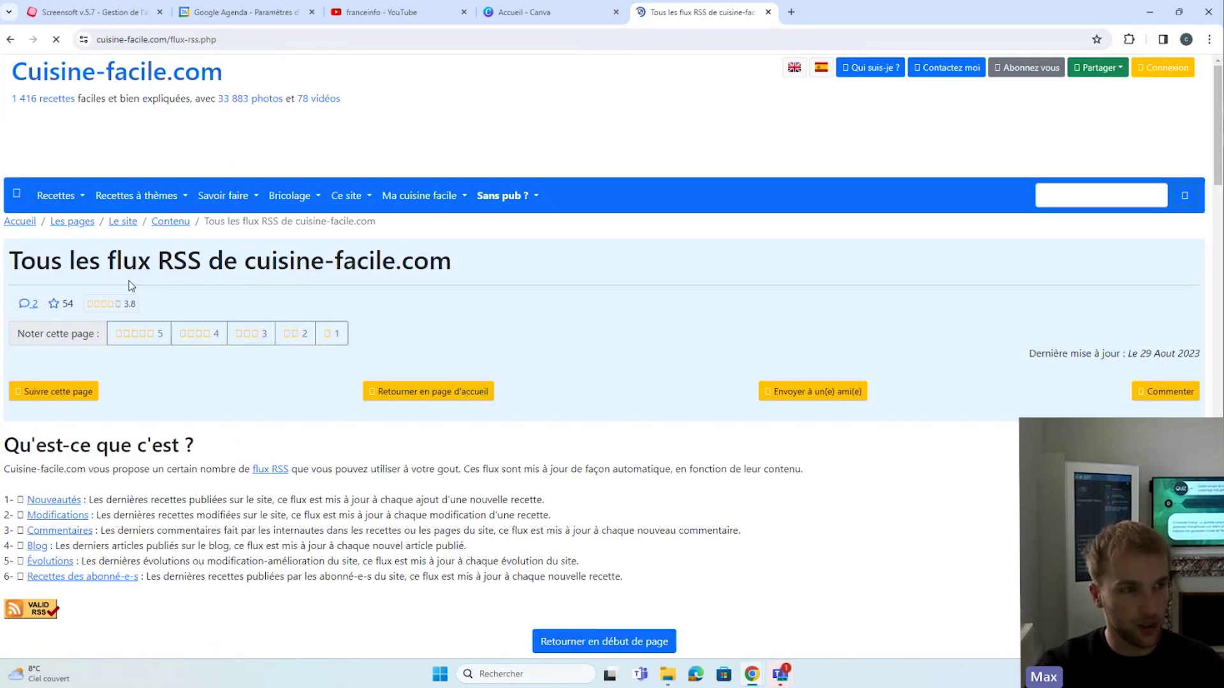
# Open the "Nouveautés" feed of cuisine-facile.com and copy its web address
pyautogui.scroll(-3, 53, 325)
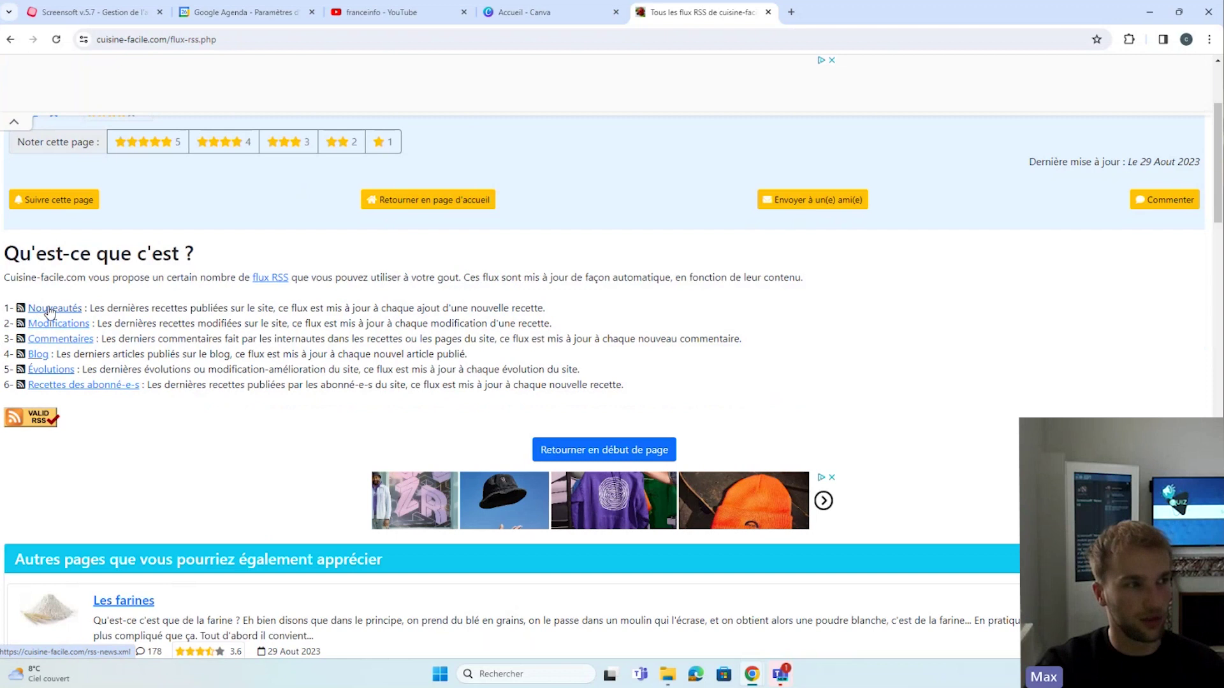
pyautogui.click(50, 310)
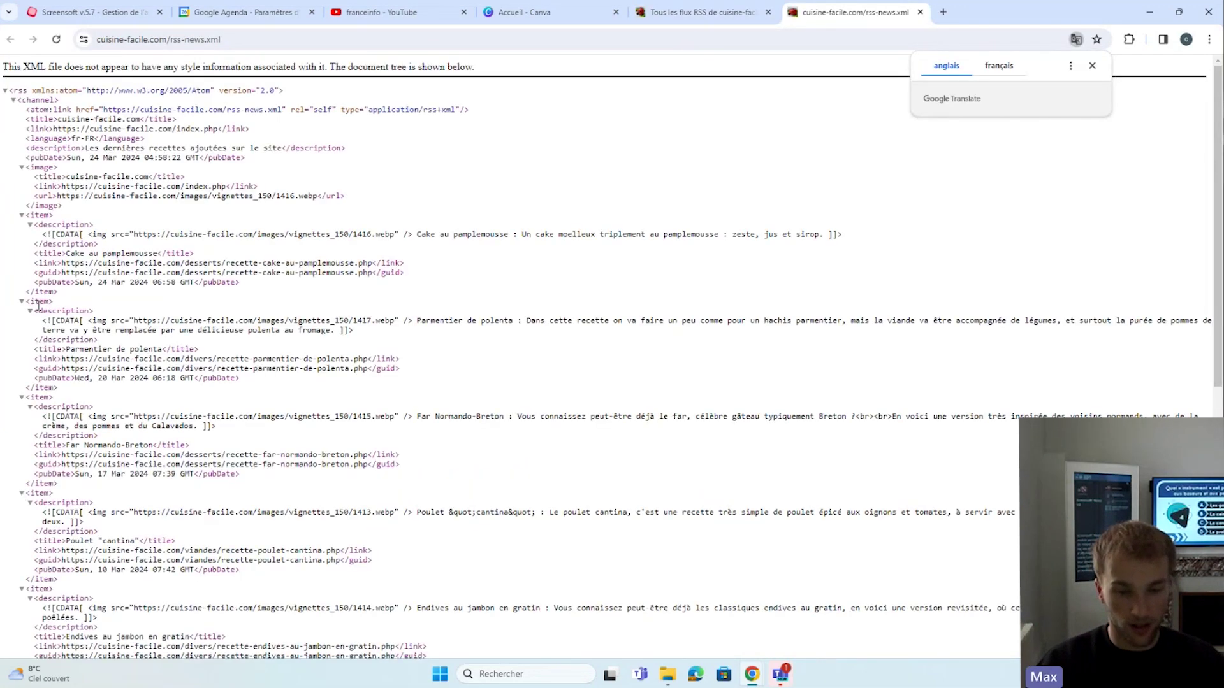
pyautogui.click(264, 41)
pyautogui.press('super+c')
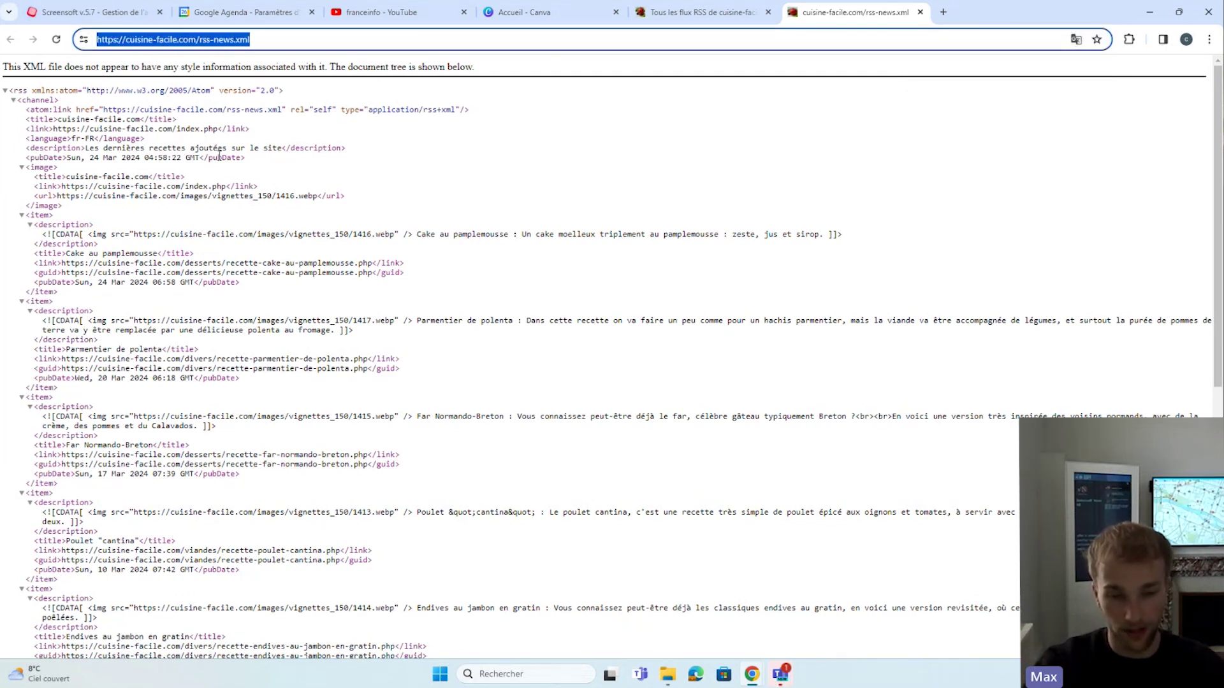
# Switch back to Screensoft and create a new RSS feed message named "Flux RSS - Cuisine"
pyautogui.click(129, 9)
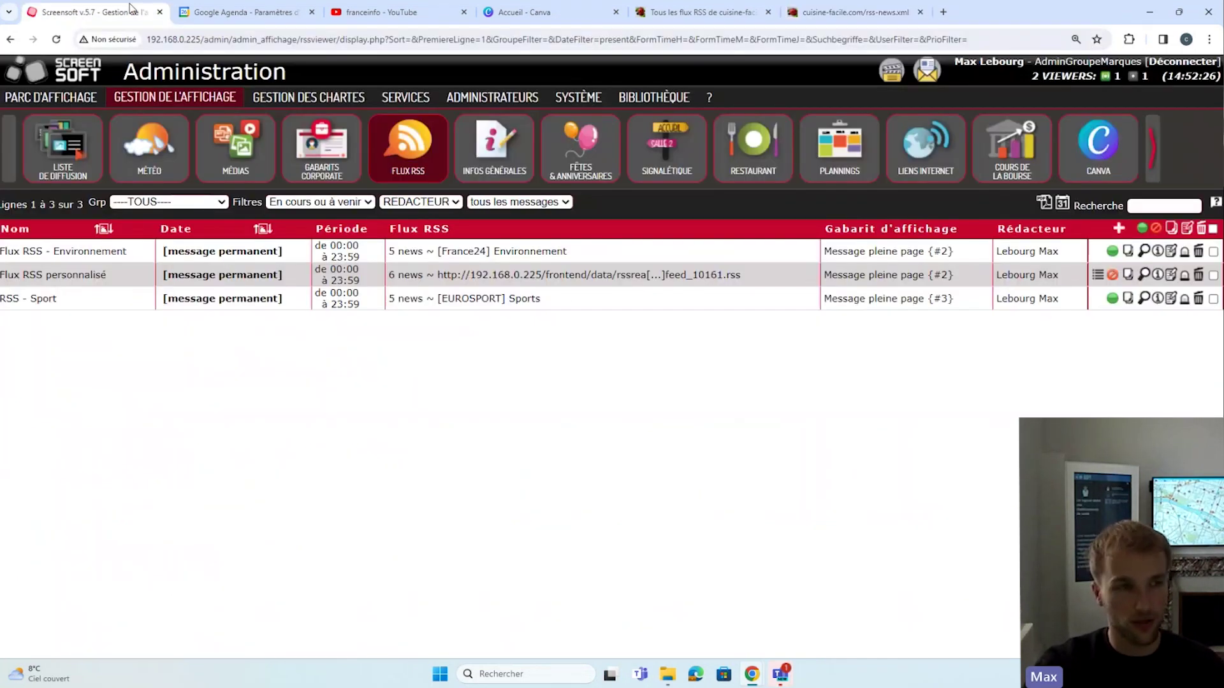
pyautogui.click(1119, 228)
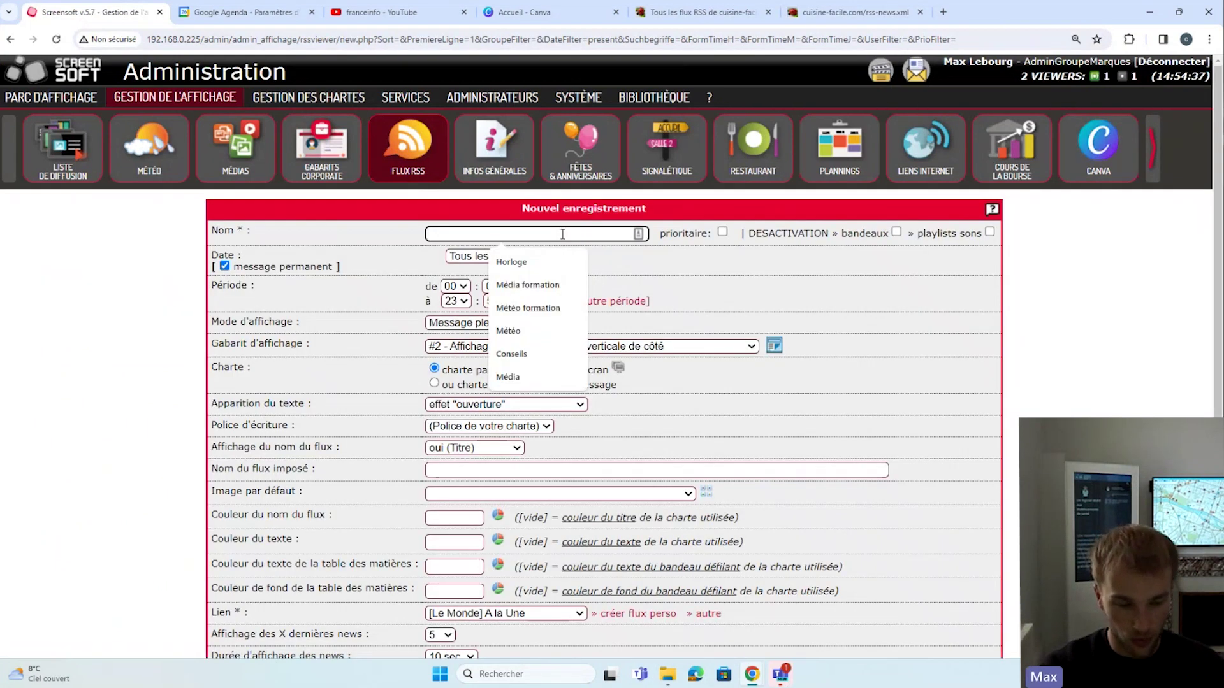
pyautogui.write('Flux RSS - Cuisine')
pyautogui.scroll(-3, 465, 277)
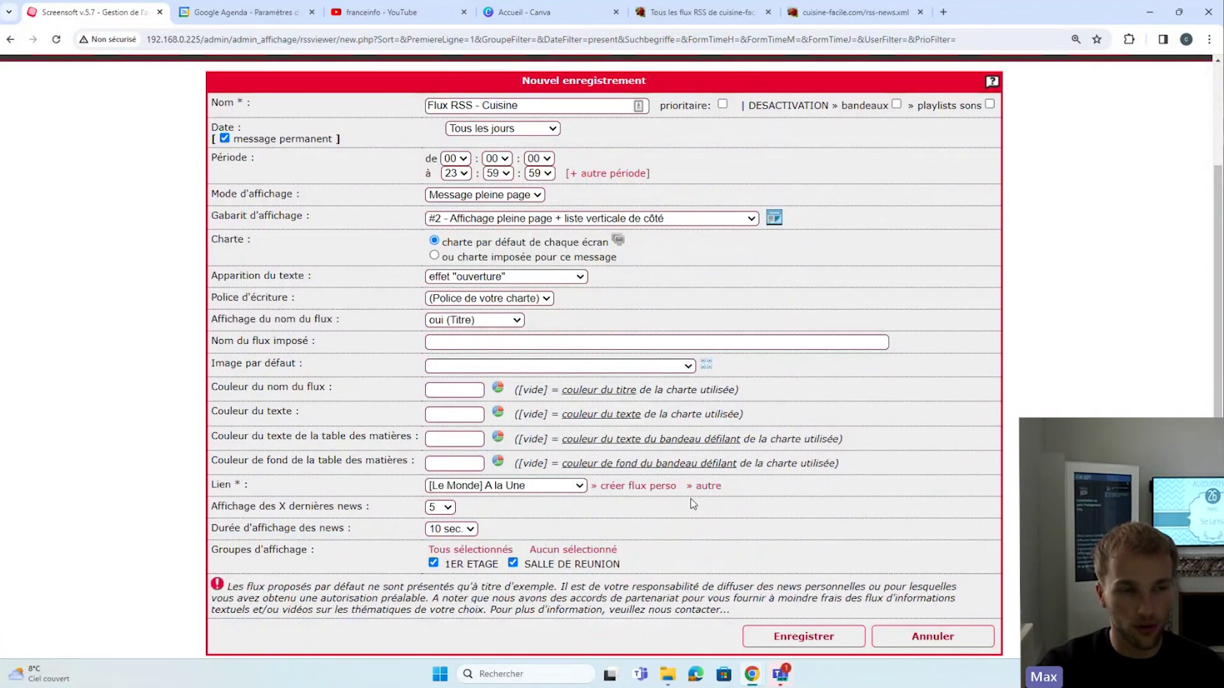
pyautogui.moveTo(269, 493); pyautogui.dragTo(408, 488)
pyautogui.click(408, 488)
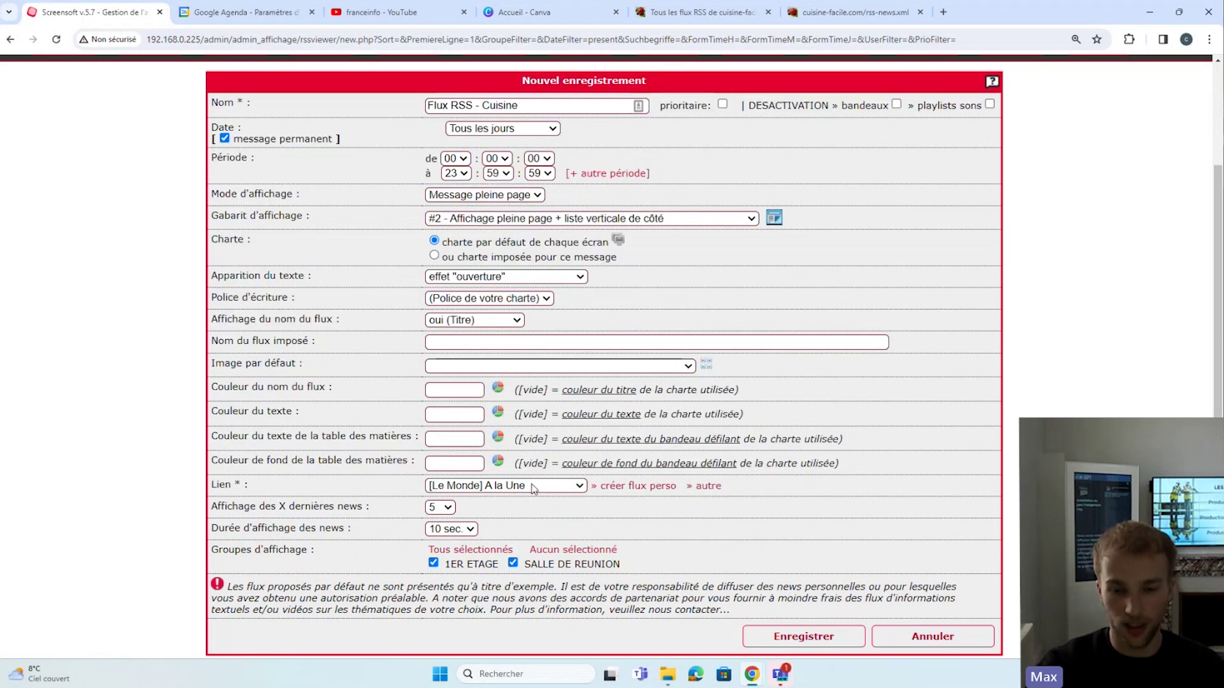
pyautogui.click(699, 488)
pyautogui.rightClick(703, 478)
pyautogui.click(746, 303)
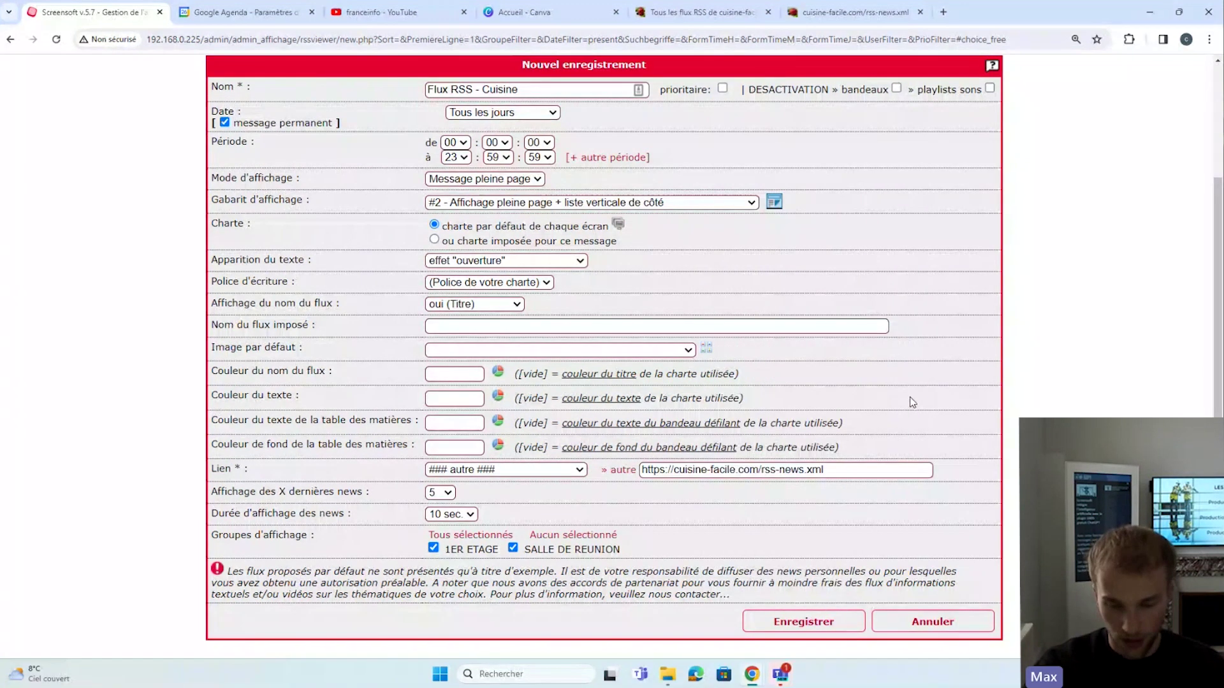
# Save the "Flux RSS - Cuisine" message, preview it on screen, and close the preview
pyautogui.click(822, 624)
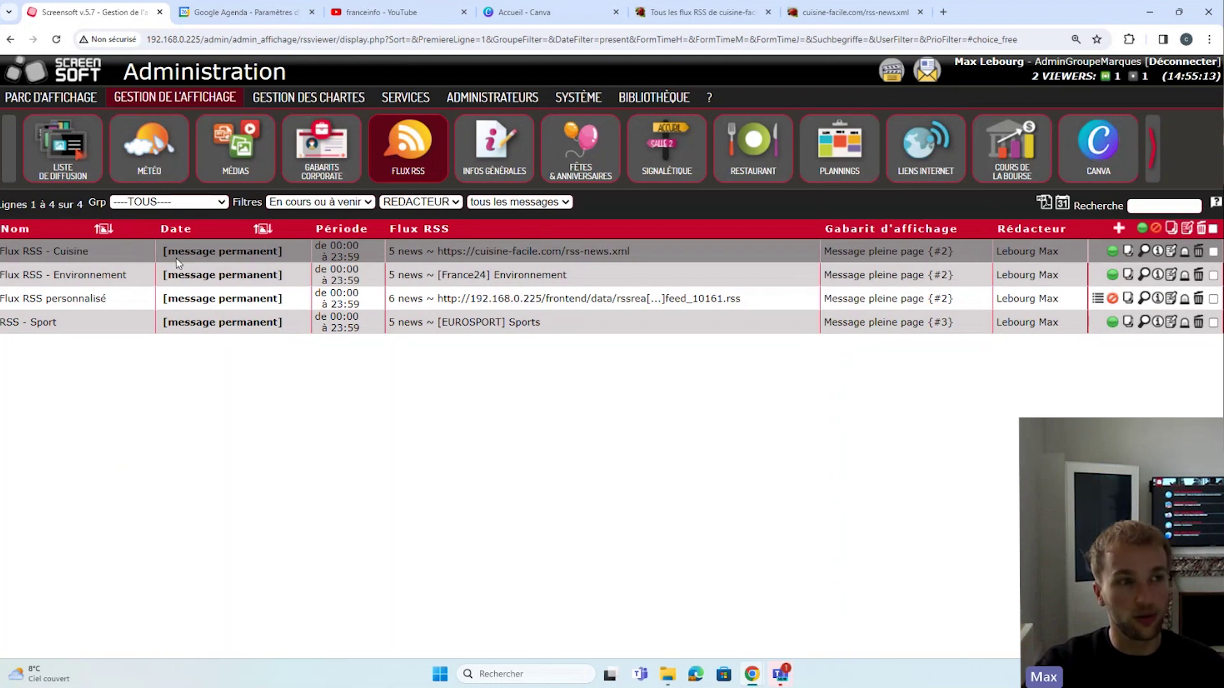
pyautogui.click(1145, 250)
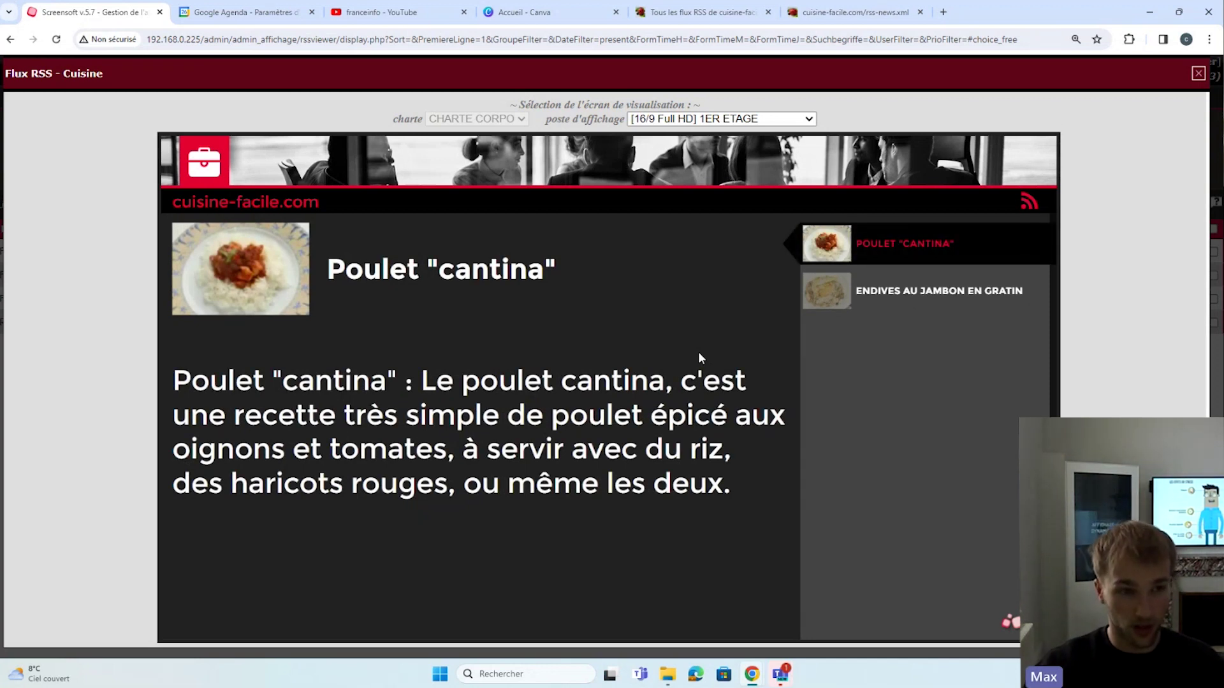
pyautogui.click(1198, 74)
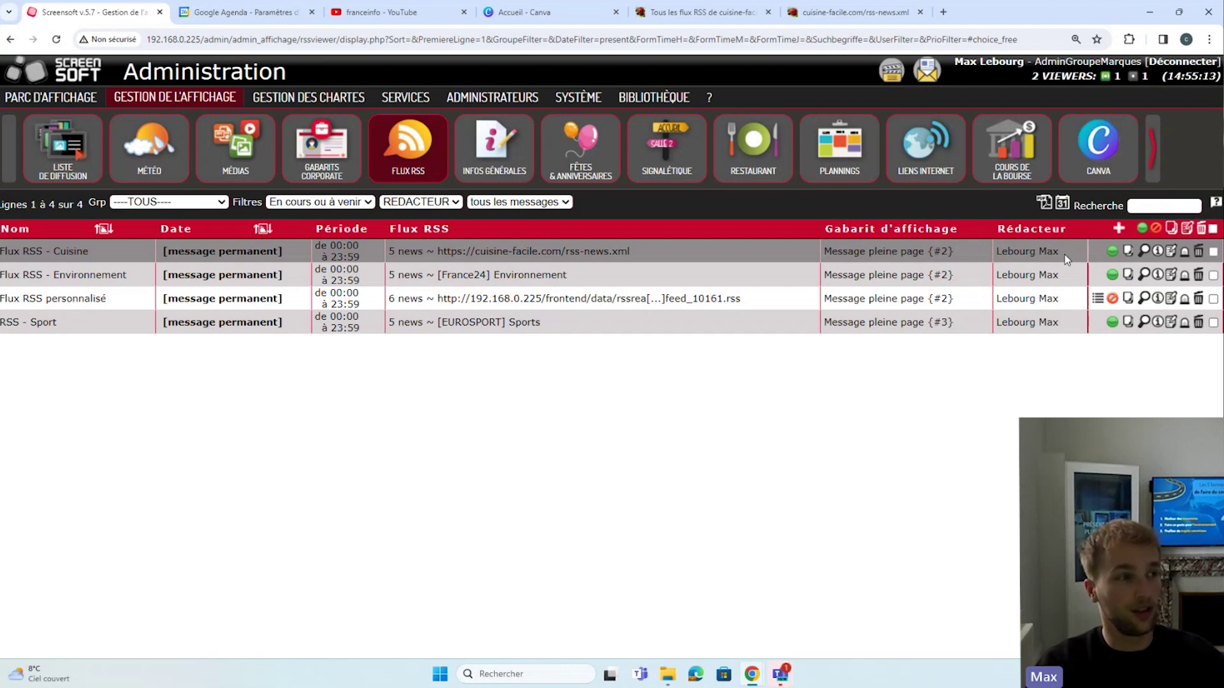
# Create a new message of the "Annonces du jour" type and name it "annonces du jour"
pyautogui.click(1150, 139)
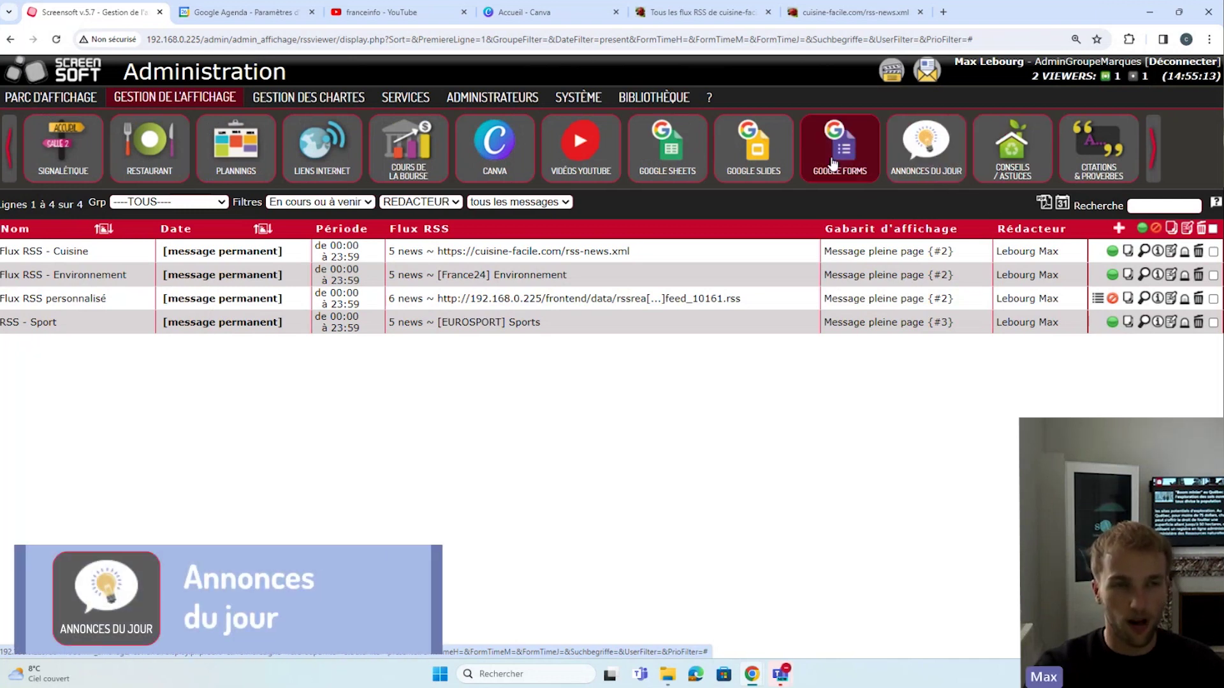
pyautogui.click(955, 144)
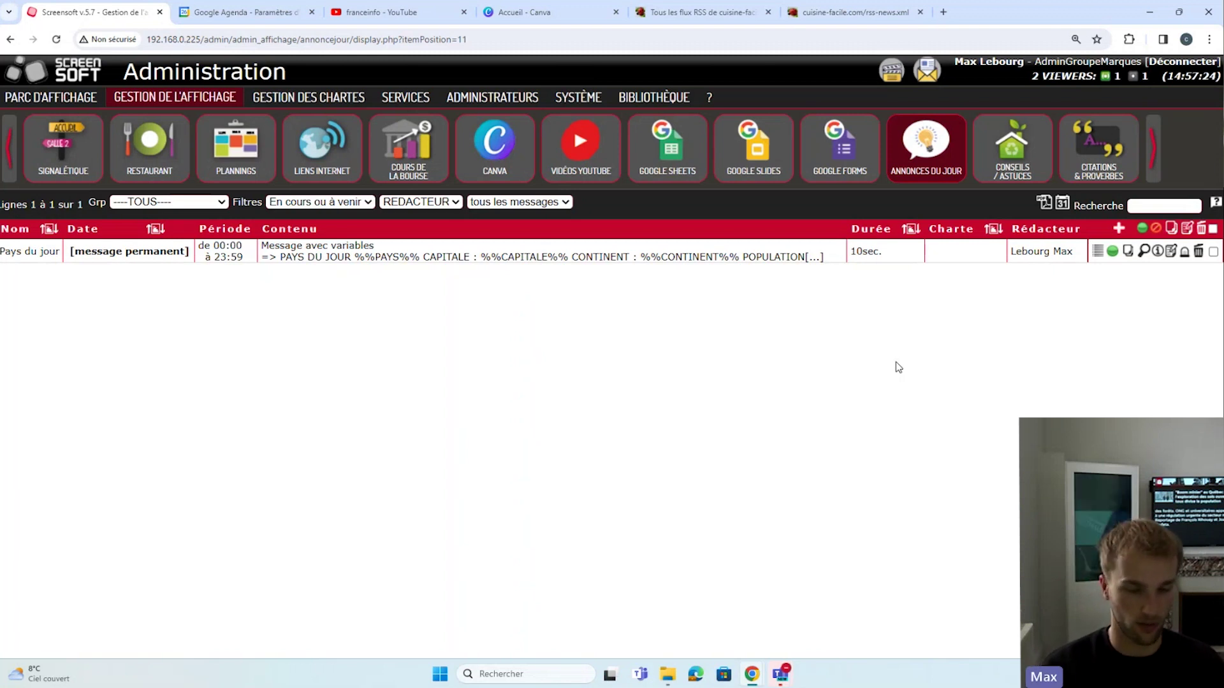
pyautogui.click(1119, 229)
pyautogui.click(301, 235)
pyautogui.write('a')
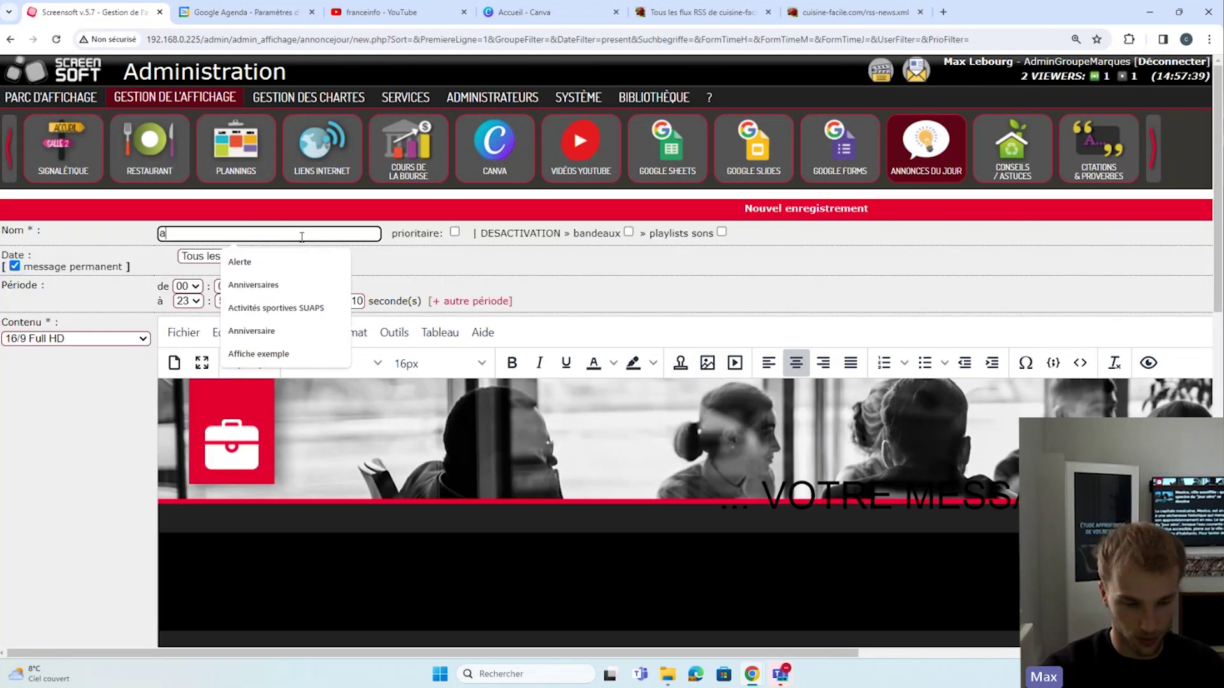
pyautogui.write('nnonces du jour')
# Open the selection of ready-made themes for the announcement's content
pyautogui.scroll(-5, 71, 355)
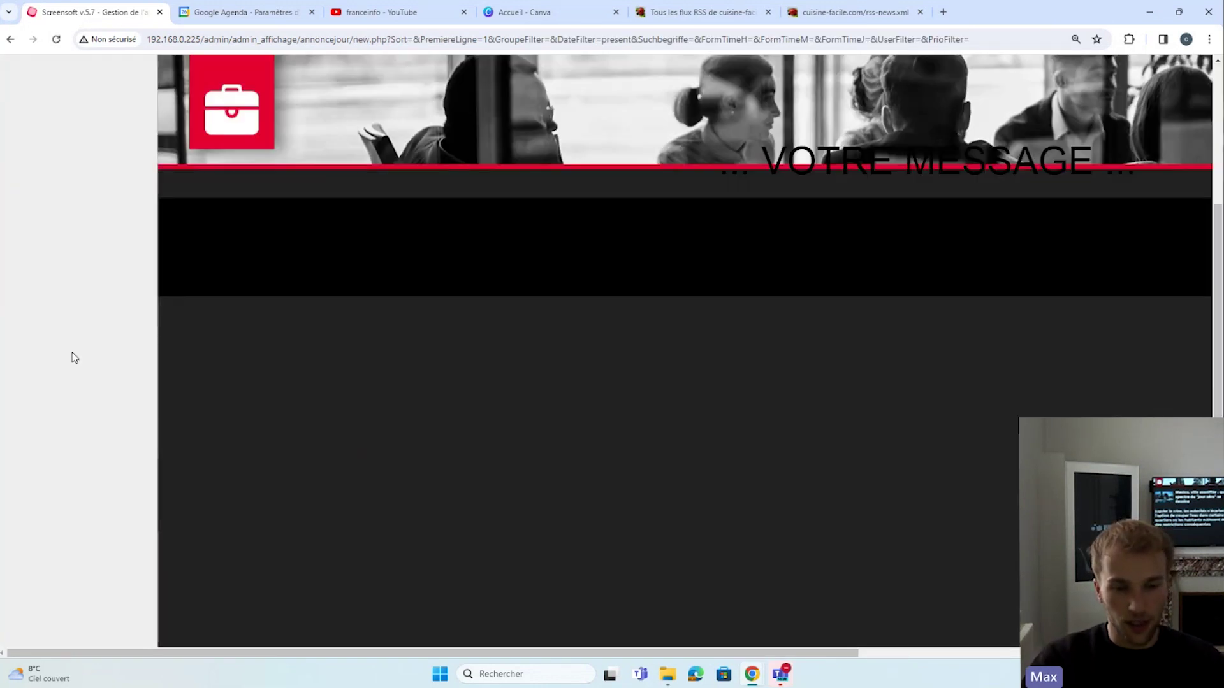
pyautogui.scroll(3, 74, 358)
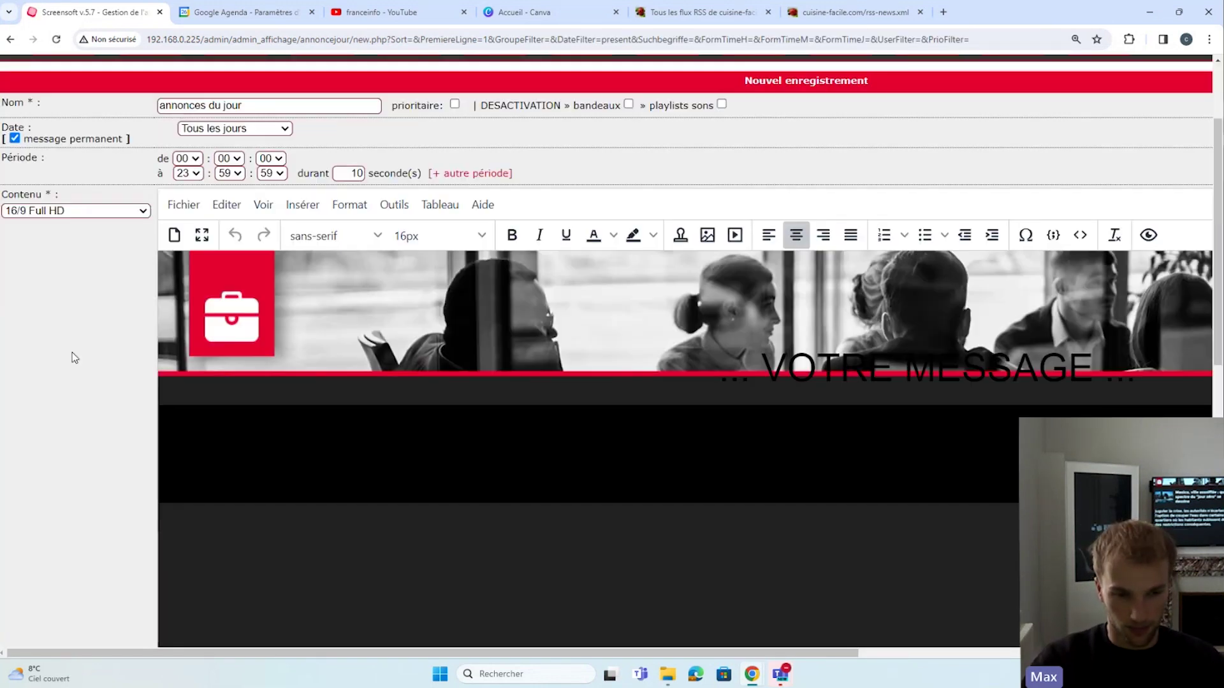
pyautogui.scroll(1, 71, 356)
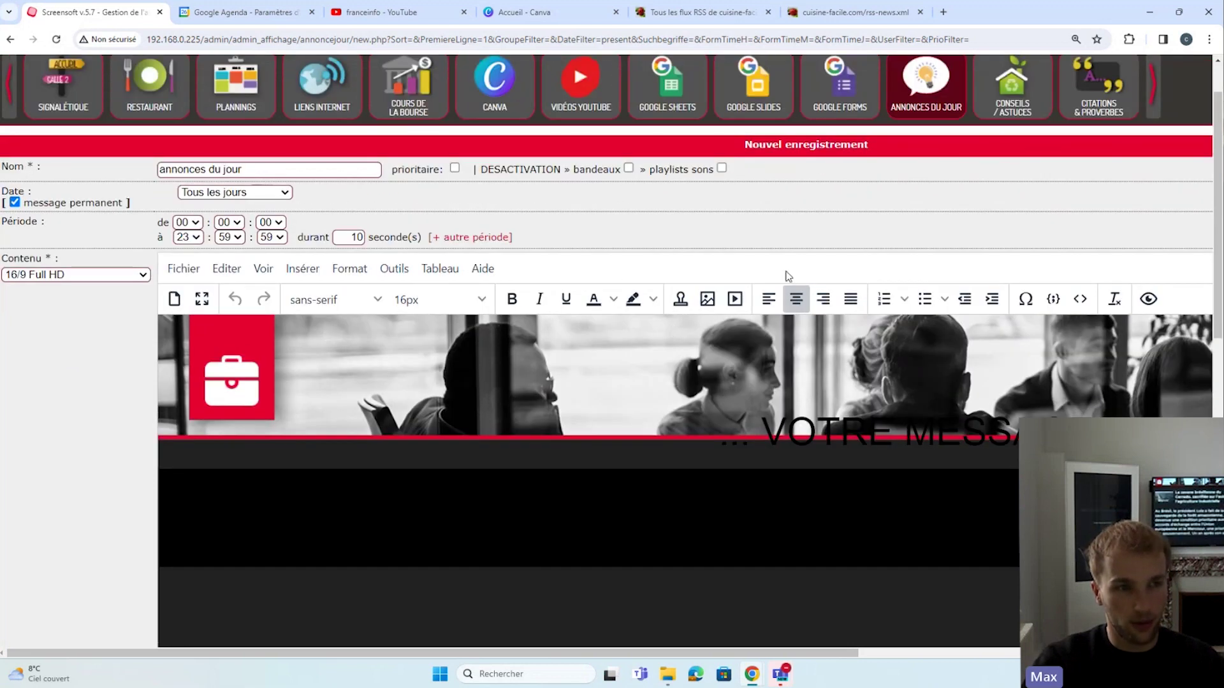
pyautogui.click(679, 300)
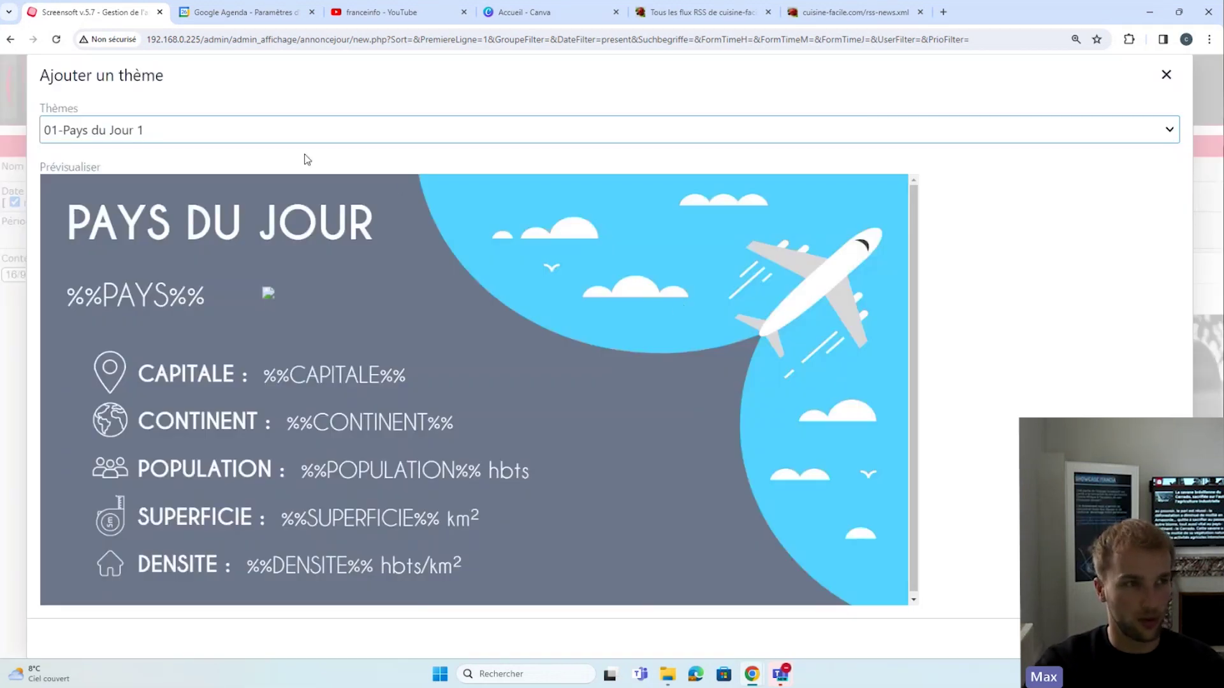
pyautogui.click(269, 127)
pyautogui.click(270, 123)
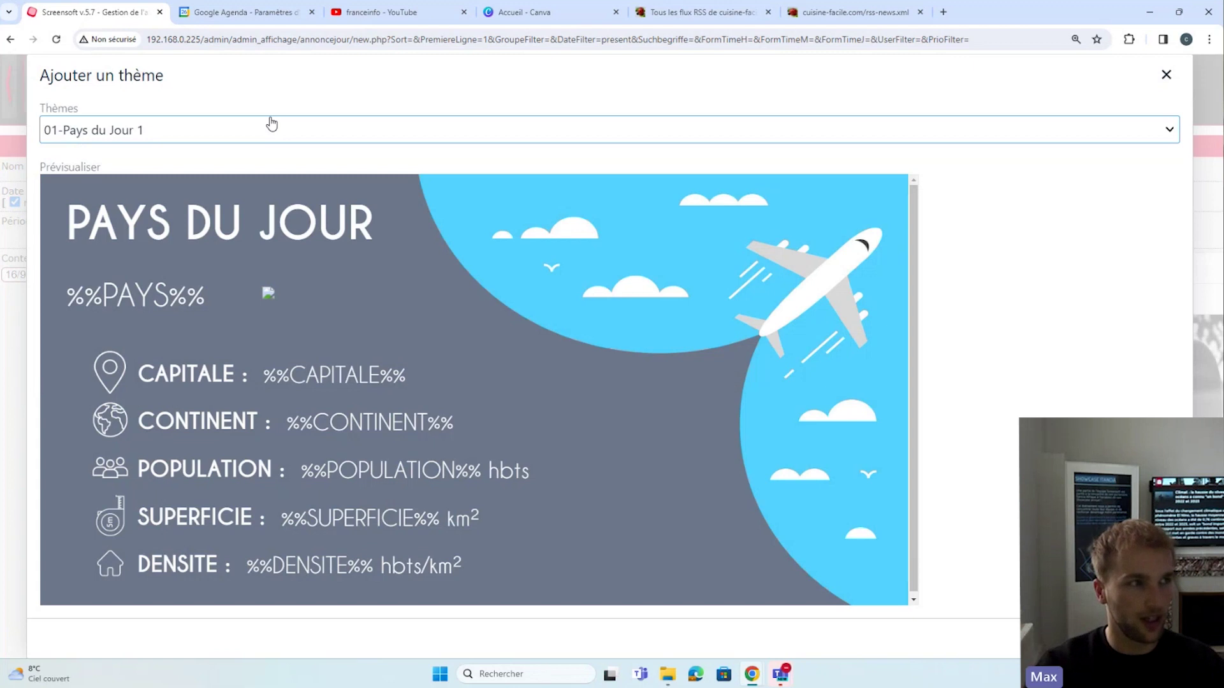
# Browse the ready-made themes and choose "09-Citation du Jour 1" for the announcement
pyautogui.click(272, 124)
pyautogui.press('Down')
pyautogui.press('Down')
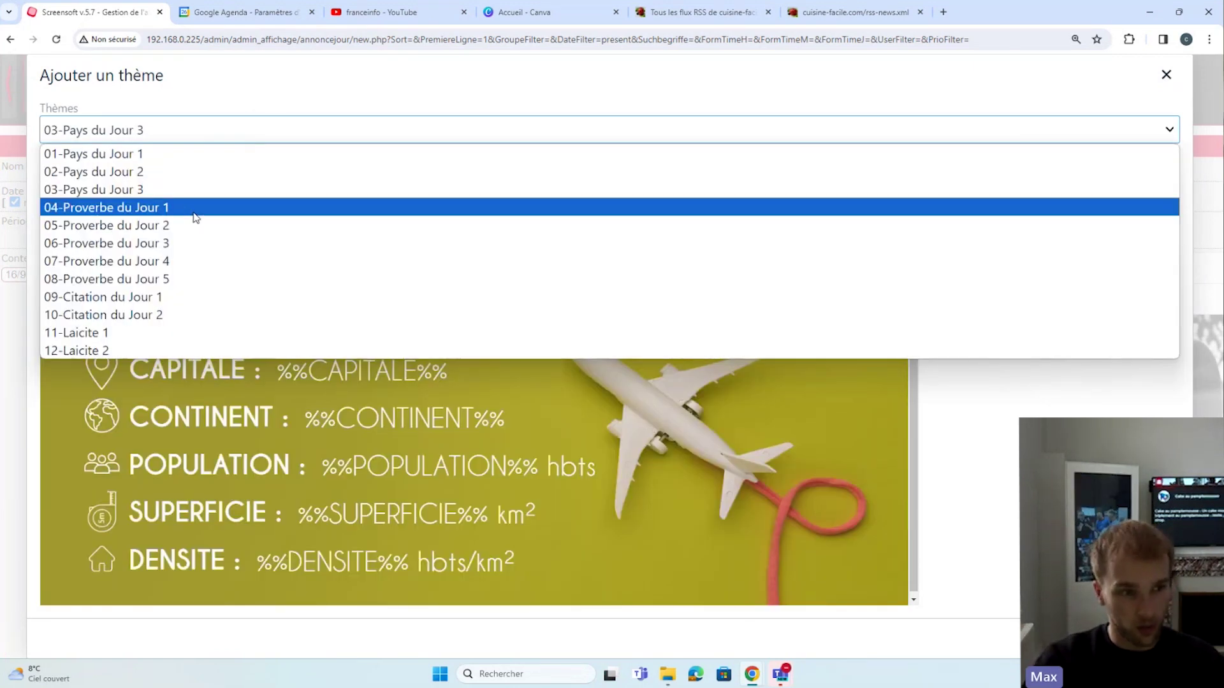
pyautogui.press('Down')
pyautogui.press('Down')
pyautogui.press('Down')
pyautogui.press('Down')
pyautogui.press('Down')
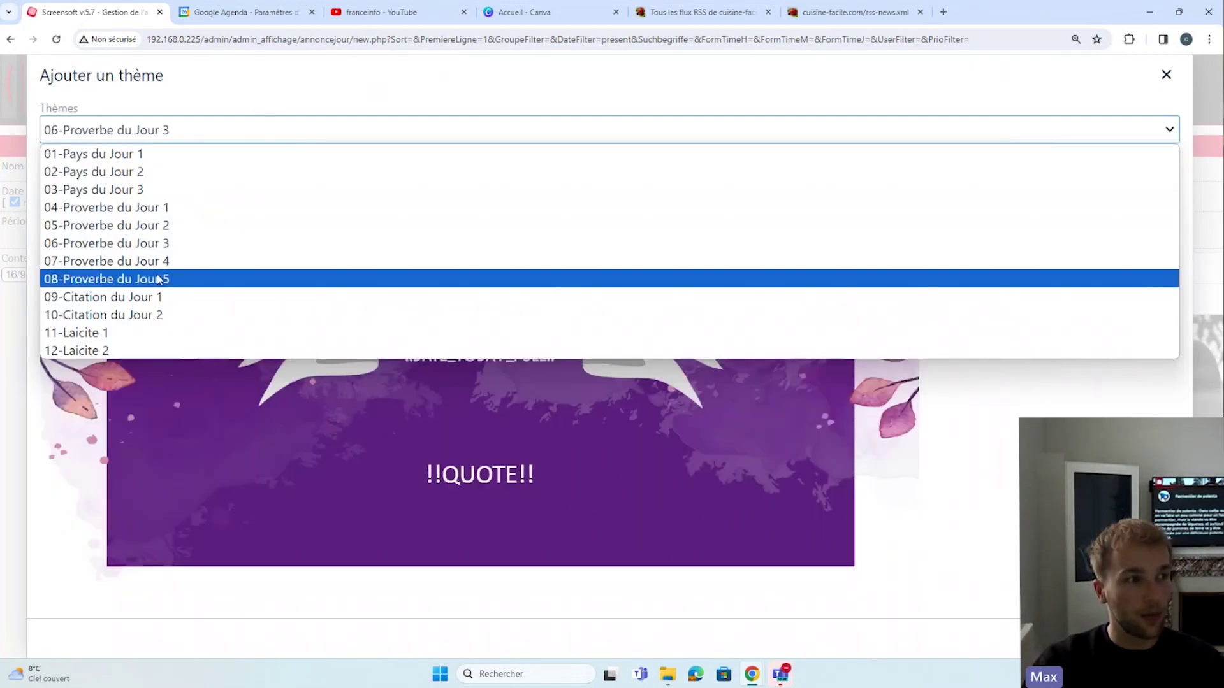
pyautogui.click(148, 297)
pyautogui.click(194, 137)
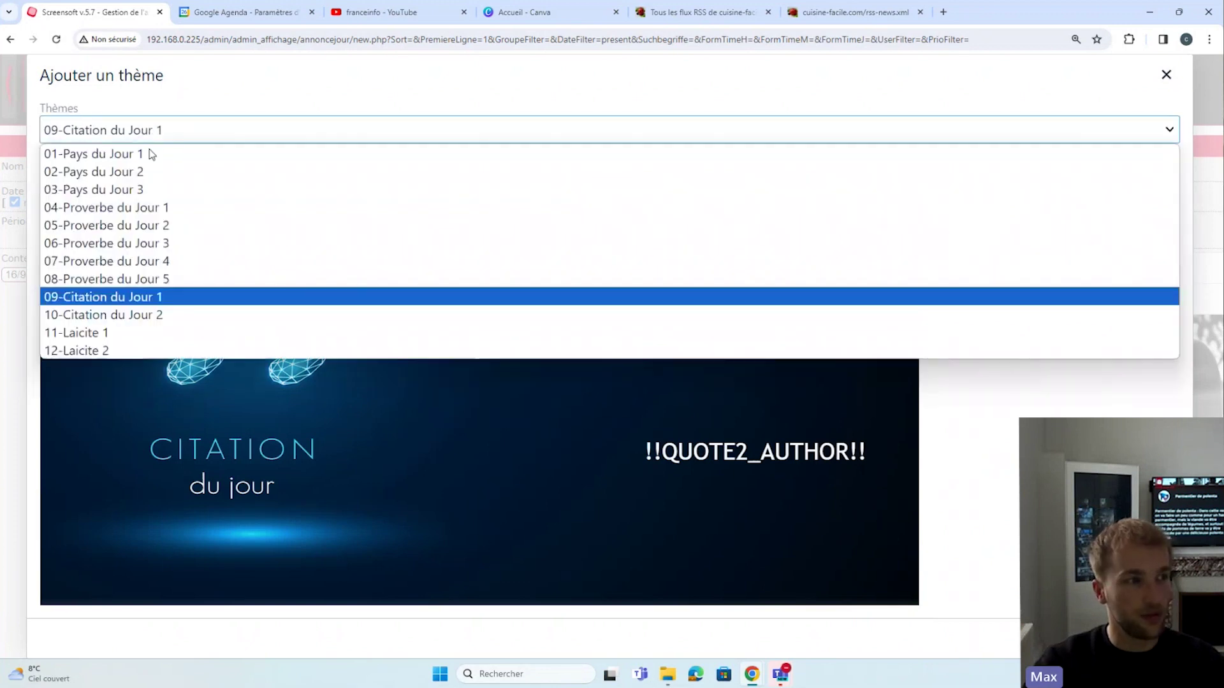
pyautogui.click(260, 88)
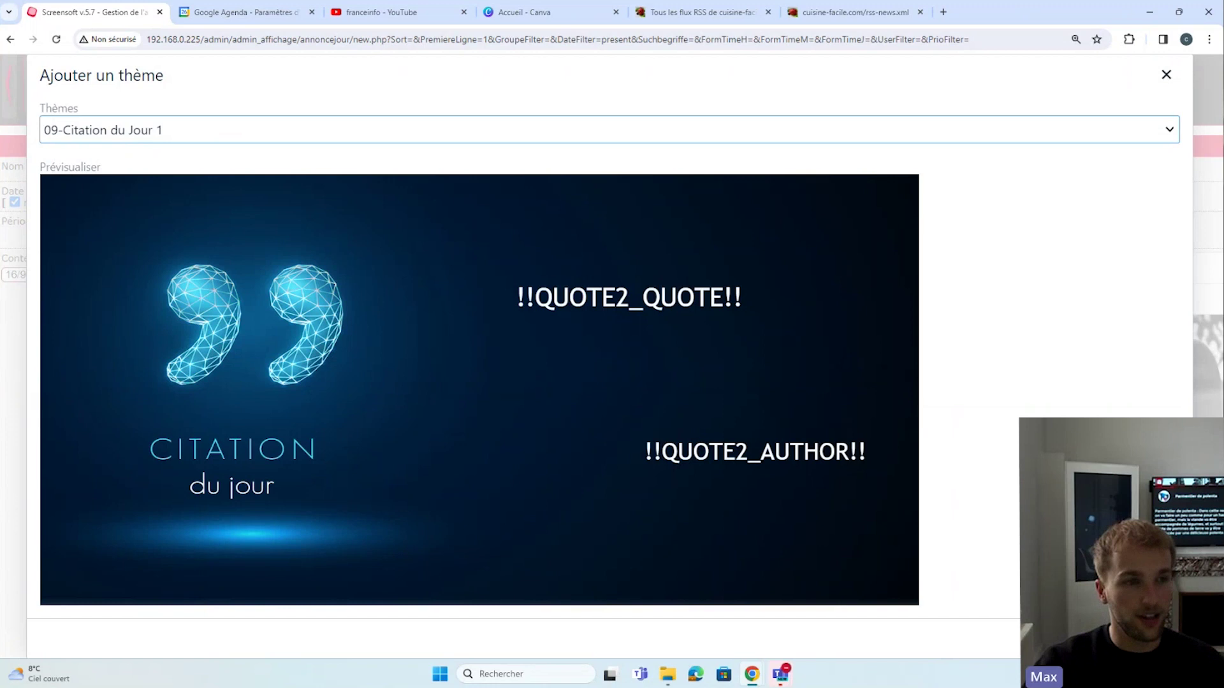
# Save the "annonces du jour" message with the chosen theme, preview it on screen, and close the preview
pyautogui.press('Return')
pyautogui.scroll(-10, 725, 396)
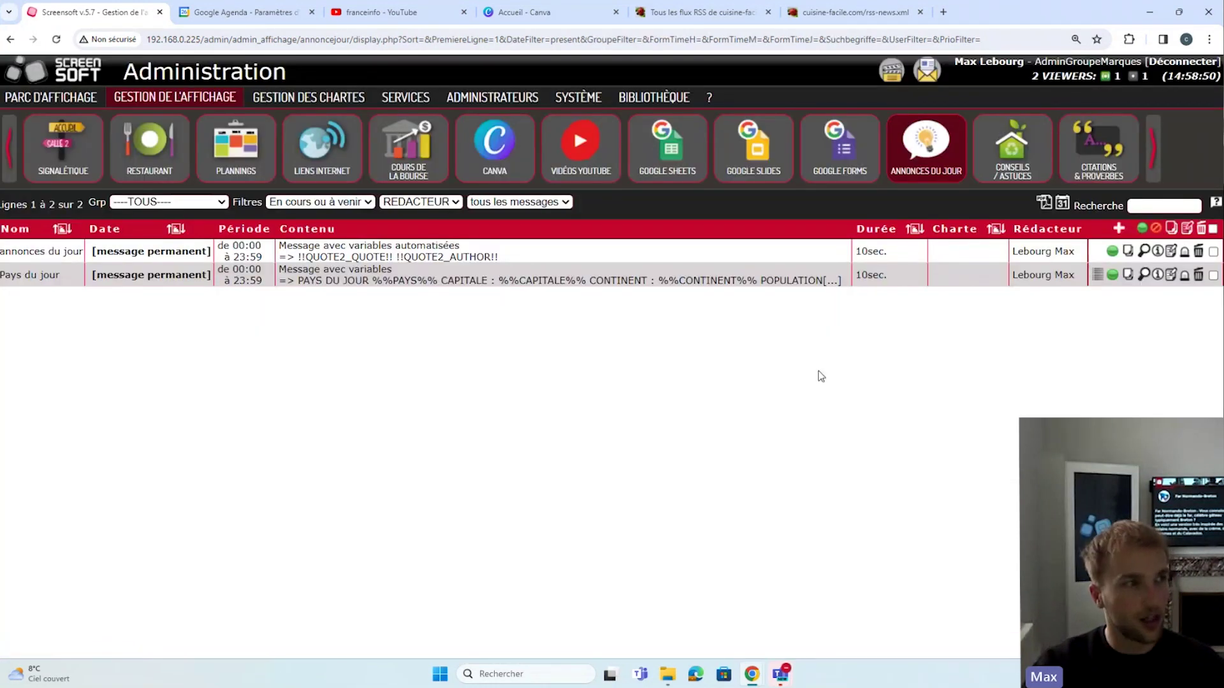
pyautogui.click(1145, 252)
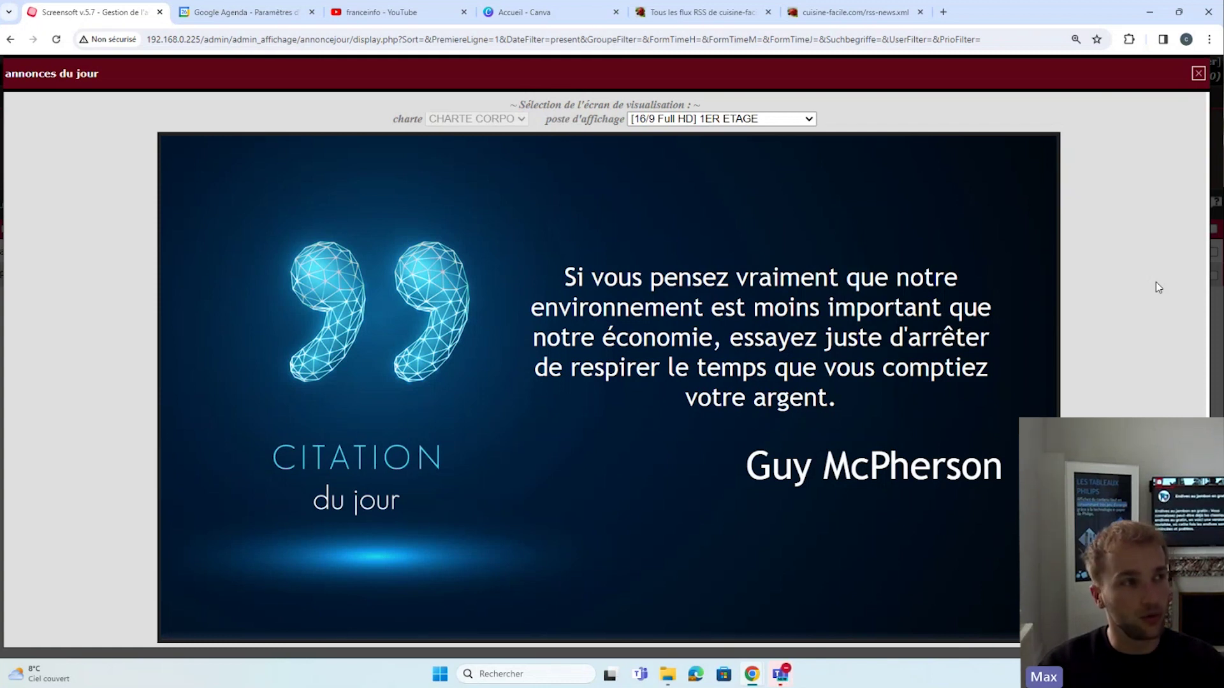
pyautogui.click(1199, 74)
# Create a new message of the Quiz type and name it "Quiz formation"
pyautogui.click(18, 143)
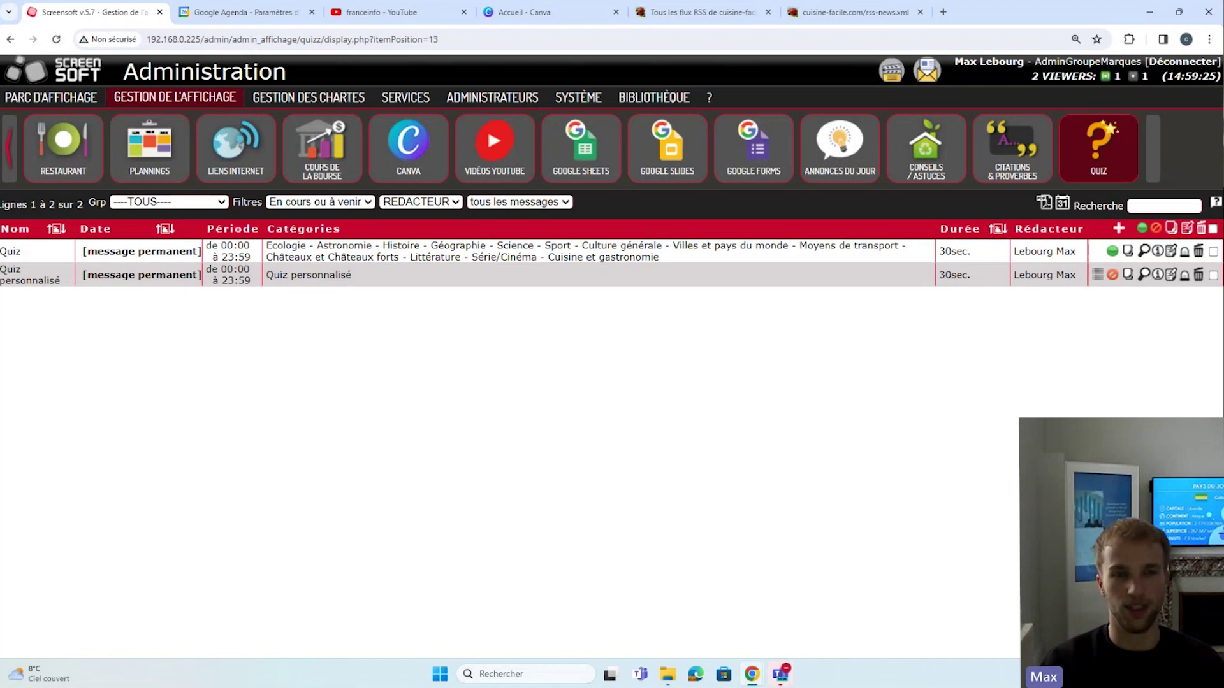
pyautogui.click(1119, 228)
pyautogui.write('Q')
pyautogui.click(504, 285)
pyautogui.scroll(-1, 498, 255)
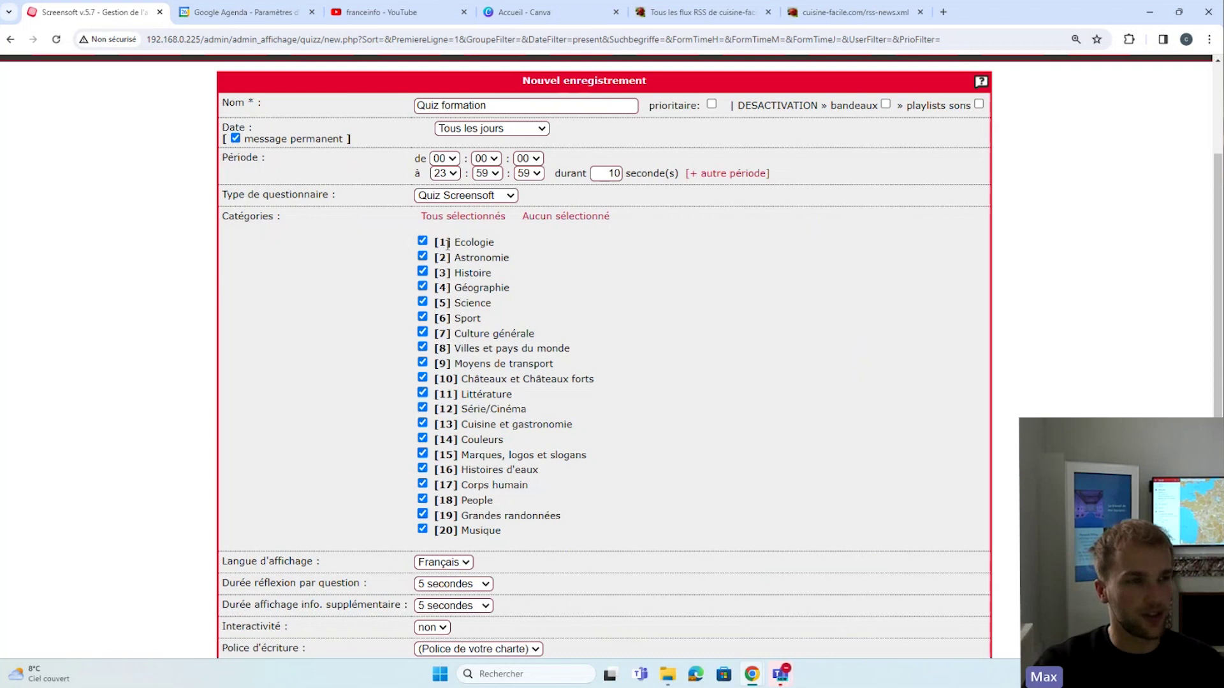
# Keep the questionnaire type on "Quiz Screensoft" and look over the list of quiz categories
pyautogui.click(440, 198)
pyautogui.click(446, 205)
pyautogui.moveTo(461, 247); pyautogui.dragTo(603, 496)
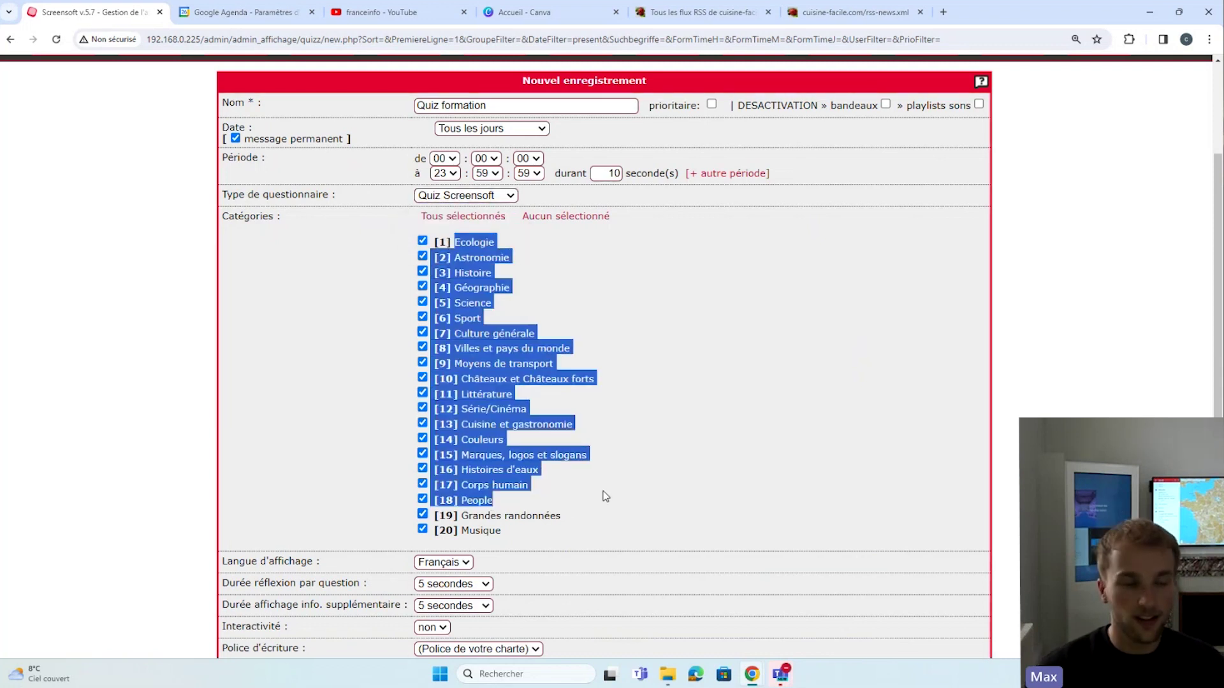
pyautogui.click(604, 496)
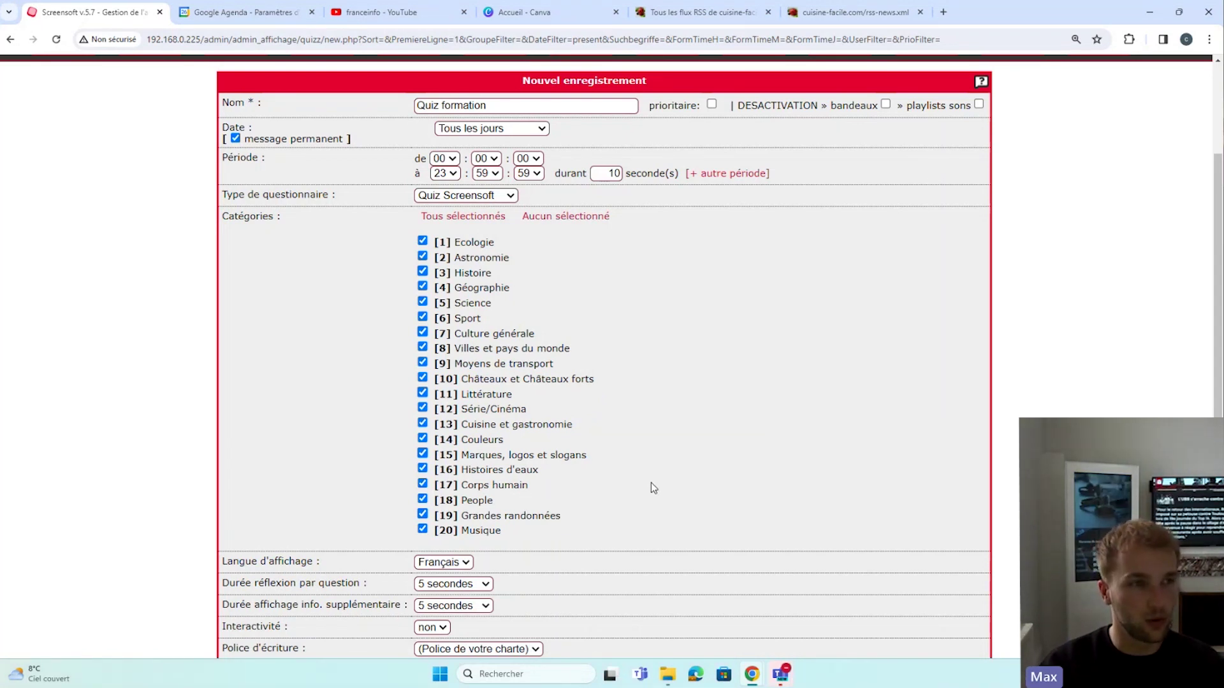
# Clear all quiz categories, try out single choices such as Ecologie and Série/Cinéma, and reselect every category
pyautogui.click(563, 216)
pyautogui.scroll(1, 521, 271)
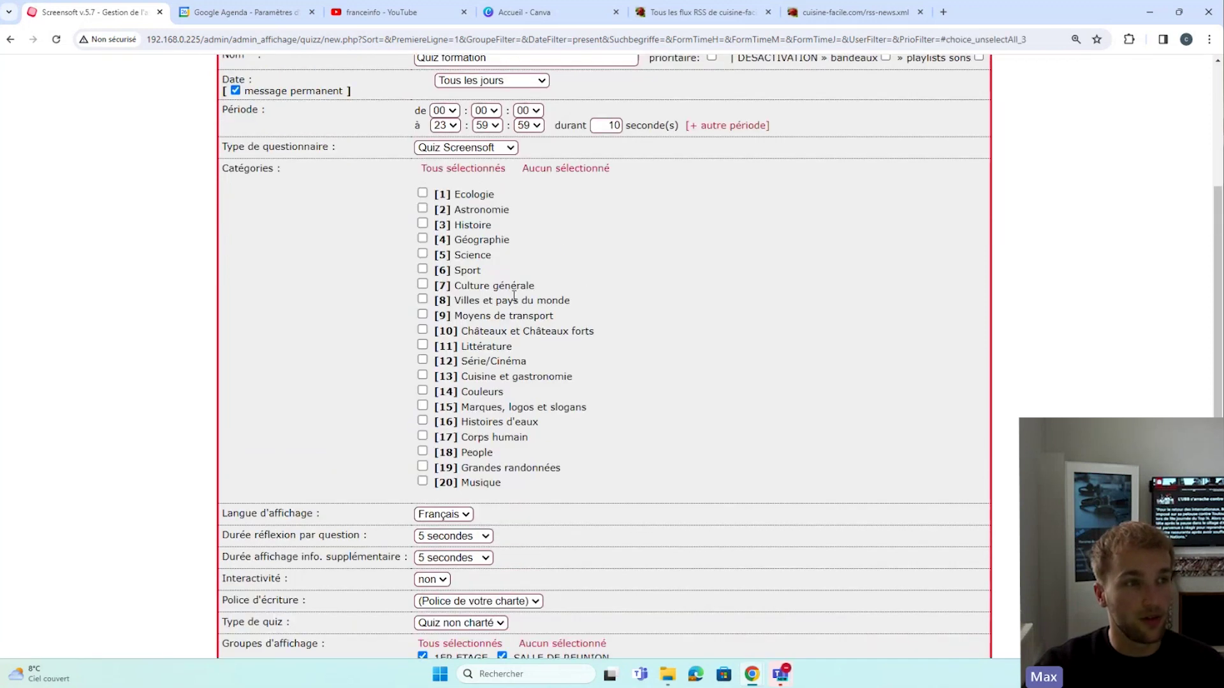
pyautogui.click(423, 193)
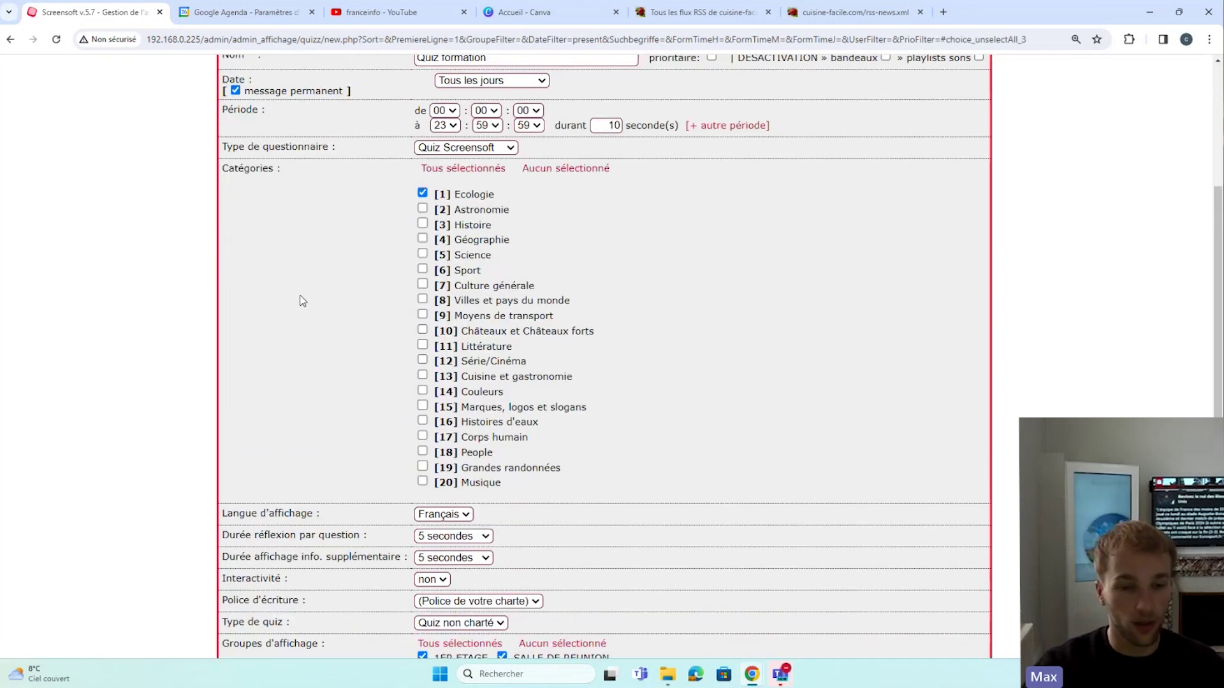
pyautogui.click(422, 193)
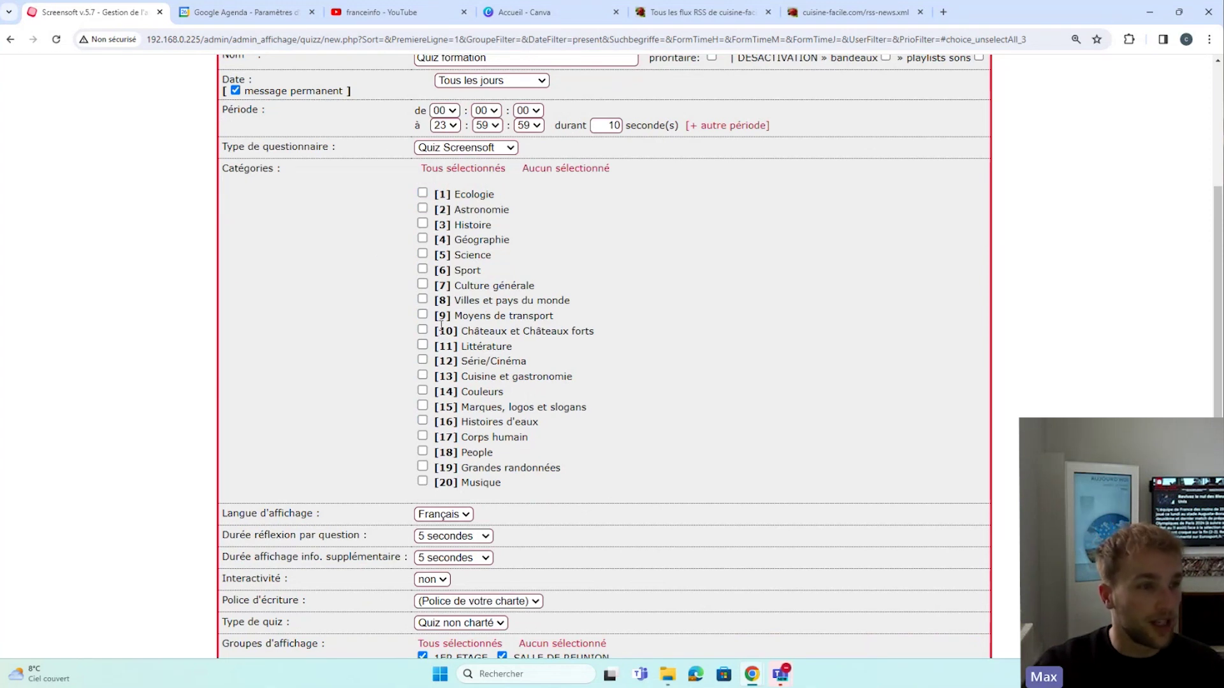
pyautogui.click(422, 360)
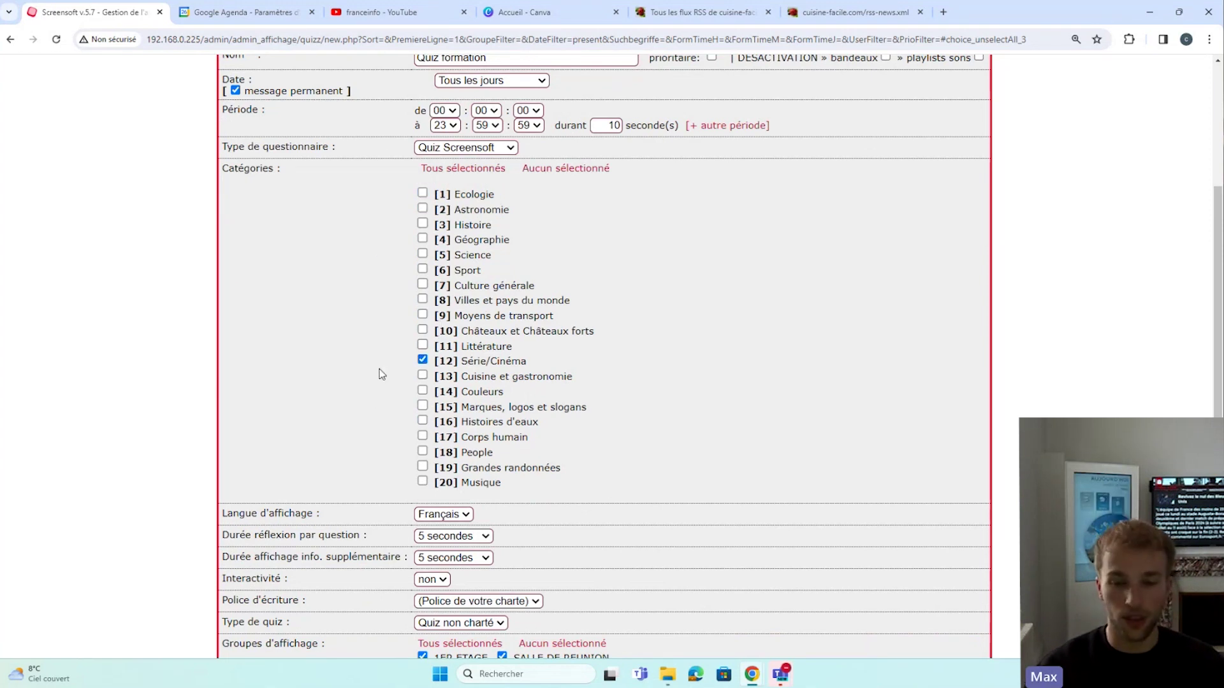
pyautogui.click(463, 168)
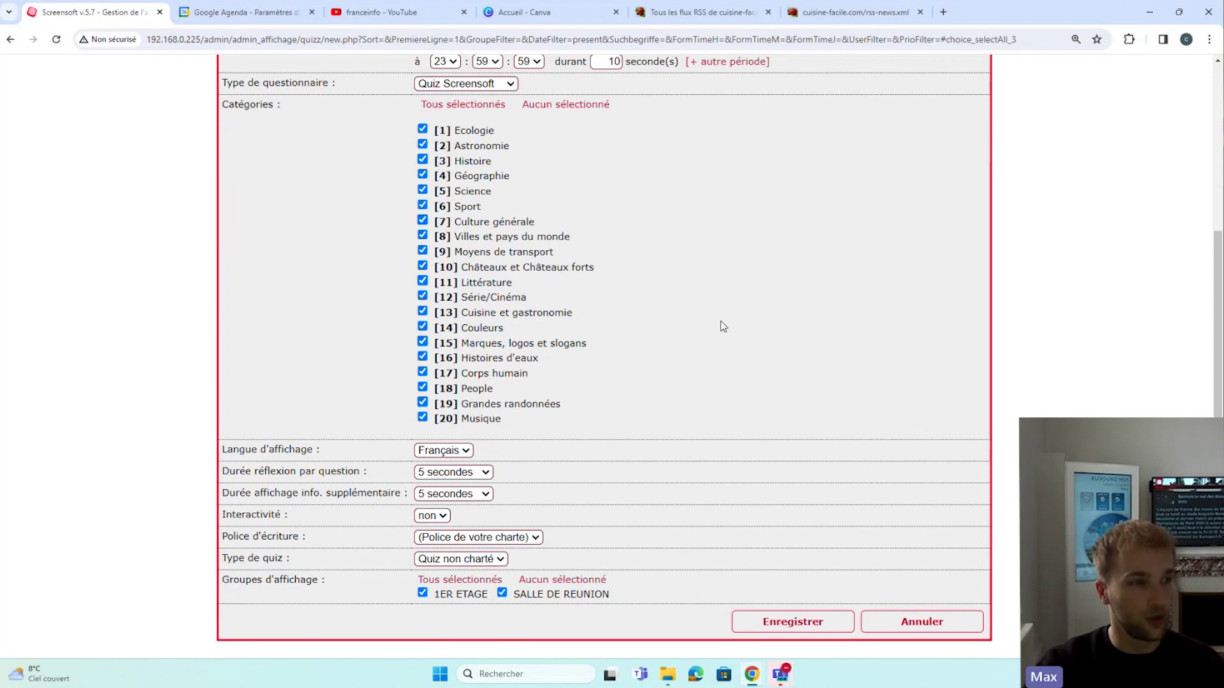
# Check the quiz display options, keep Français as the display language, and save the "Quiz formation" message
pyautogui.click(475, 470)
pyautogui.click(524, 442)
pyautogui.click(462, 454)
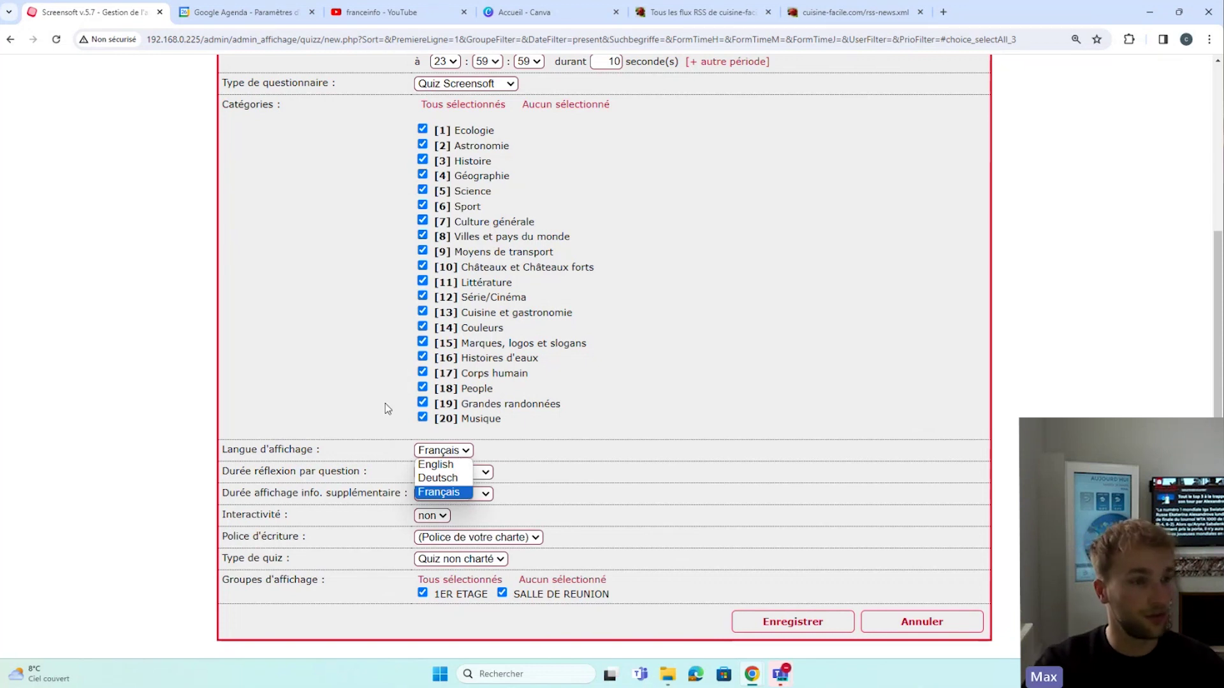
pyautogui.press('Escape')
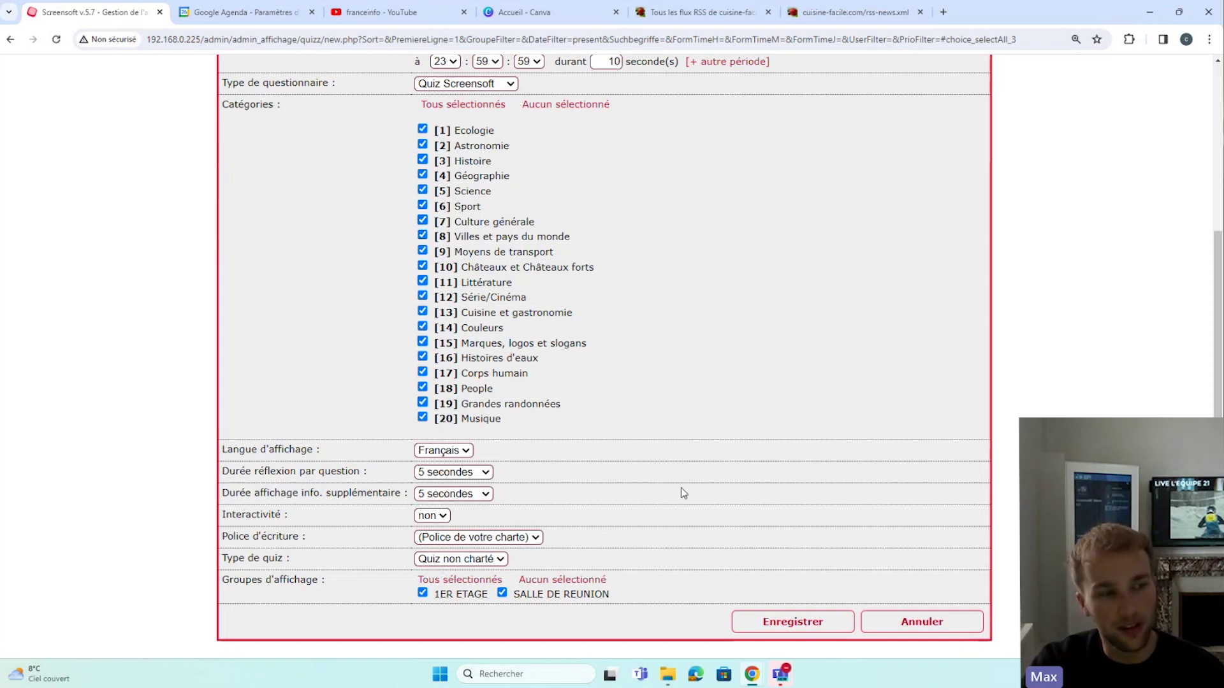
pyautogui.click(793, 622)
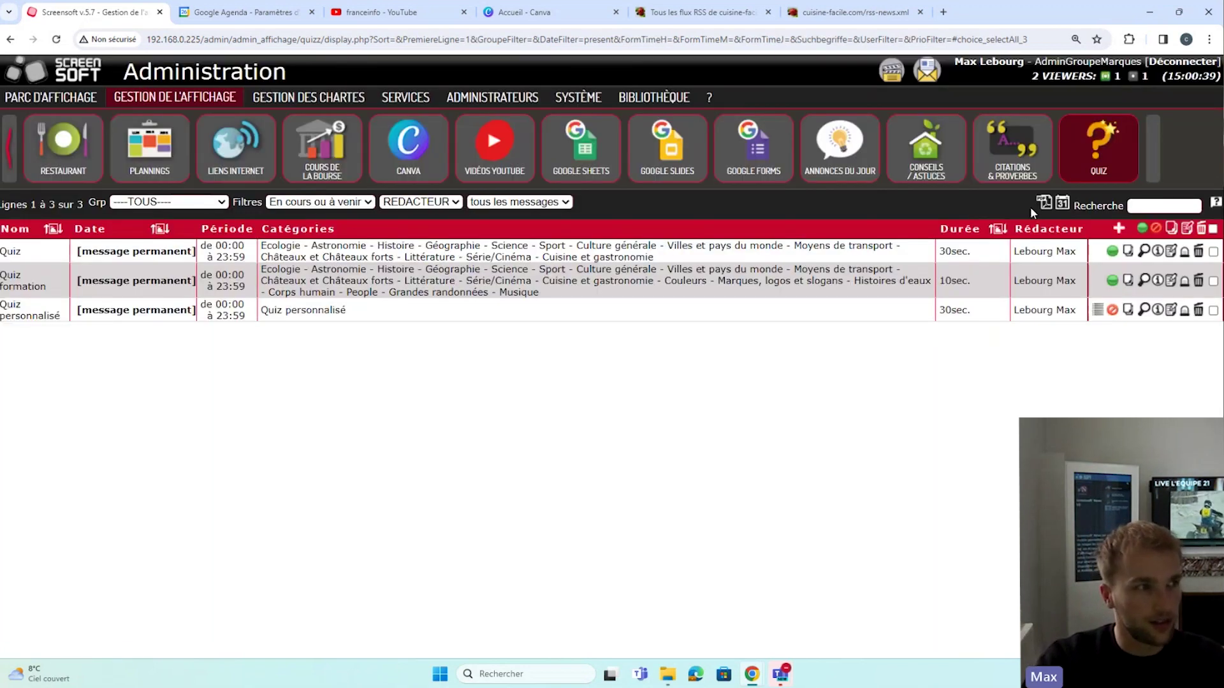
# Preview the "Quiz formation" message and the existing "Cours de la Bourse" message
pyautogui.click(1146, 276)
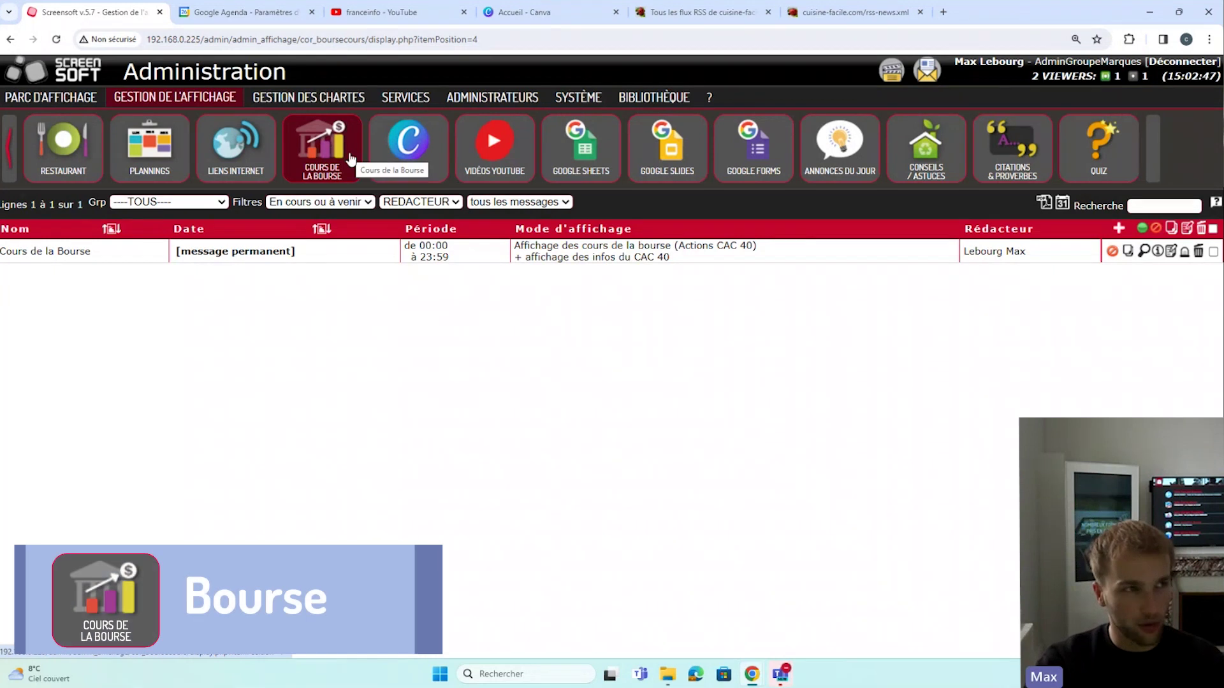
pyautogui.click(1141, 249)
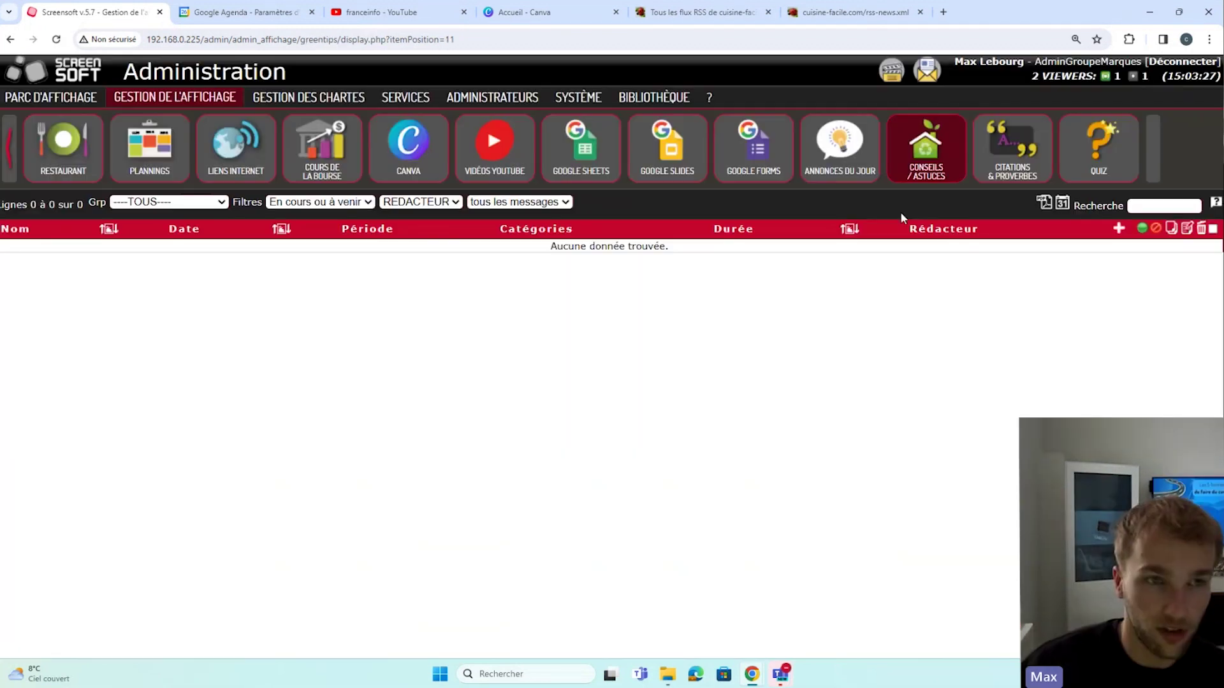
# Create a Conseils / Astuces message named "Conseils" with all categories selected and save it
pyautogui.click(1121, 232)
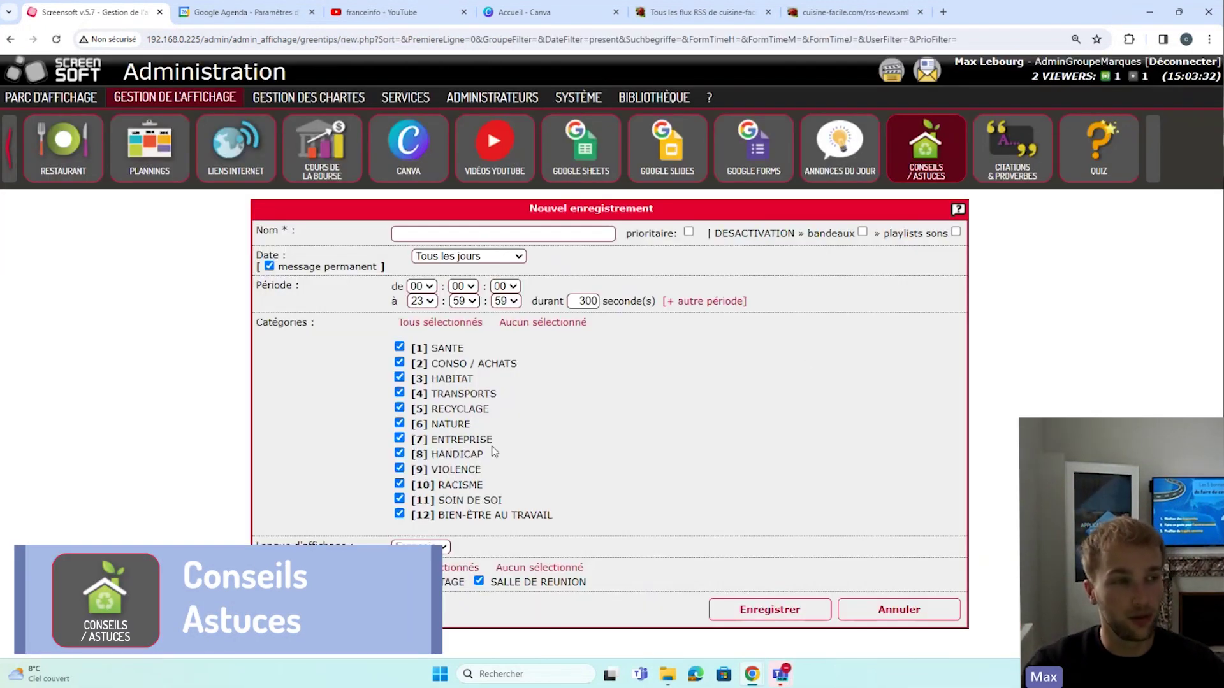
pyautogui.write('Conseils')
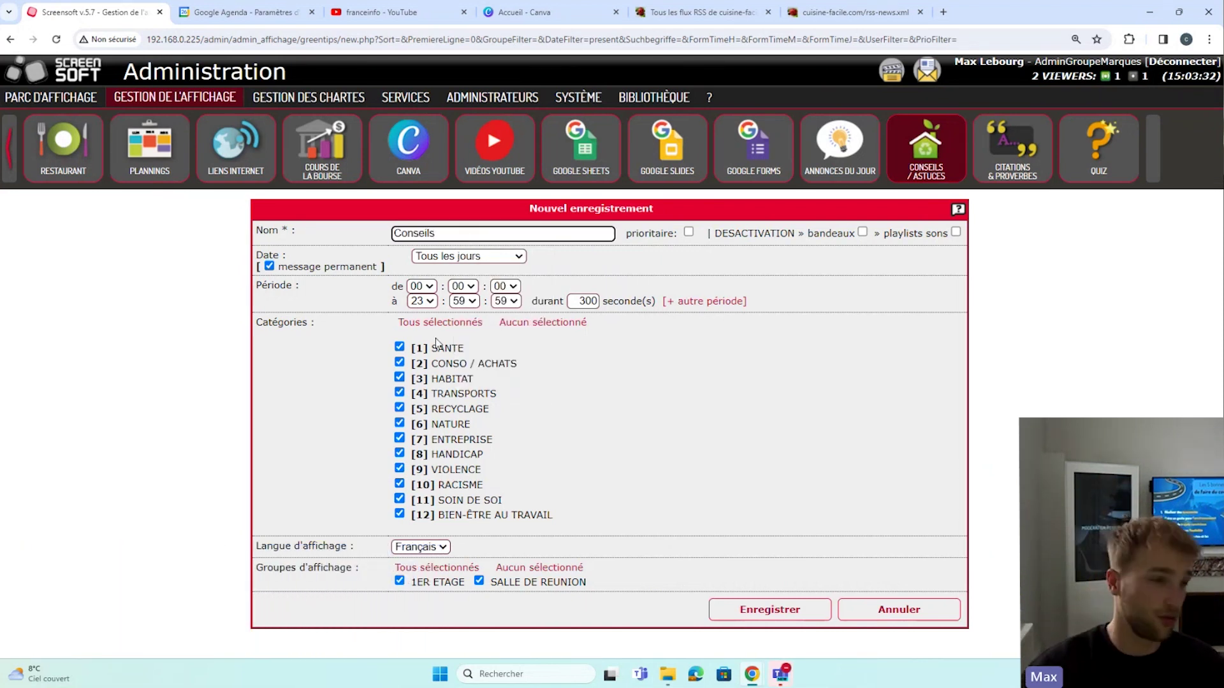
pyautogui.click(618, 410)
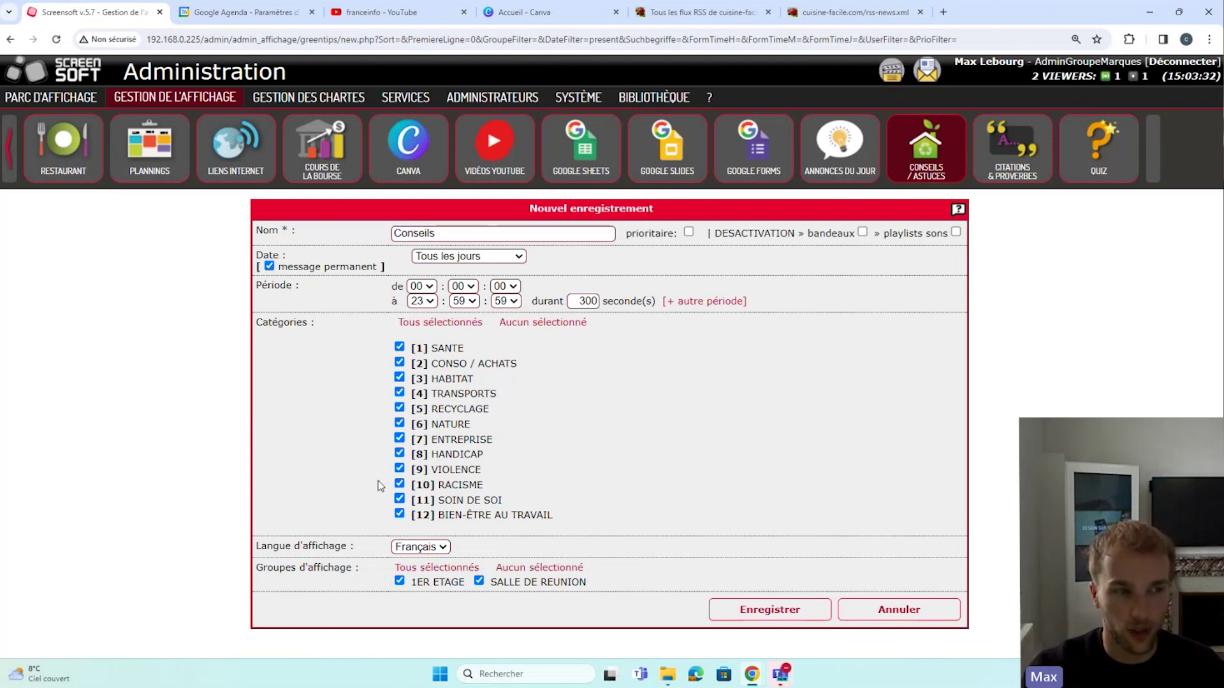
pyautogui.click(788, 617)
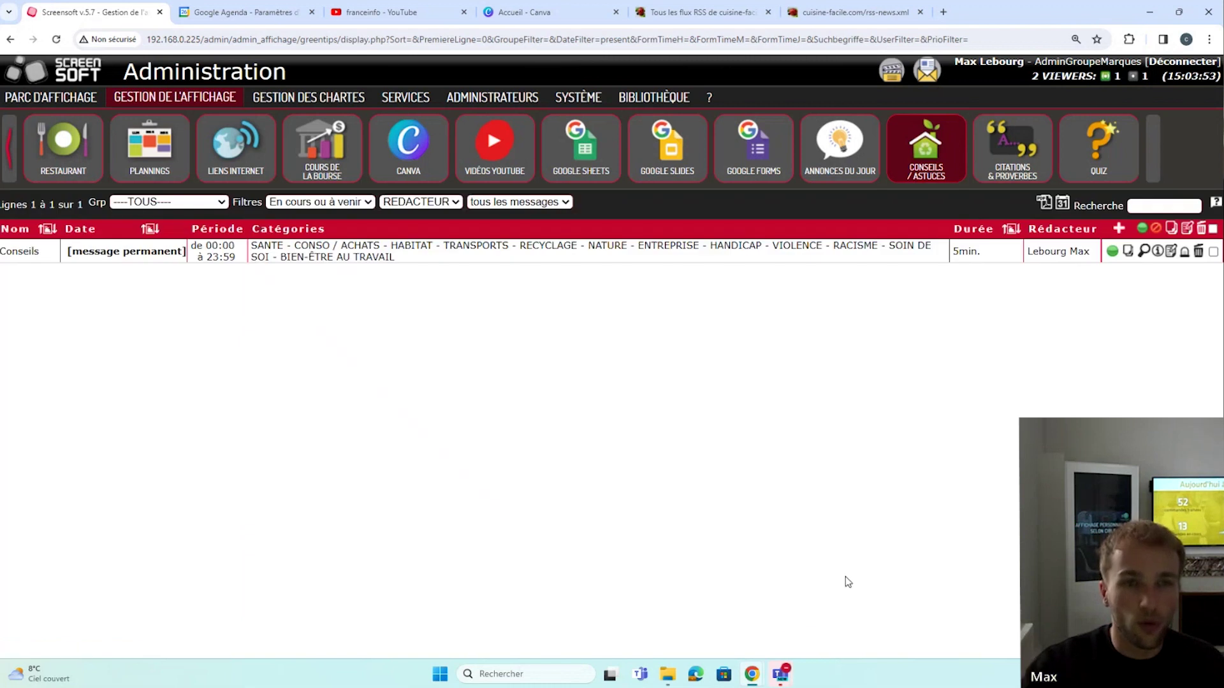
# Preview the "Conseils" message and the existing "Proverbes / citations" message, closing each preview
pyautogui.click(1146, 250)
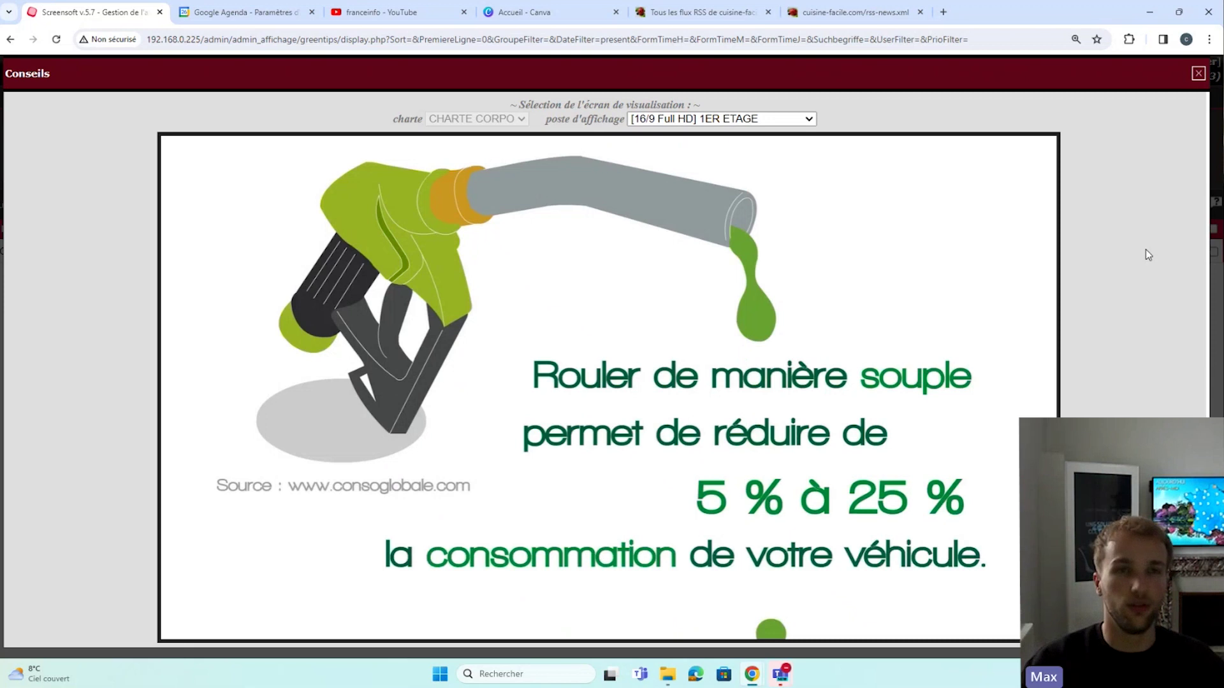
pyautogui.click(1199, 73)
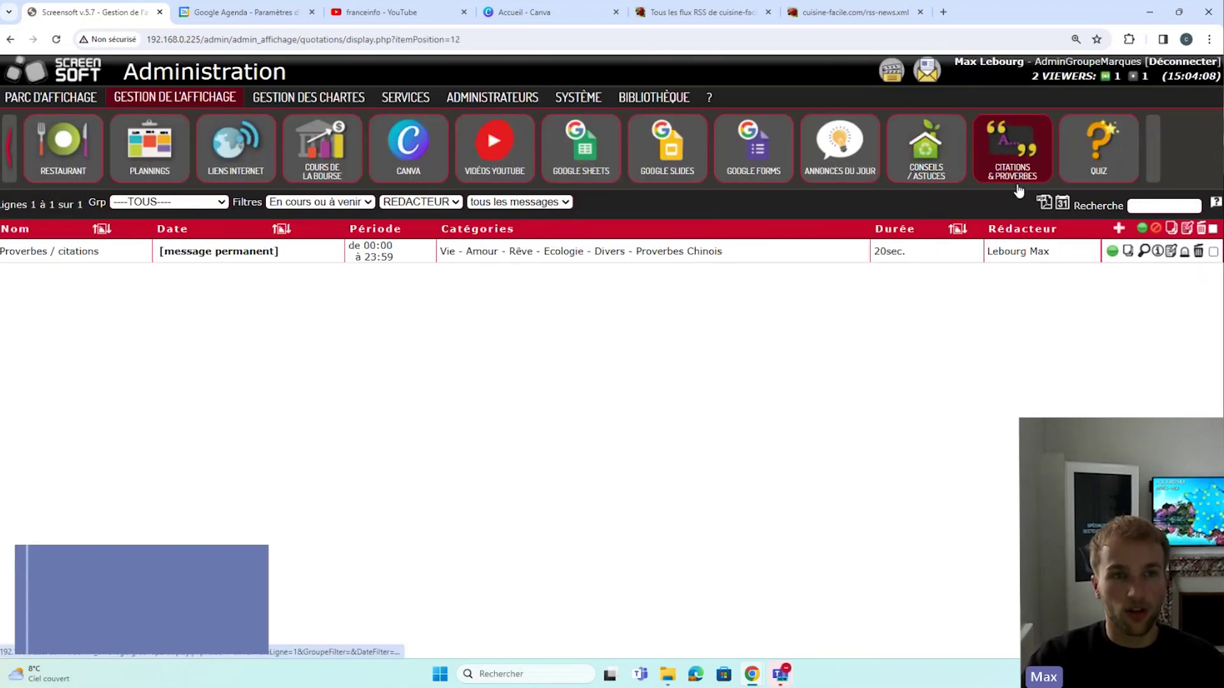
pyautogui.click(1146, 251)
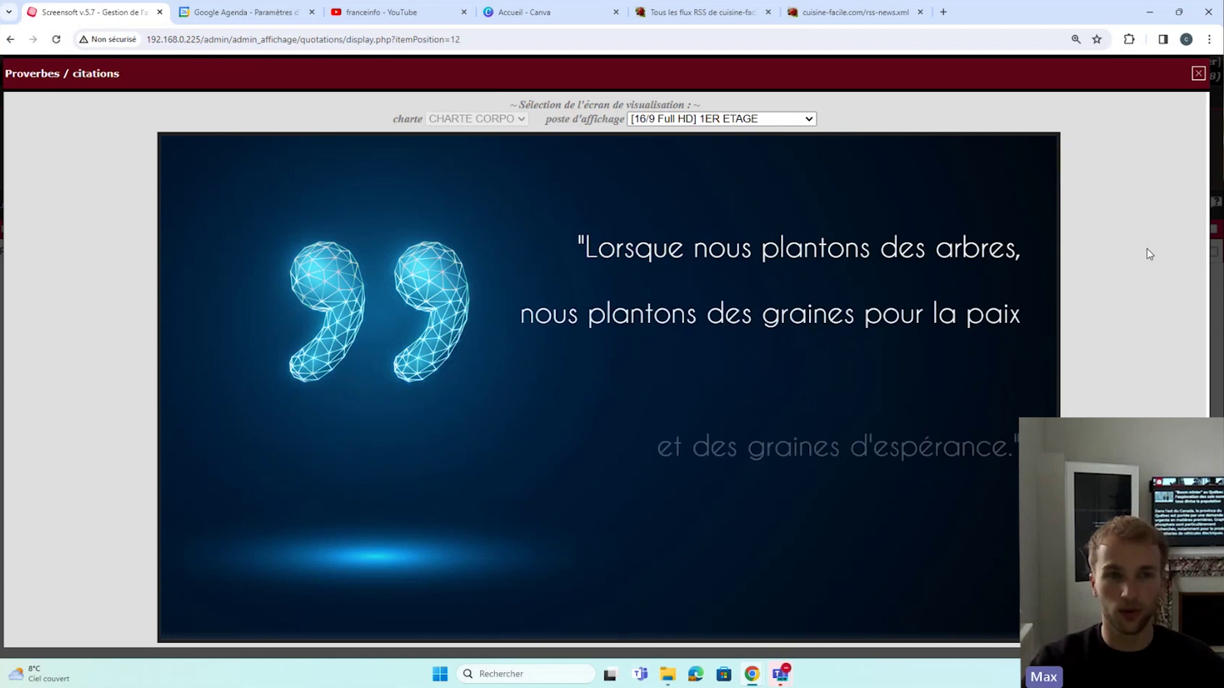
pyautogui.click(1198, 73)
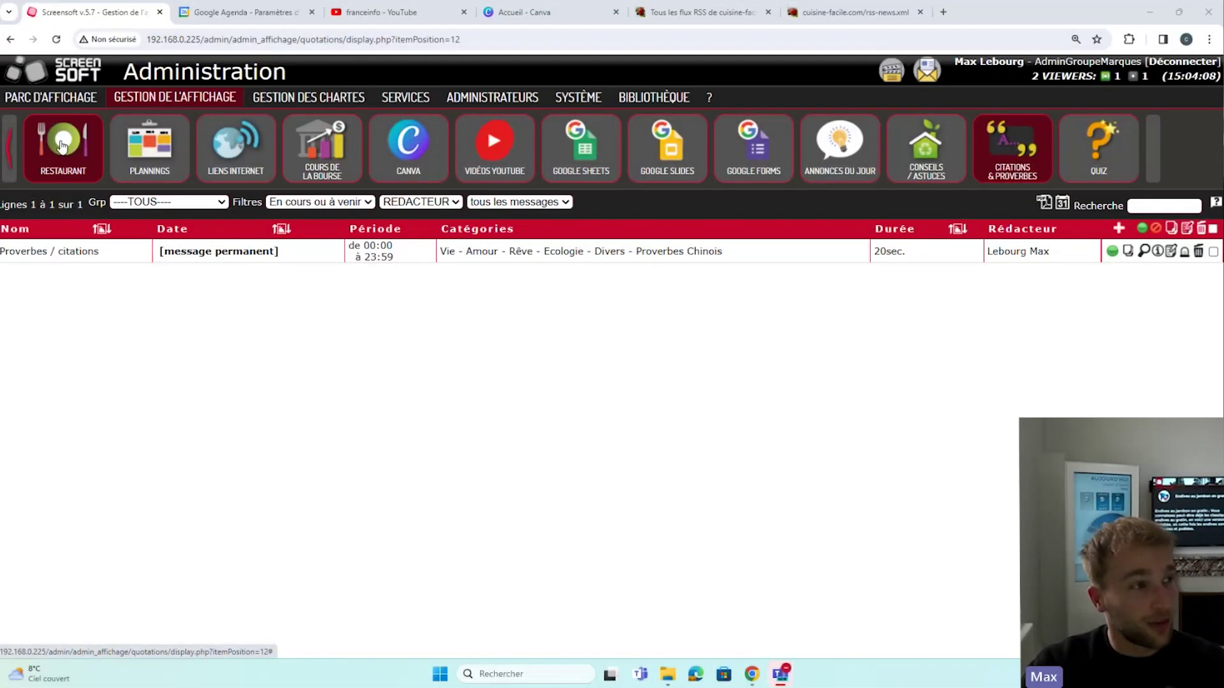
# Create a new message of the Plannings type and name it "Planning formation"
pyautogui.click(163, 107)
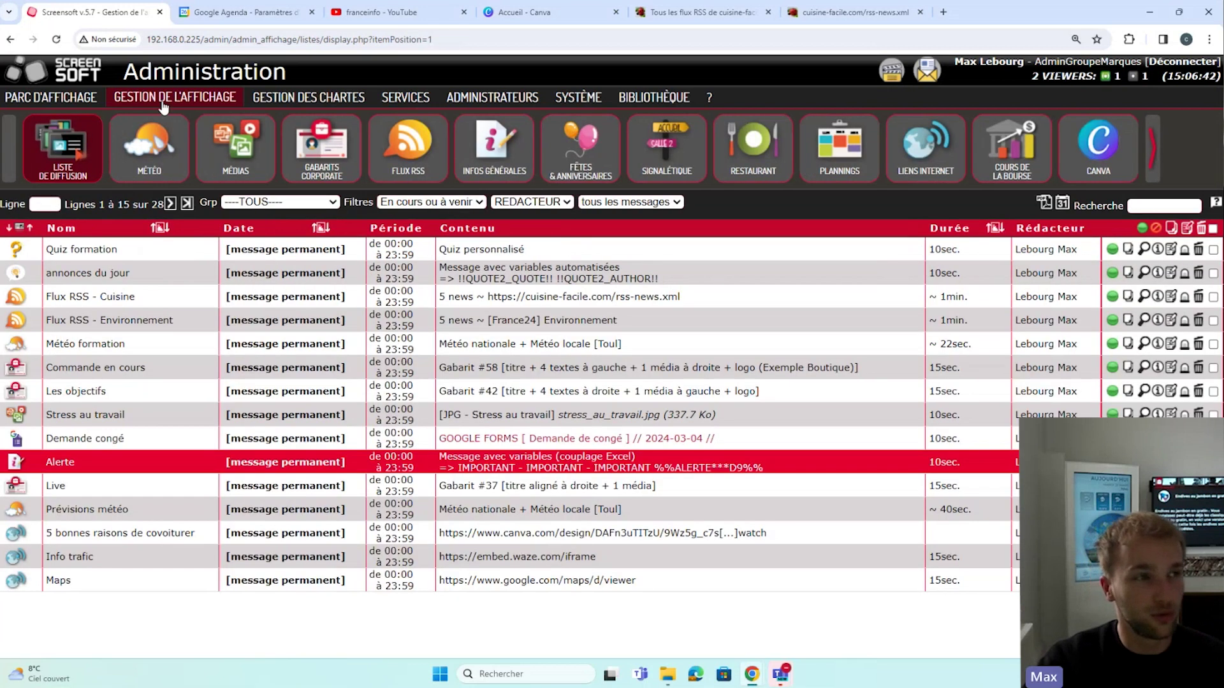
pyautogui.click(343, 172)
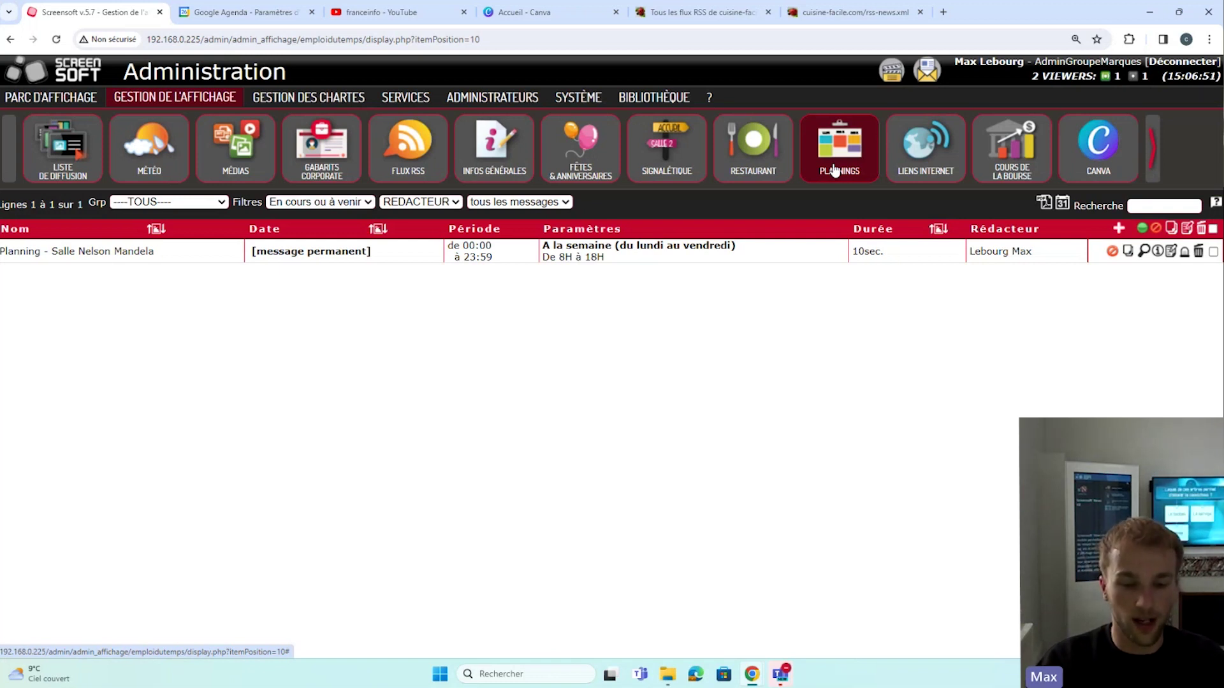
pyautogui.click(1119, 228)
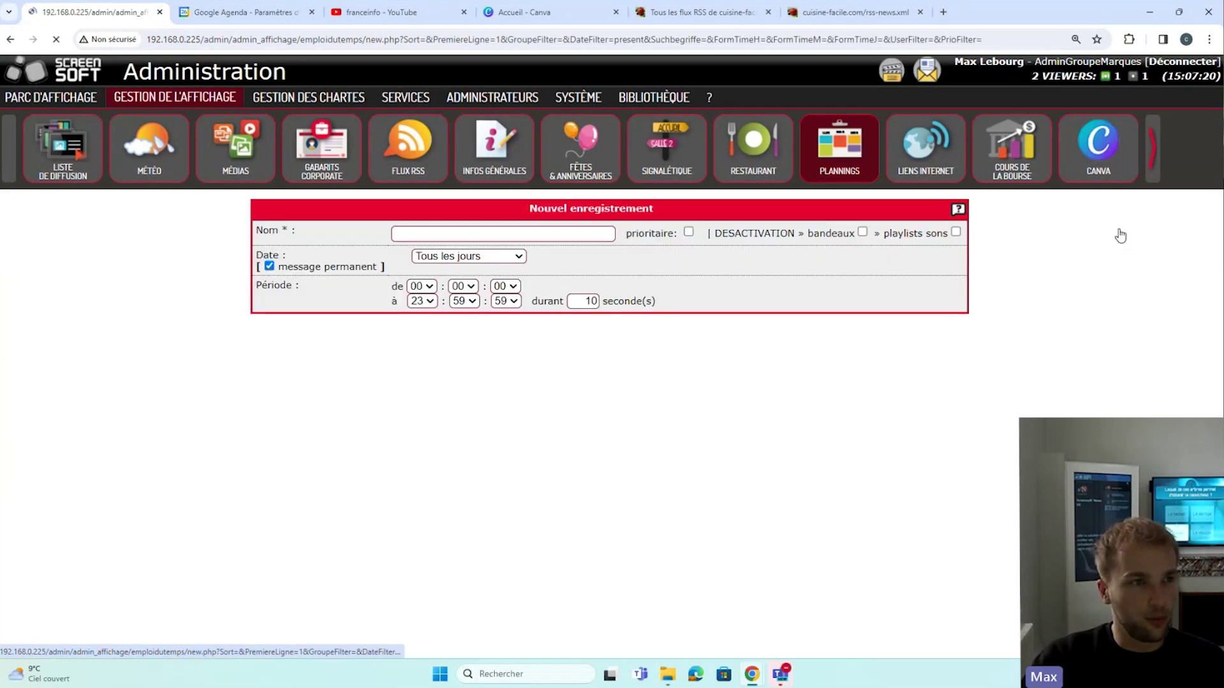
pyautogui.write('Pl')
pyautogui.click(446, 261)
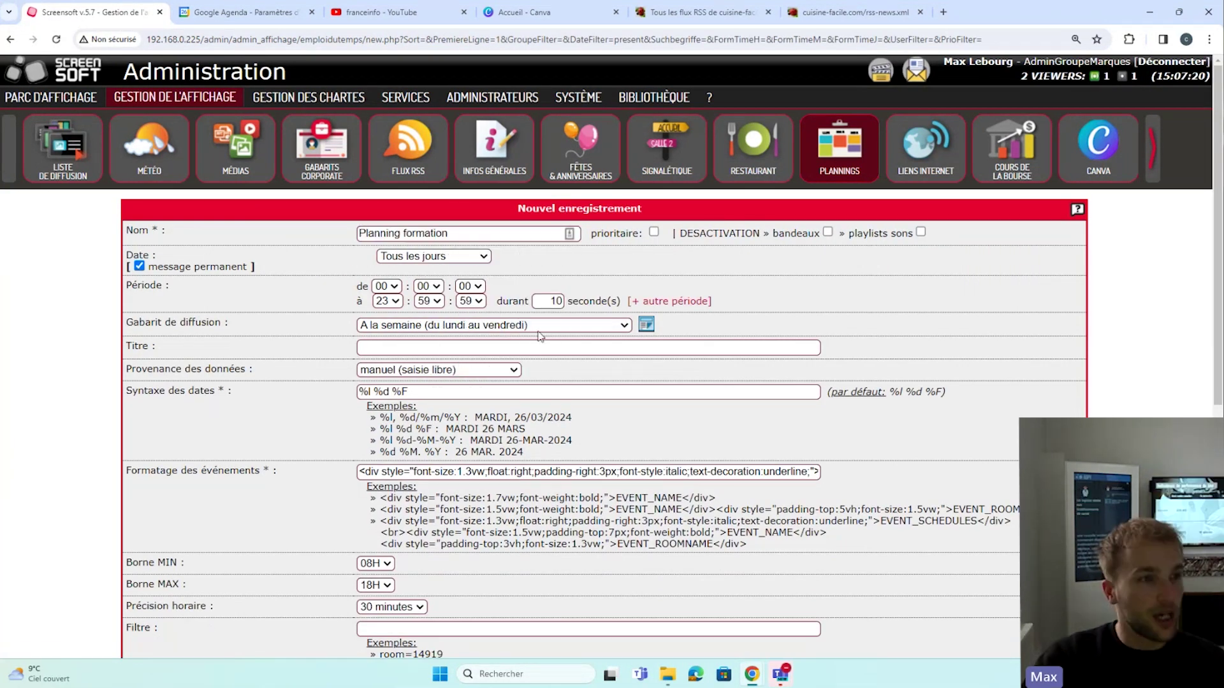
# Use the template "A la semaine (du lundi au vendredi)" and title the planning "Planning de la salle de réunion"
pyautogui.click(473, 326)
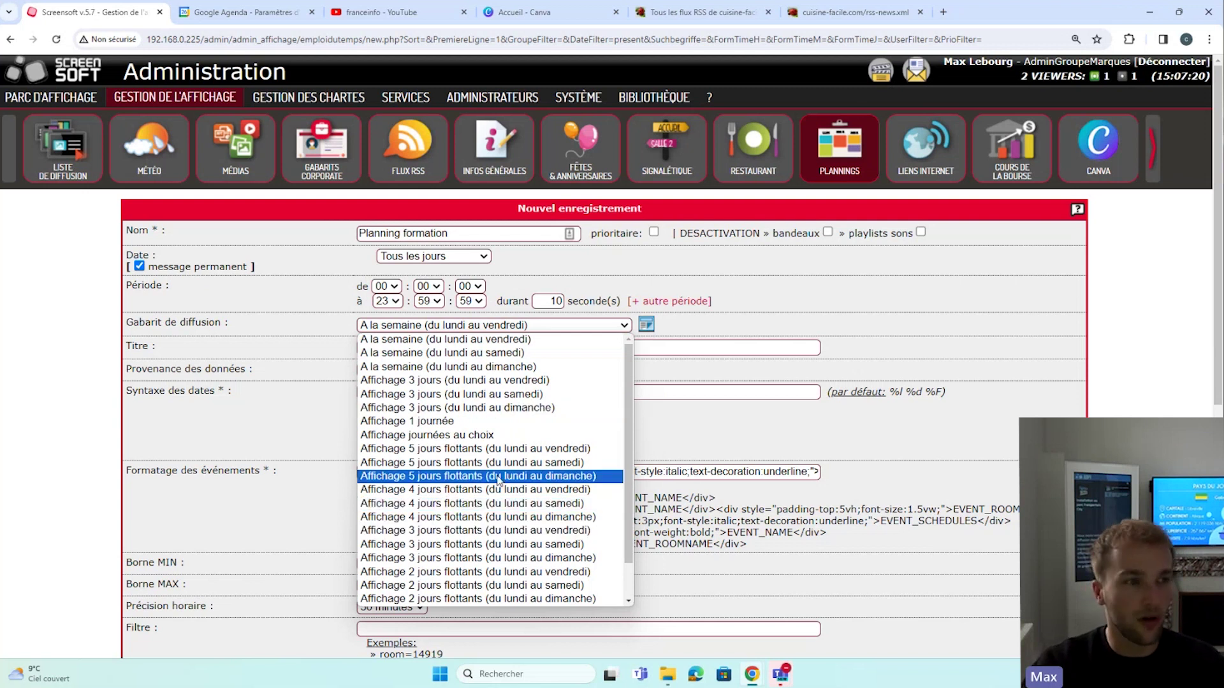
pyautogui.click(393, 339)
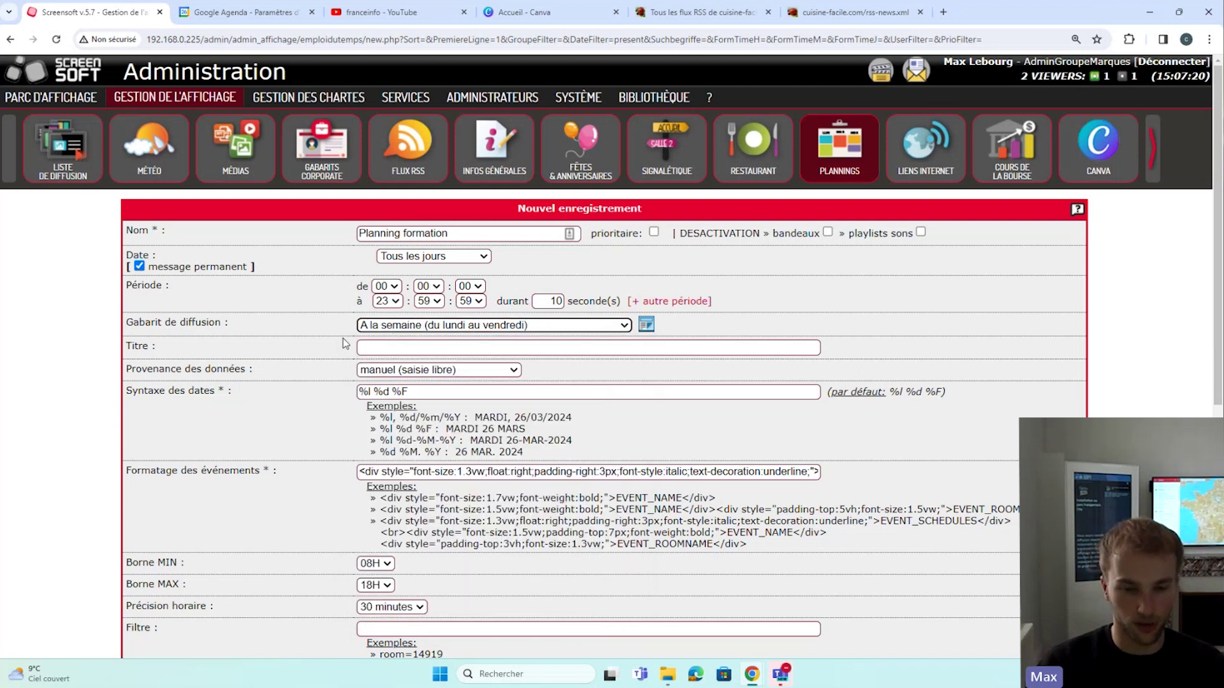
pyautogui.click(406, 348)
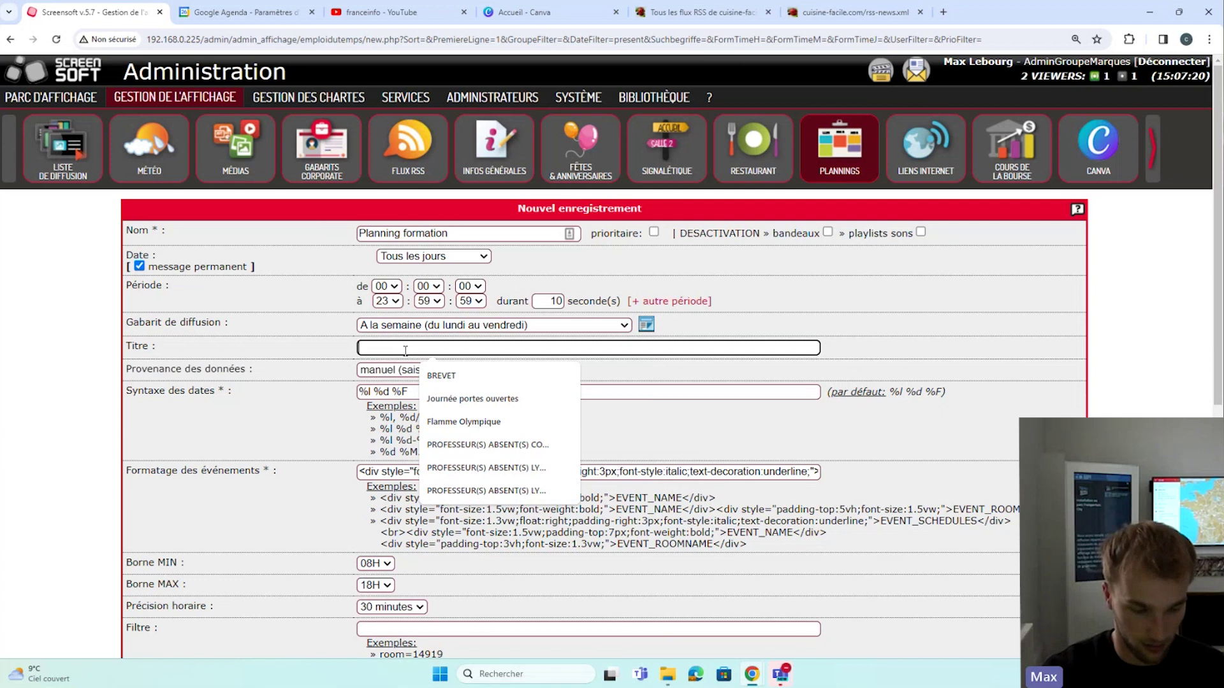
pyautogui.write('Planning de la salle de réunion')
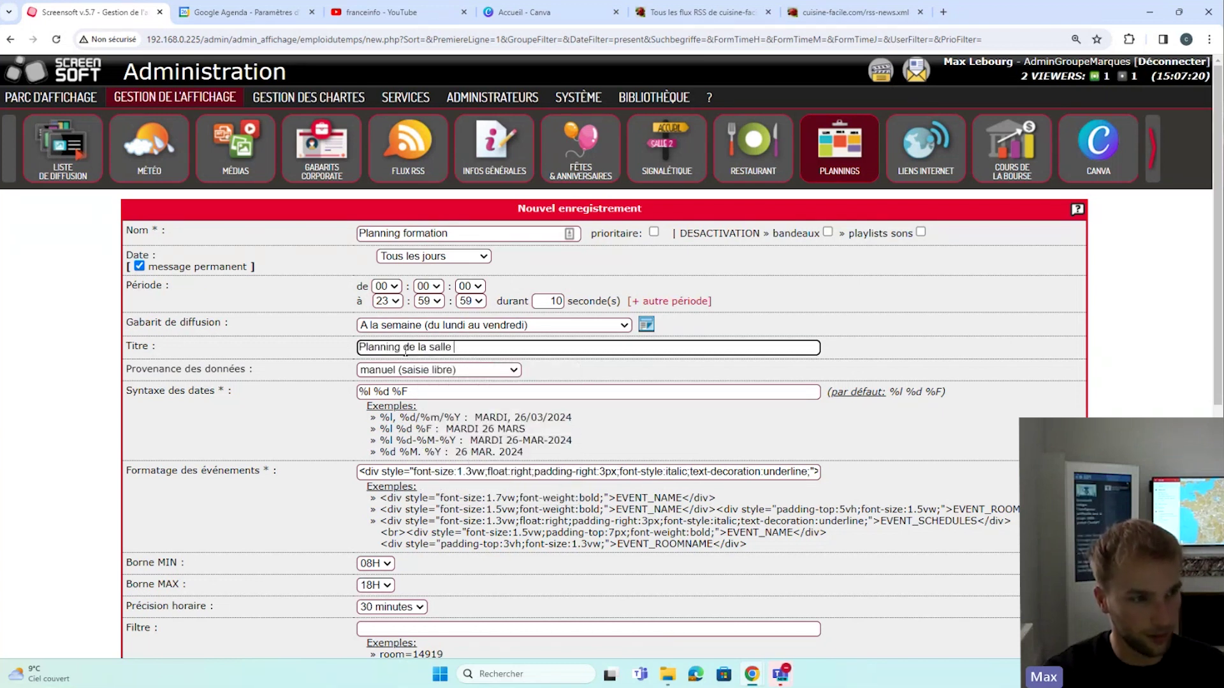
pyautogui.click(352, 383)
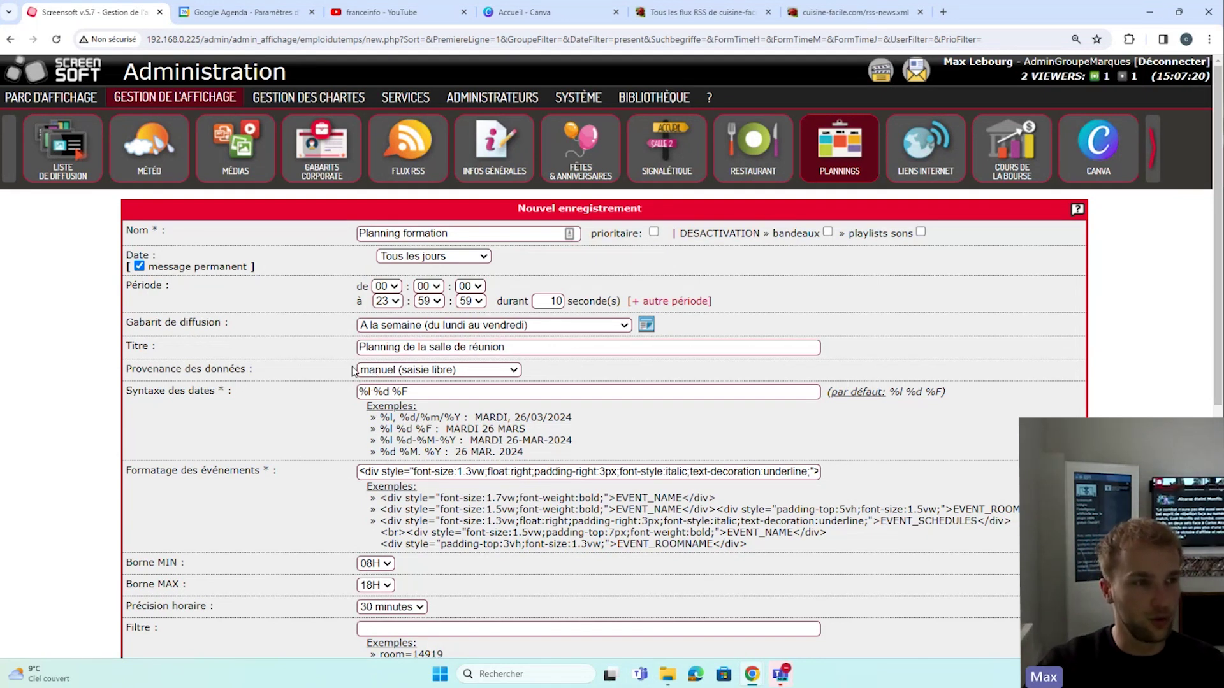
# Set the planning's data source to "couplage ICS" and make its ICS parameter ready for entry
pyautogui.click(389, 373)
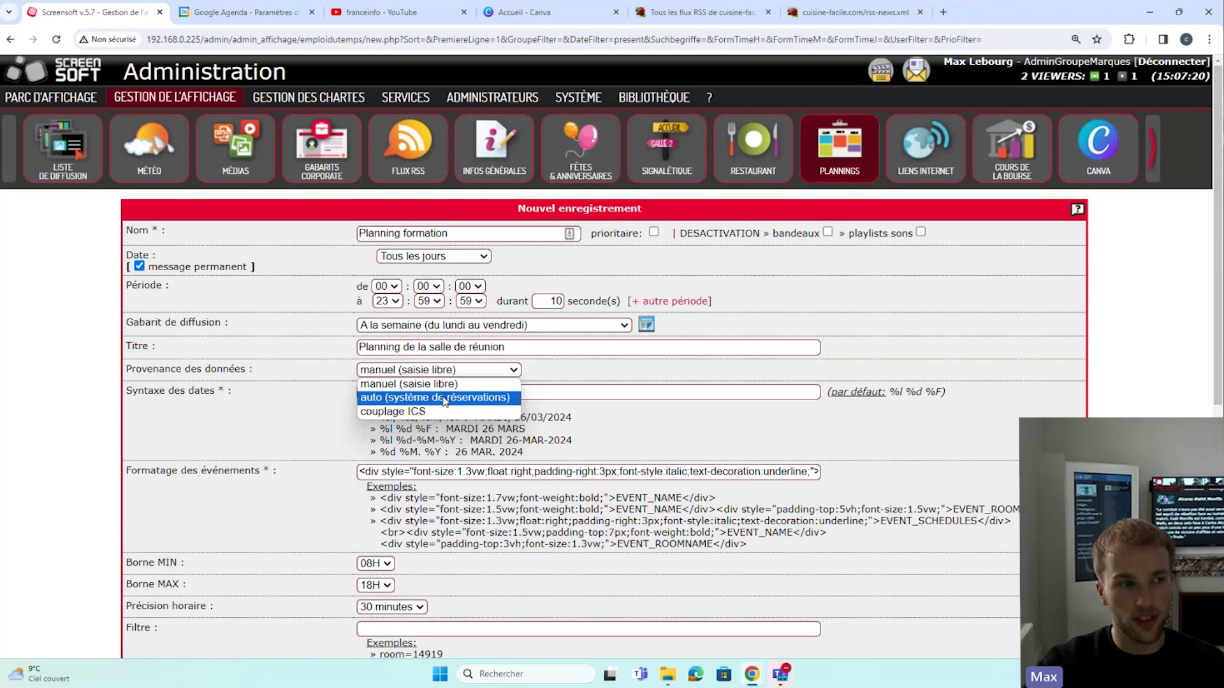
pyautogui.click(404, 411)
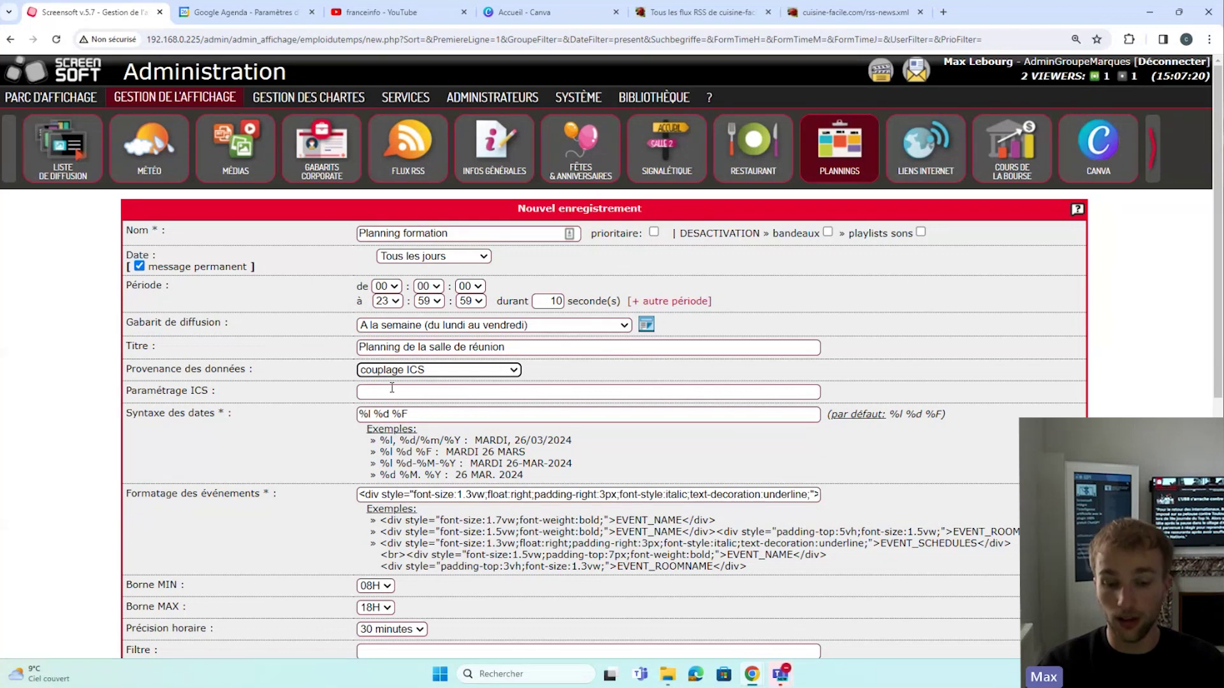
pyautogui.click(392, 389)
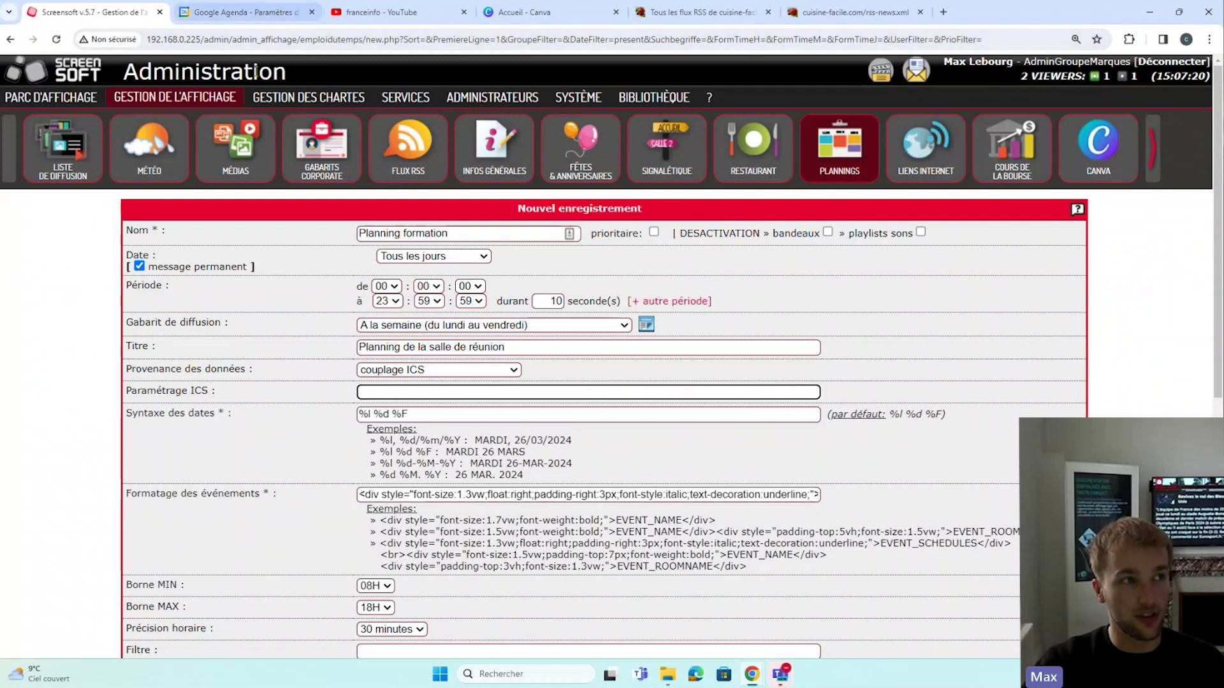
# In Google Agenda, open the settings of the "Salle Georges Brassens" calendar and copy its public iCal address
pyautogui.click(245, 12)
pyautogui.click(19, 75)
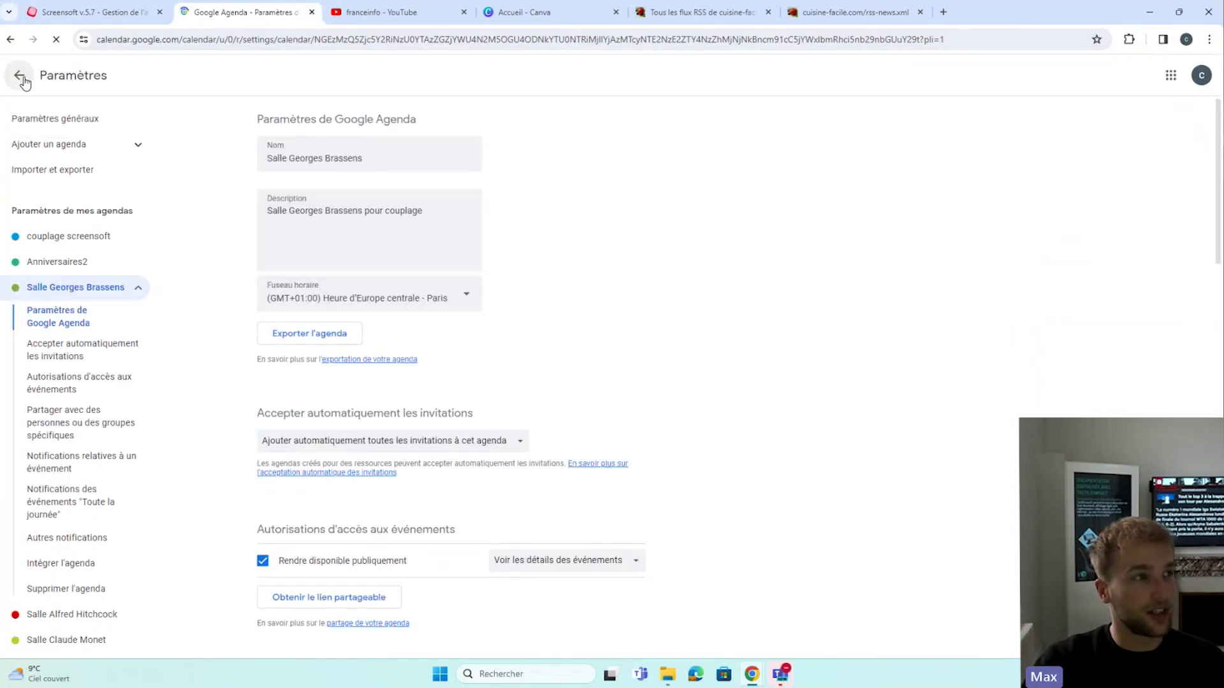
pyautogui.scroll(2, 622, 411)
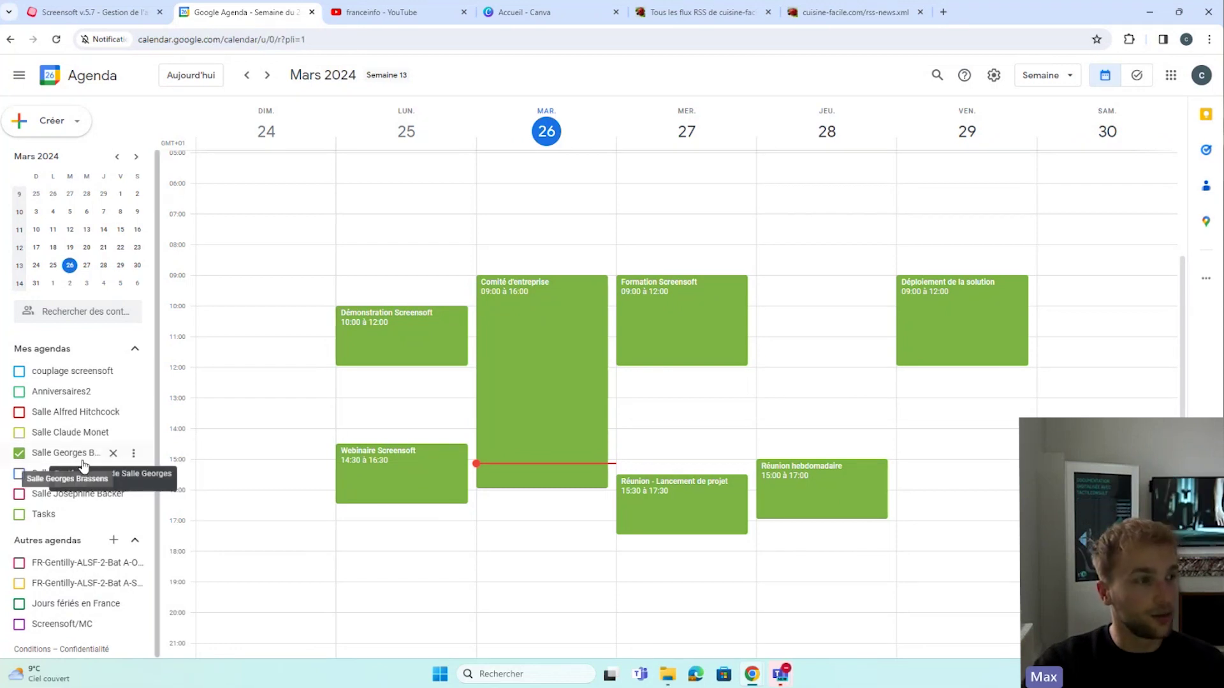
pyautogui.click(136, 459)
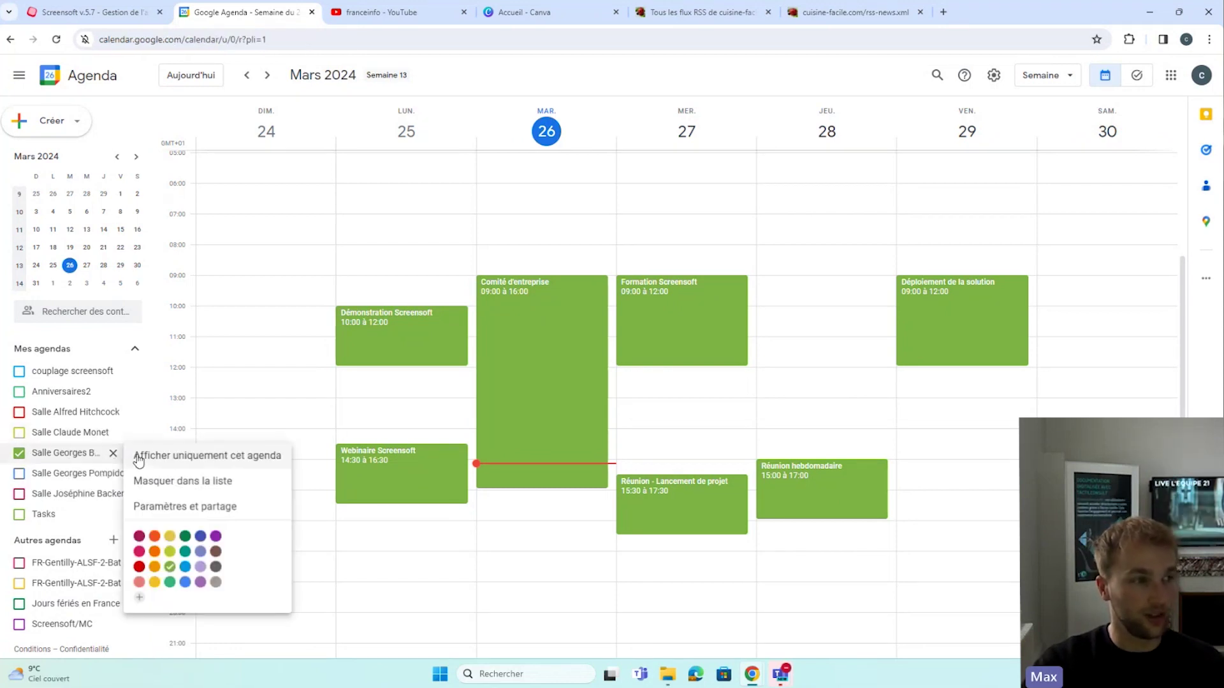
pyautogui.click(147, 512)
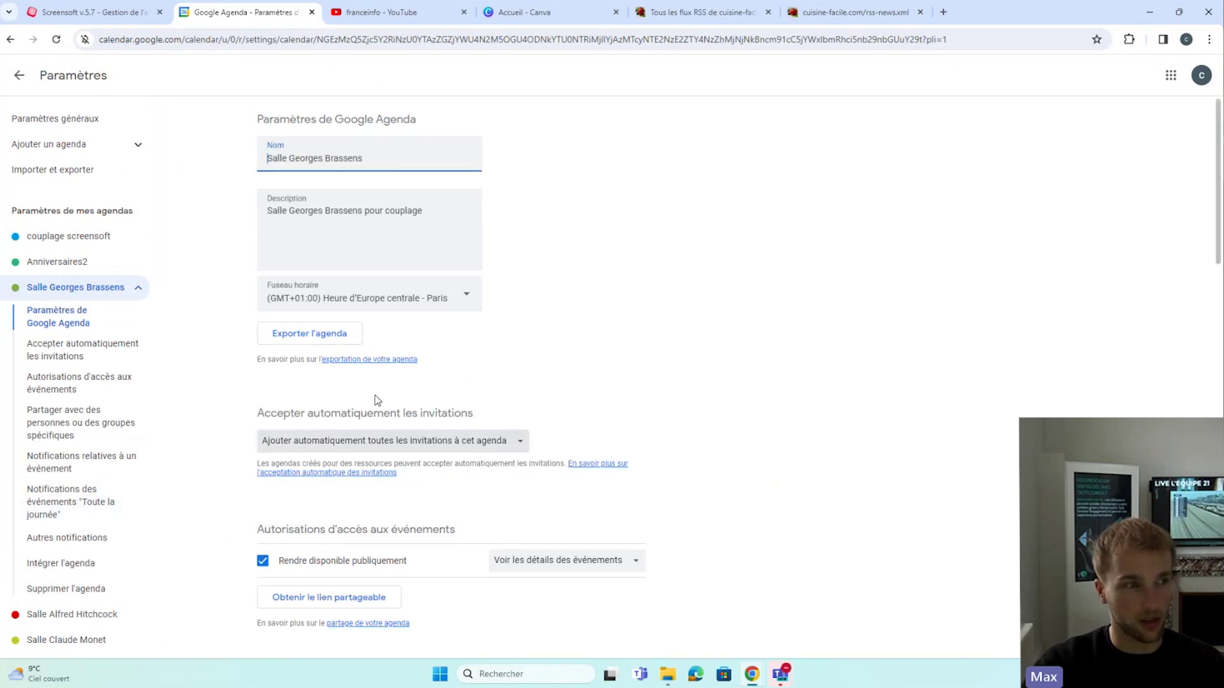
pyautogui.scroll(-20, 375, 395)
pyautogui.scroll(-2, 424, 358)
pyautogui.click(306, 385)
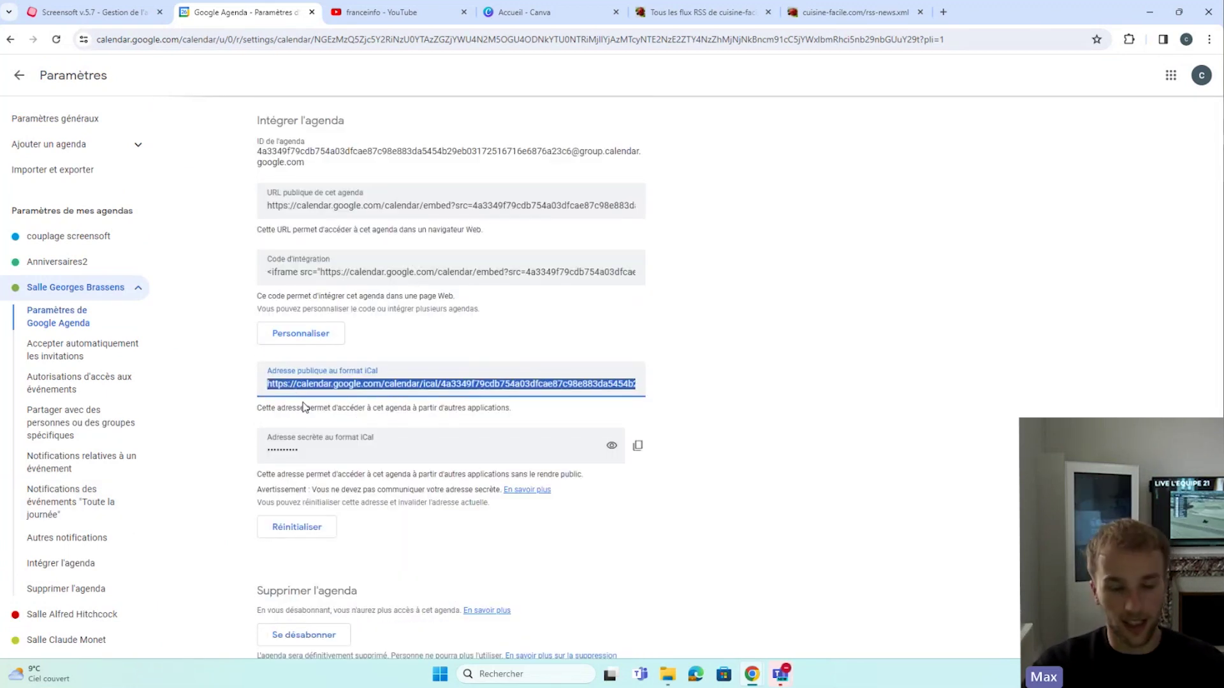
pyautogui.rightClick(371, 382)
pyautogui.click(450, 404)
# Back in Screensoft, paste the calendar's iCal address as the ICS parameter and save the planning message
pyautogui.click(92, 11)
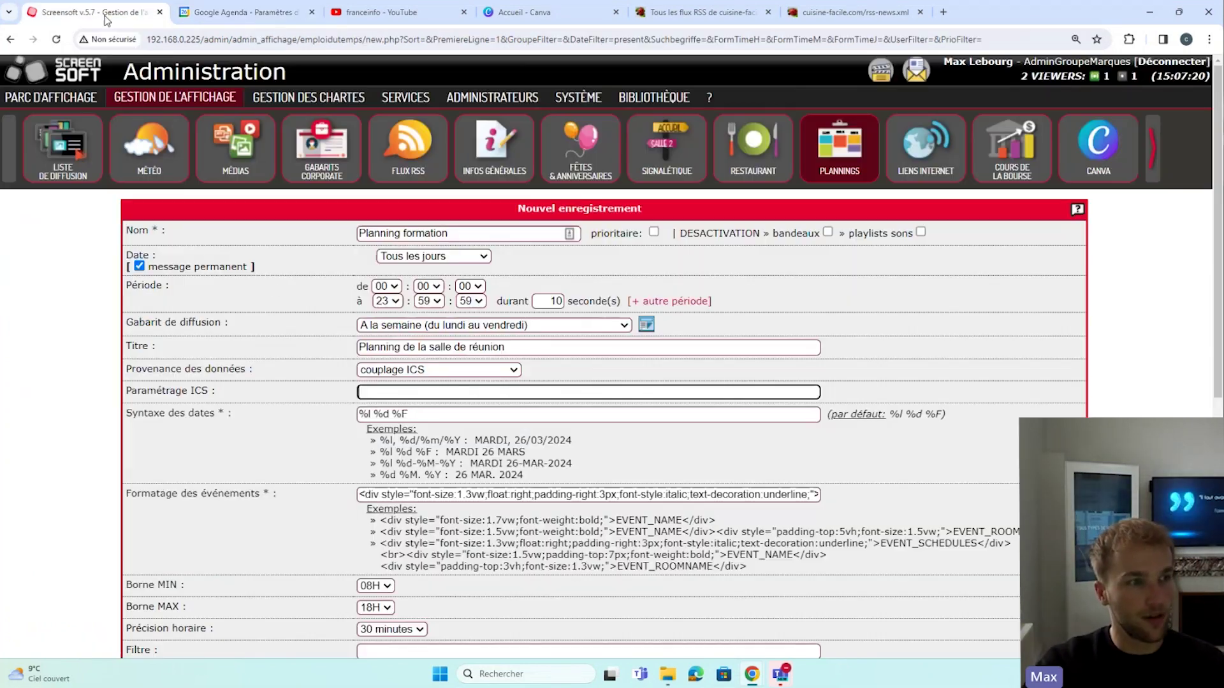
pyautogui.click(375, 390)
pyautogui.hotkey('ctrl', 'v')
pyautogui.scroll(-7, 854, 318)
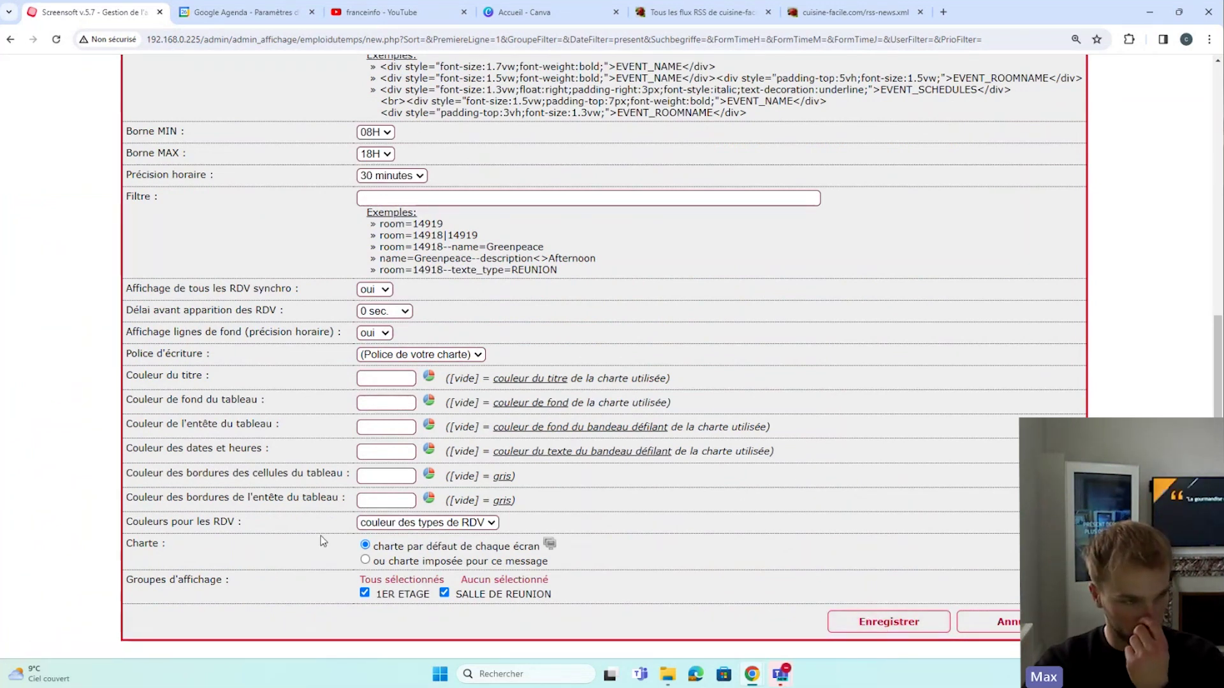
pyautogui.click(893, 626)
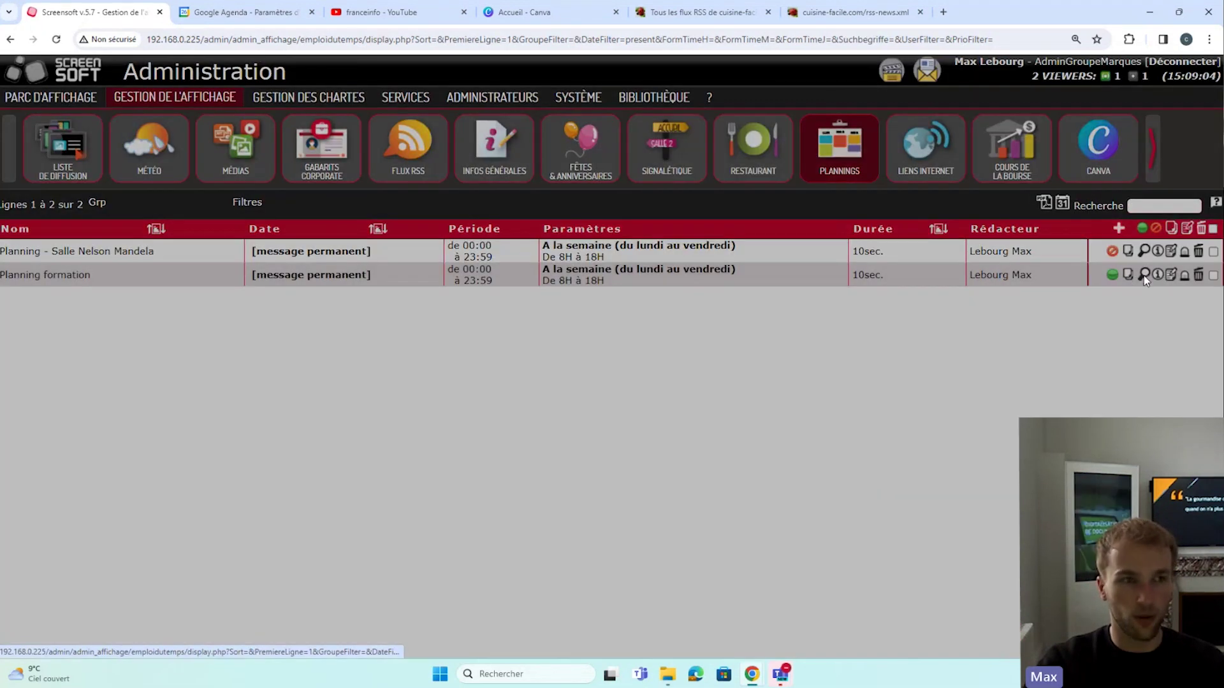
# Preview the "Planning formation" message, compare it with the room's week in Google Agenda, and close the preview
pyautogui.click(1144, 275)
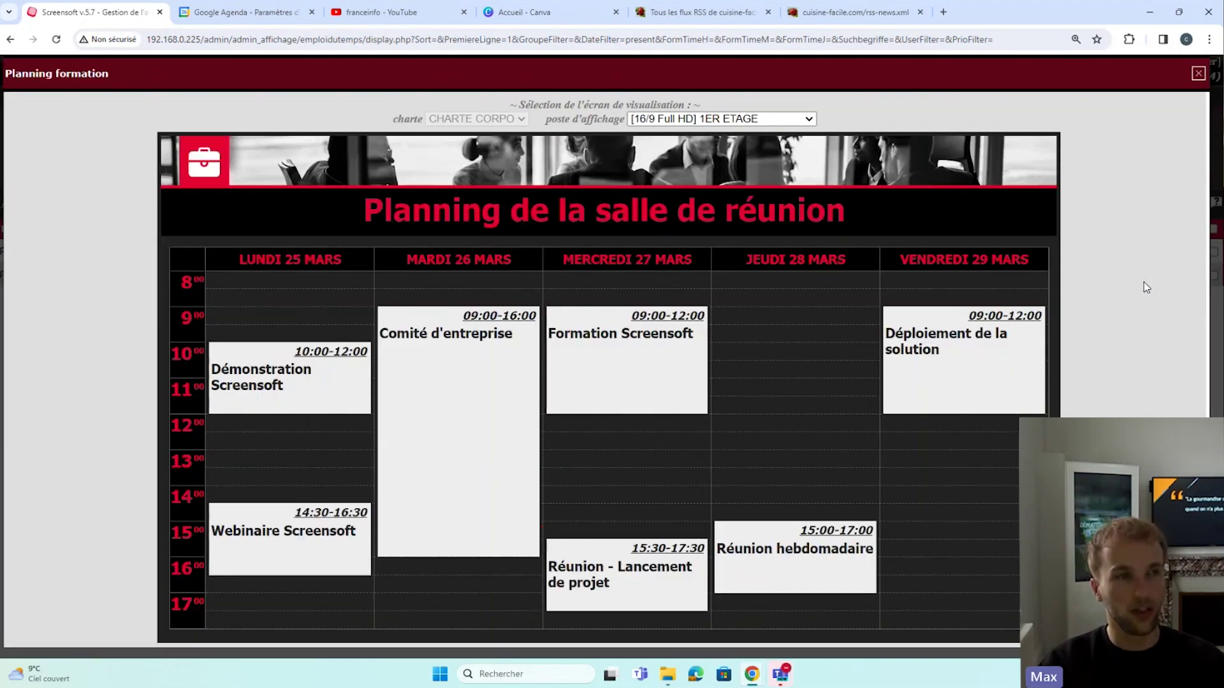
pyautogui.click(268, 21)
pyautogui.hotkey('alt', 'Left')
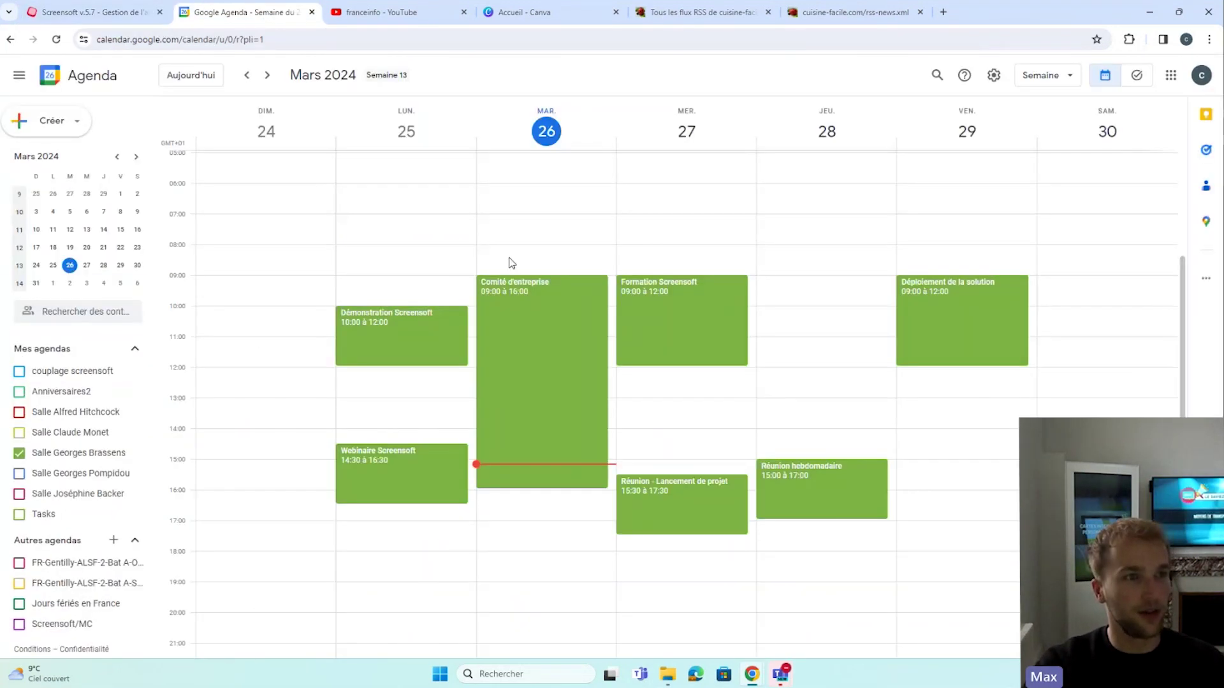
pyautogui.click(92, 12)
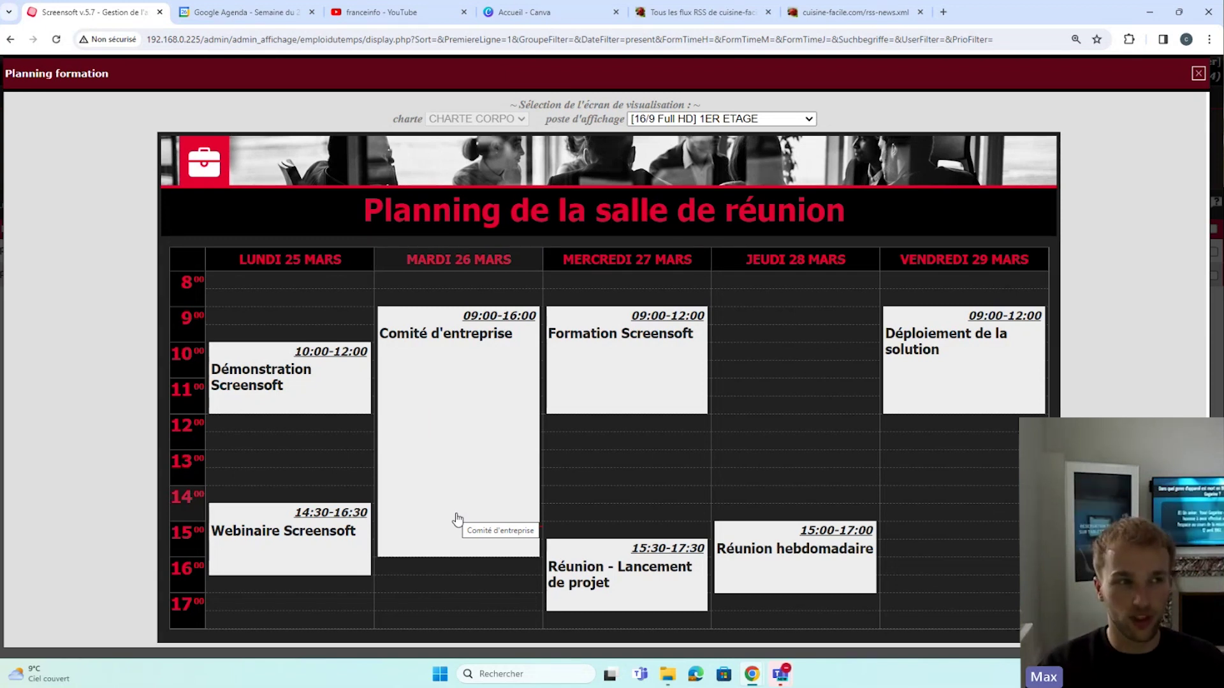
pyautogui.click(240, 13)
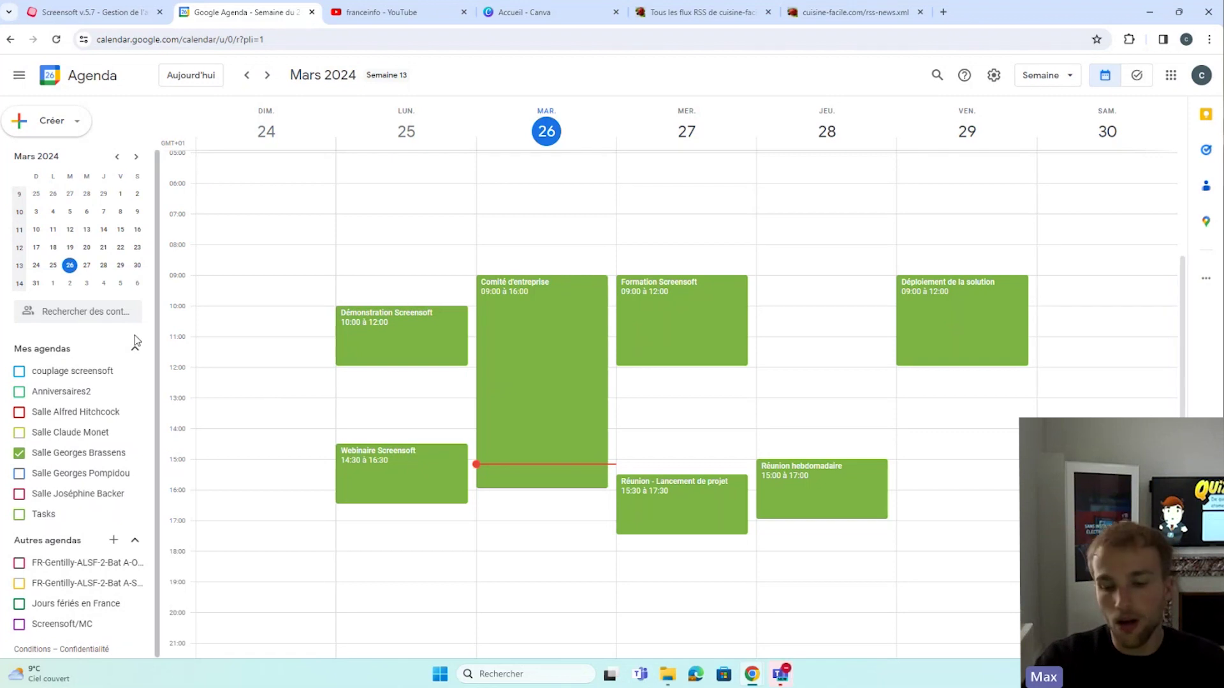
pyautogui.click(102, 11)
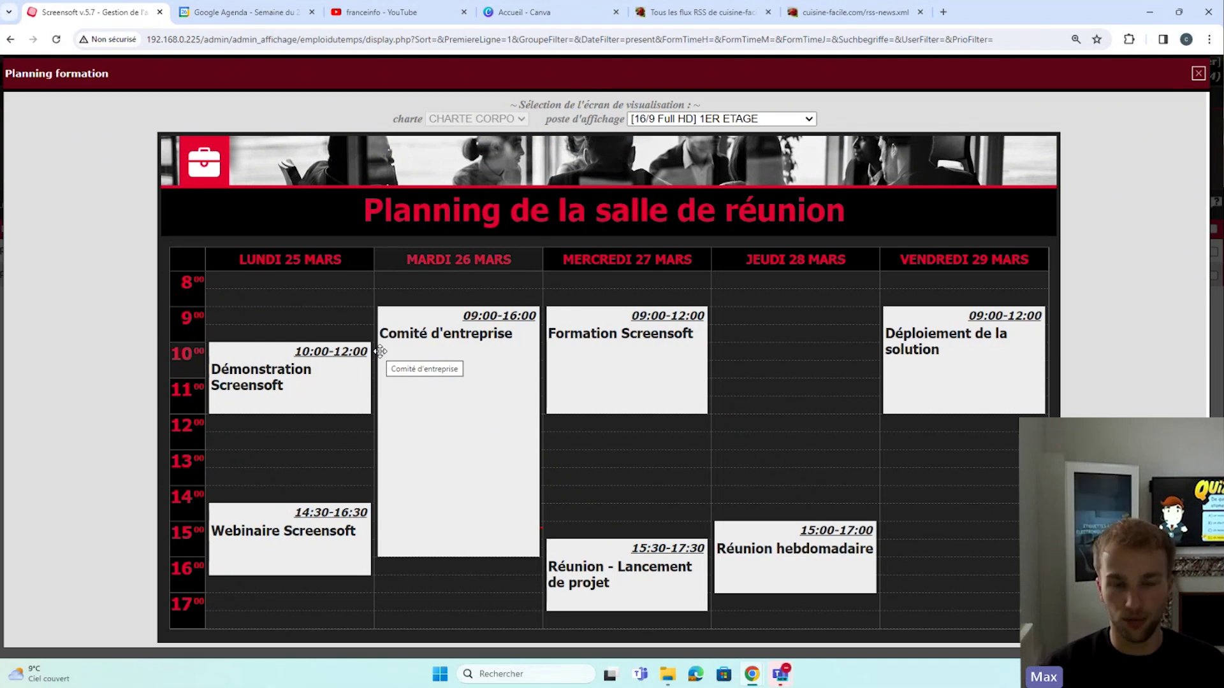
pyautogui.press('Escape')
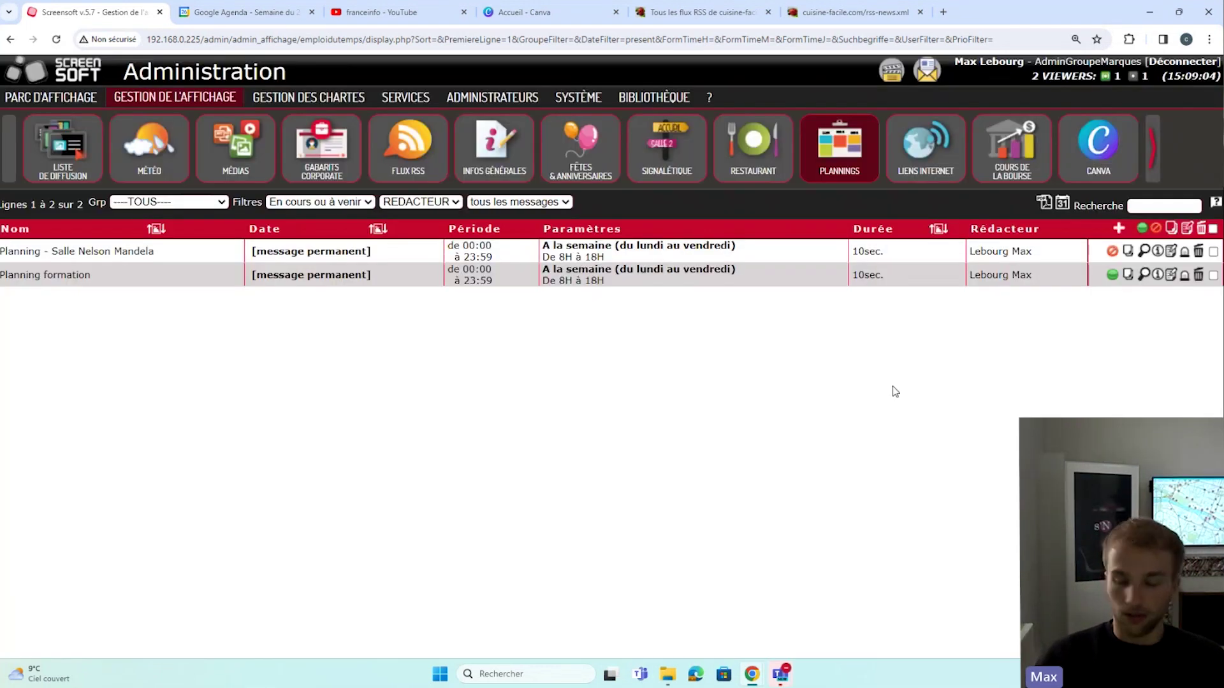
# Preview the signage message "Réservations & signalétique" and the "Planning formation" message, closing the preview
pyautogui.click(650, 160)
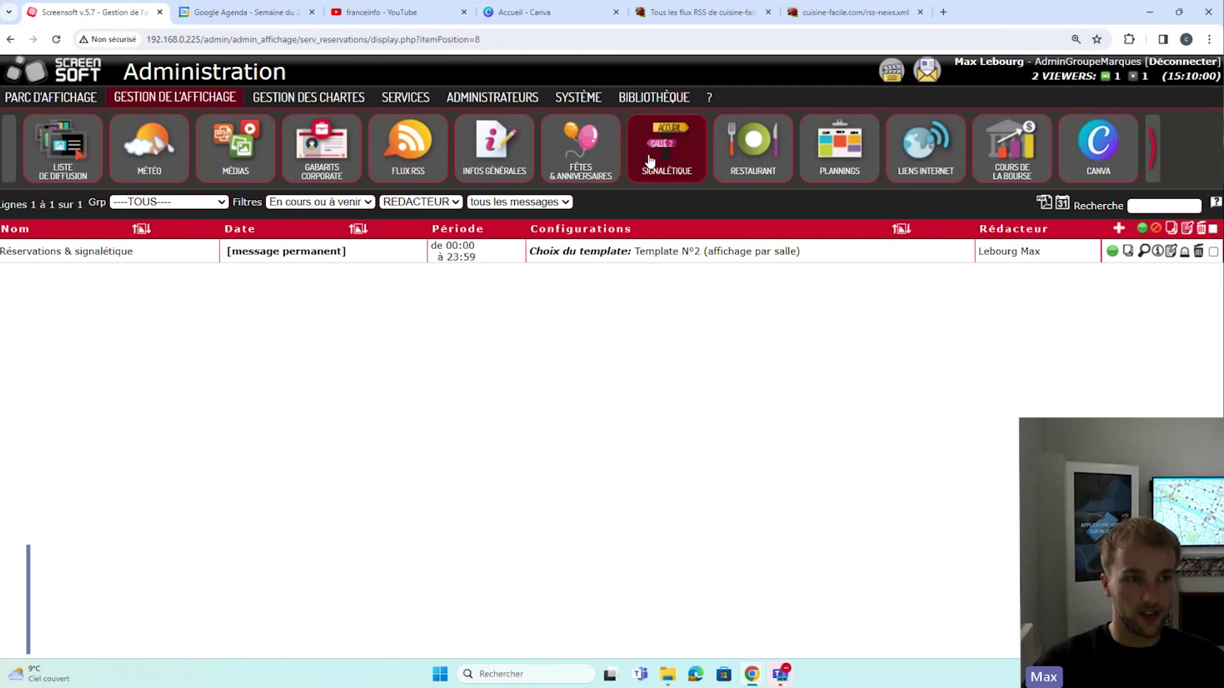
pyautogui.click(1144, 251)
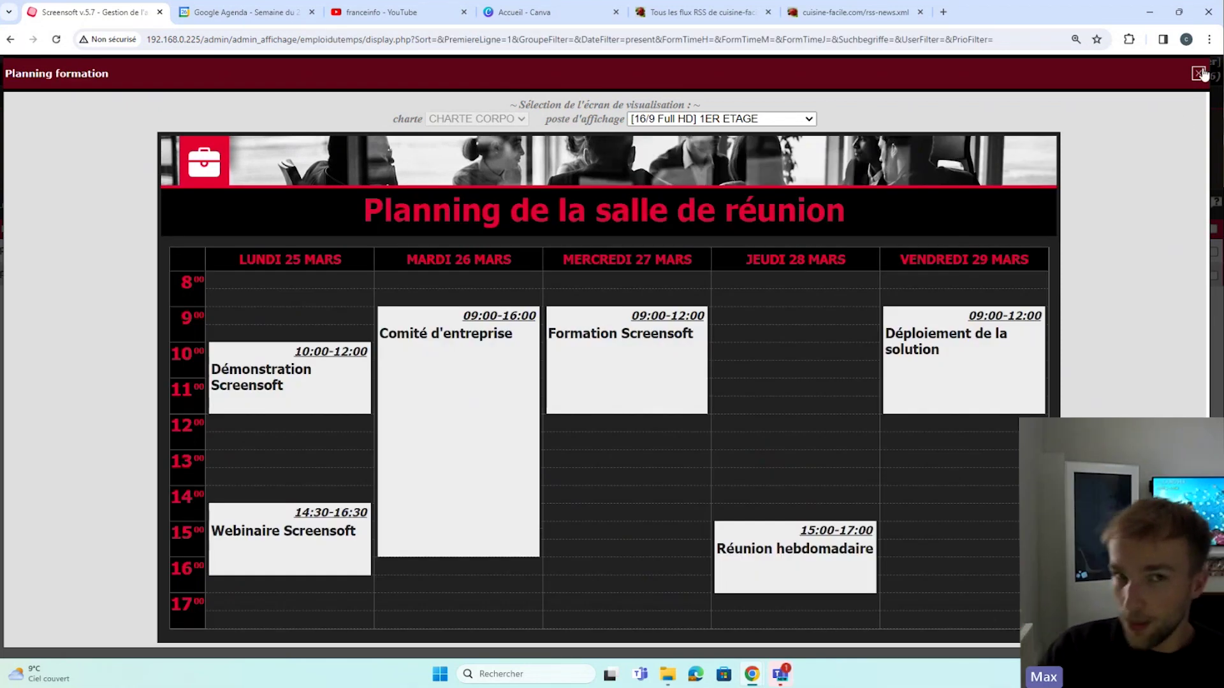
pyautogui.click(1198, 73)
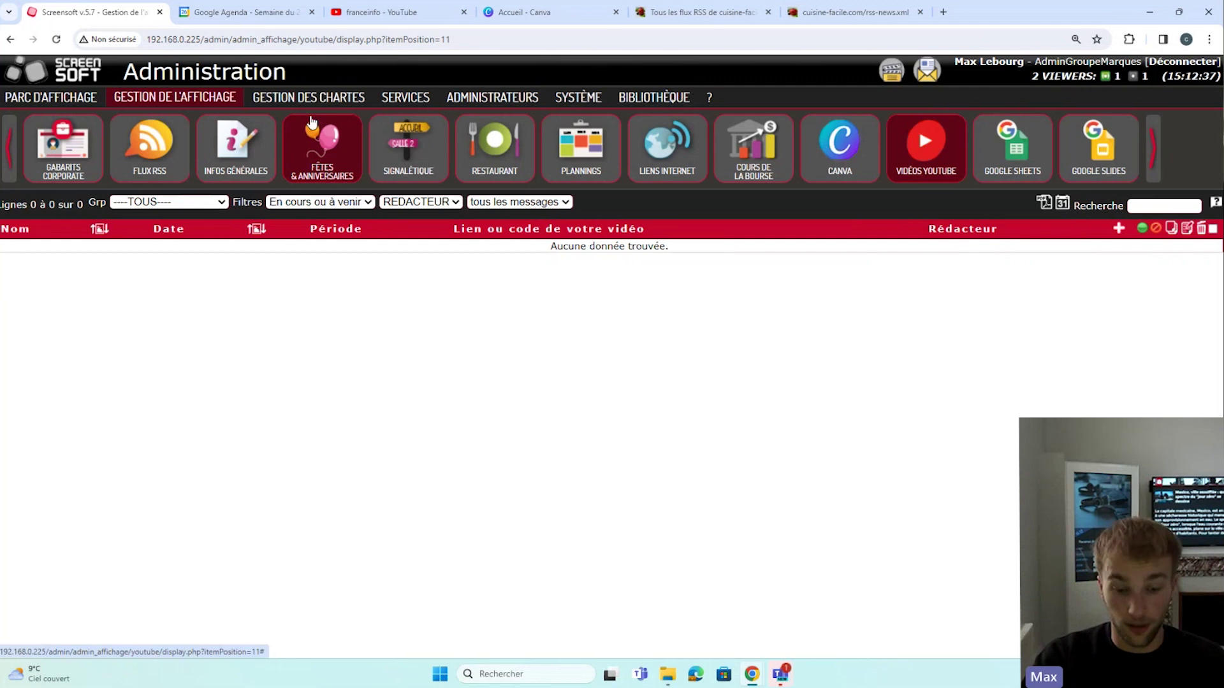
# On YouTube, open franceinfo's "DIRECT TV" live video and copy its web address
pyautogui.click(396, 13)
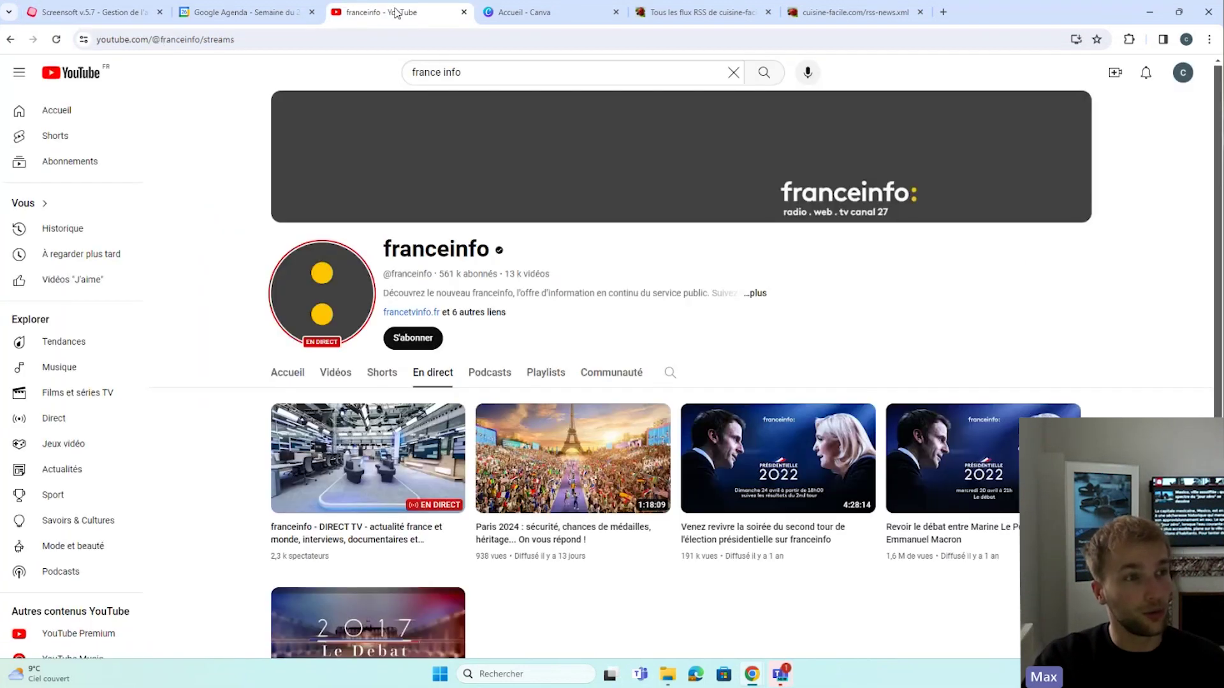
pyautogui.click(345, 440)
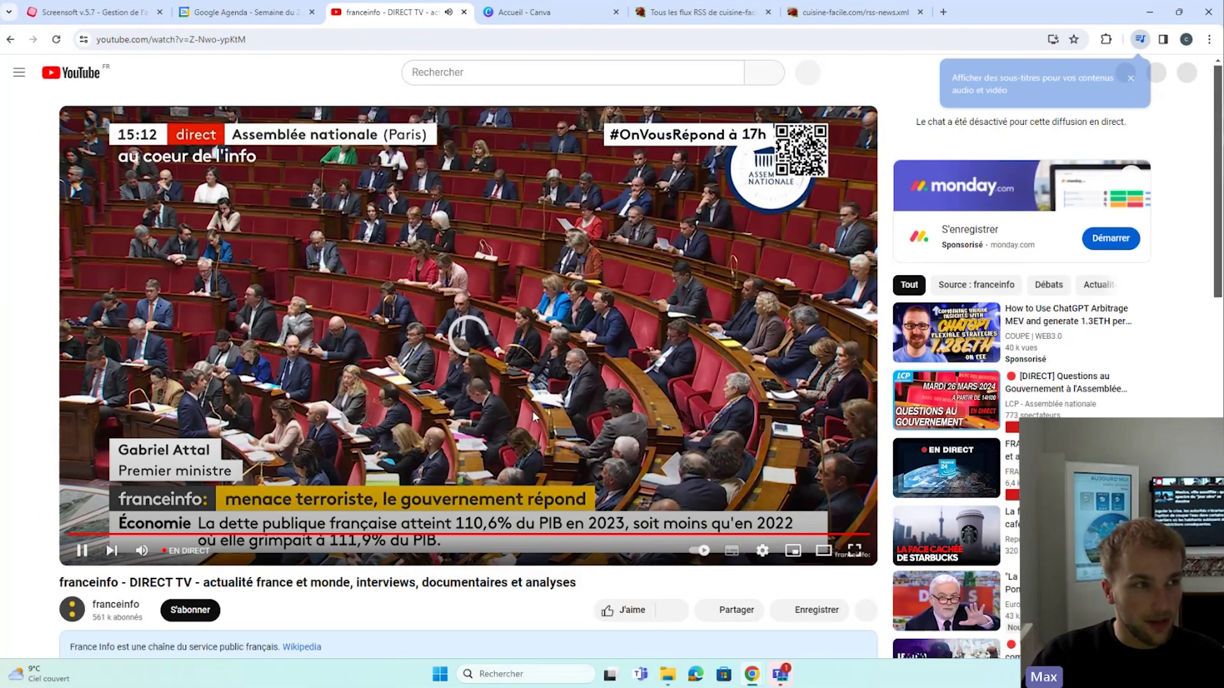
pyautogui.click(276, 43)
pyautogui.press('super+c')
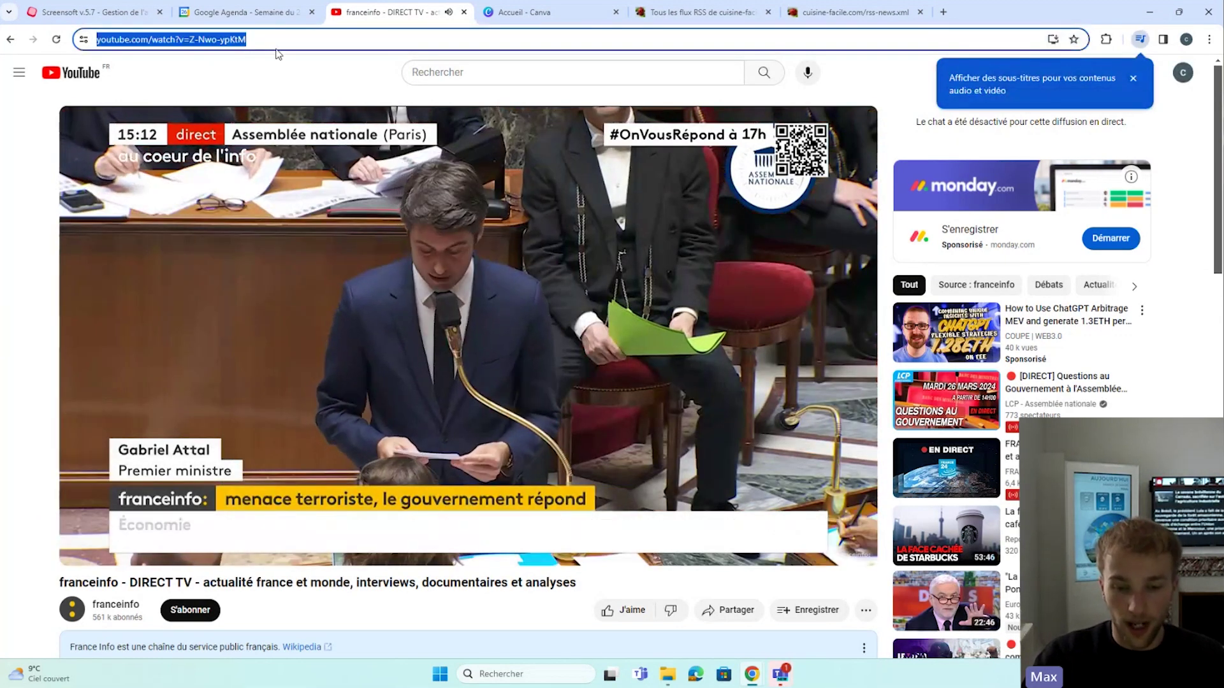
# In Screensoft, create a new YouTube video message named "Live france info"
pyautogui.click(112, 15)
pyautogui.click(1119, 227)
pyautogui.click(588, 235)
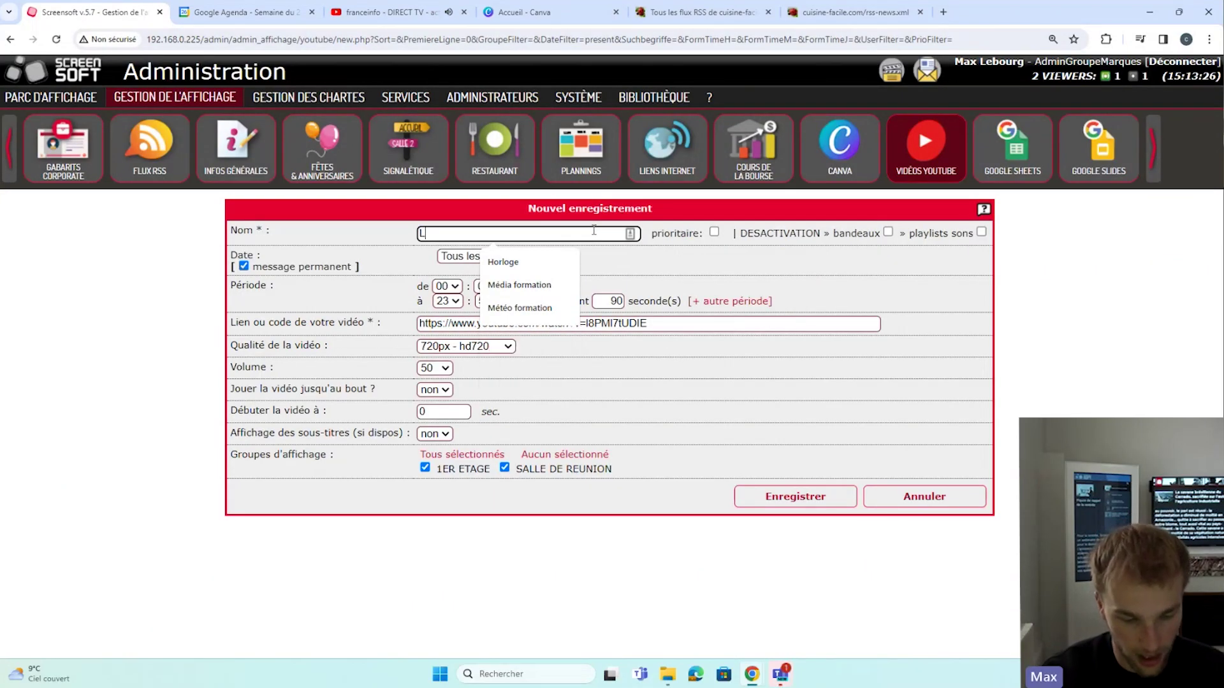
pyautogui.write('Live france info')
pyautogui.moveTo(648, 324); pyautogui.dragTo(435, 314)
pyautogui.rightClick(699, 324)
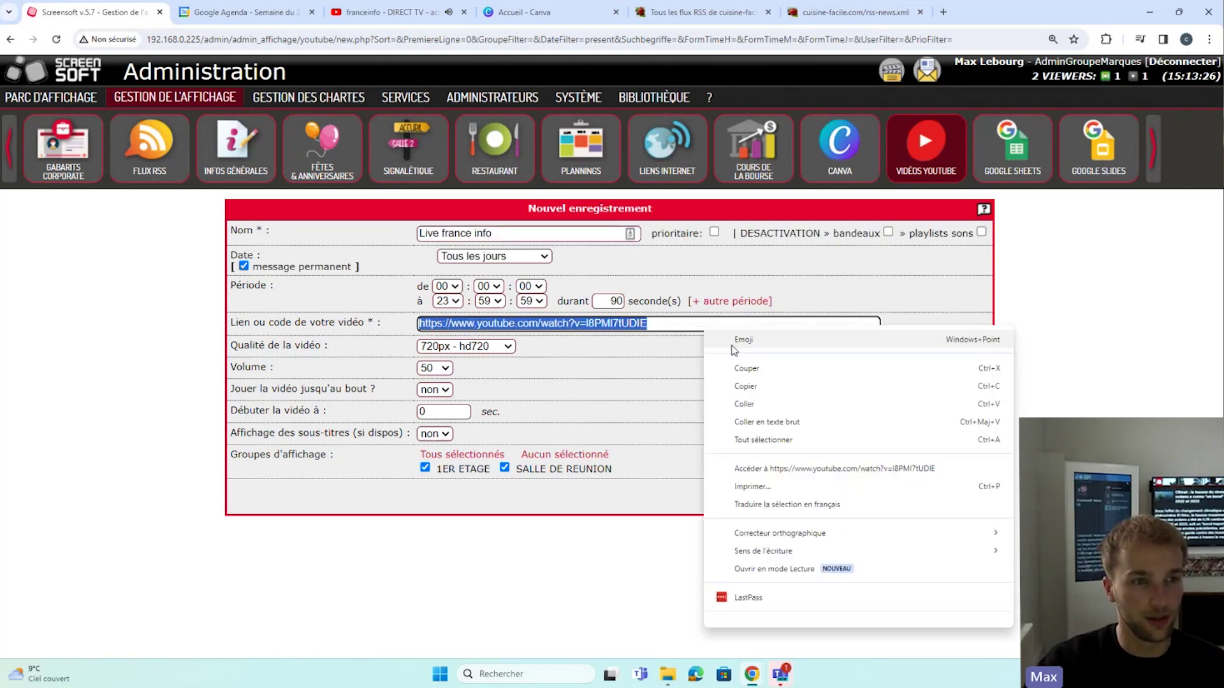
pyautogui.click(749, 406)
pyautogui.click(579, 342)
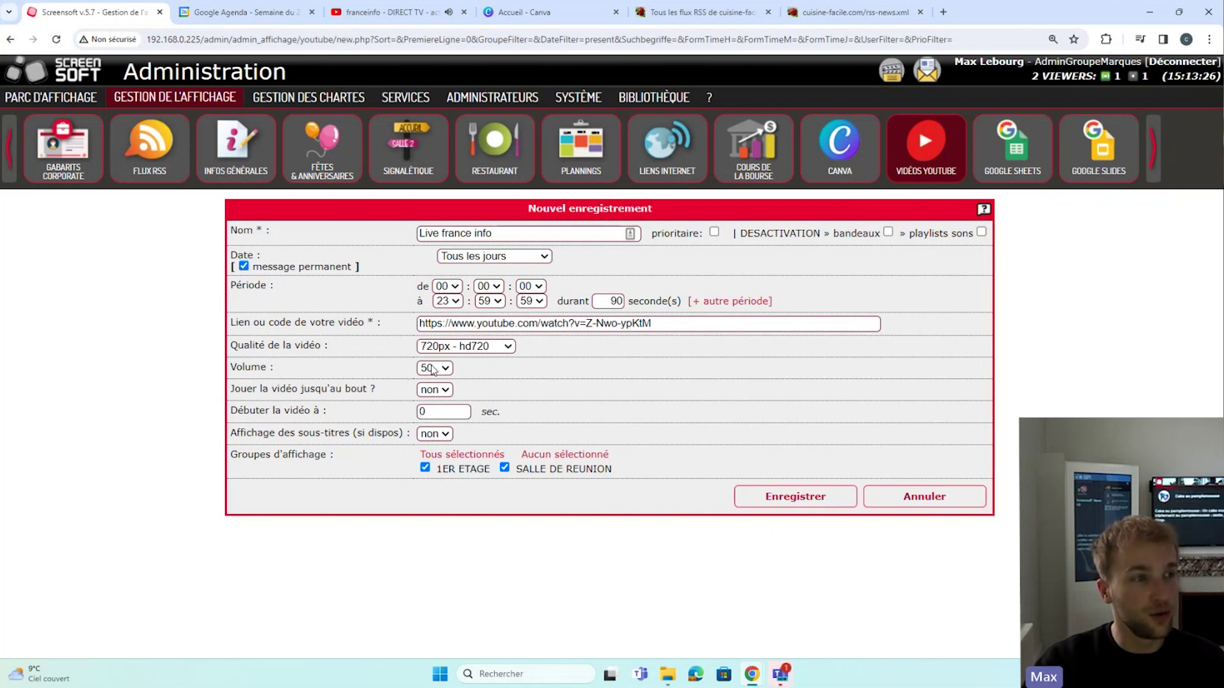
pyautogui.click(797, 496)
# Preview the "Live france info" message, close the preview, and toggle the message's priority alert
pyautogui.click(1145, 255)
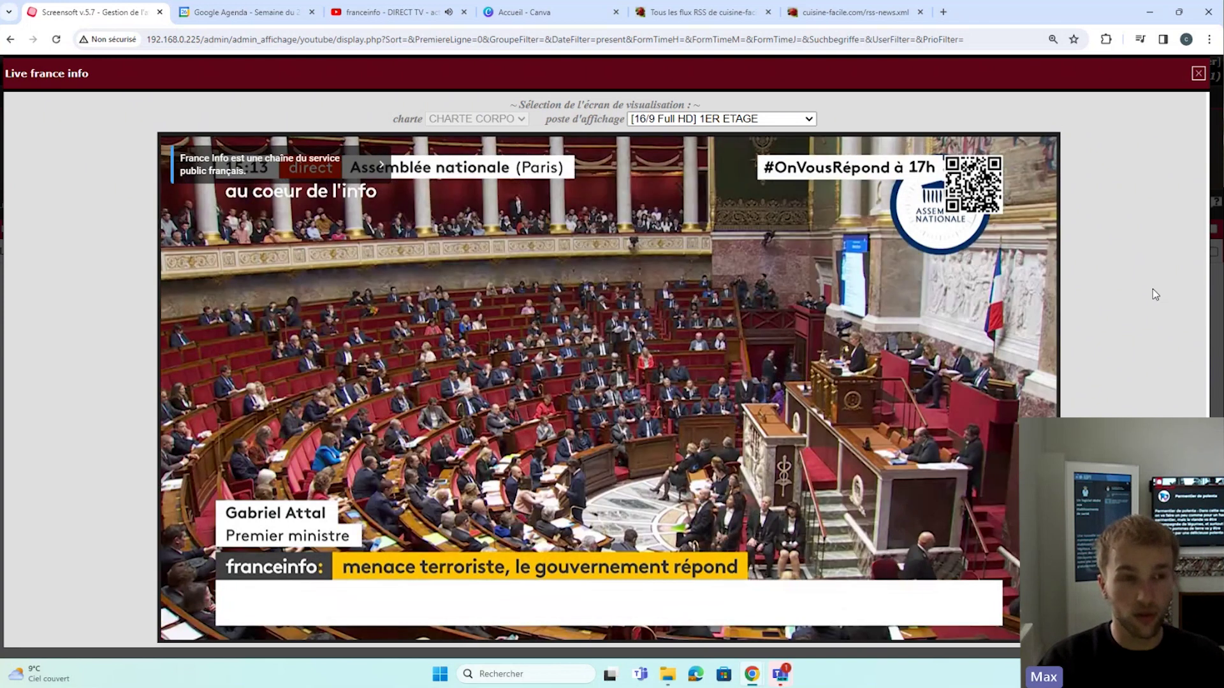
pyautogui.click(1198, 73)
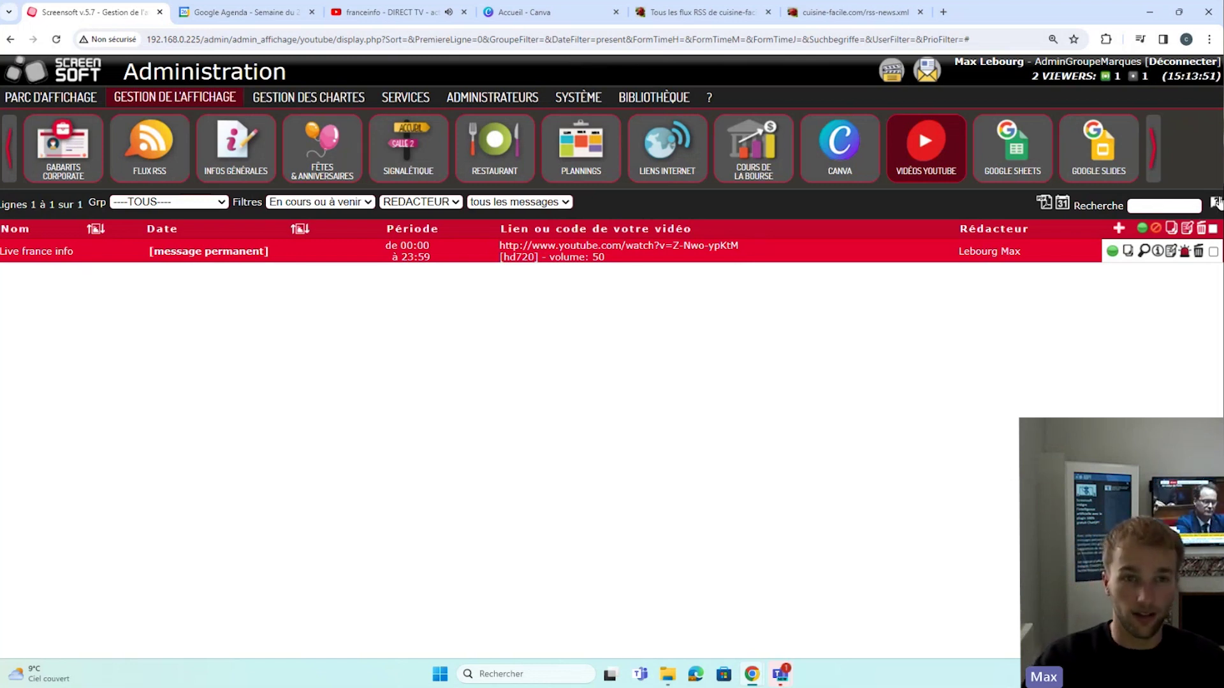
pyautogui.click(1185, 252)
# Among the internet link messages, view the "Info trafic" Waze map, close it, and open the message's settings to inspect its link
pyautogui.click(652, 141)
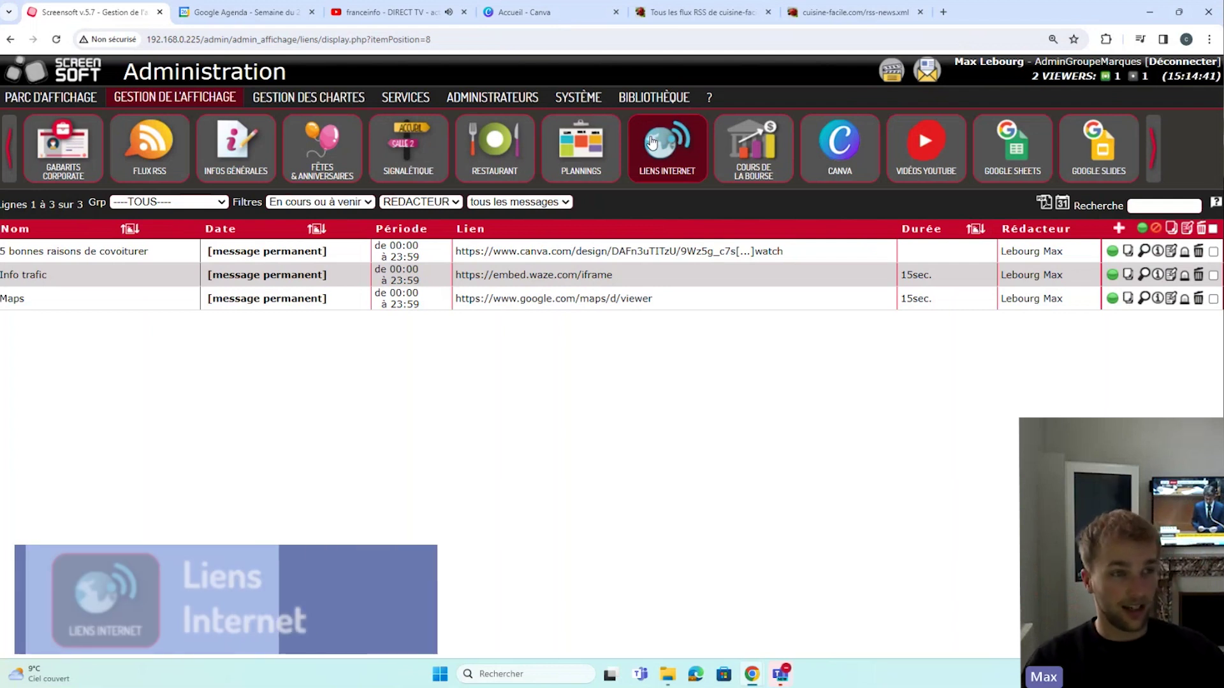
pyautogui.click(926, 143)
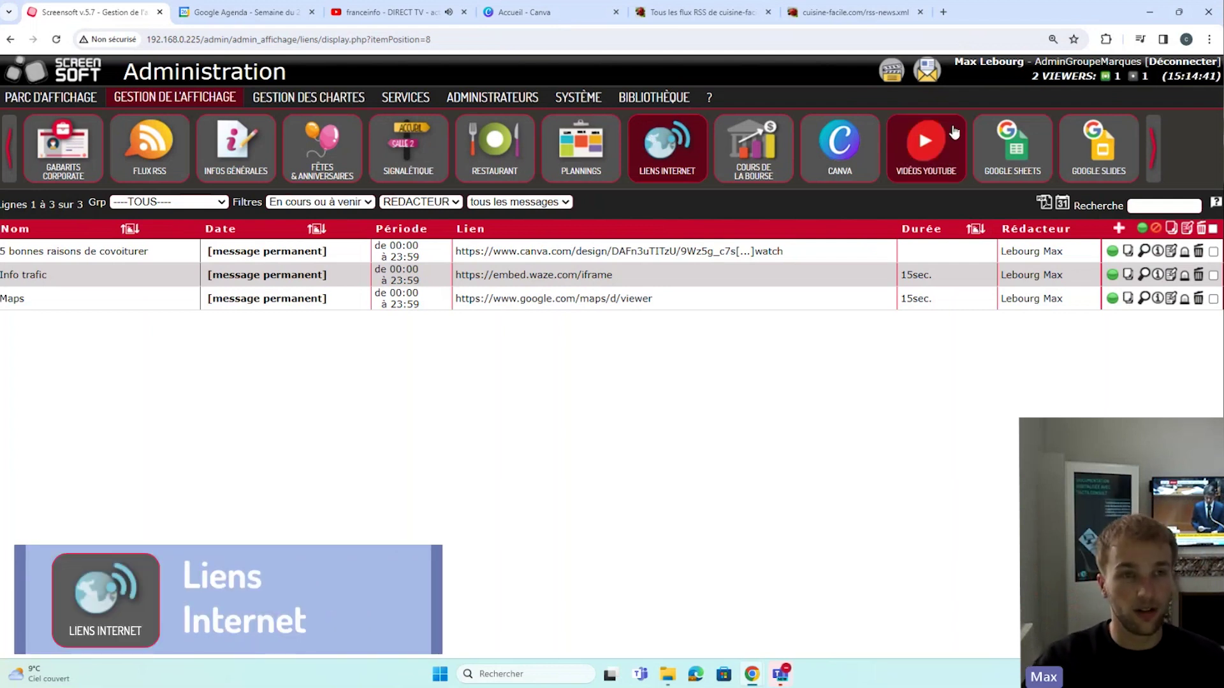
pyautogui.click(683, 147)
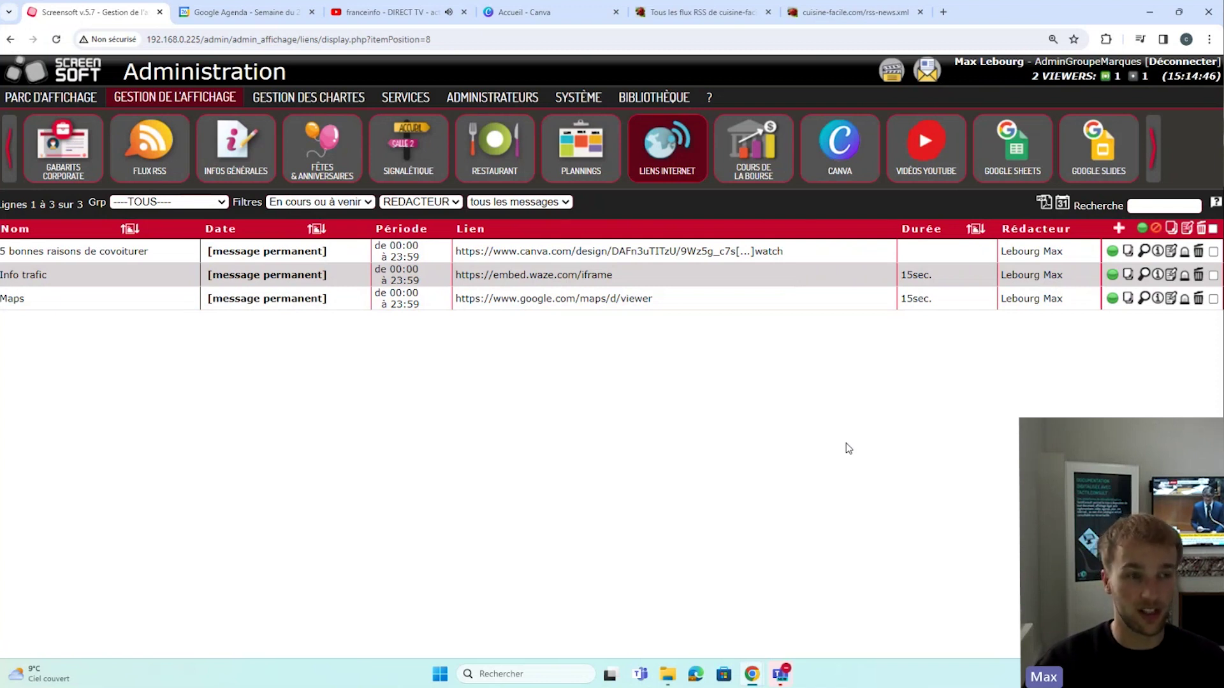
pyautogui.click(1148, 280)
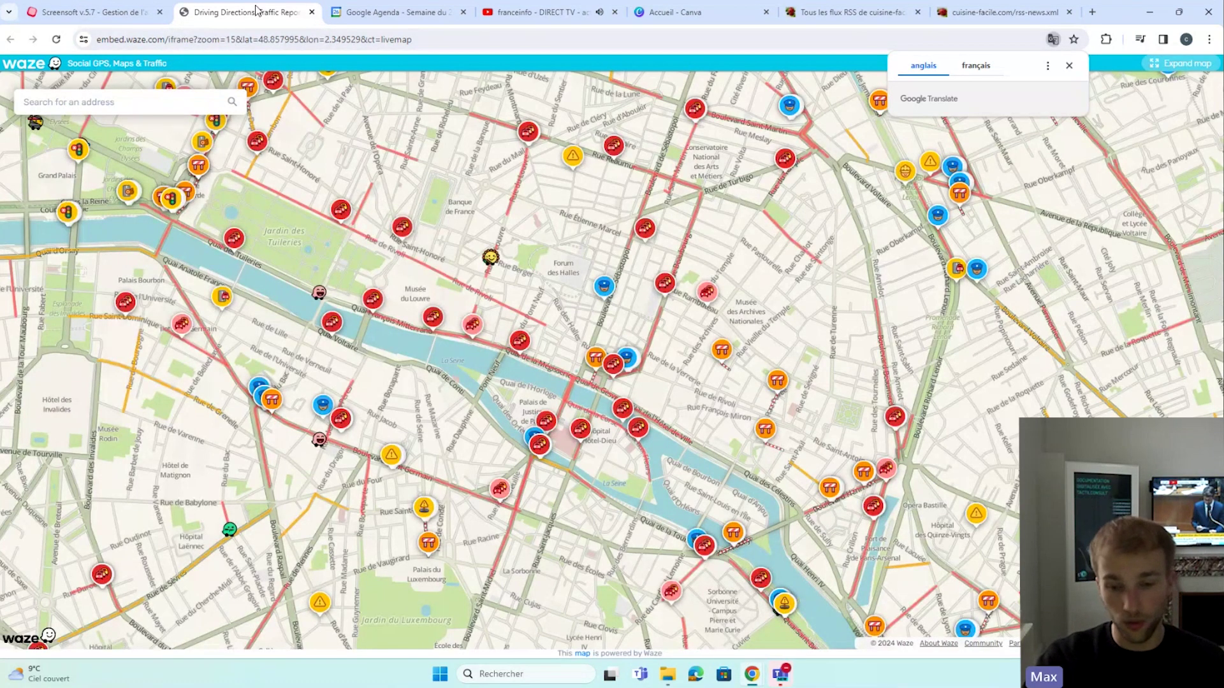
pyautogui.click(311, 12)
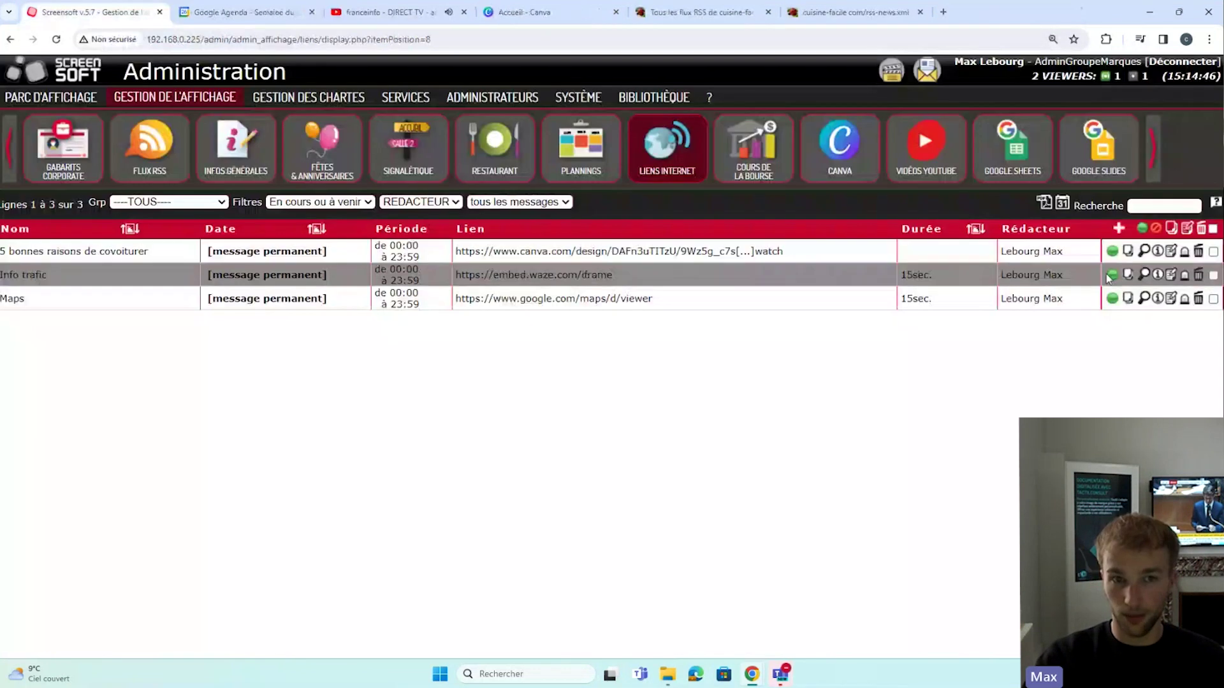
pyautogui.click(1176, 280)
pyautogui.tripleClick(504, 323)
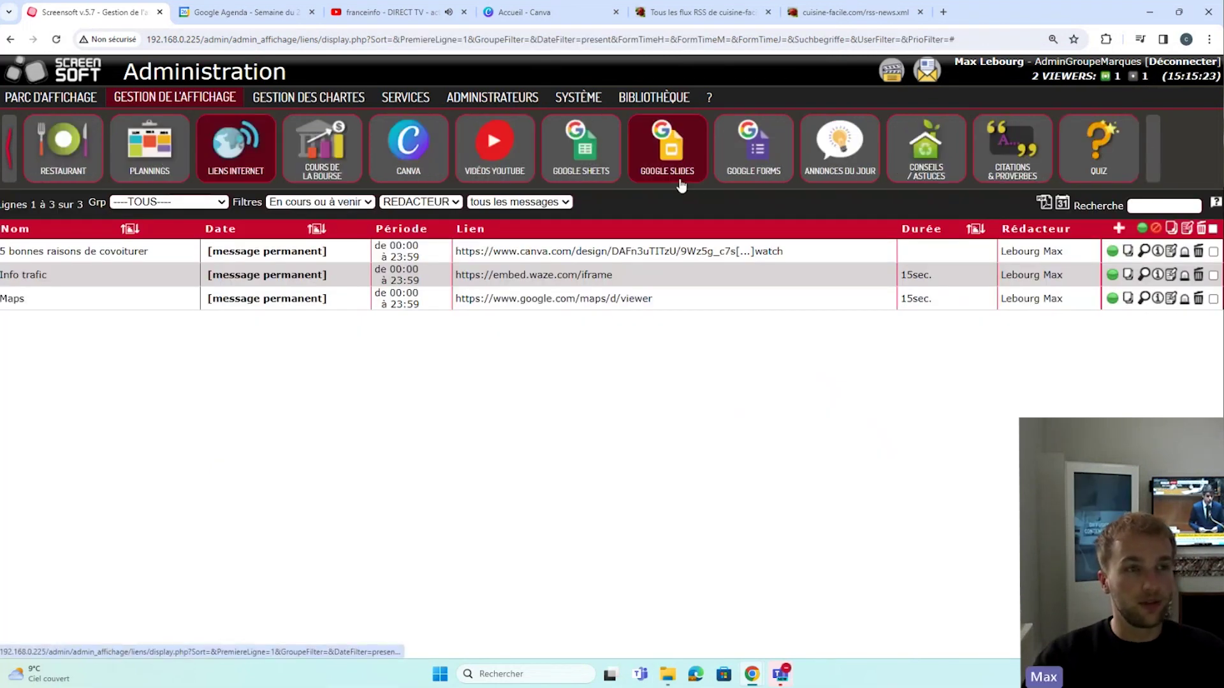
# Open the Google Slides messages, consult the recent presentations in the Google Slides window, and return to Screensoft
pyautogui.click(679, 180)
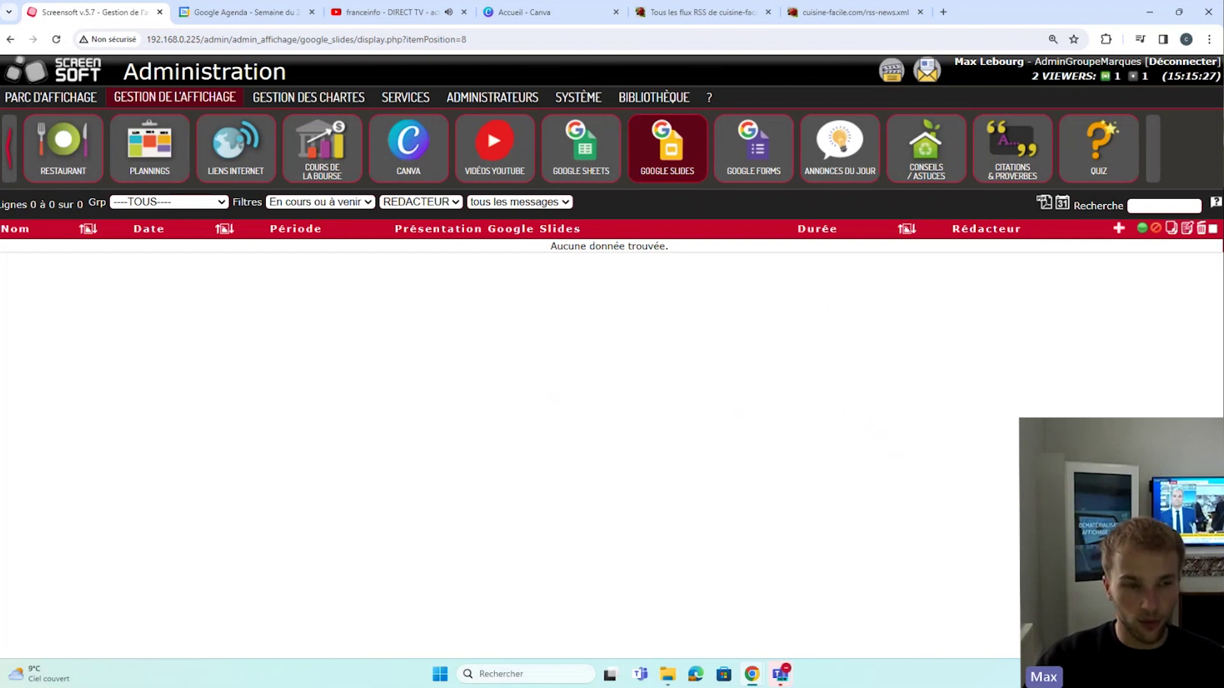
pyautogui.press('super+d')
pyautogui.press('super+d')
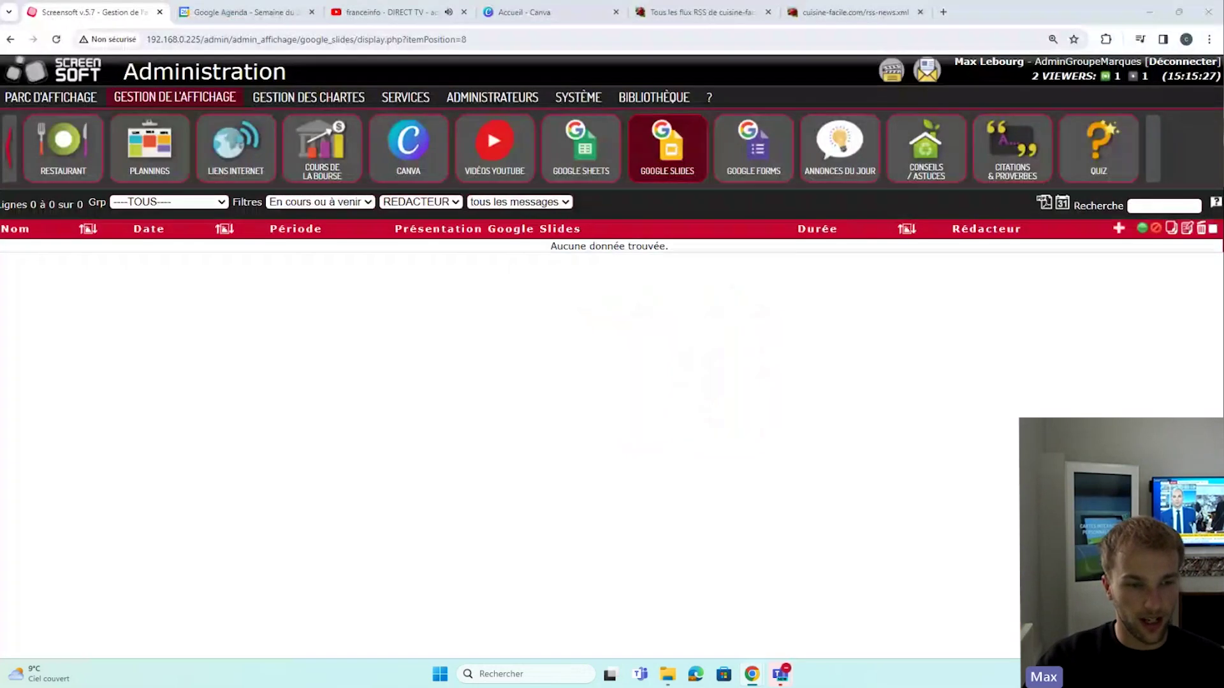
pyautogui.hotkey('alt', 'Tab')
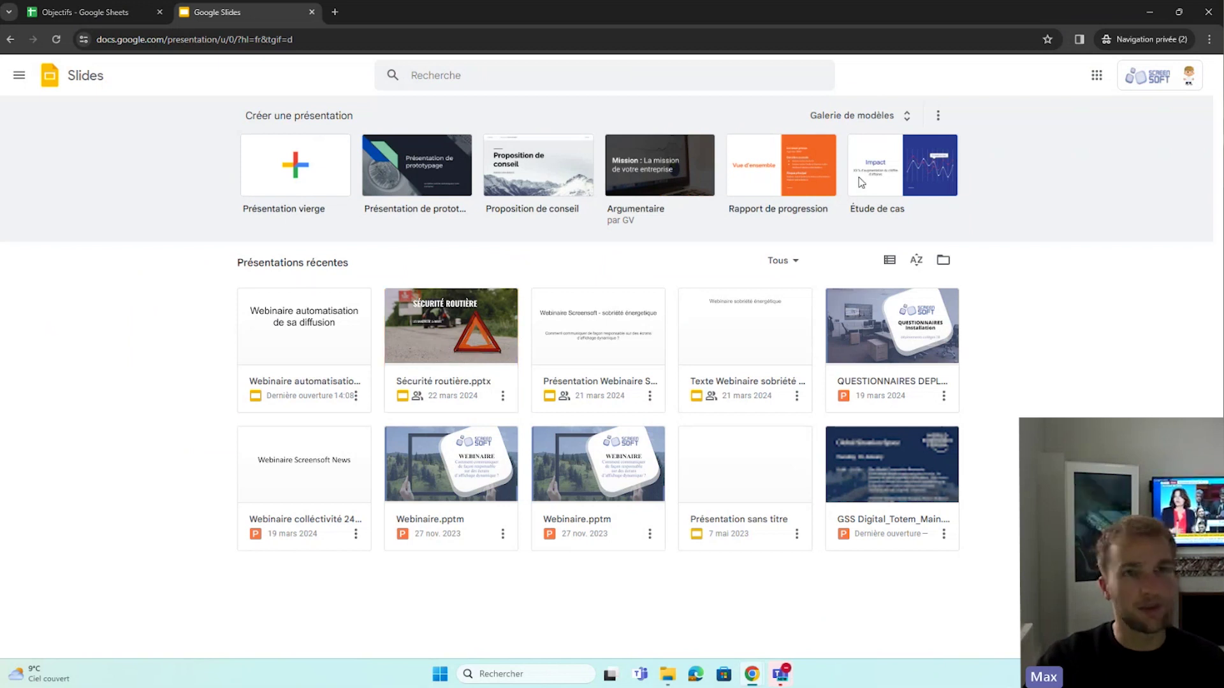
pyautogui.hotkey('alt', 'Tab')
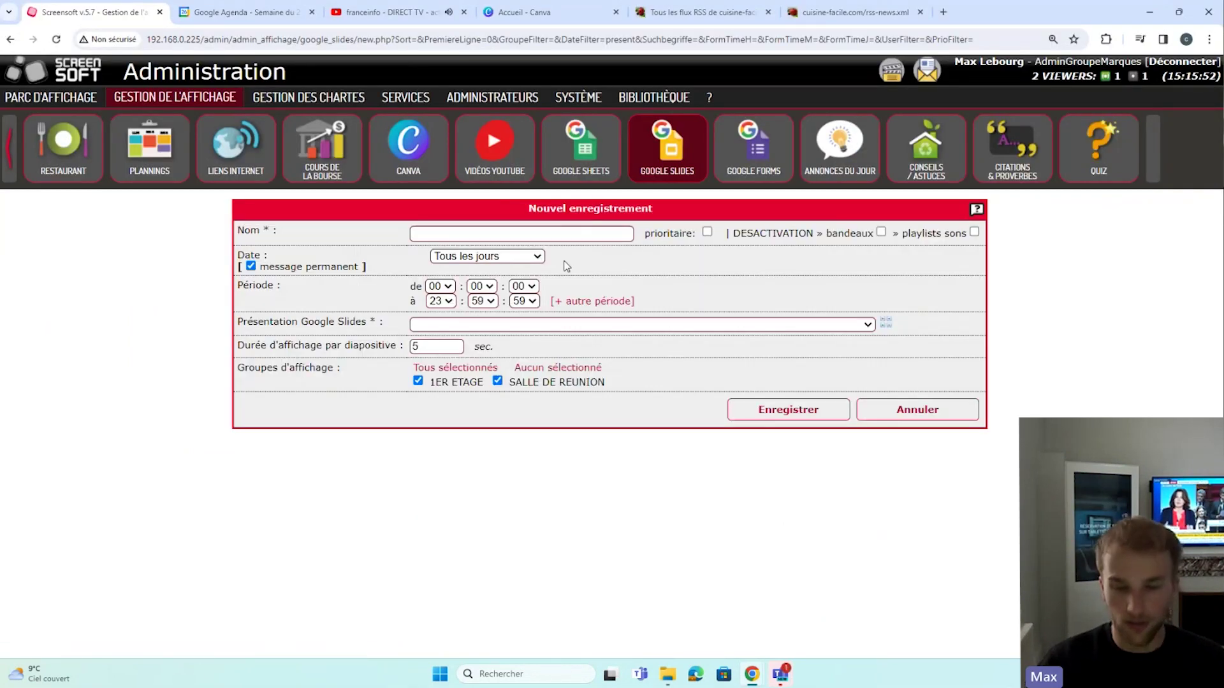
# Create a Google Slides message named "Secu routière" using the presentation "Sécurité routière.pptx" and save it
pyautogui.click(568, 233)
pyautogui.write('Secu rout')
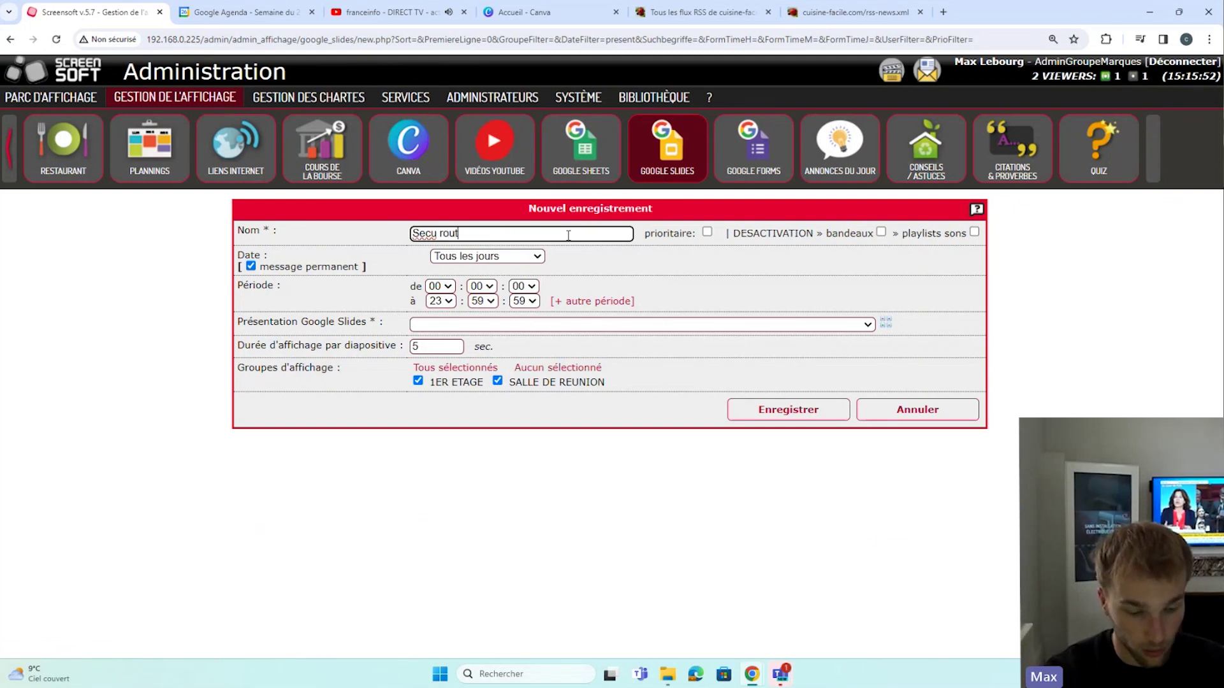
pyautogui.write('iere')
pyautogui.click(567, 279)
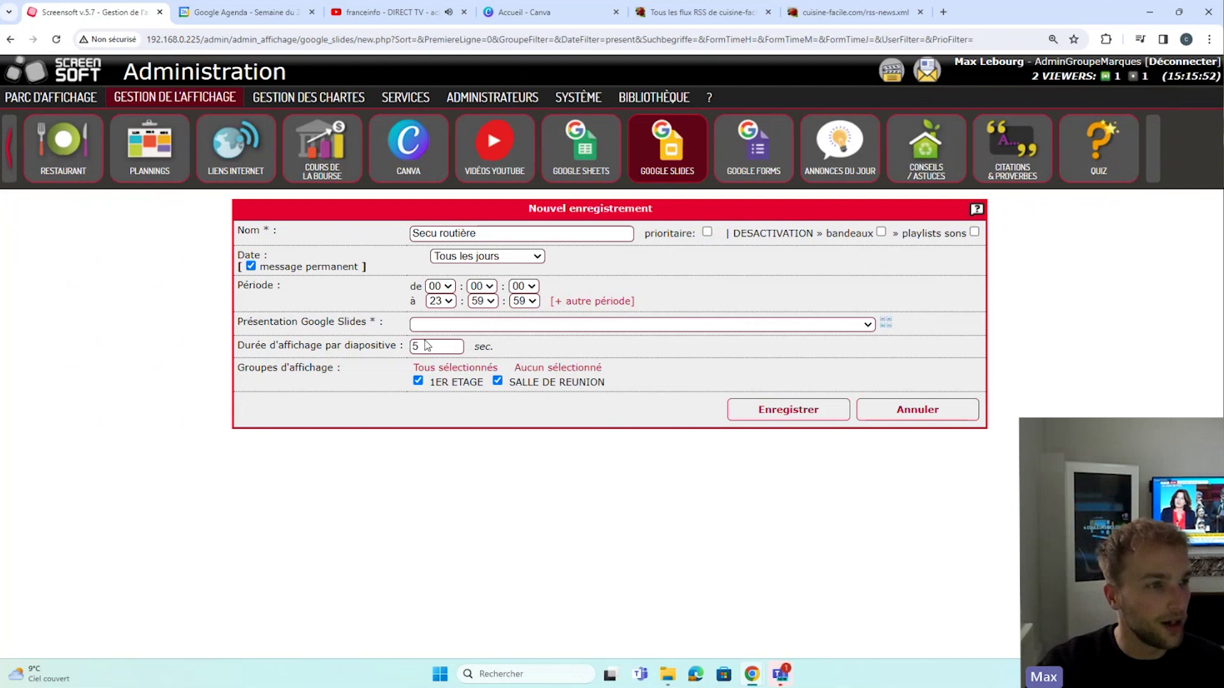
pyautogui.click(458, 325)
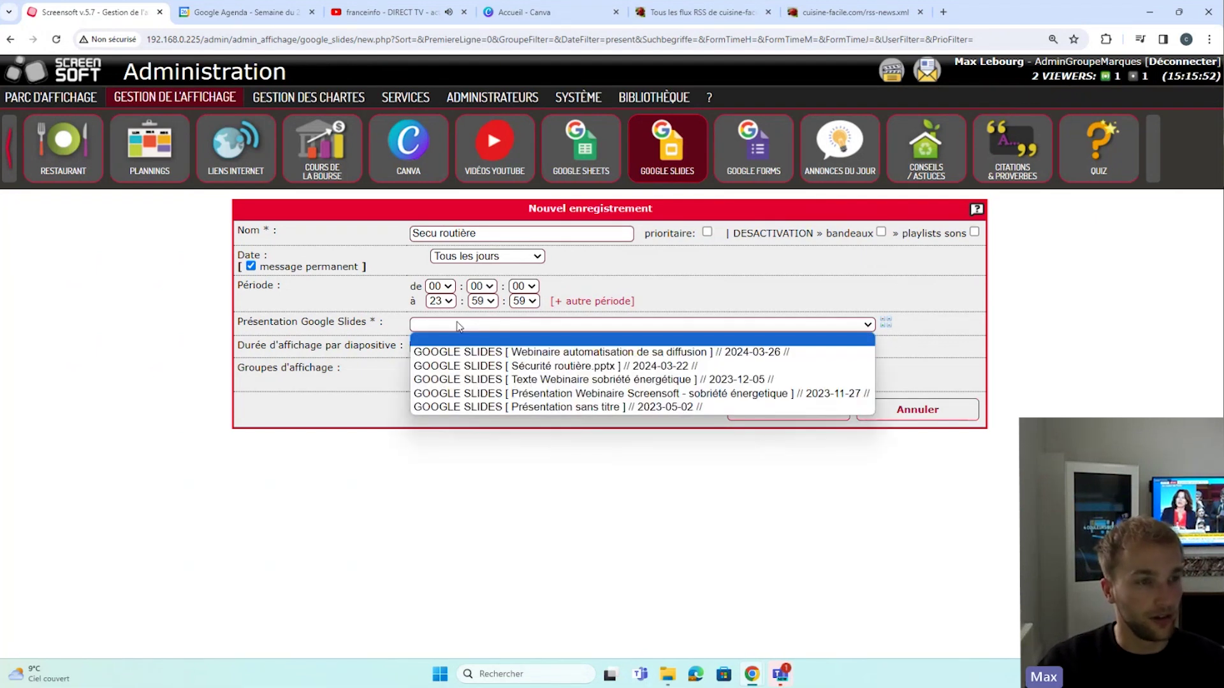
pyautogui.click(689, 366)
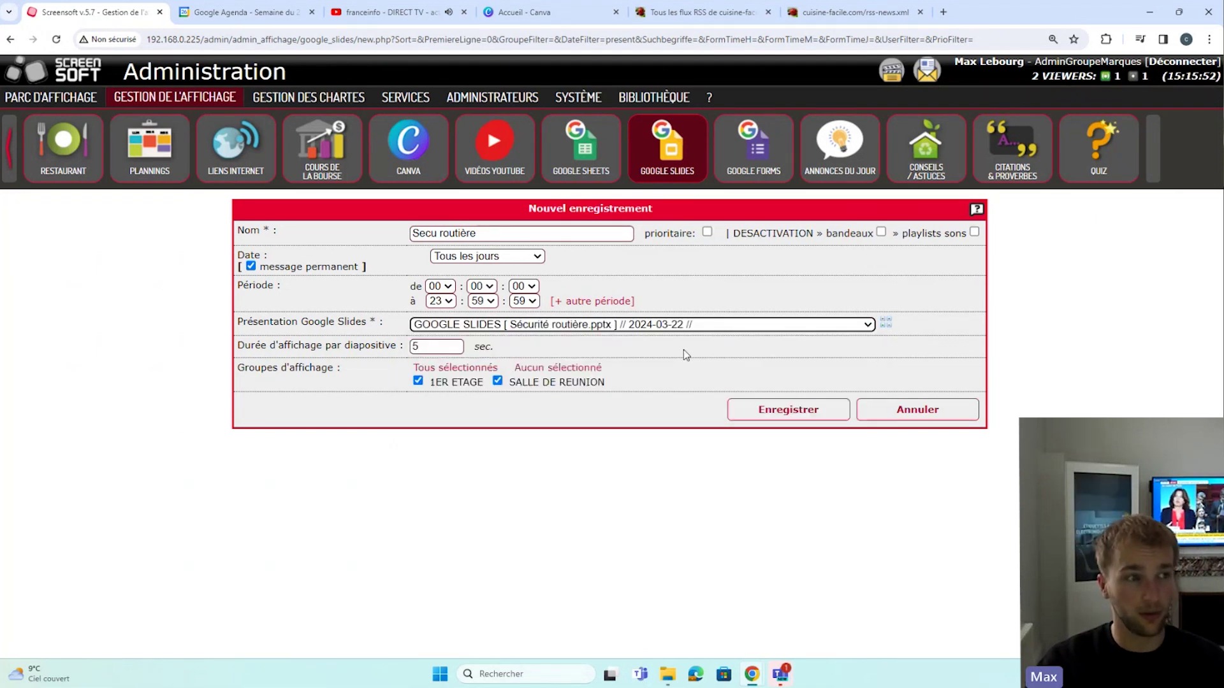
pyautogui.click(790, 413)
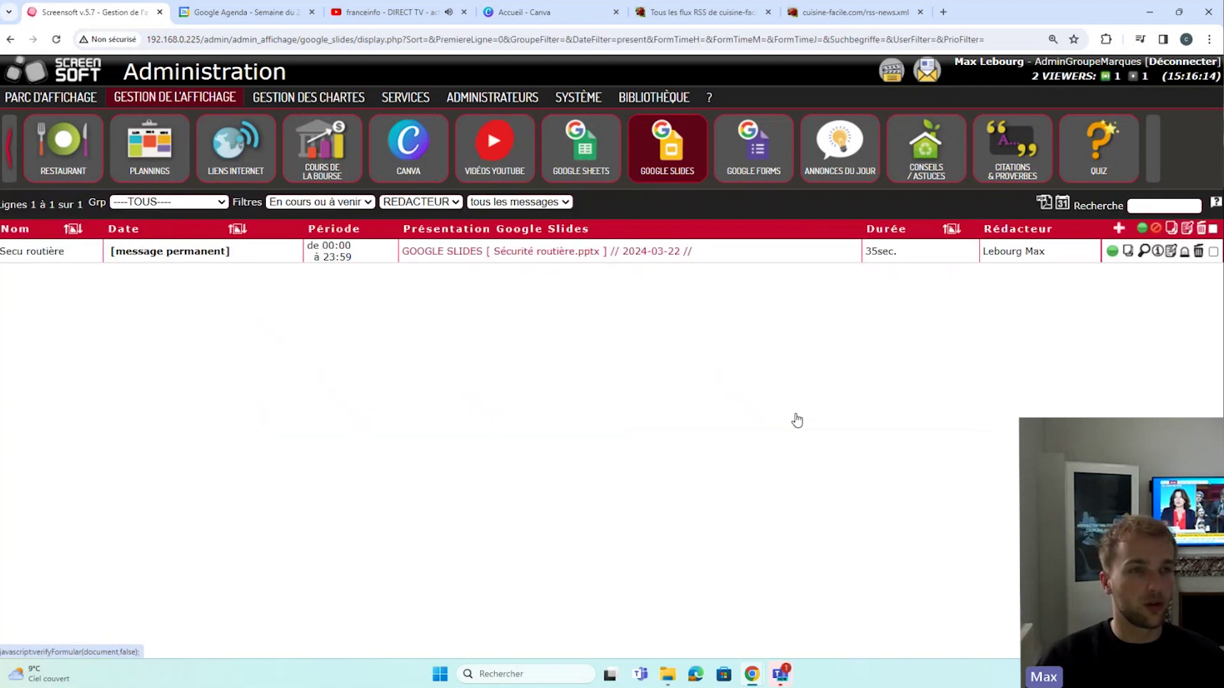
# Preview slides 3 and 4 of the "Secu routière" message, close the preview, and deactivate the message
pyautogui.click(1146, 251)
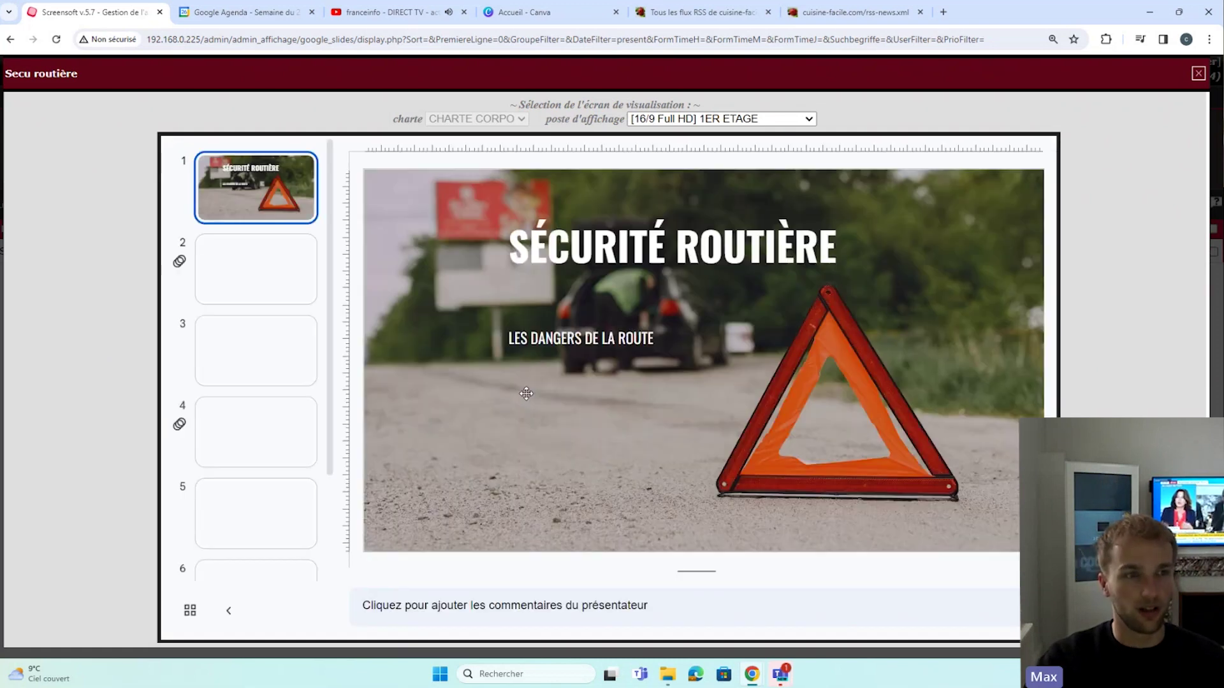
pyautogui.click(261, 339)
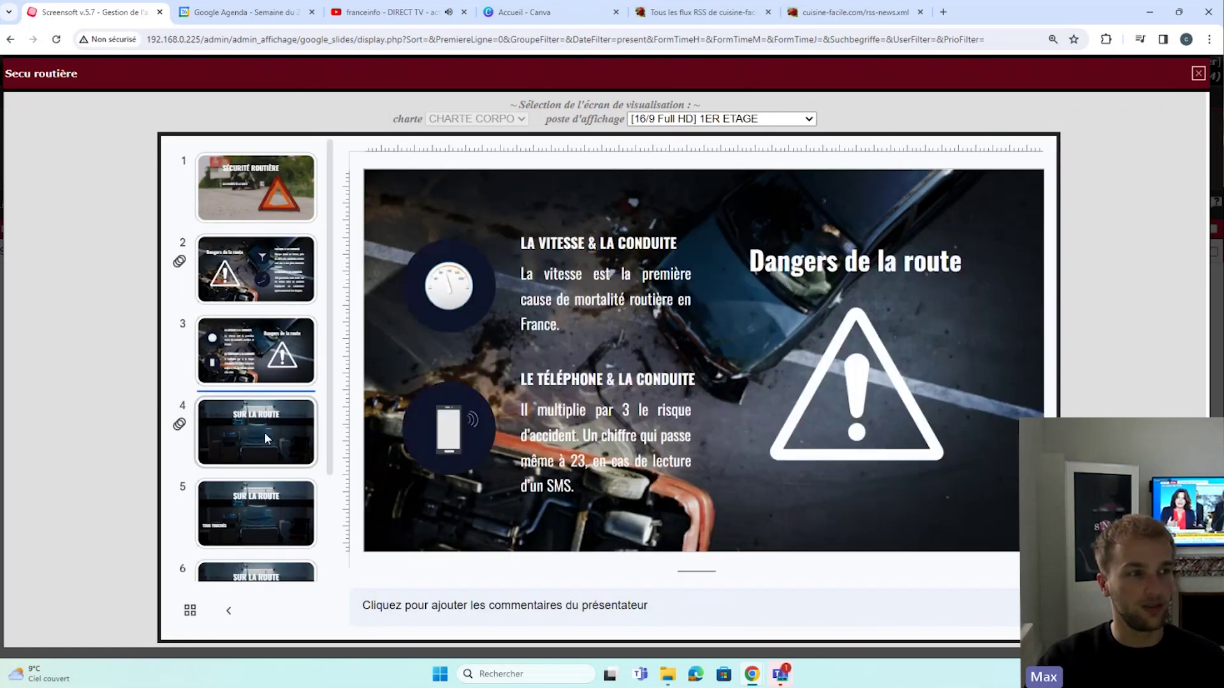
pyautogui.click(265, 433)
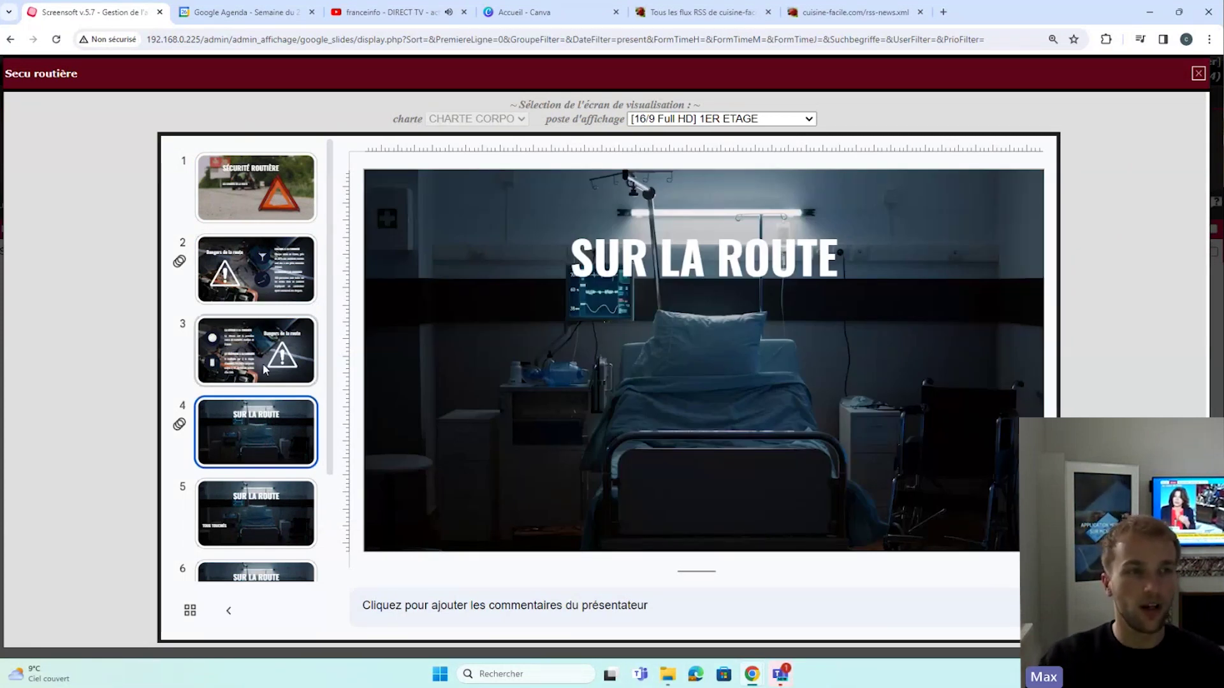
pyautogui.click(1198, 74)
pyautogui.click(1113, 254)
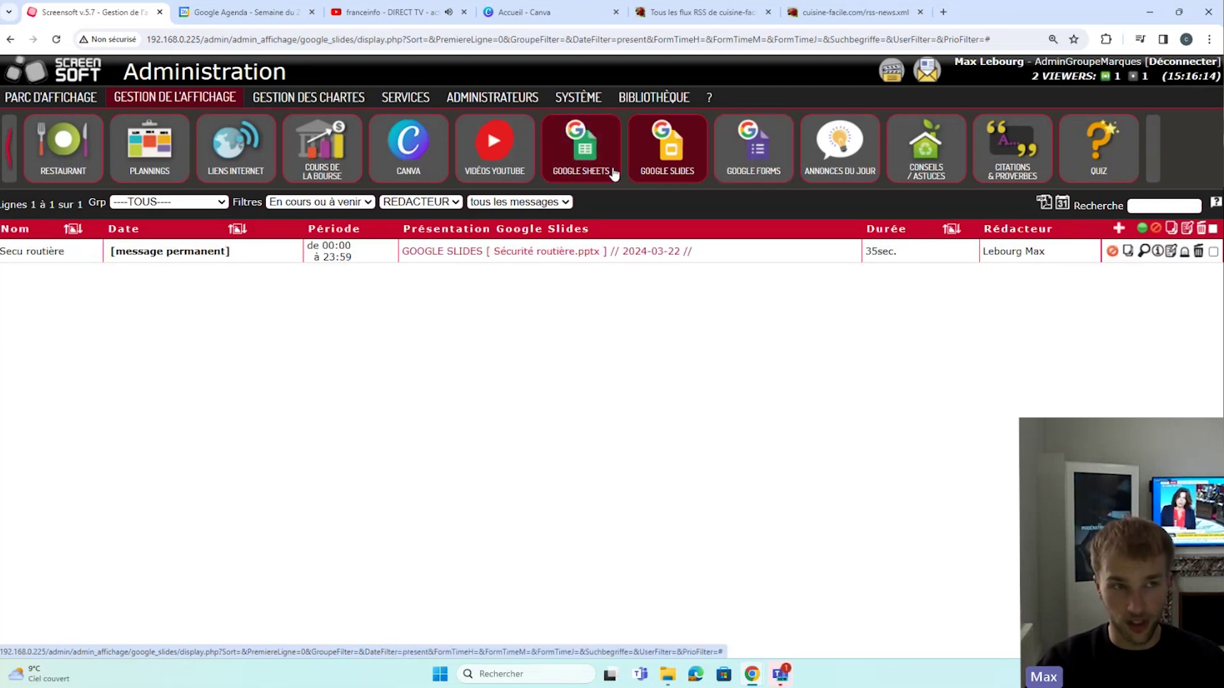
# Open the Canva section's help page, review the steps for pairing Canva with Screensoft, and close the help
pyautogui.click(408, 148)
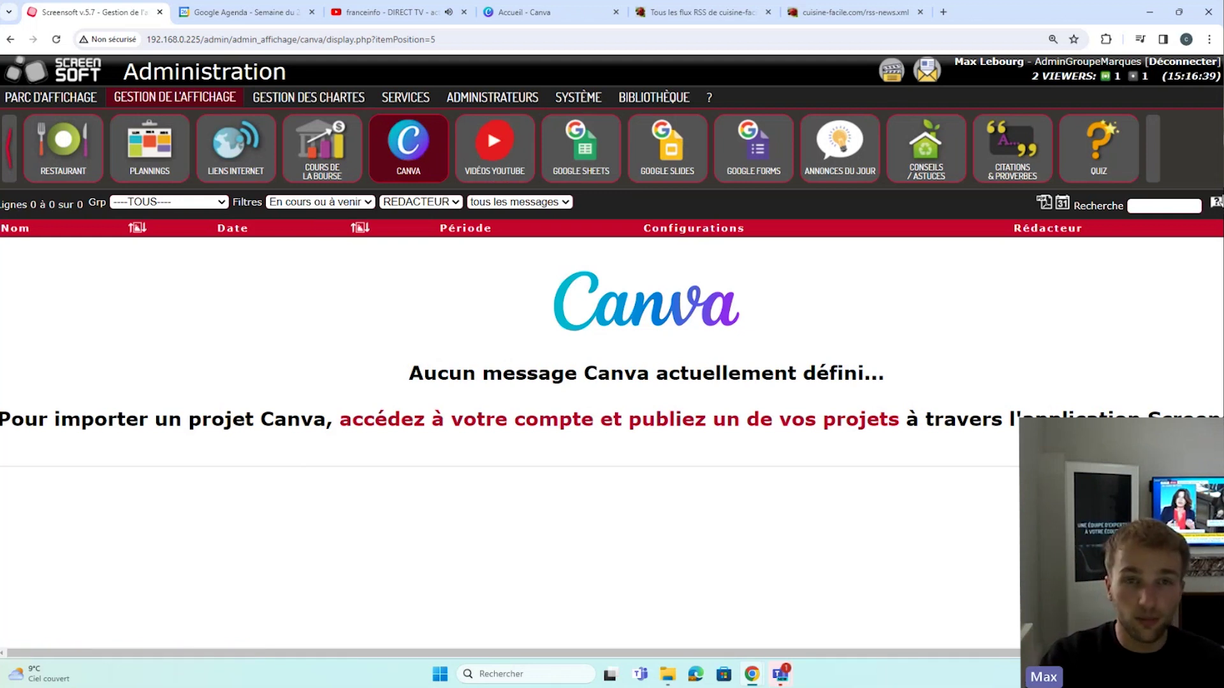
pyautogui.click(1216, 204)
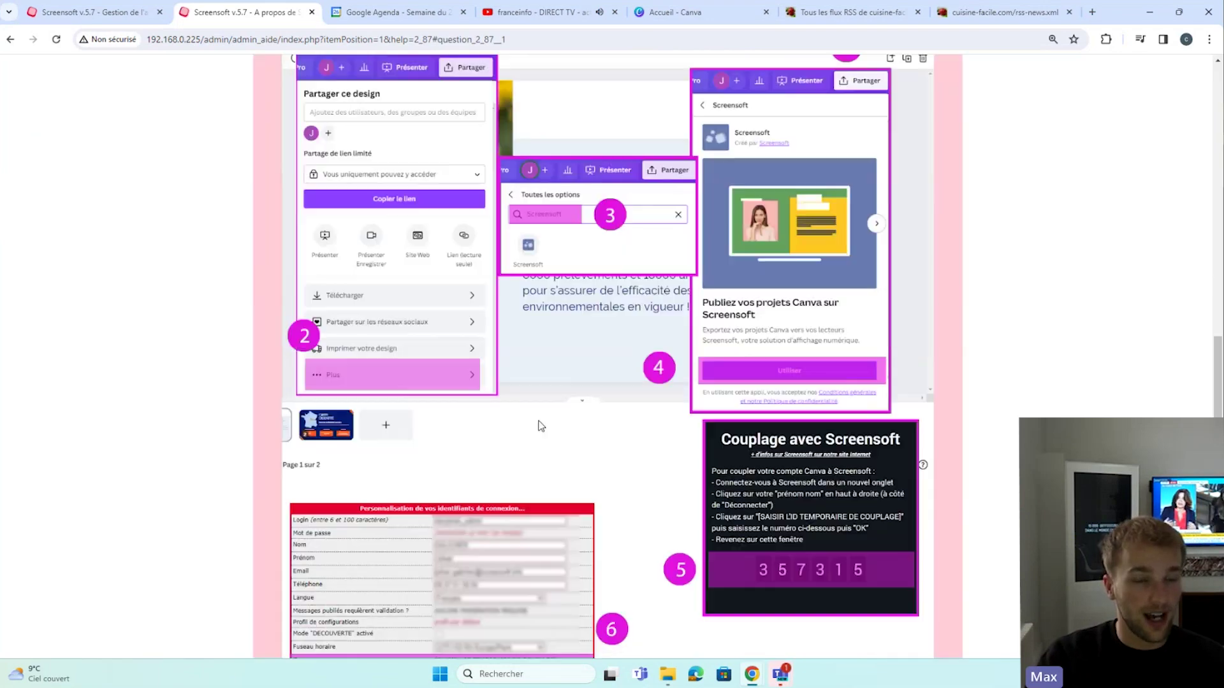
pyautogui.scroll(-6, 518, 367)
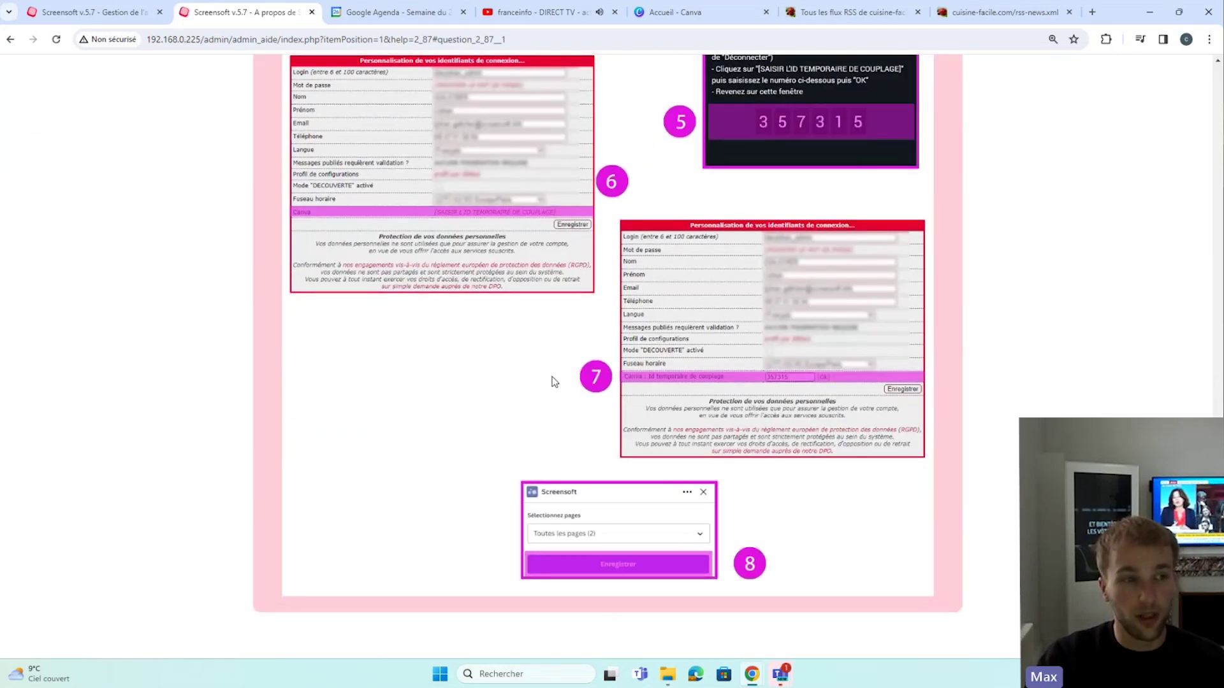
pyautogui.scroll(2, 574, 402)
pyautogui.scroll(6, 631, 422)
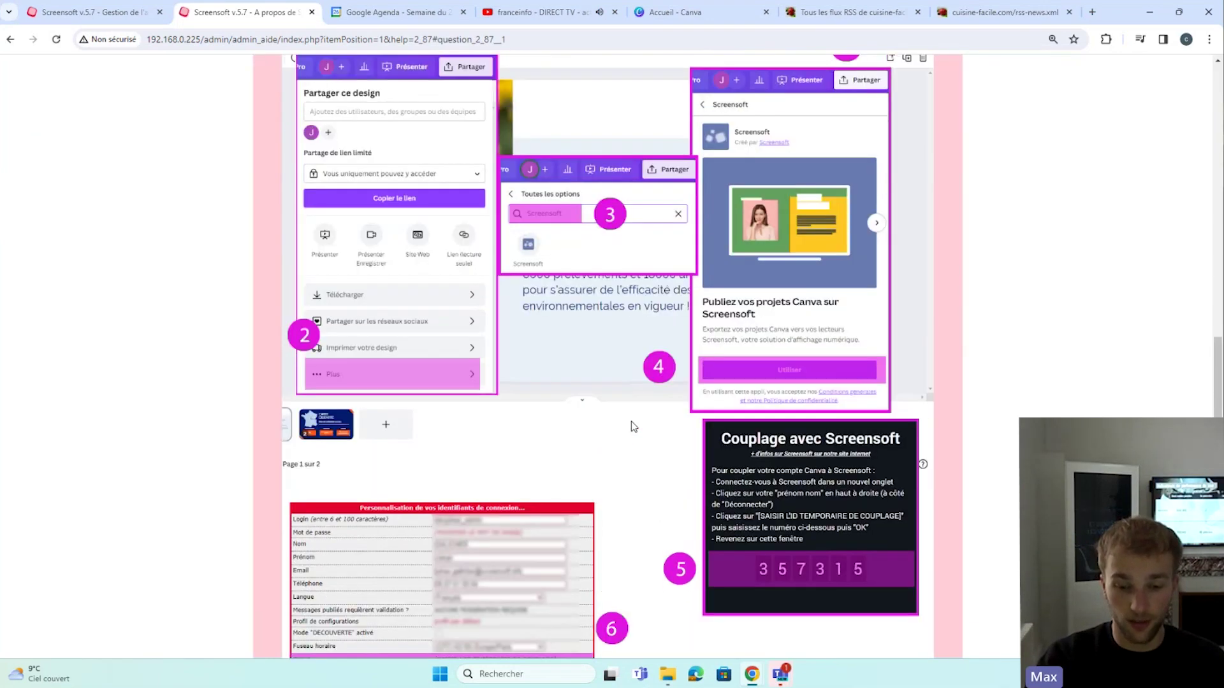
pyautogui.scroll(-6, 631, 422)
pyautogui.hotkey('ctrl', 'w')
# In Canva, open the "Sécurité routière" design and choose Screensoft as its sharing destination
pyautogui.click(501, 15)
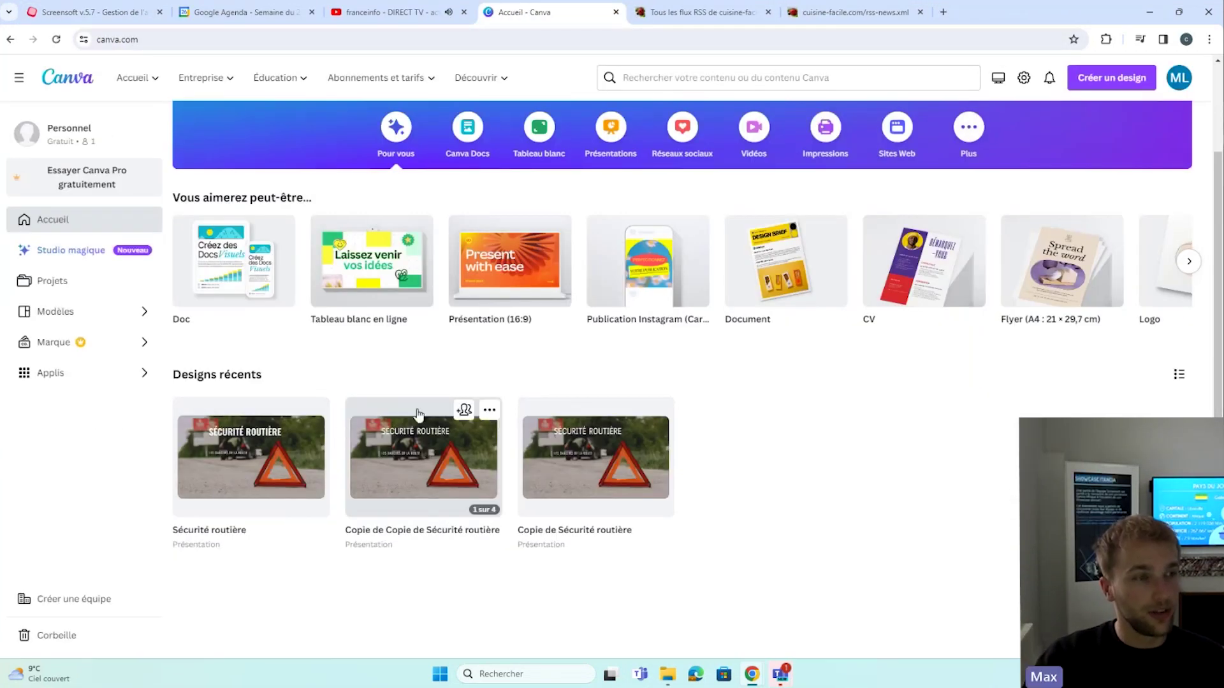
pyautogui.click(241, 469)
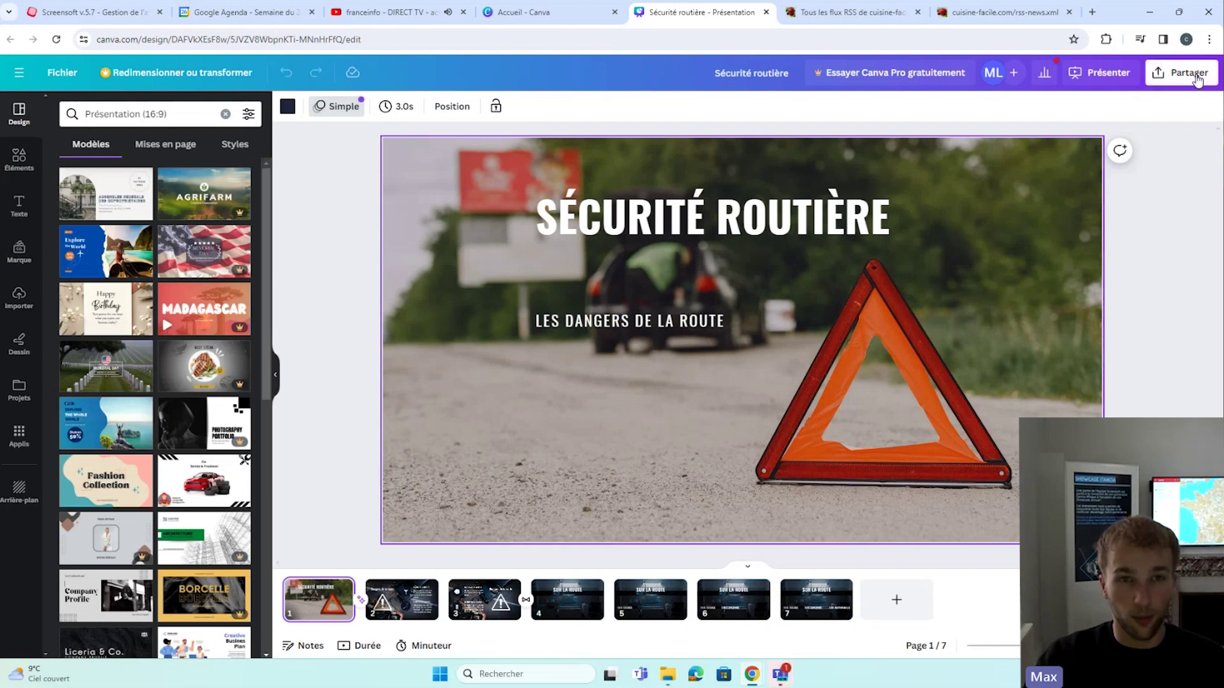
pyautogui.click(1197, 79)
pyautogui.click(996, 480)
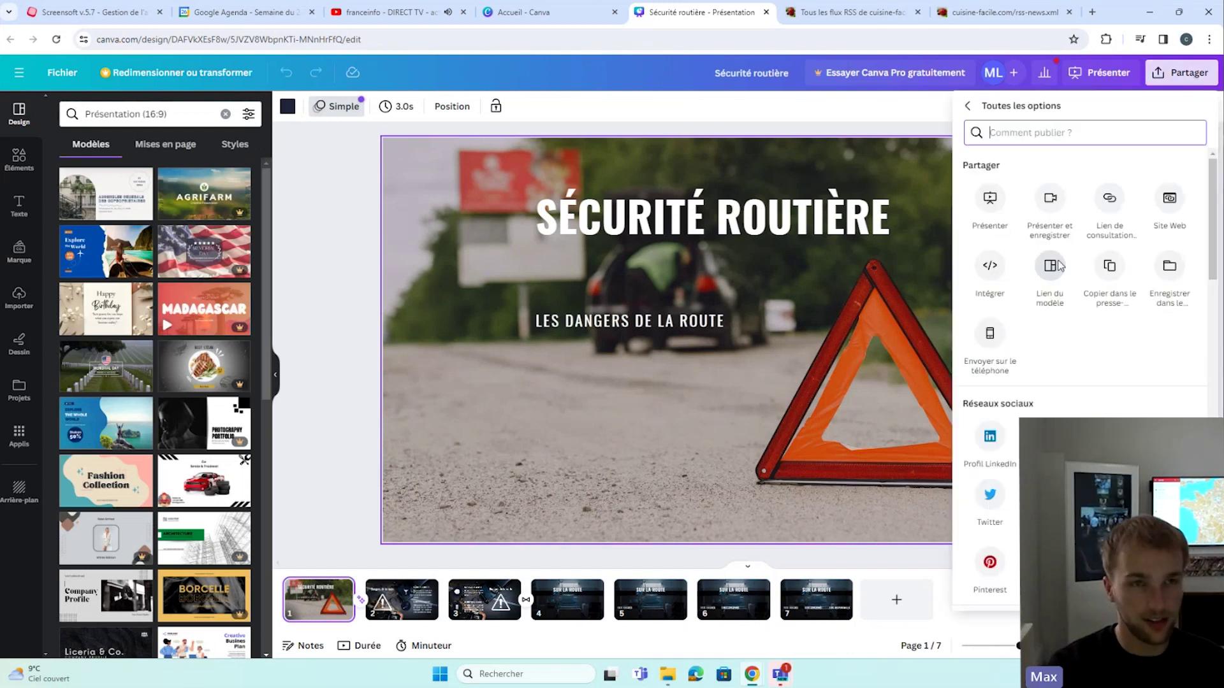
pyautogui.write('screen')
pyautogui.click(990, 172)
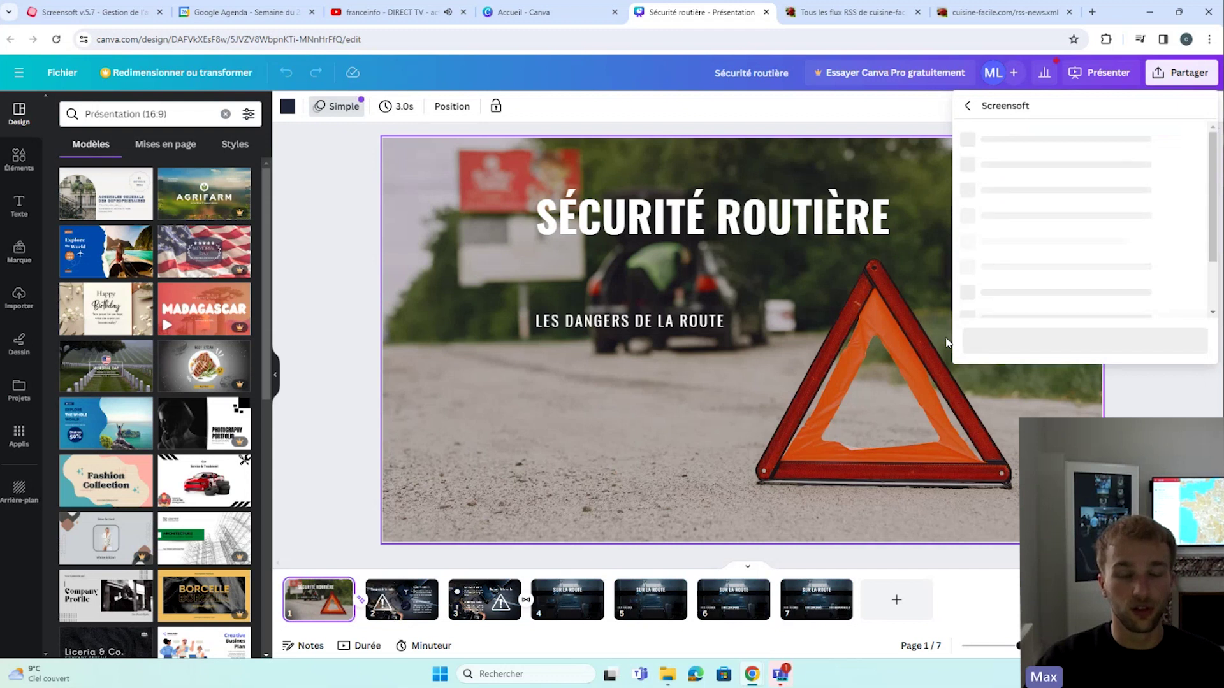
# Check the page selection, keep all 7 pages of the design, and save them to Screensoft
pyautogui.click(1071, 279)
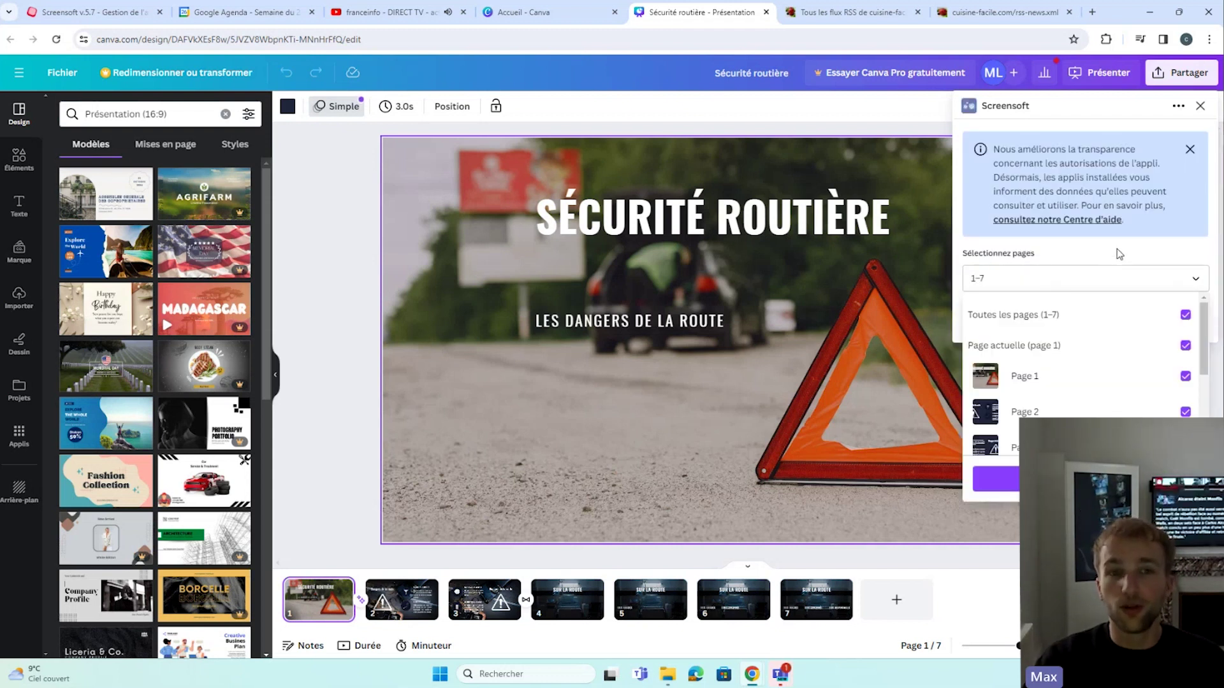
pyautogui.scroll(-3, 1159, 401)
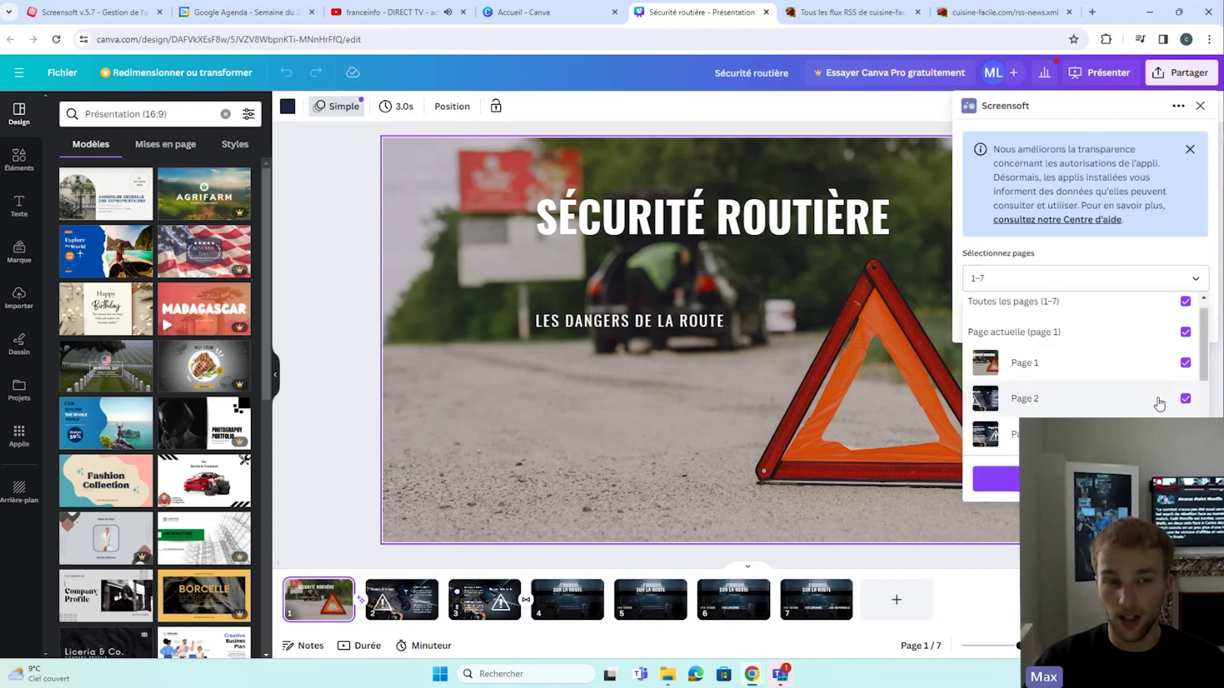
pyautogui.scroll(3, 1147, 370)
pyautogui.click(1141, 288)
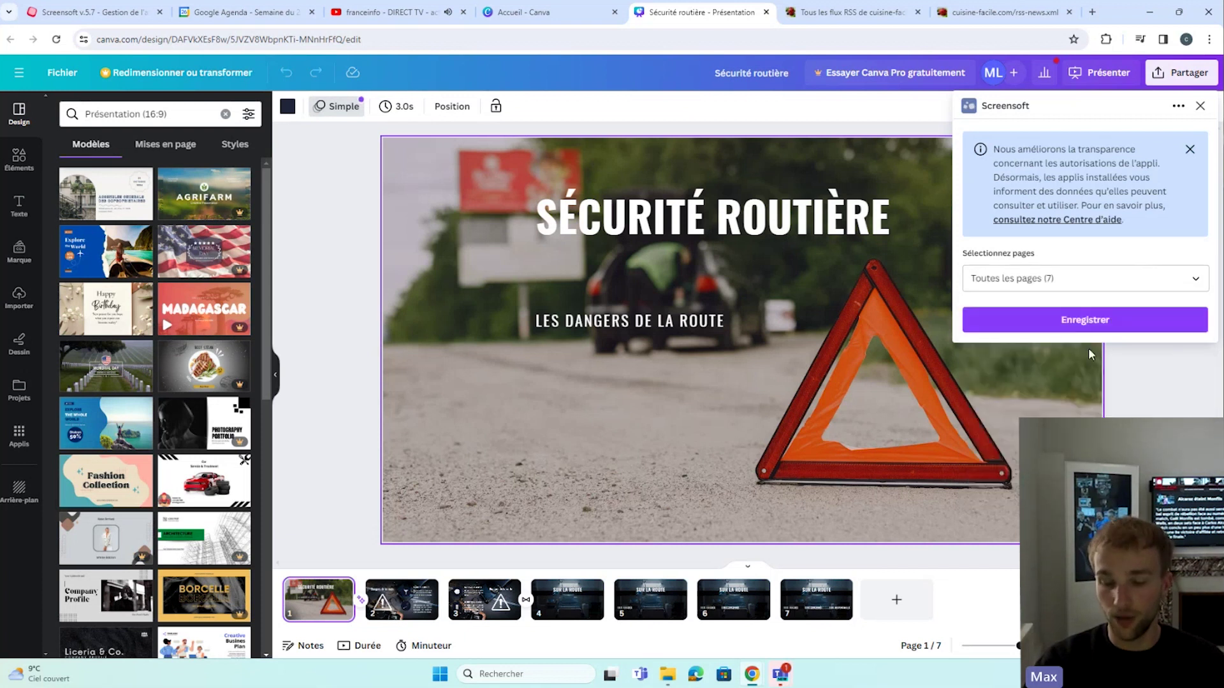
pyautogui.click(1106, 320)
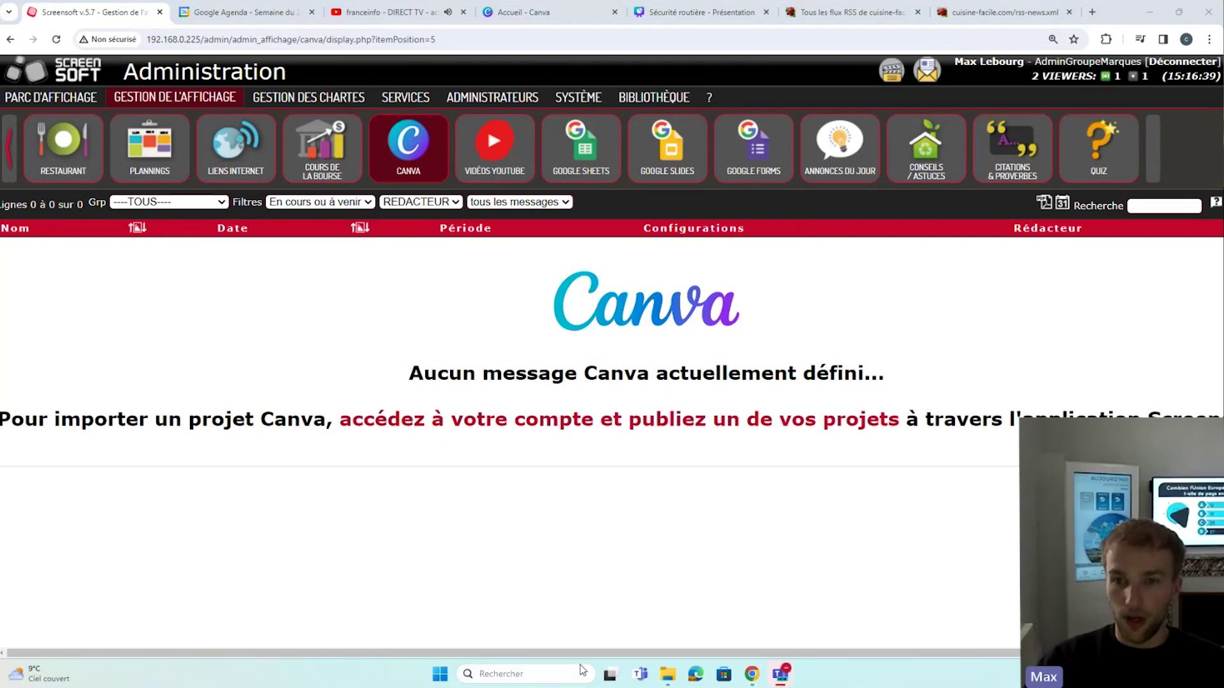
pyautogui.press('super+s')
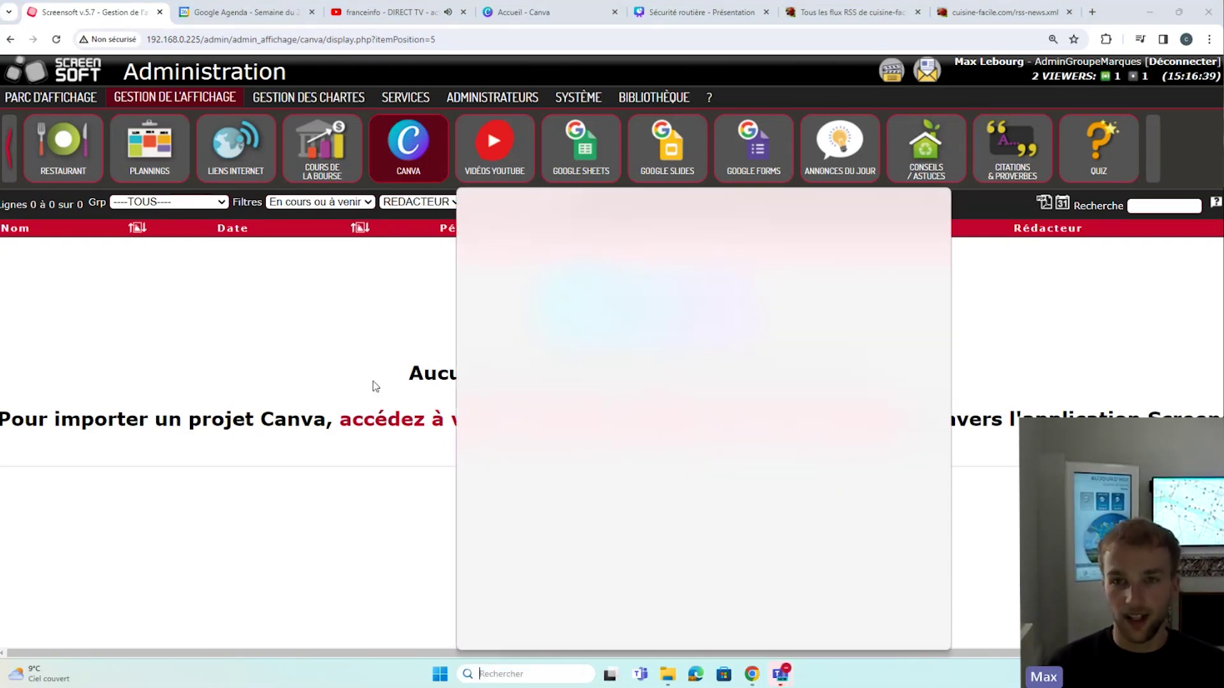
pyautogui.click(349, 349)
# Back in Screensoft's display management, open the corporate templates list and preview the "Commande en cours" message
pyautogui.click(135, 97)
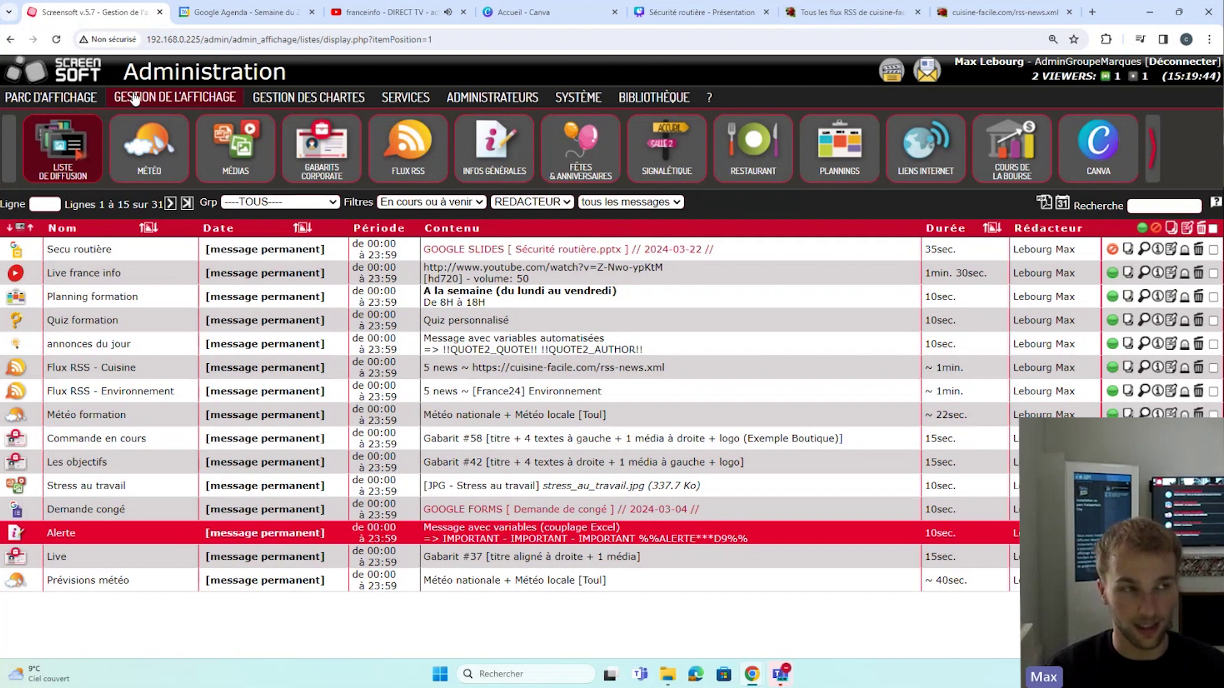
pyautogui.click(307, 132)
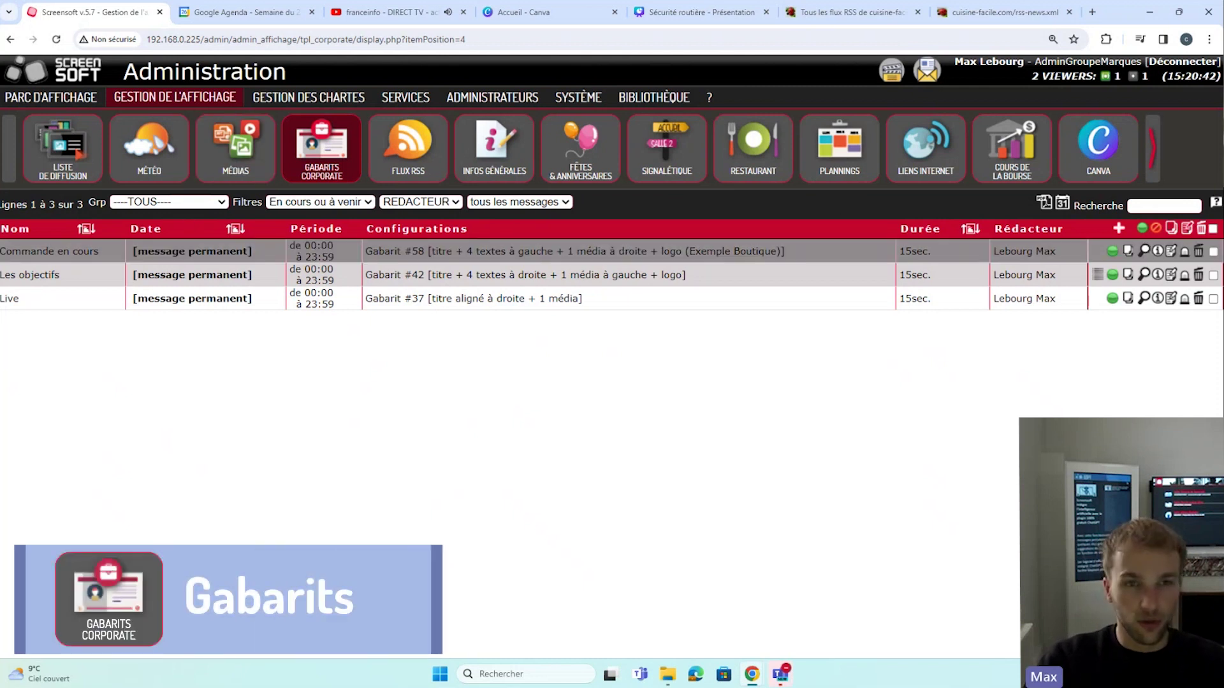
pyautogui.click(1142, 253)
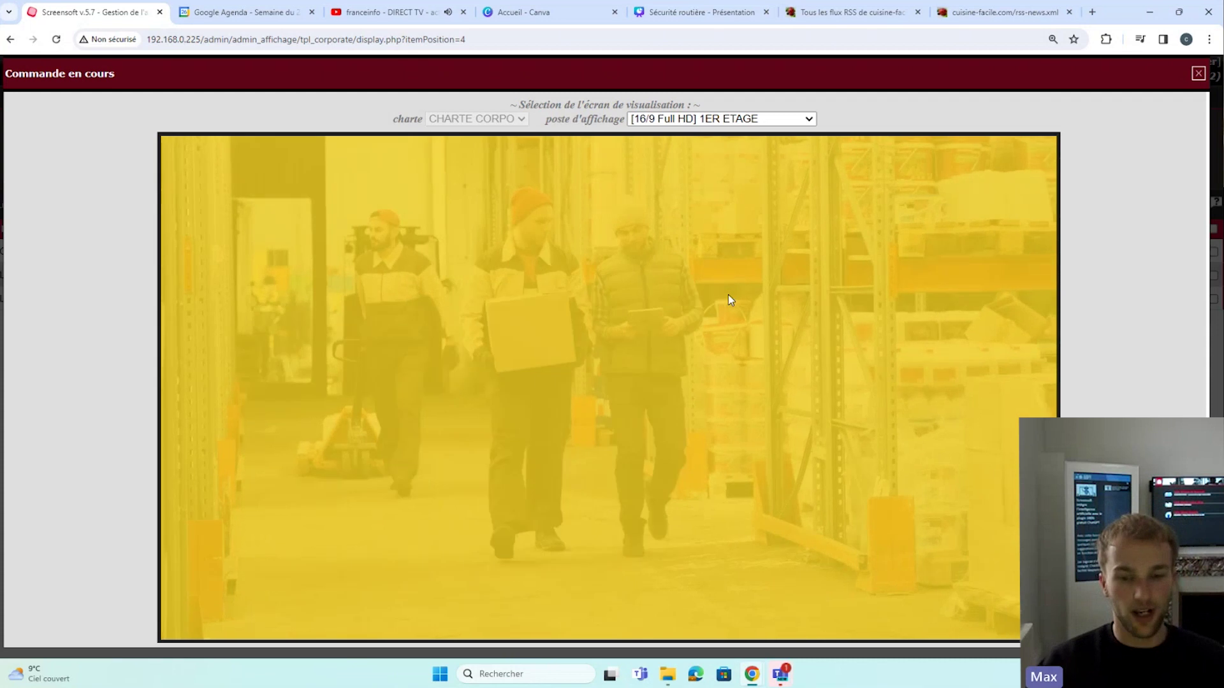
# Examine the time shown in the title of the "Commande en cours" preview and close the preview
pyautogui.moveTo(724, 182)
pyautogui.mouseDown()
pyautogui.moveTo(874, 179)
pyautogui.moveTo(741, 168)
pyautogui.mouseUp()
pyautogui.click(739, 170)
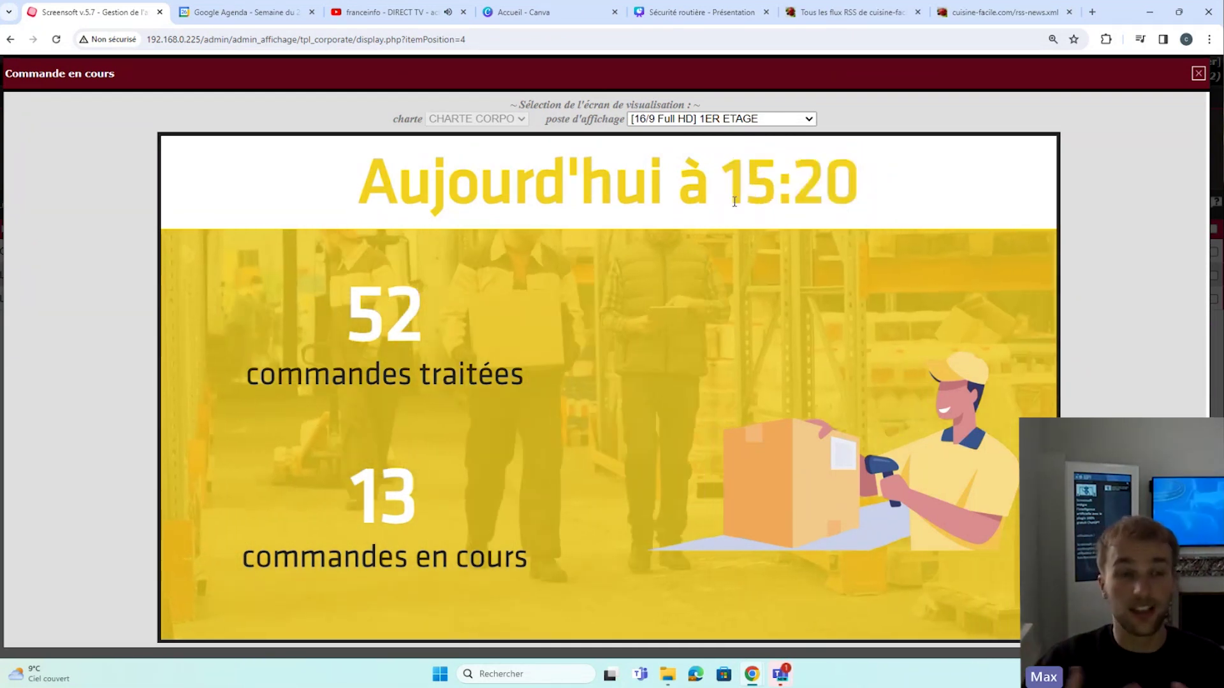
pyautogui.click(1196, 71)
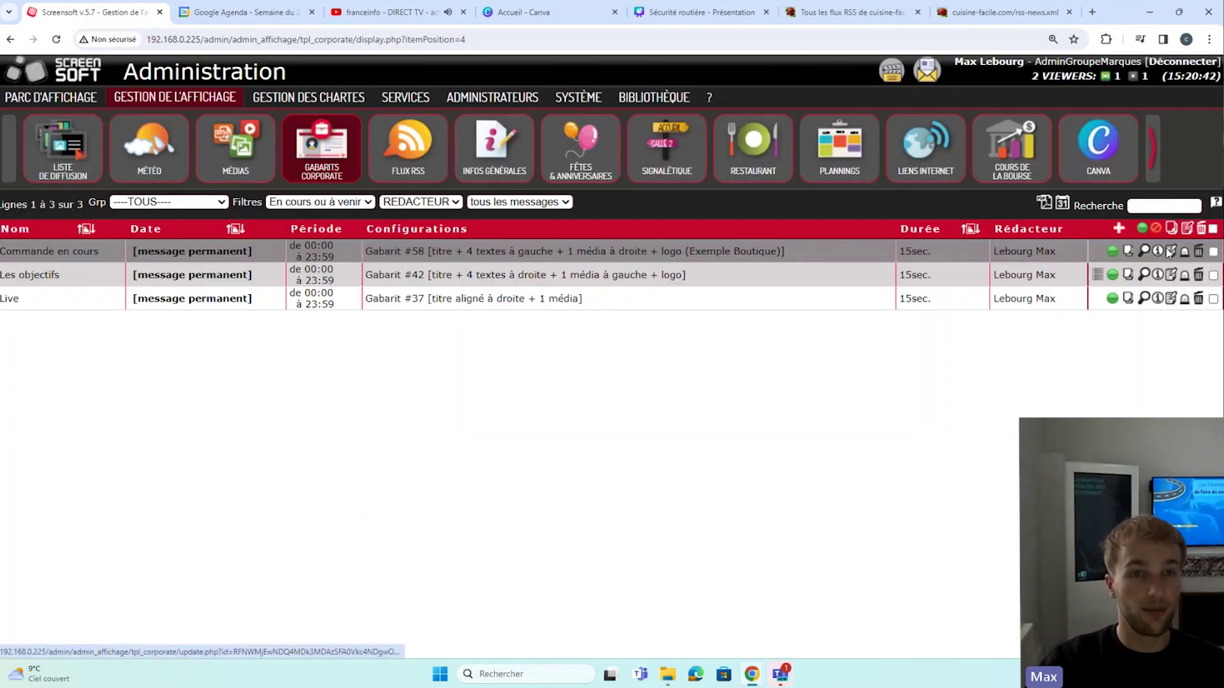
# Open the "Commande en cours" message for editing and insert the DATE_TODAY_FULL variable at the end of its title
pyautogui.click(1168, 252)
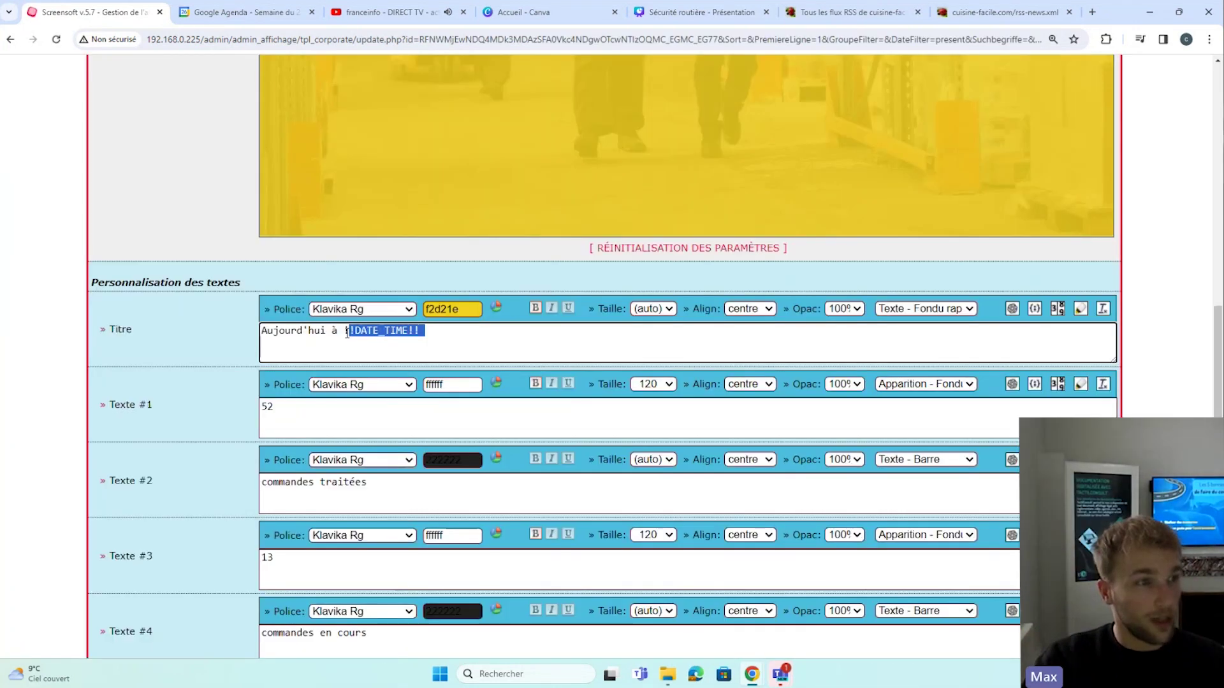
pyautogui.moveTo(344, 332)
pyautogui.mouseDown()
pyautogui.moveTo(434, 336)
pyautogui.moveTo(368, 328)
pyautogui.moveTo(353, 343)
pyautogui.mouseUp()
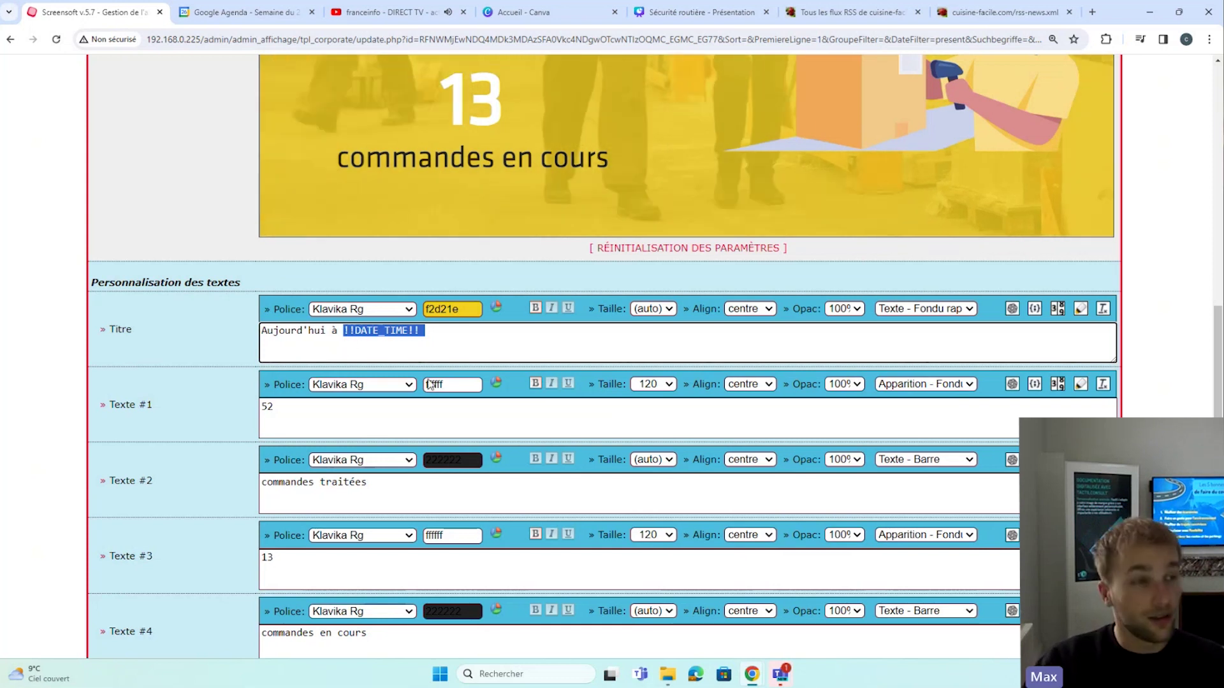
pyautogui.click(493, 339)
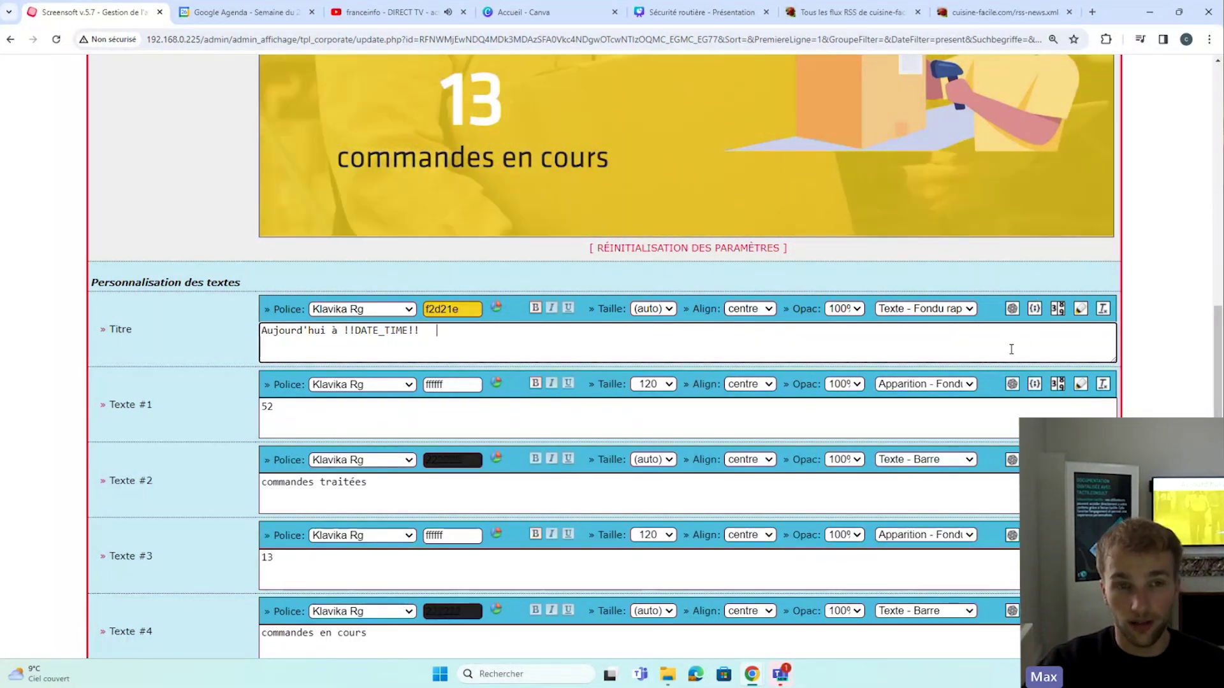
pyautogui.click(1035, 310)
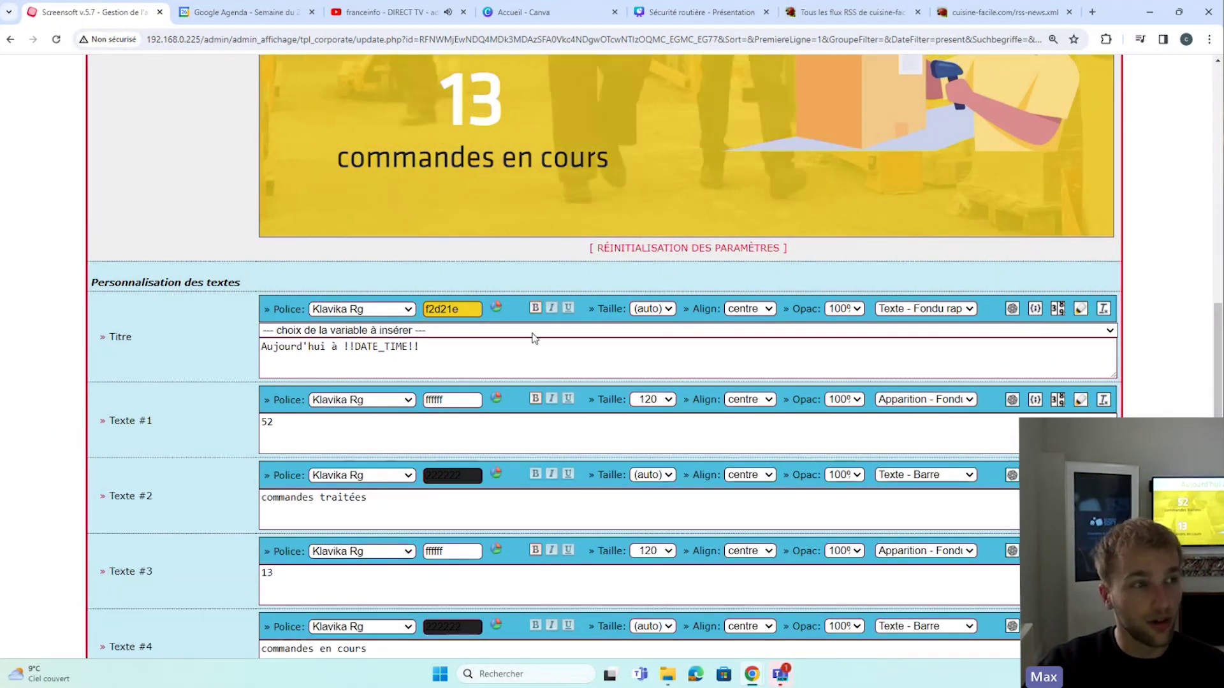
pyautogui.click(419, 330)
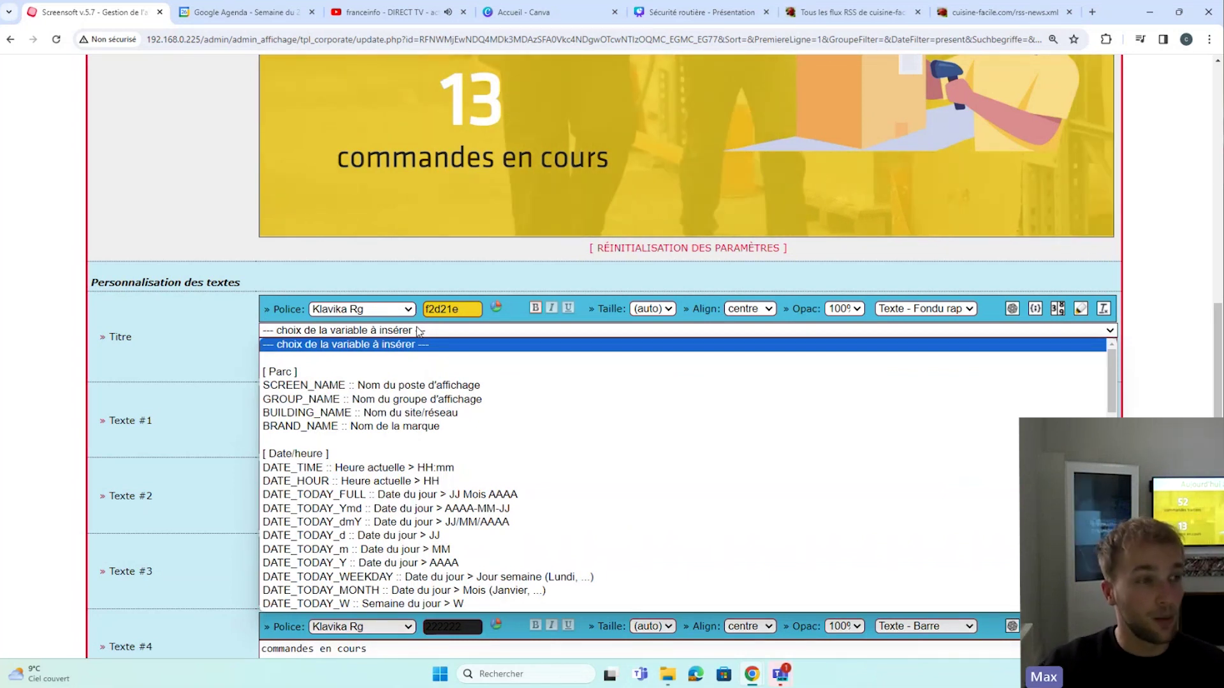
pyautogui.scroll(-3, 444, 371)
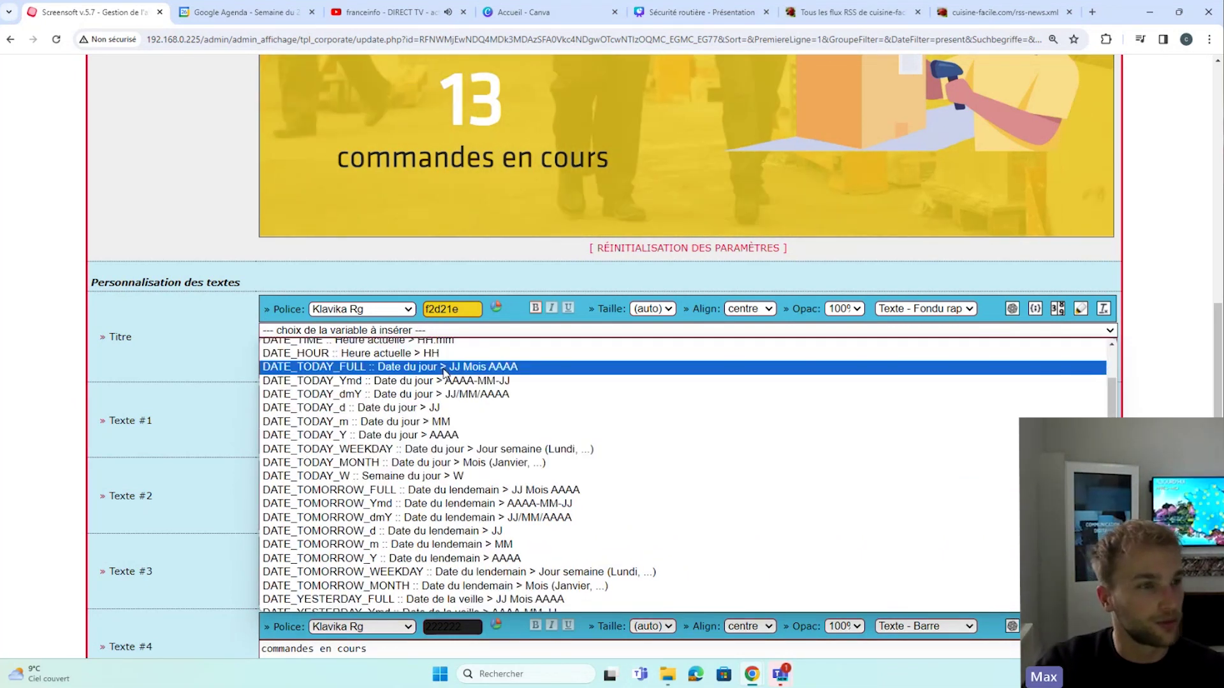
pyautogui.click(445, 372)
pyautogui.scroll(1, 428, 399)
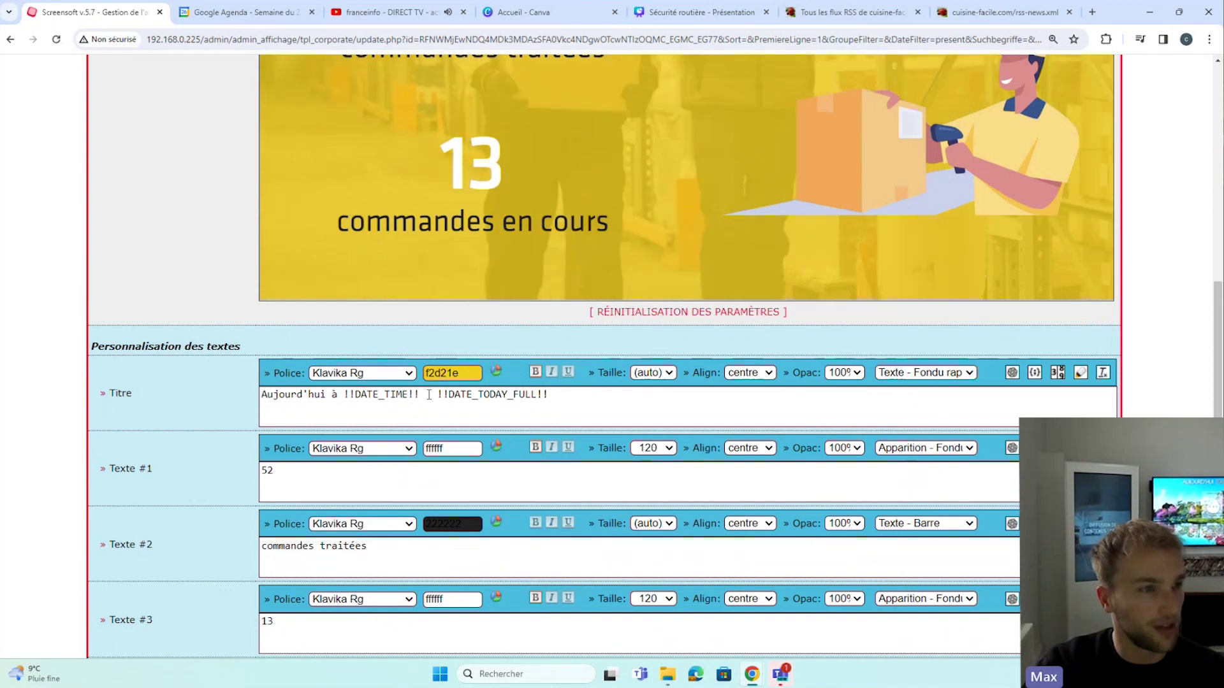
# Replace the title text preceding the full date variable with "LE", save the message and display its preview
pyautogui.moveTo(424, 396); pyautogui.dragTo(299, 388)
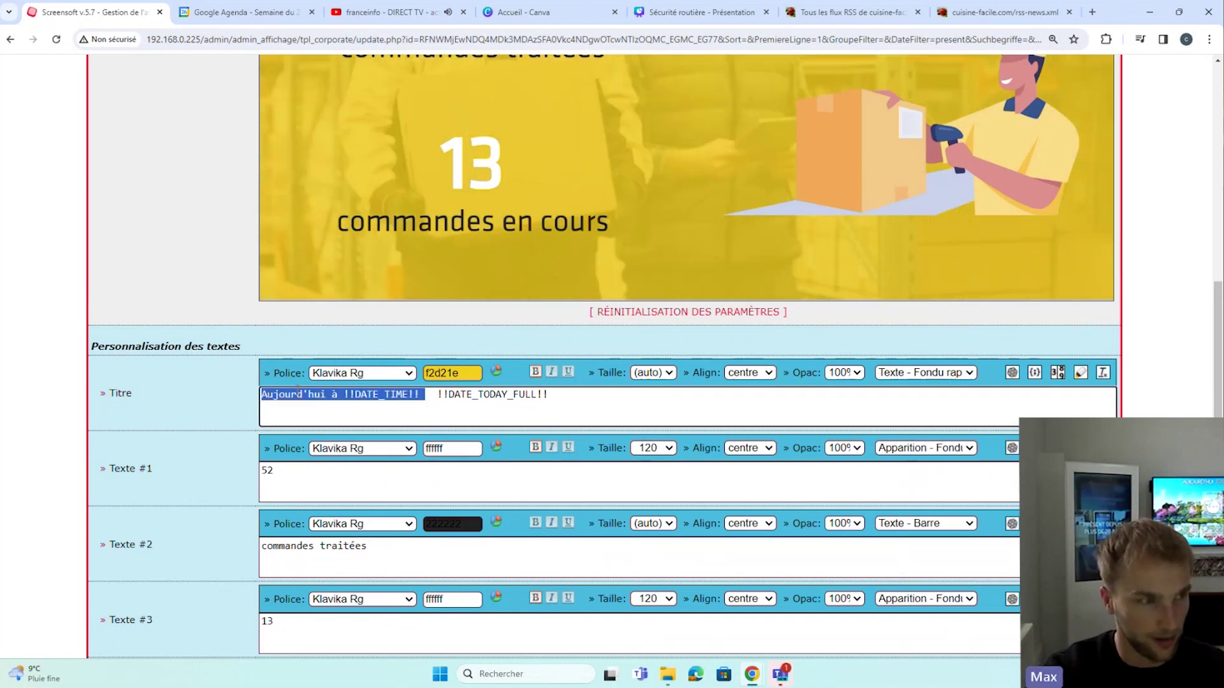
pyautogui.write('LE')
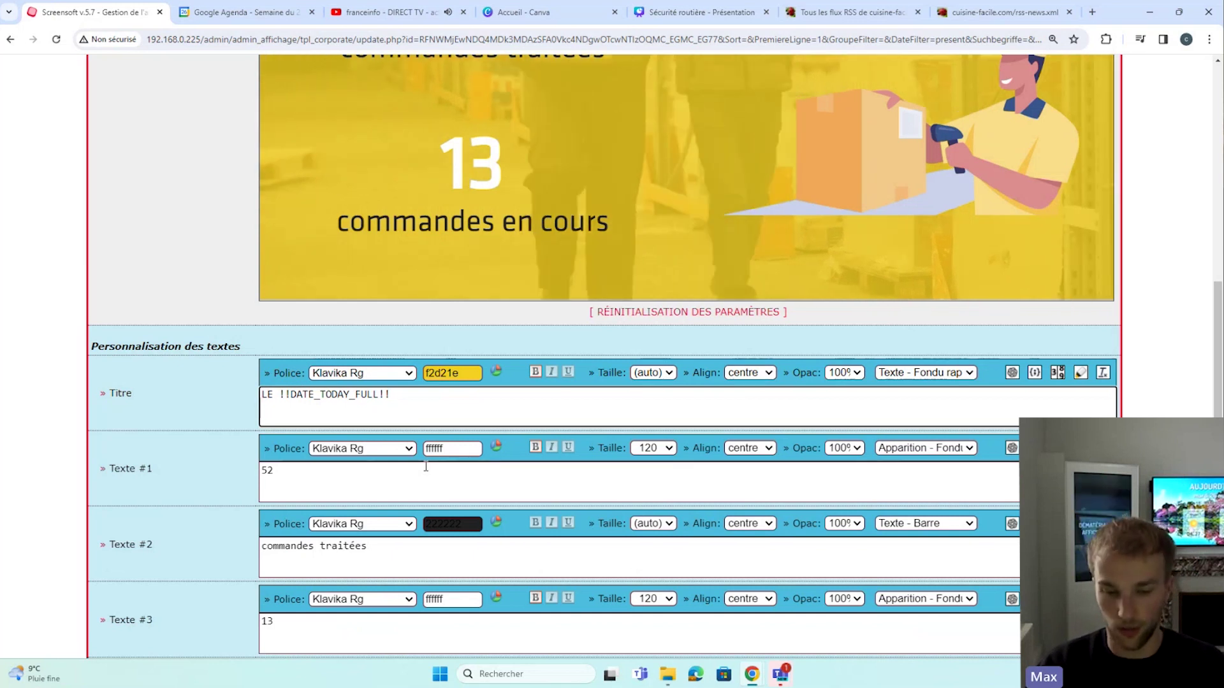
pyautogui.scroll(-5, 847, 510)
pyautogui.click(904, 621)
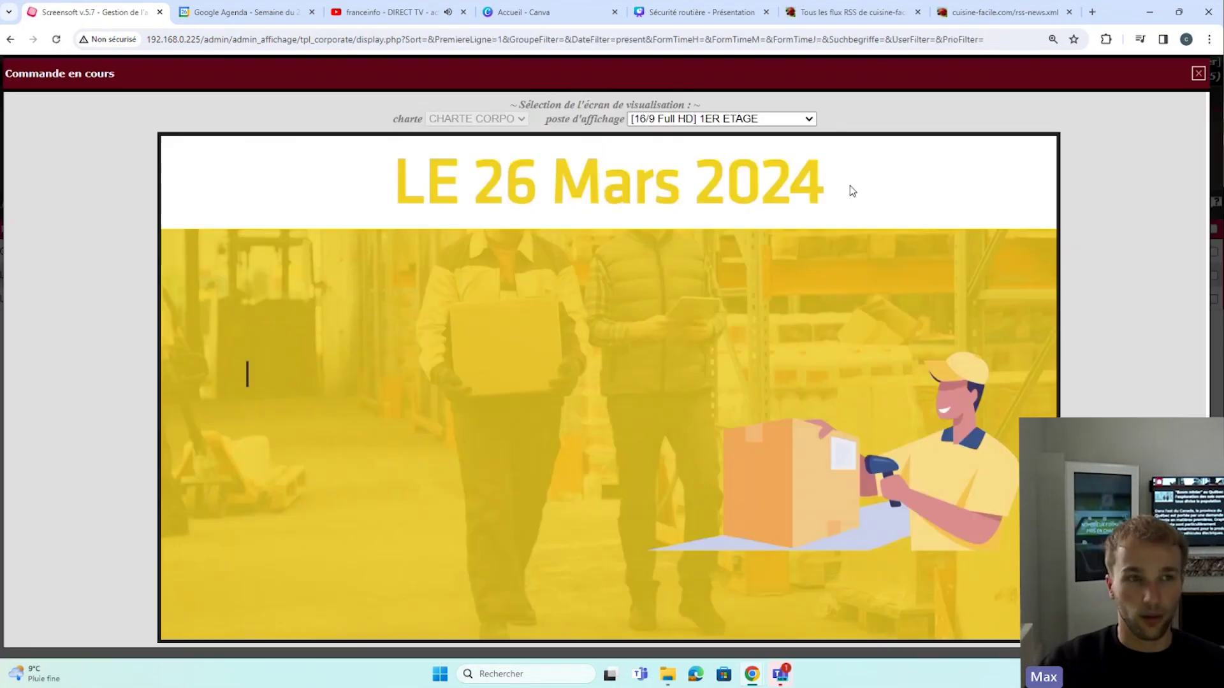
# Examine the title date and the two order figures in the message preview, and close it
pyautogui.moveTo(851, 185); pyautogui.dragTo(445, 188)
pyautogui.click(445, 187)
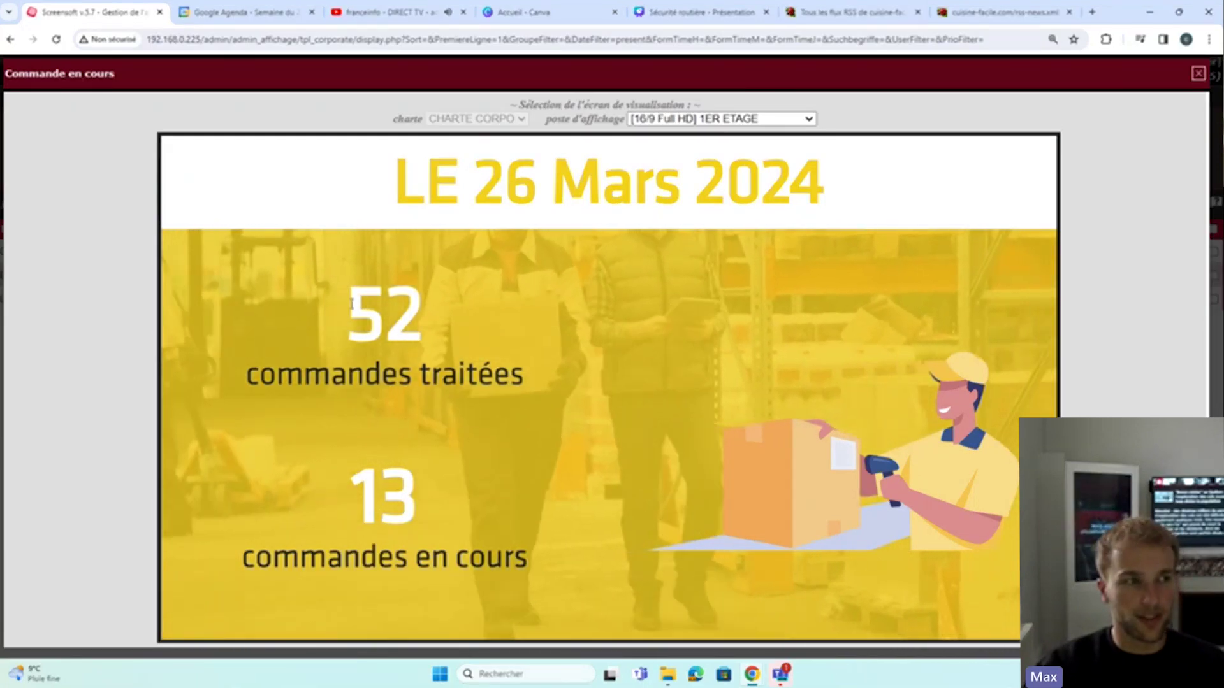
pyautogui.doubleClick(428, 314)
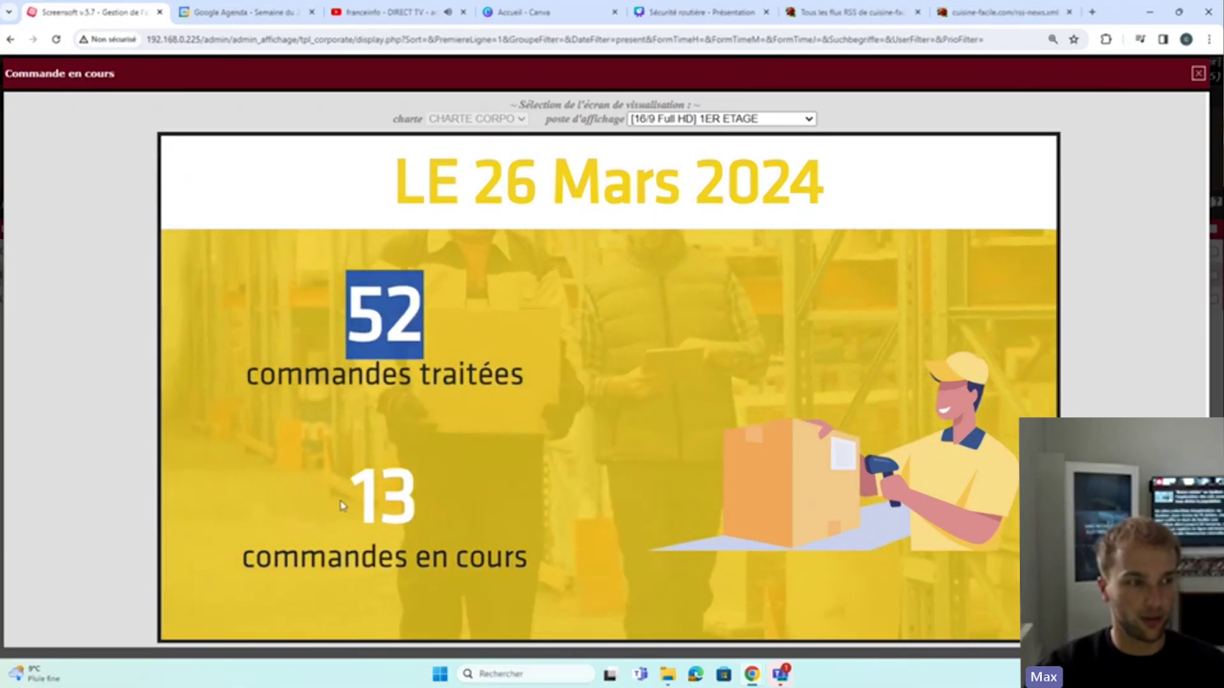
pyautogui.doubleClick(383, 497)
pyautogui.click(411, 479)
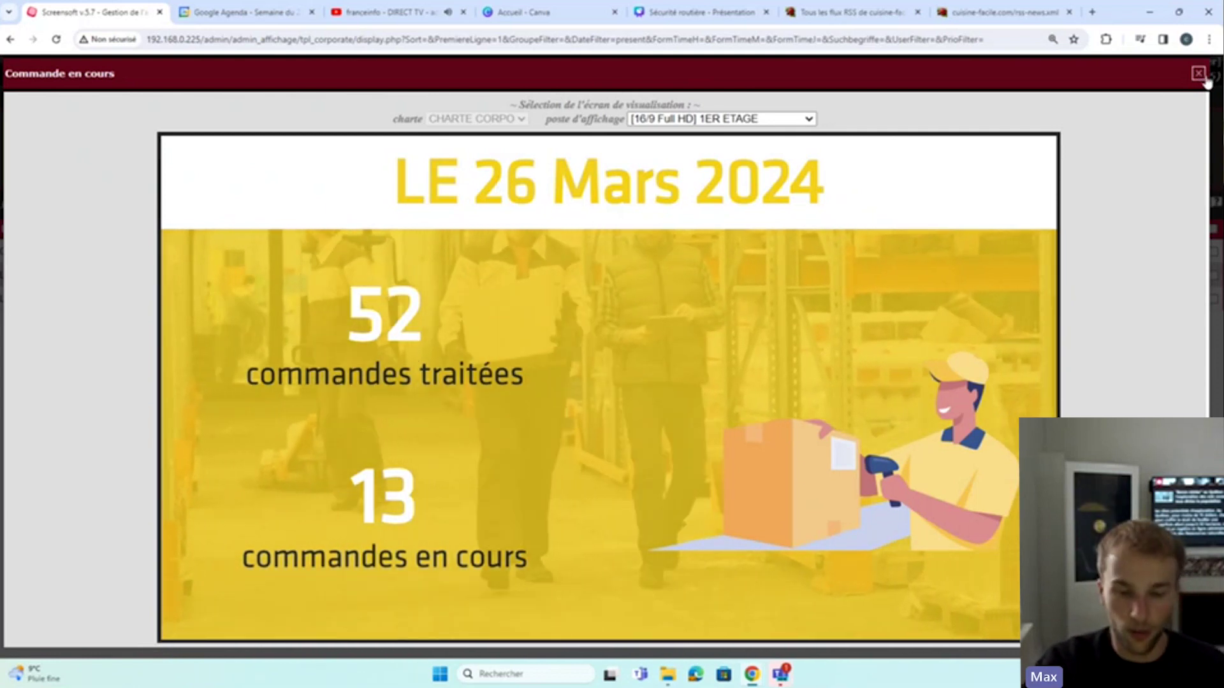
pyautogui.click(1201, 76)
# Reopen the "Commande en cours" message for editing and replace Texte #1 with the variable %%TRAITER%%
pyautogui.click(1105, 284)
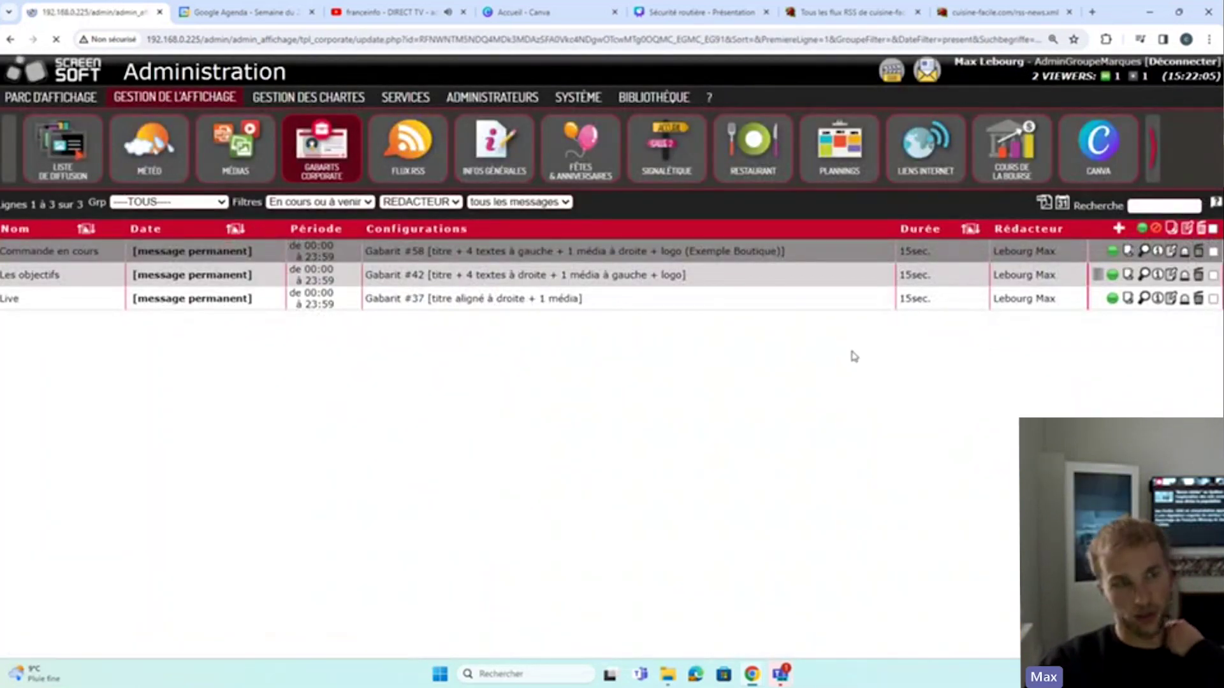
pyautogui.scroll(-10, 446, 408)
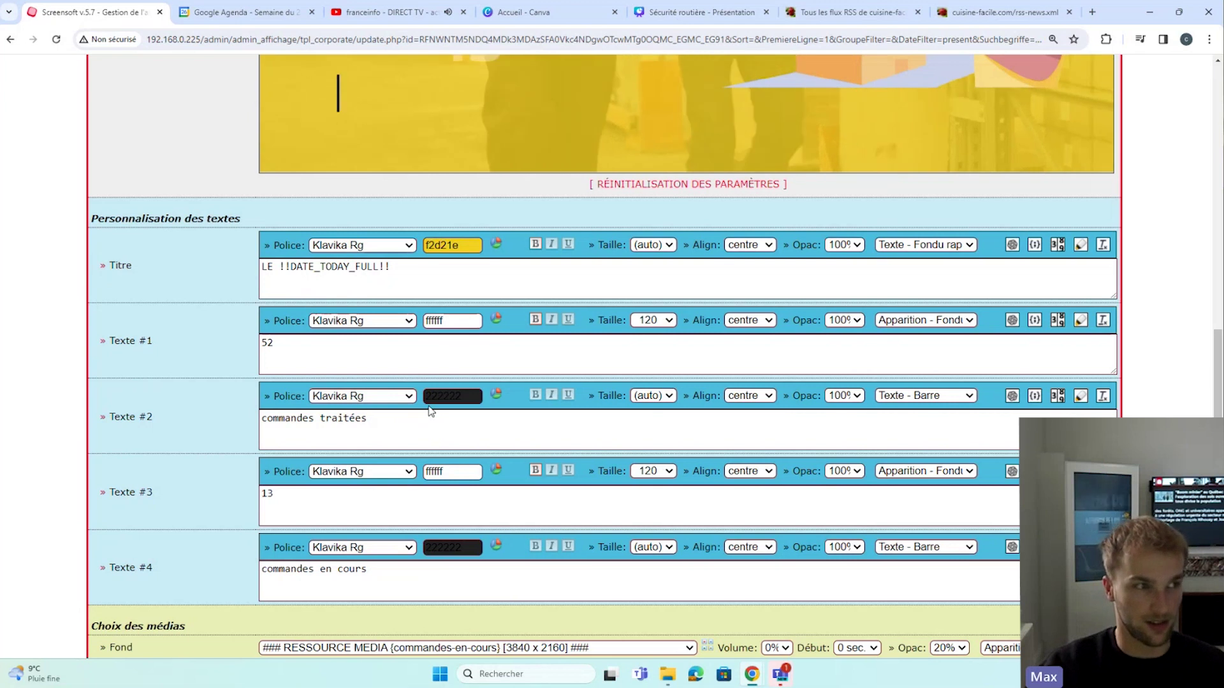
pyautogui.doubleClick(267, 343)
pyautogui.write('%%')
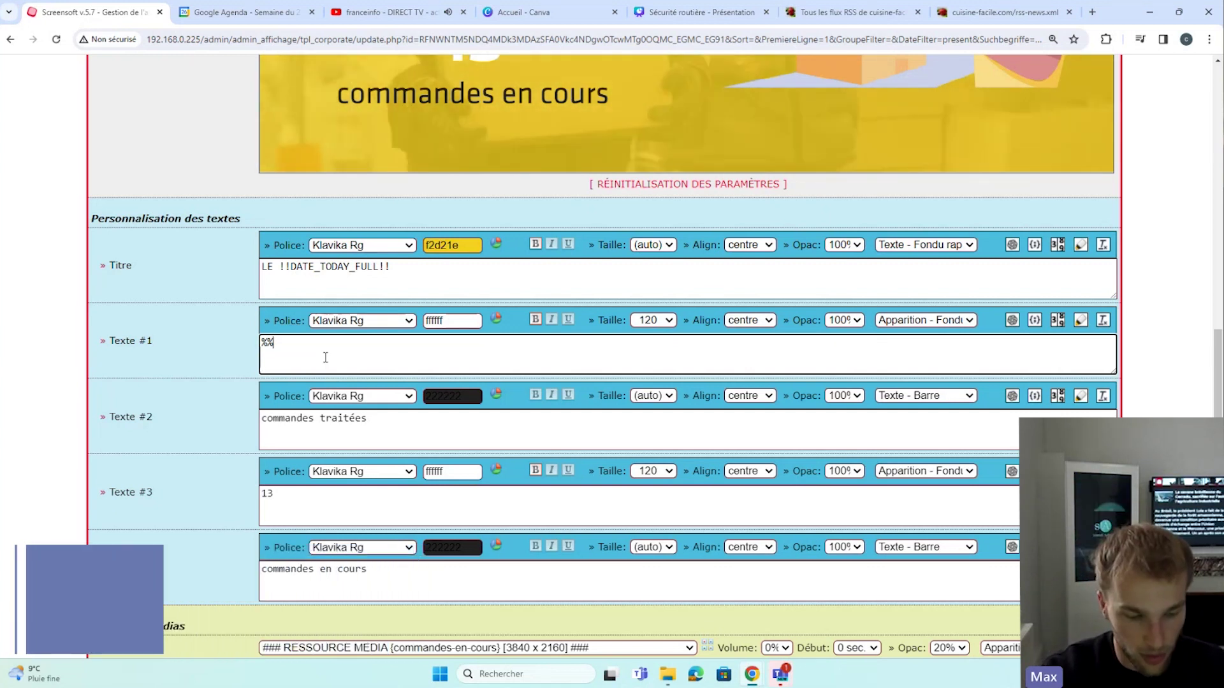
pyautogui.write('TRAITER%%')
# Replace Texte #3 with the variable %%ENCOURS%% and save the message
pyautogui.moveTo(280, 495); pyautogui.dragTo(183, 516)
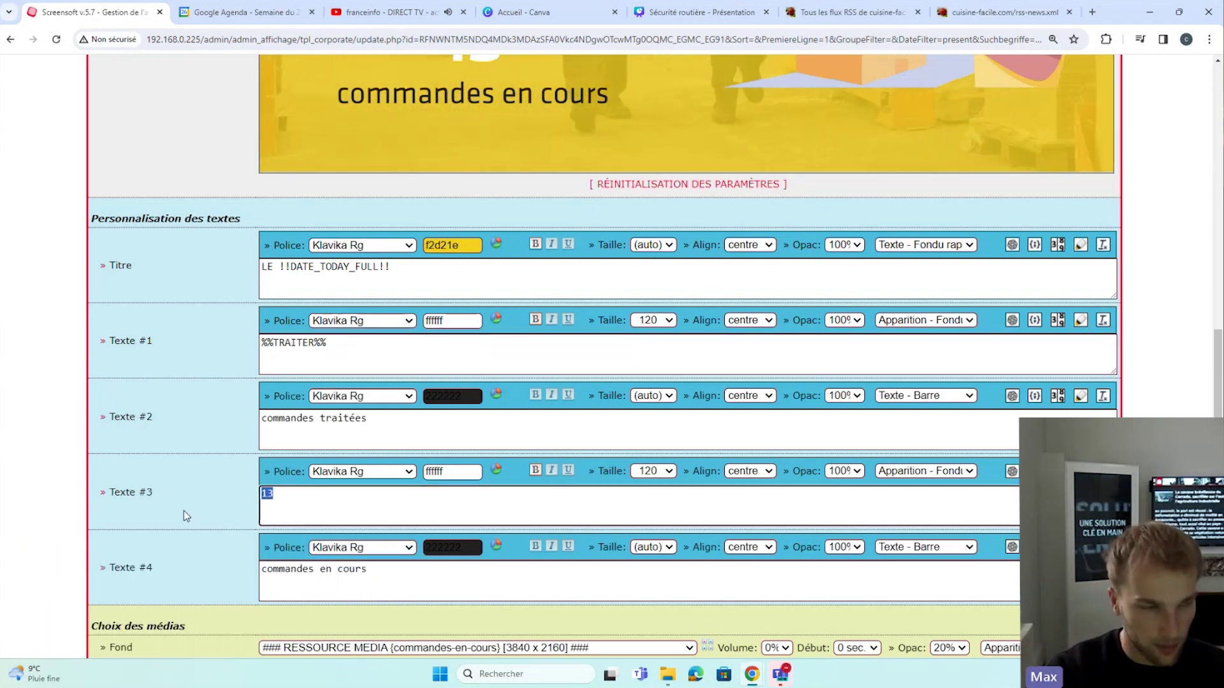
pyautogui.write('%%ENCOURS%%')
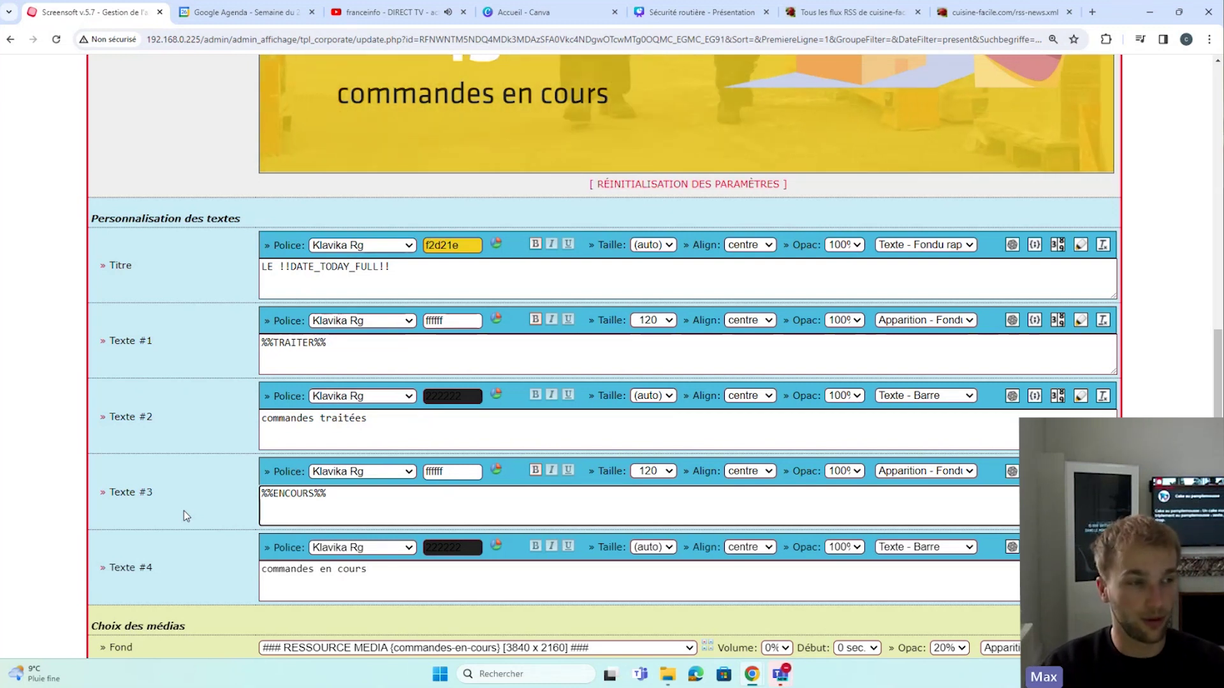
pyautogui.scroll(-4, 184, 510)
pyautogui.click(906, 623)
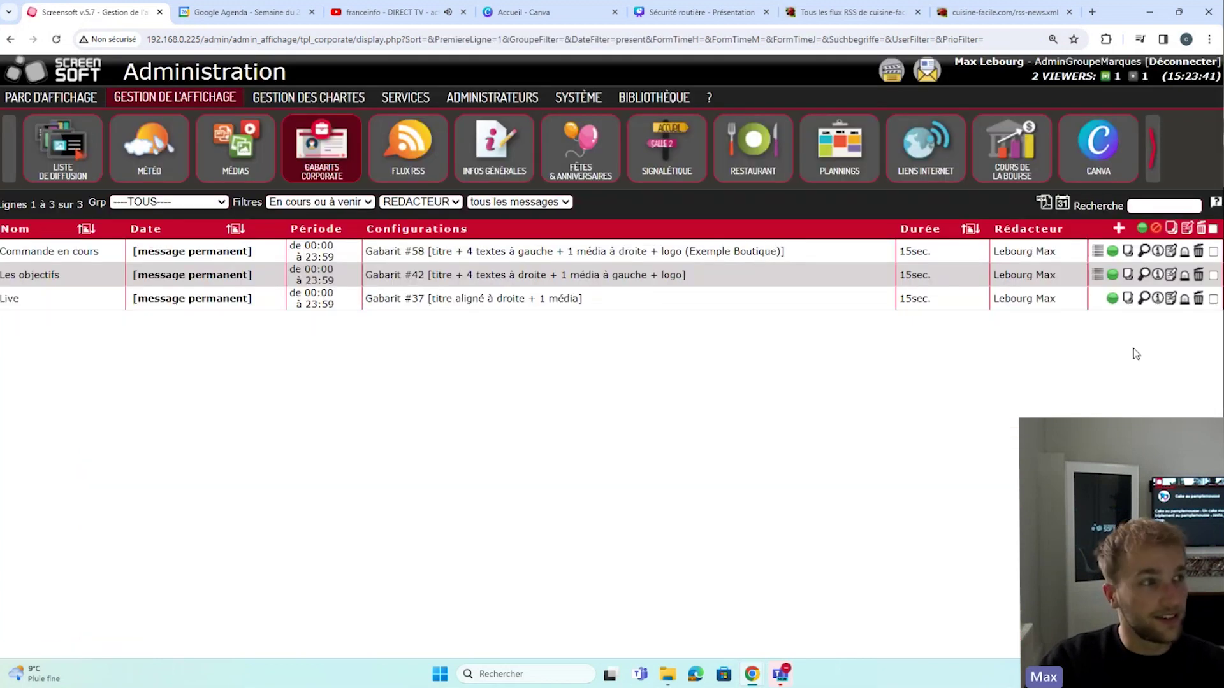
# Set the message's variables TRAITER to 52 and ENCOURS to 15, save them, and check the result in the preview
pyautogui.click(1104, 254)
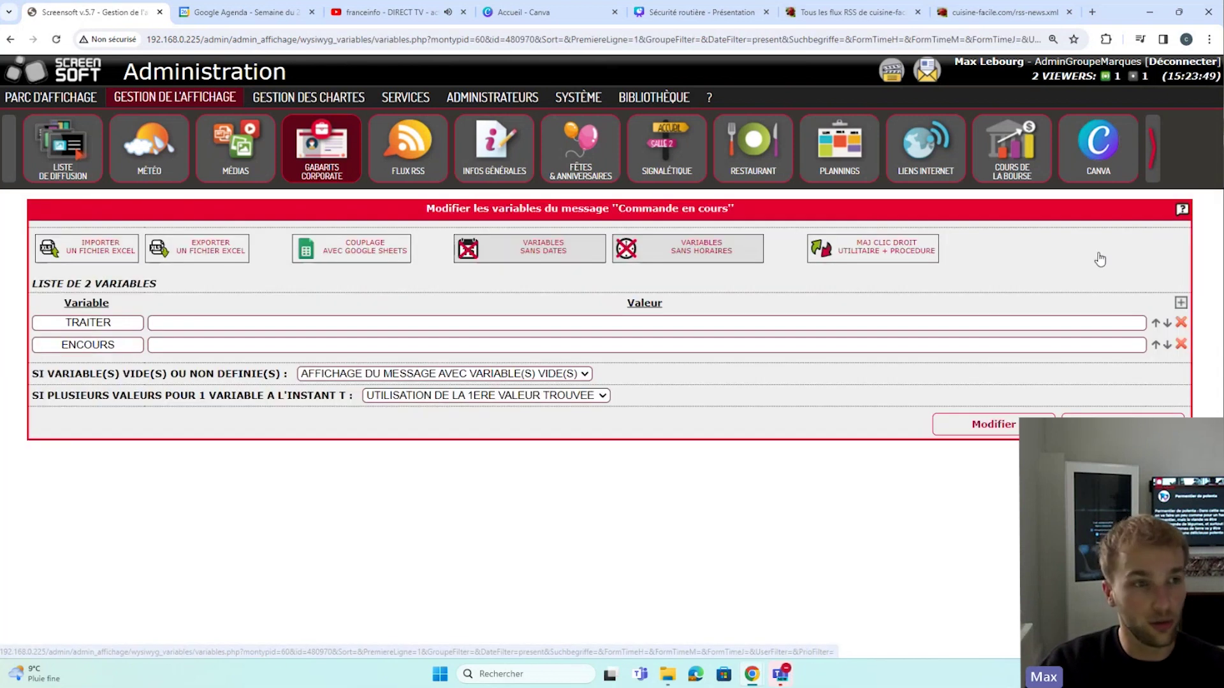
pyautogui.click(189, 328)
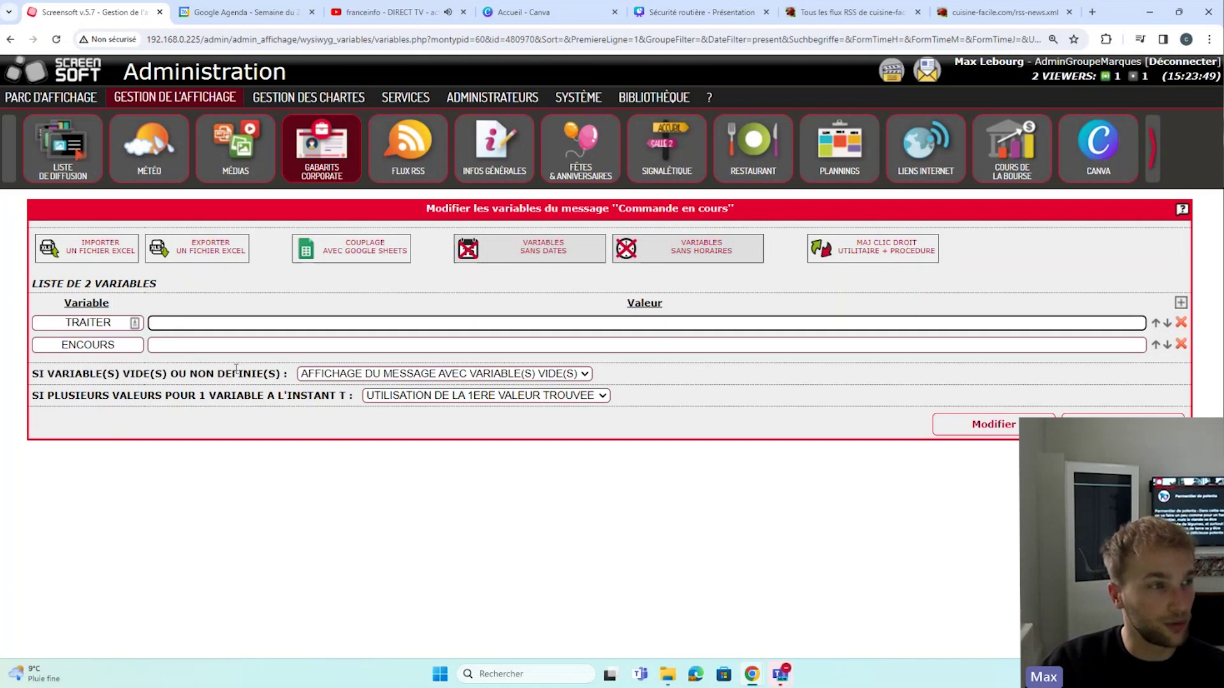
pyautogui.click(224, 338)
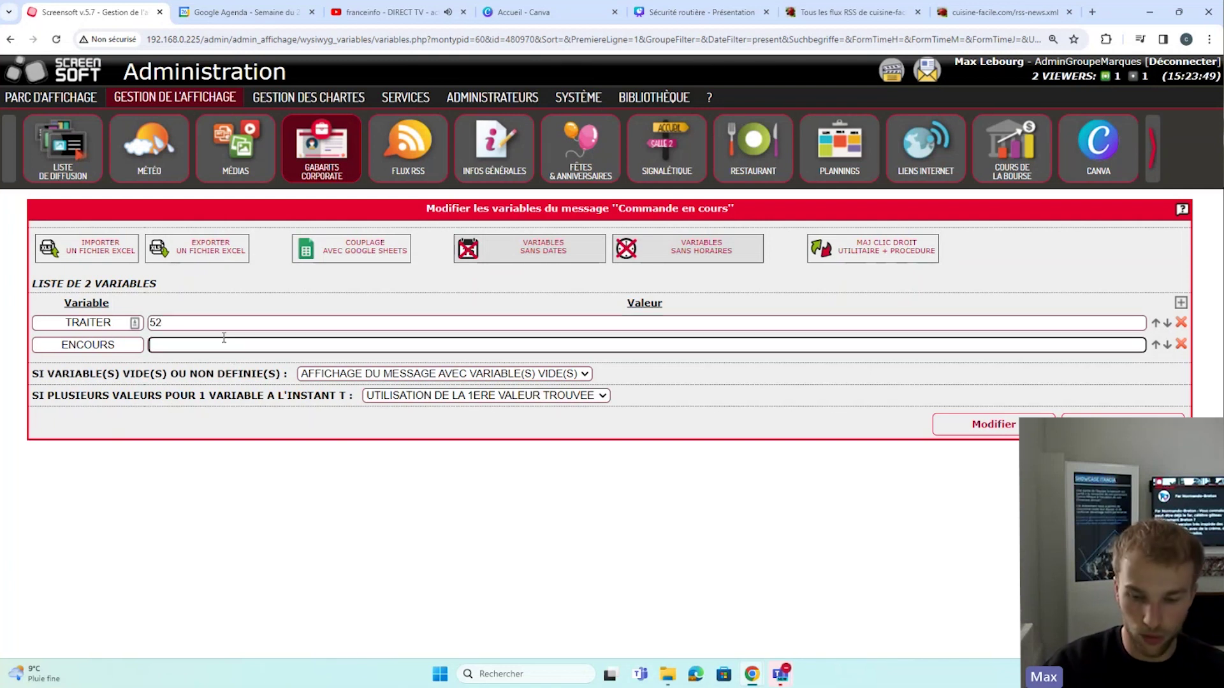
pyautogui.write('15')
pyautogui.click(994, 425)
pyautogui.click(1141, 248)
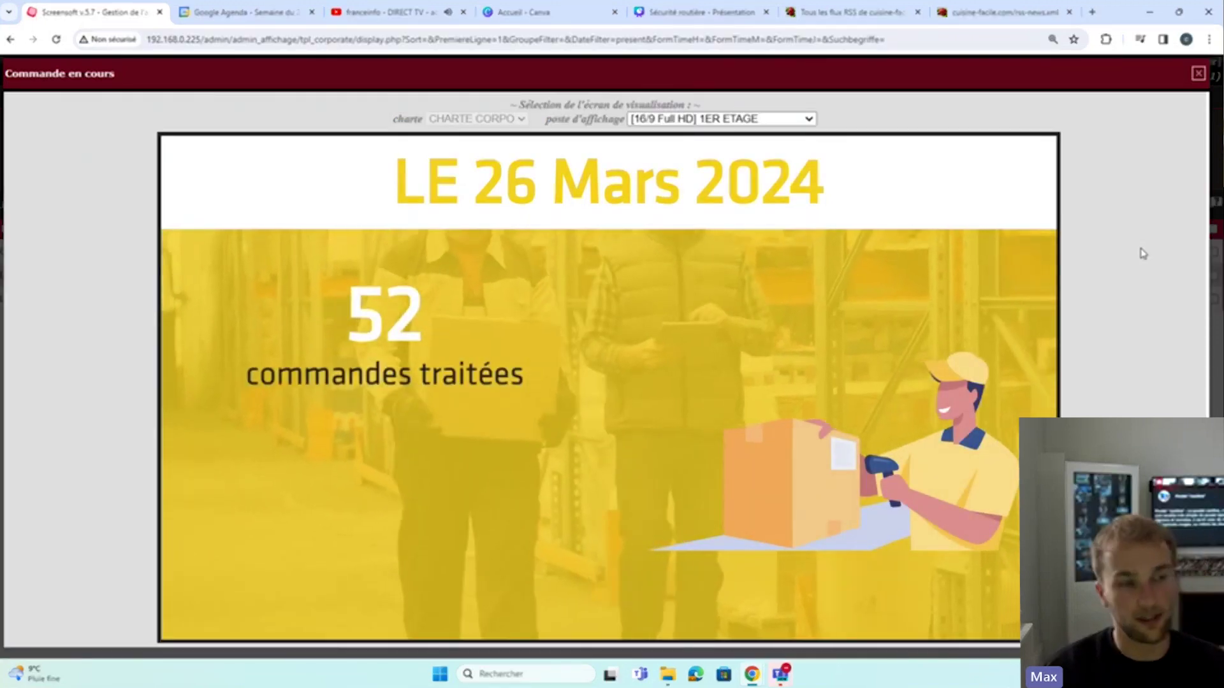
pyautogui.press('Escape')
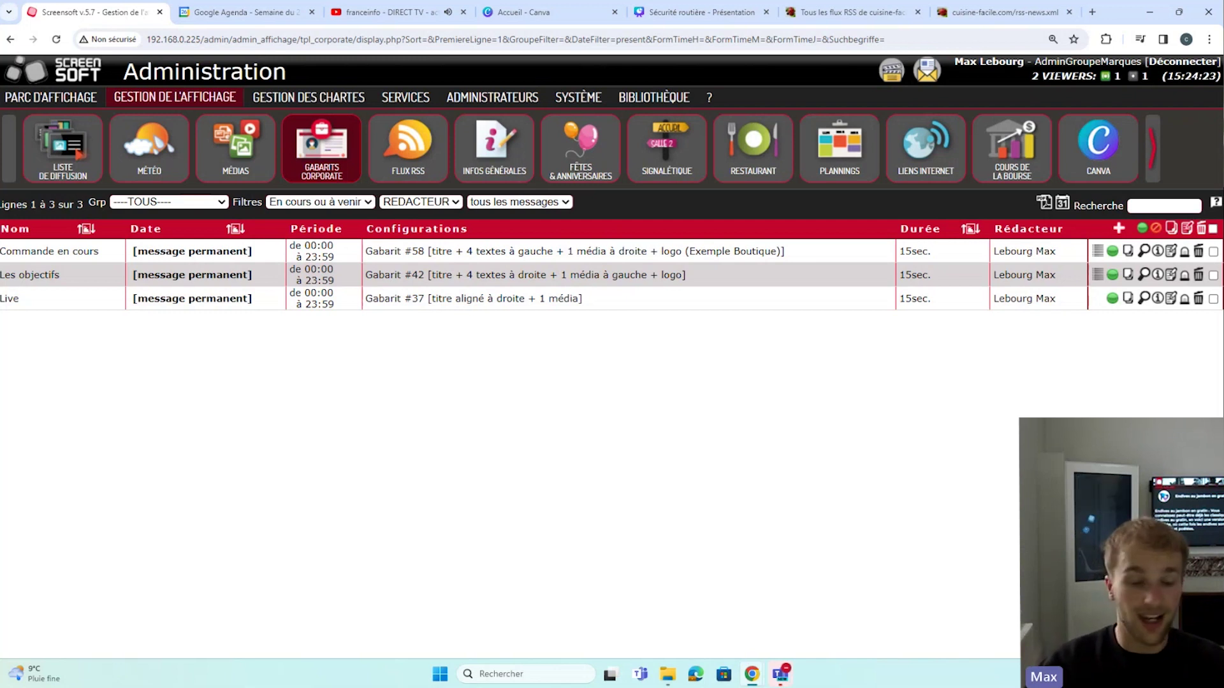
# Export the variables of "Commande en cours" to an XLS file, download it despite the security block, and open it in Excel
pyautogui.click(1097, 250)
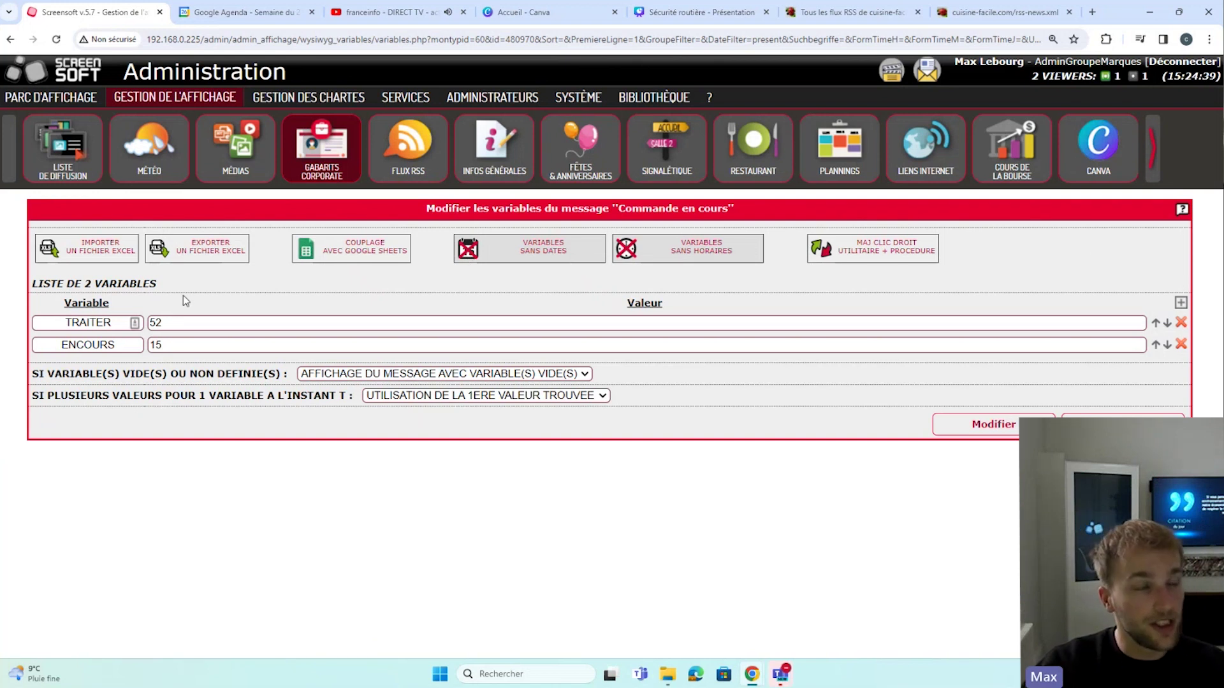
pyautogui.click(208, 258)
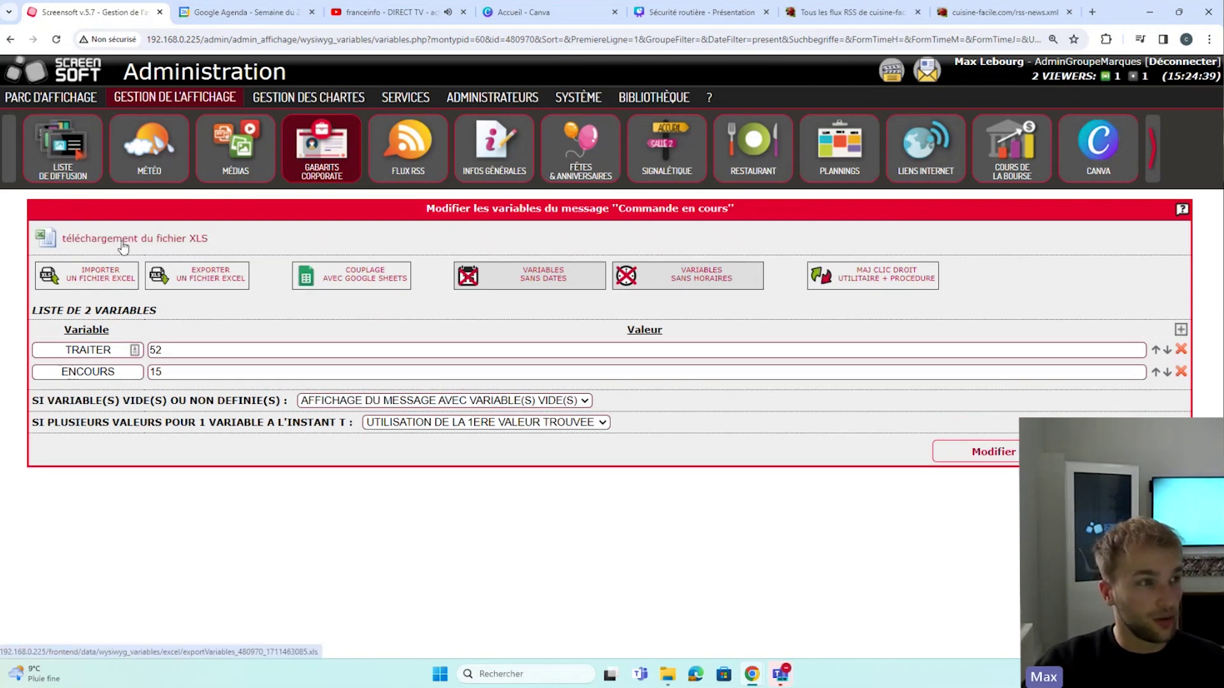
pyautogui.click(124, 243)
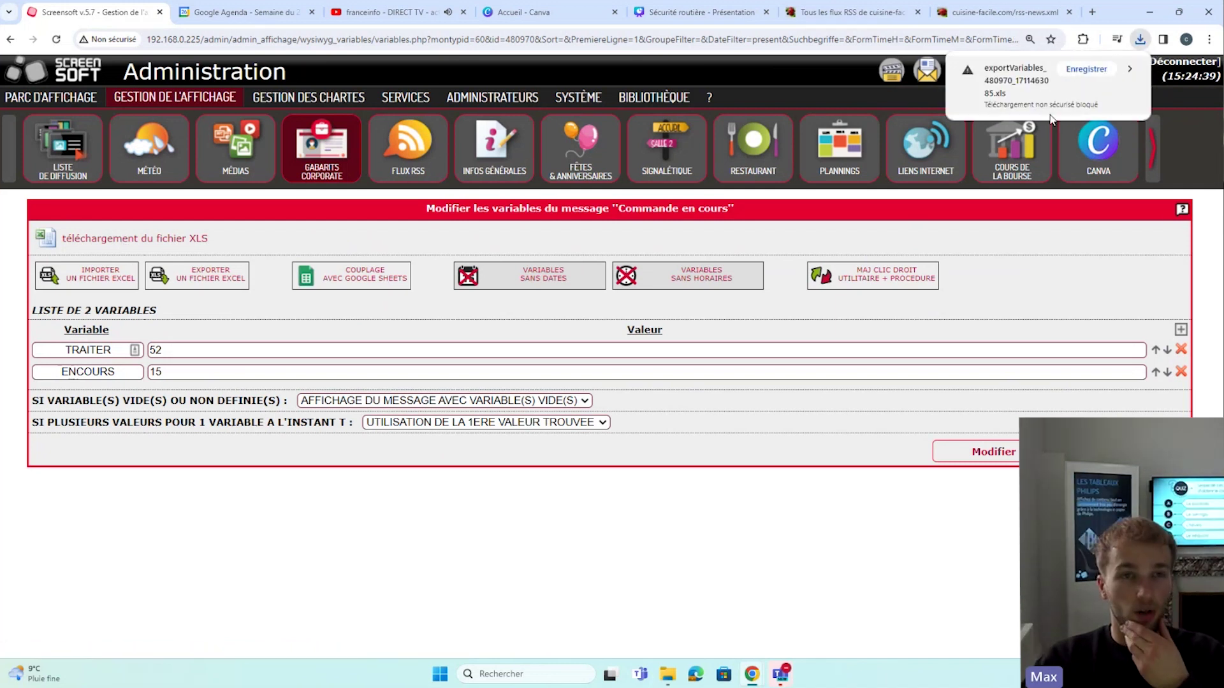
pyautogui.click(1076, 74)
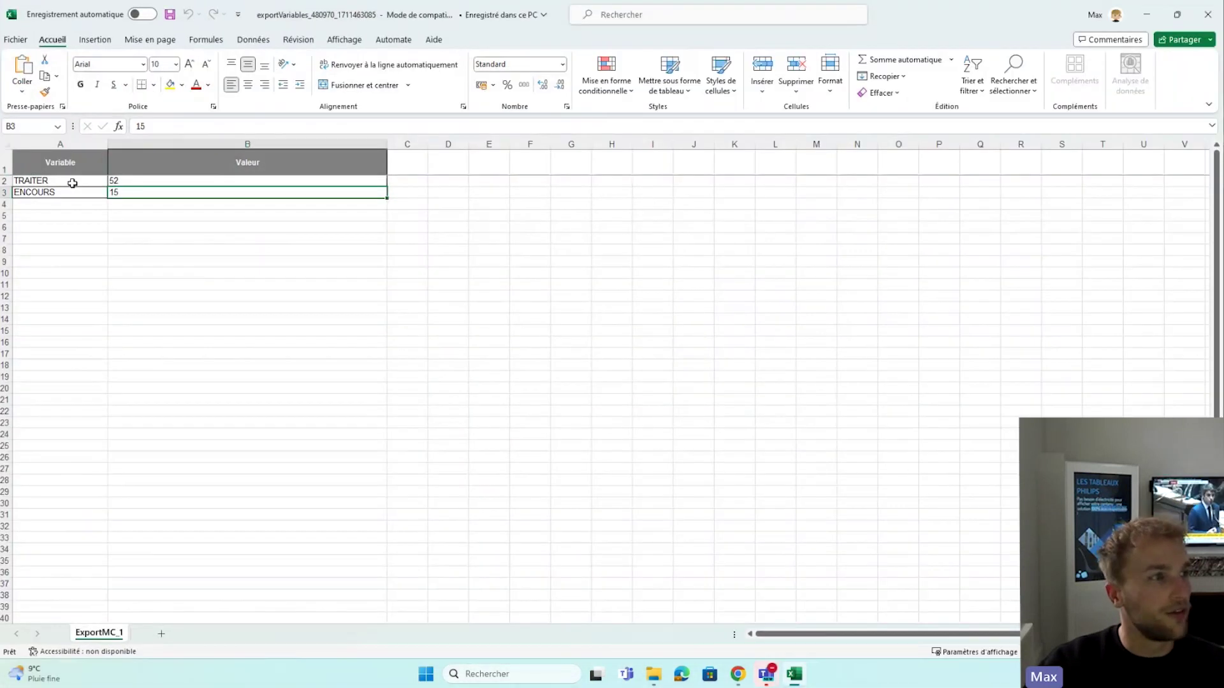
# Change the value of the TRAITER variable to 54 in the exported workbook
pyautogui.click(72, 183)
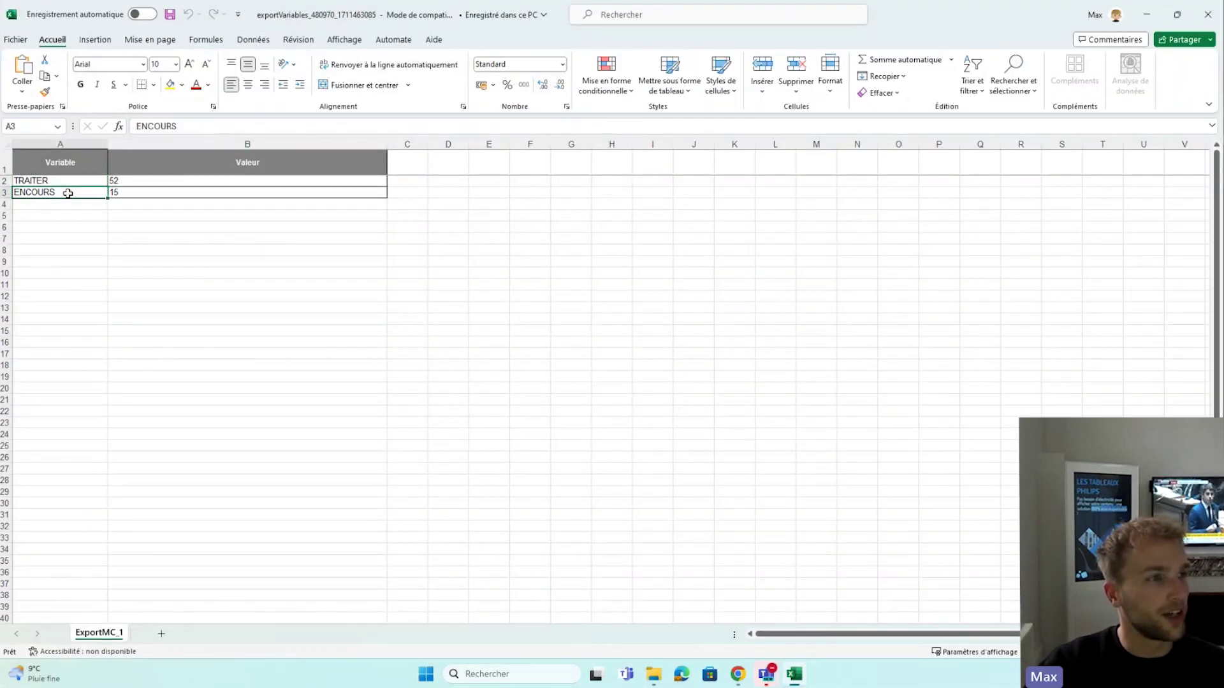
pyautogui.doubleClick(139, 182)
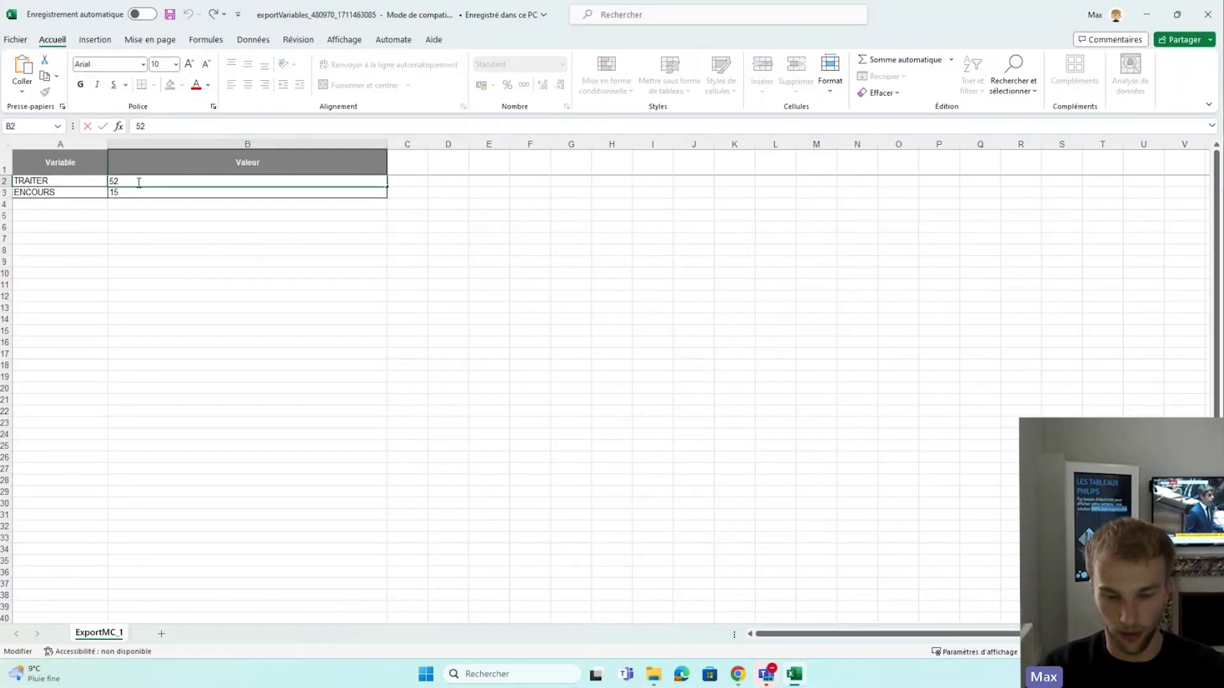
pyautogui.click(238, 239)
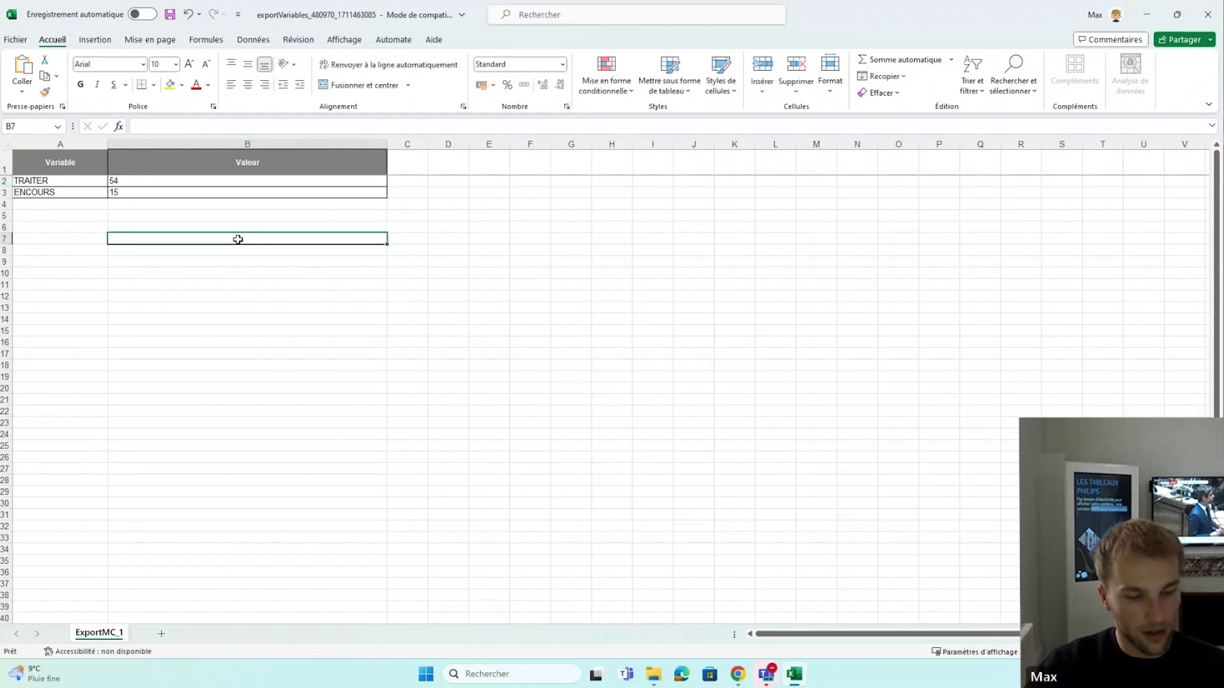
# Save a copy of the exported workbook as an XLS file named commandes in the shared network folder variables
pyautogui.click(27, 42)
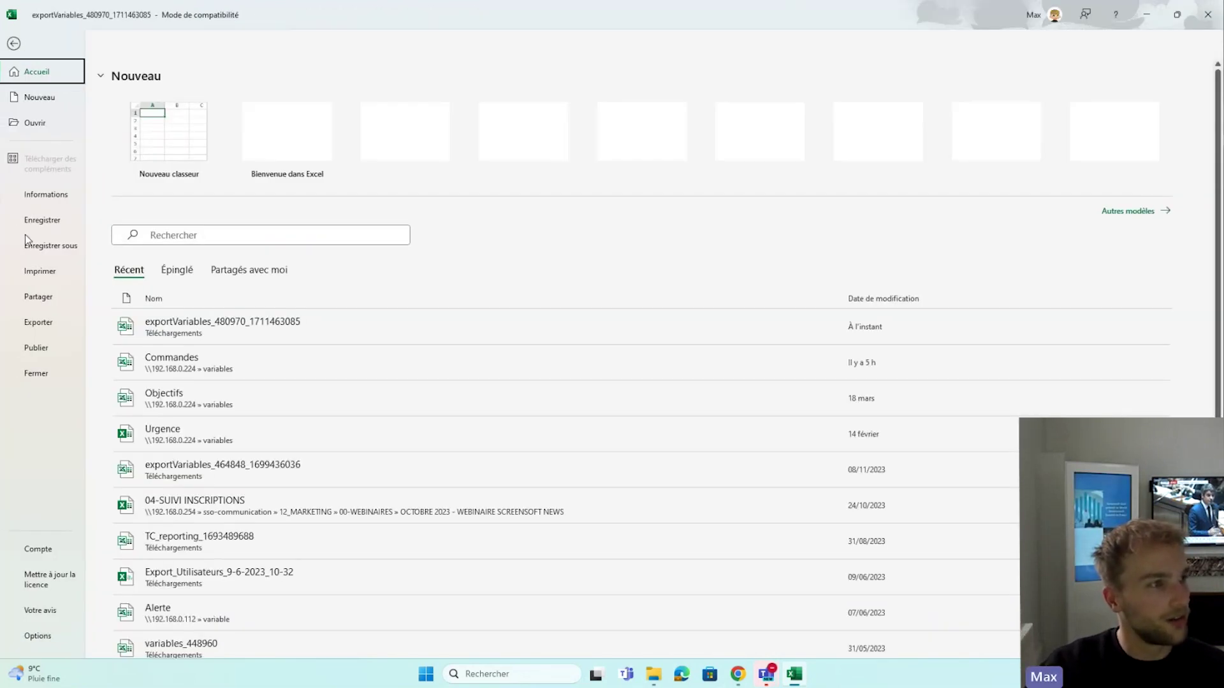
pyautogui.click(41, 246)
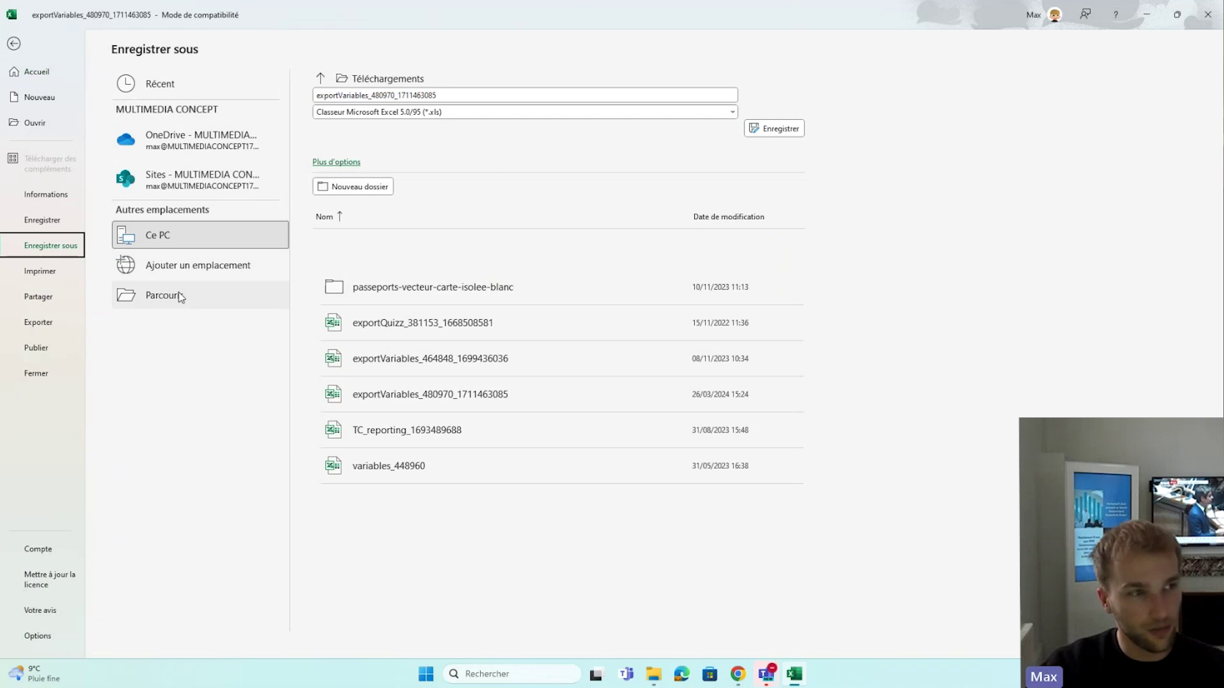
pyautogui.click(180, 296)
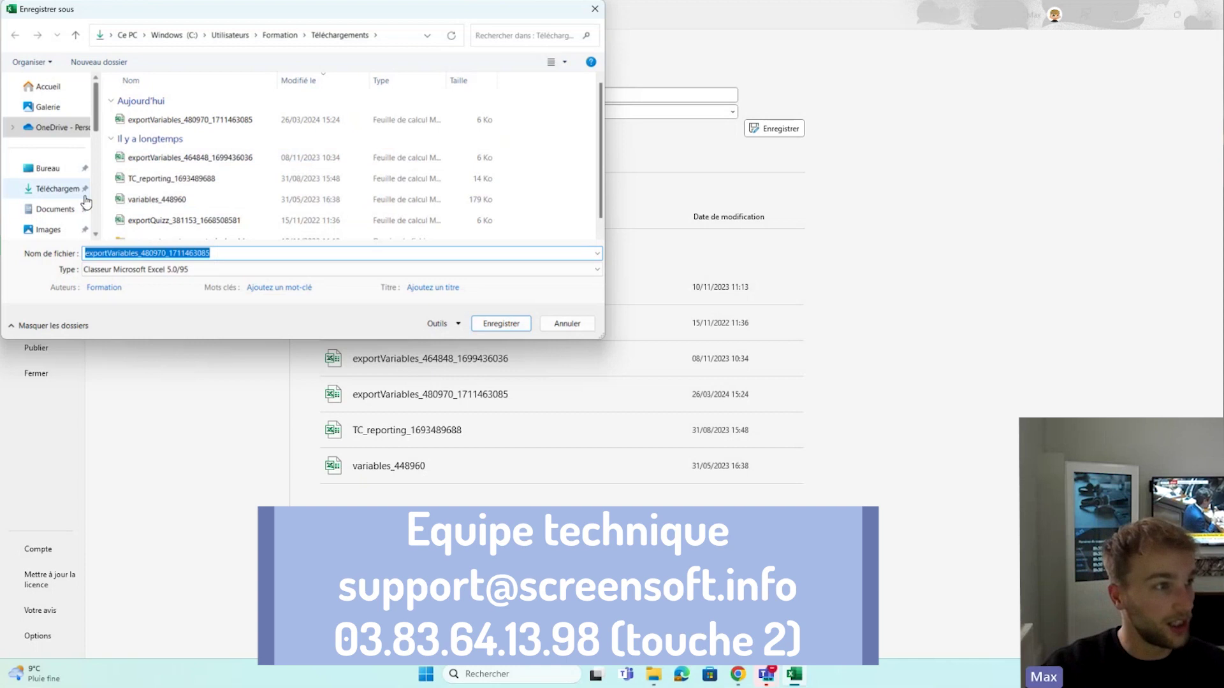
pyautogui.scroll(-2, 72, 184)
pyautogui.click(63, 169)
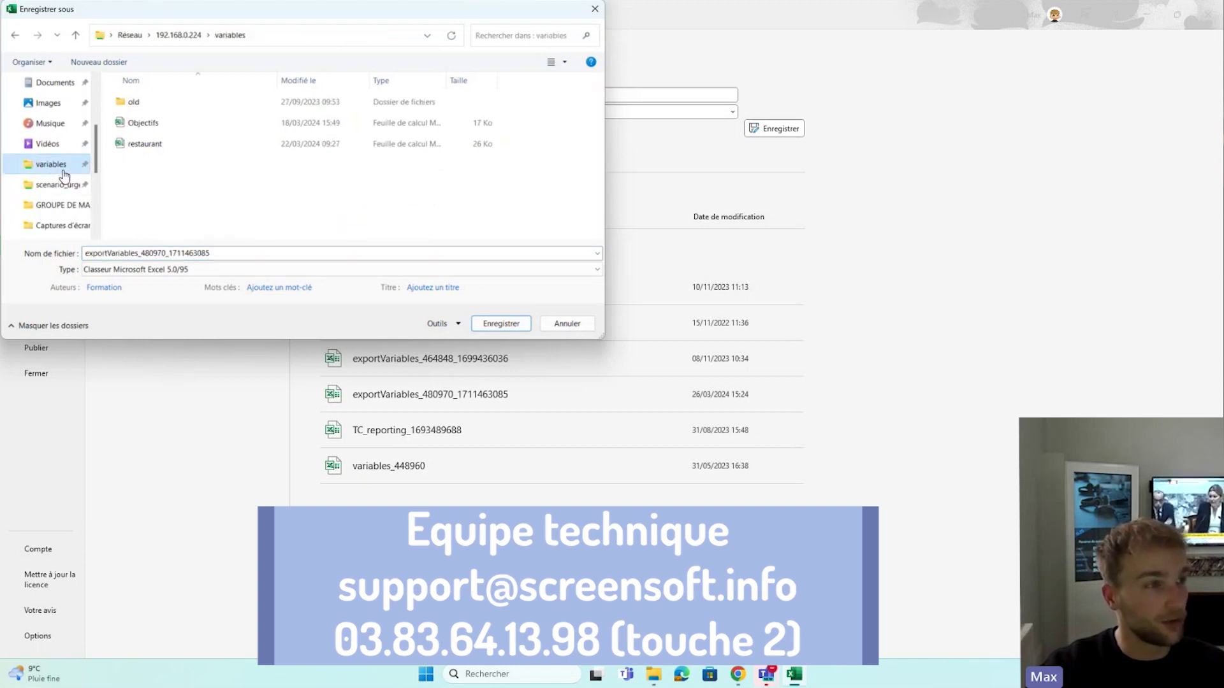
pyautogui.click(87, 271)
pyautogui.click(87, 270)
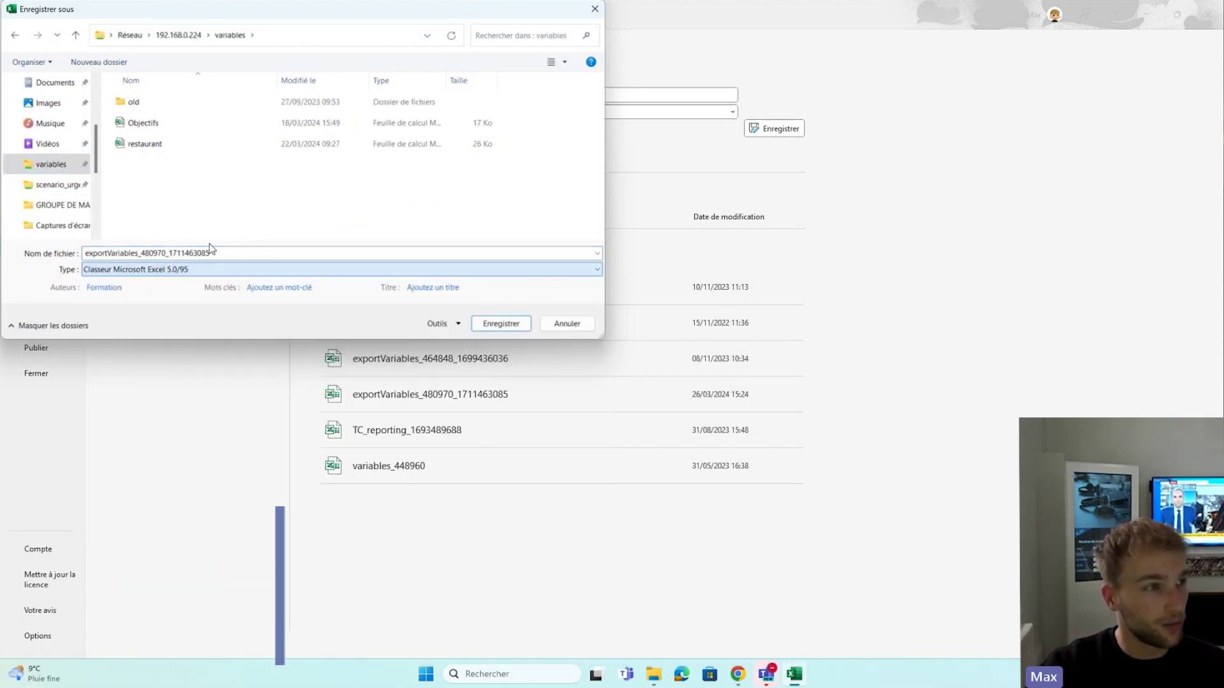
pyautogui.press('Return')
# Switch back to Screensoft and start an Excel import for "Commande en cours" using the shared file option
pyautogui.hotkey('alt', 'Tab')
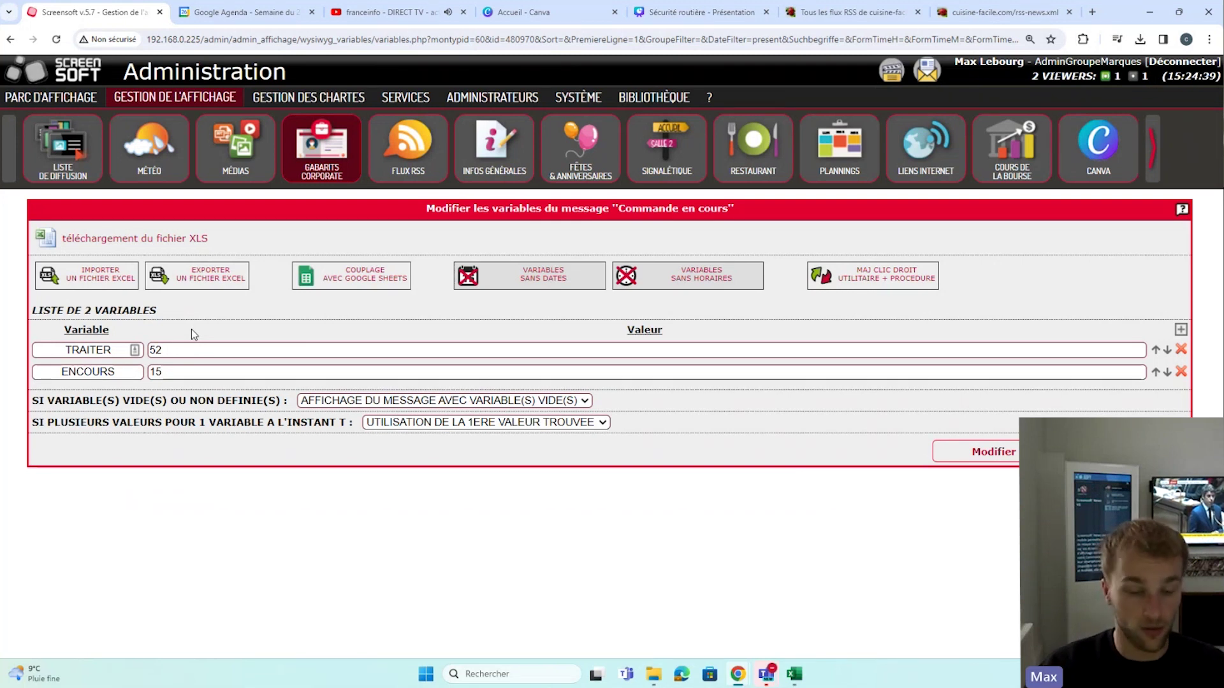
pyautogui.click(115, 282)
pyautogui.click(42, 260)
pyautogui.click(176, 257)
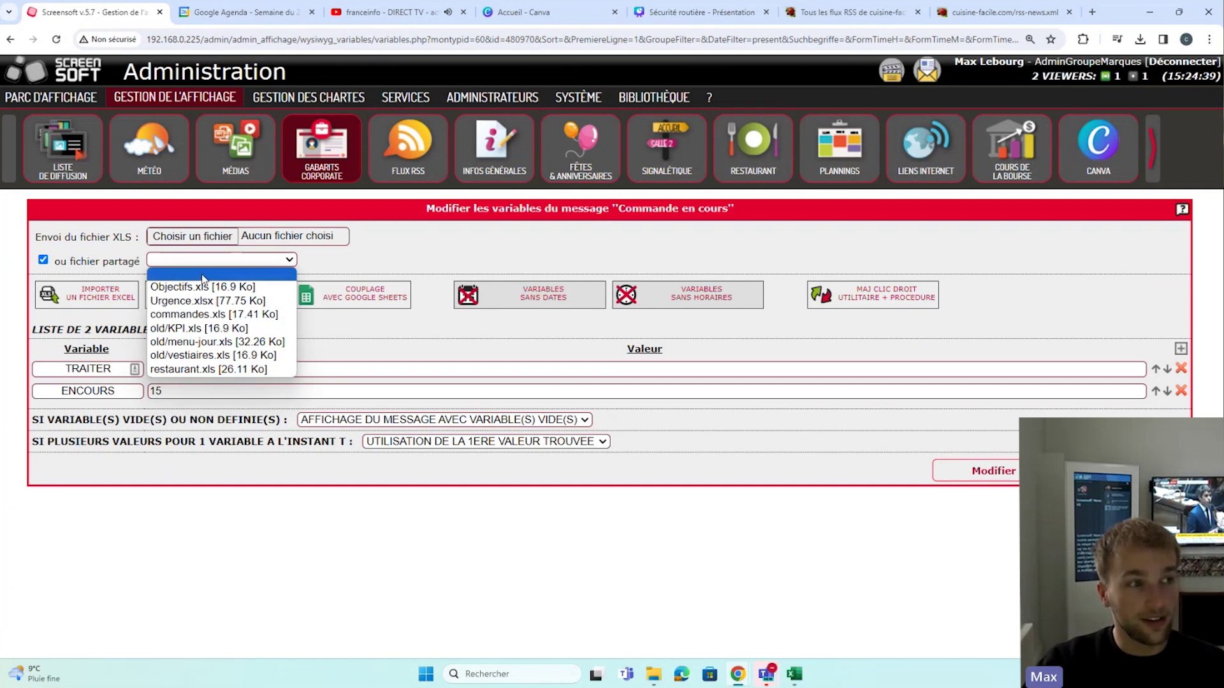
# Look up the commandes file in the shared variables folder in File Explorer, then close the folder window
pyautogui.click(660, 671)
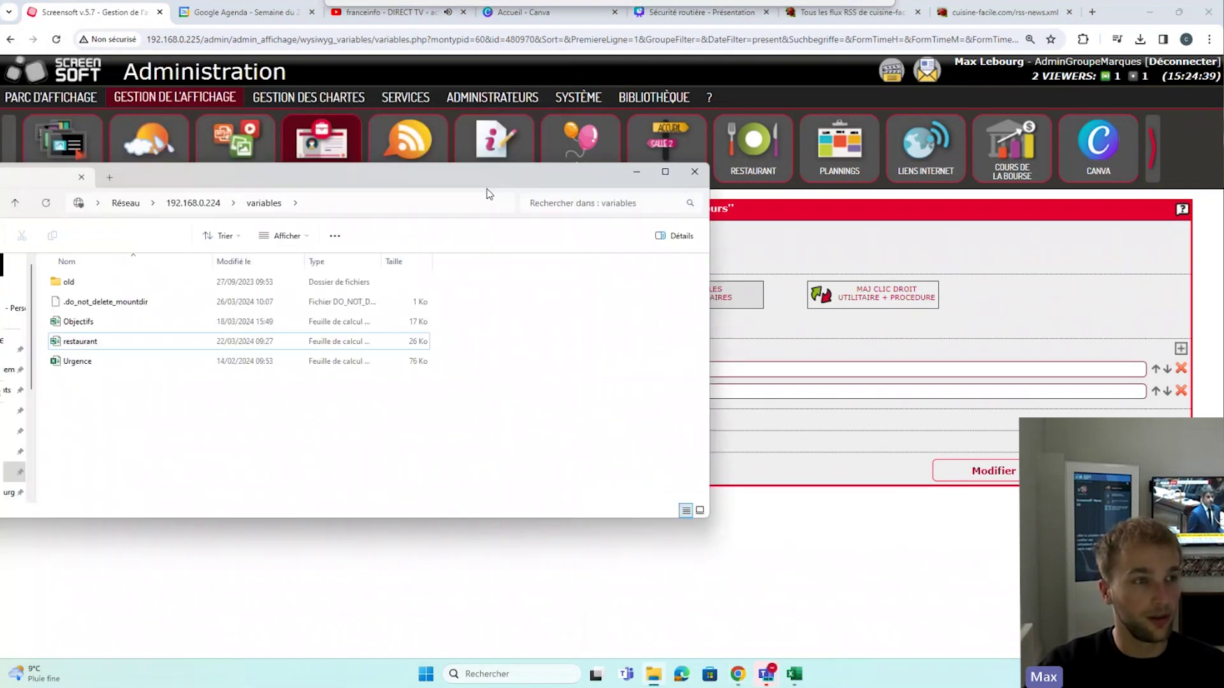
pyautogui.hotkey('alt', 'Up')
pyautogui.doubleClick(609, 273)
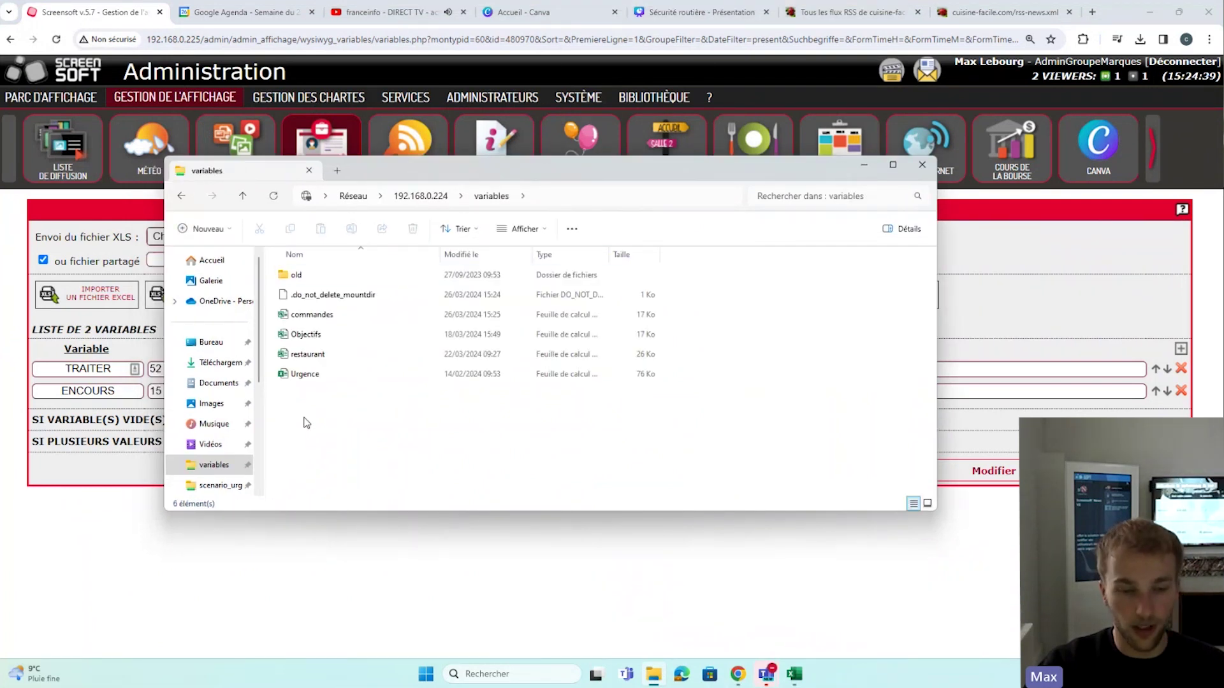
pyautogui.click(332, 314)
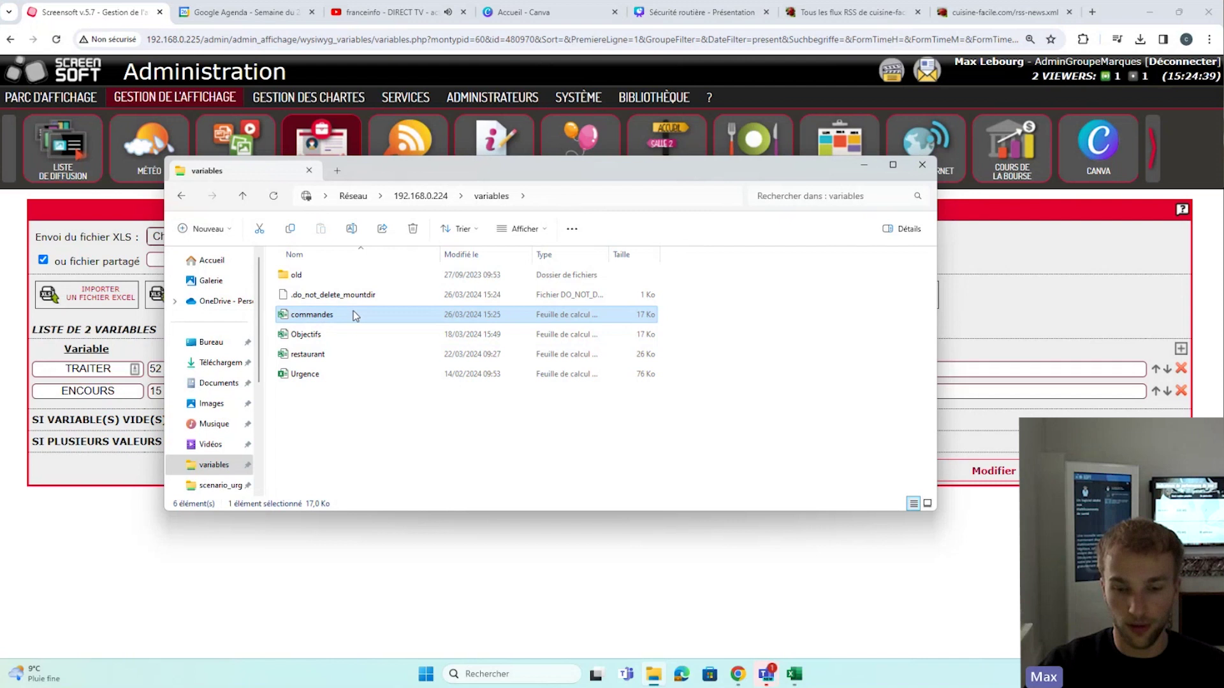
pyautogui.hotkey('alt', 'F4')
# Choose the shared file commandes.xls as the source of the "Commande en cours" variables and save the change
pyautogui.click(235, 258)
pyautogui.click(220, 316)
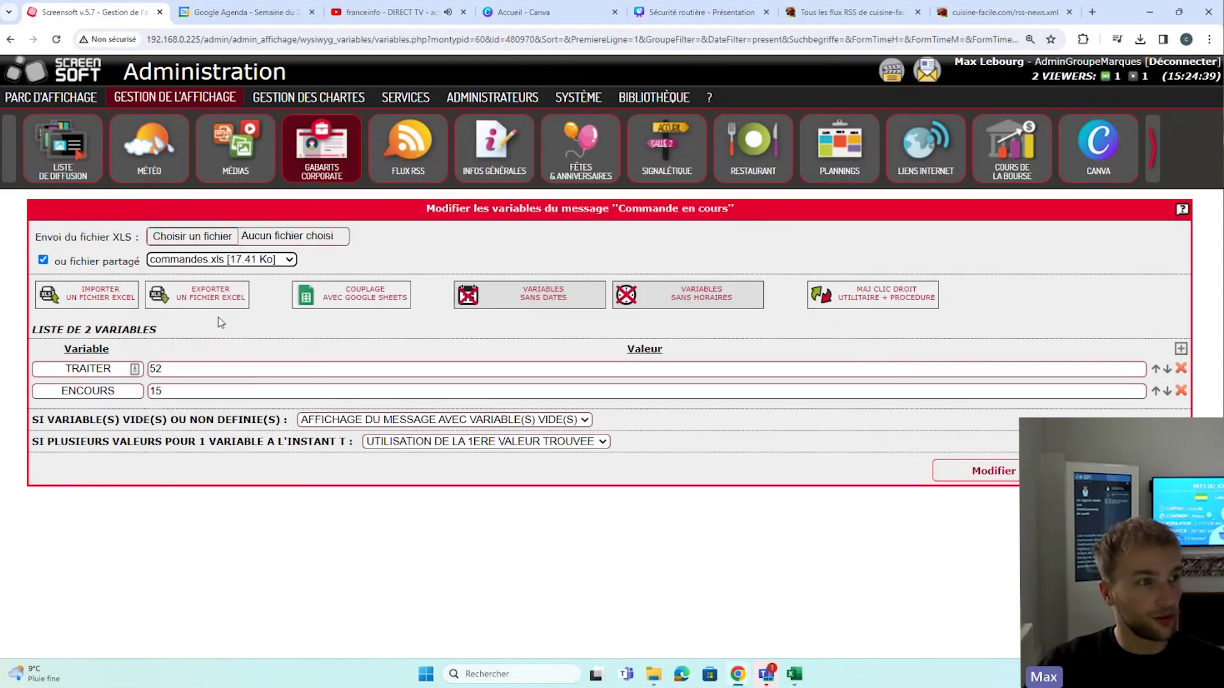
pyautogui.click(215, 386)
pyautogui.click(992, 487)
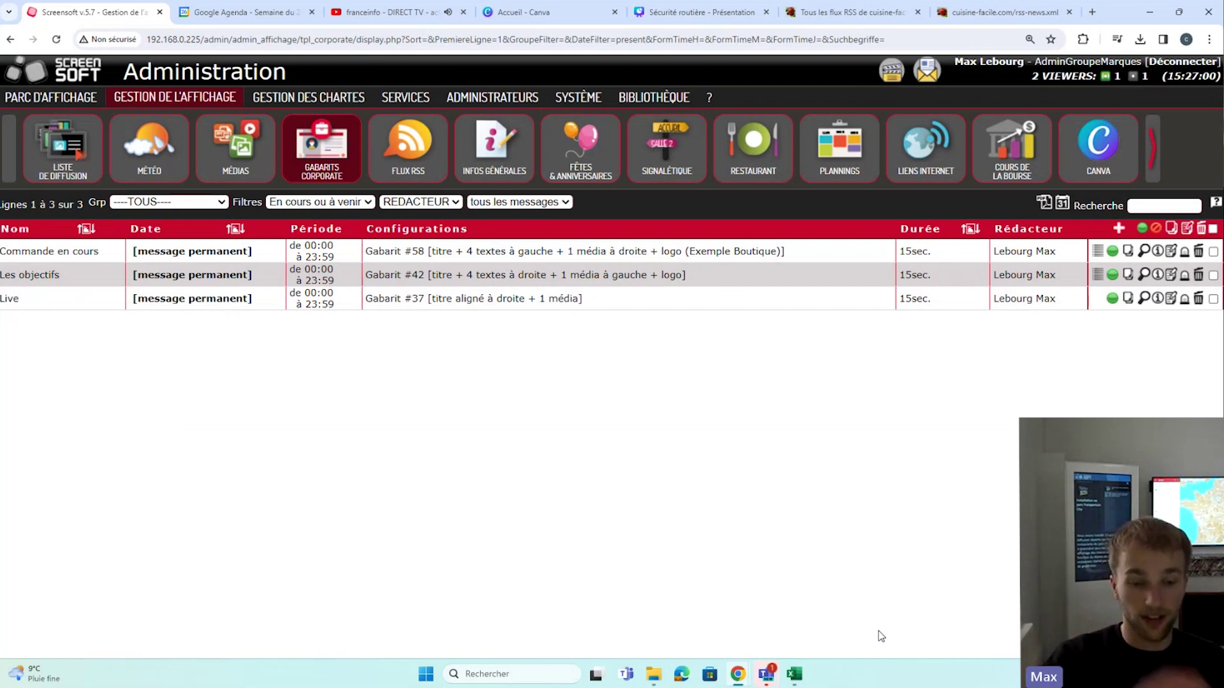
# Switch to the commandes workbook in Excel, set the ENCOURS variable to 23, and close the workbook
pyautogui.click(794, 675)
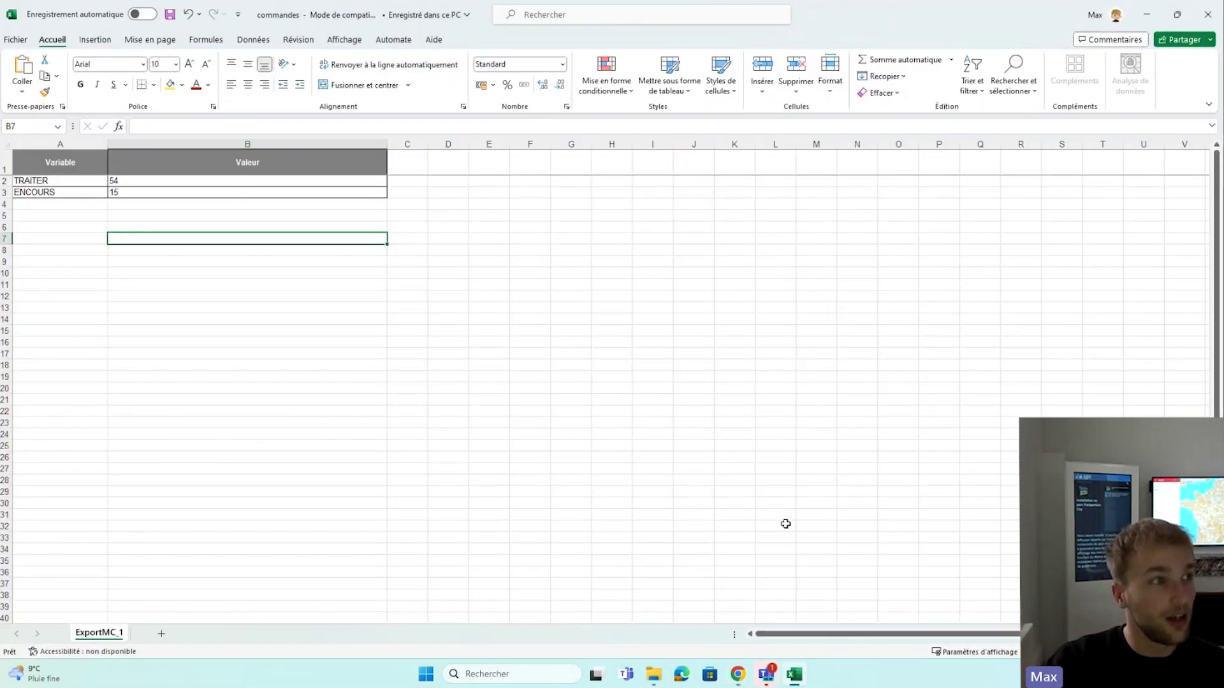
pyautogui.doubleClick(259, 195)
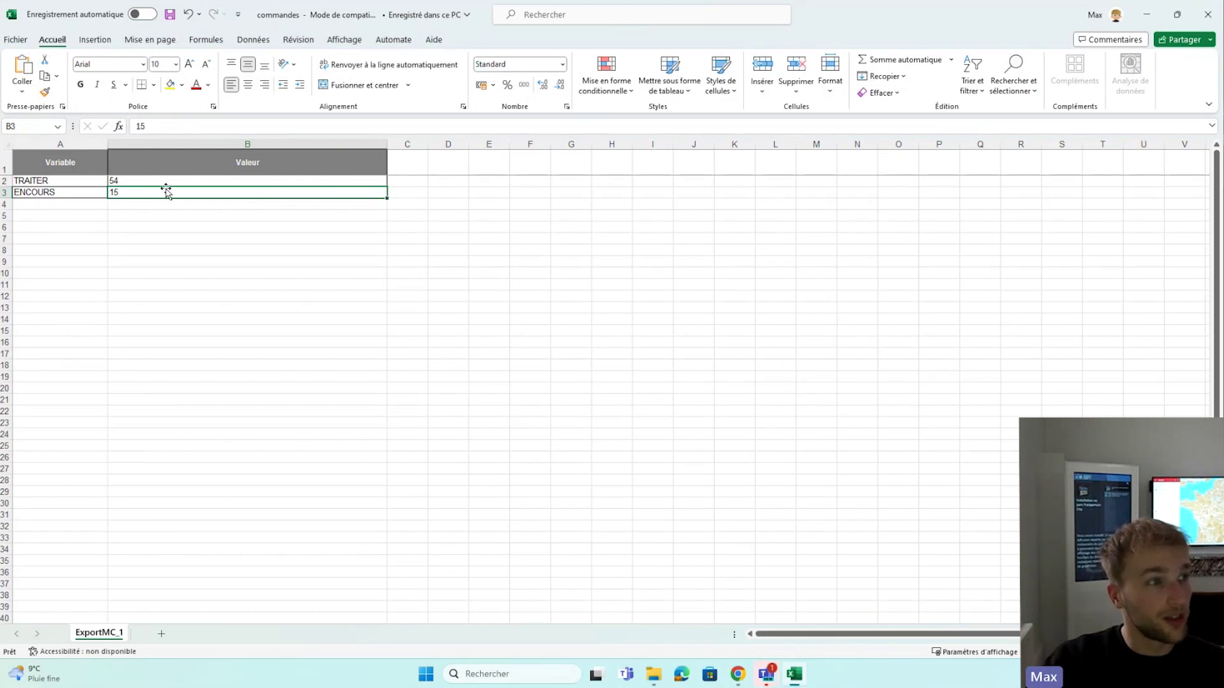
pyautogui.moveTo(115, 193); pyautogui.dragTo(50, 193)
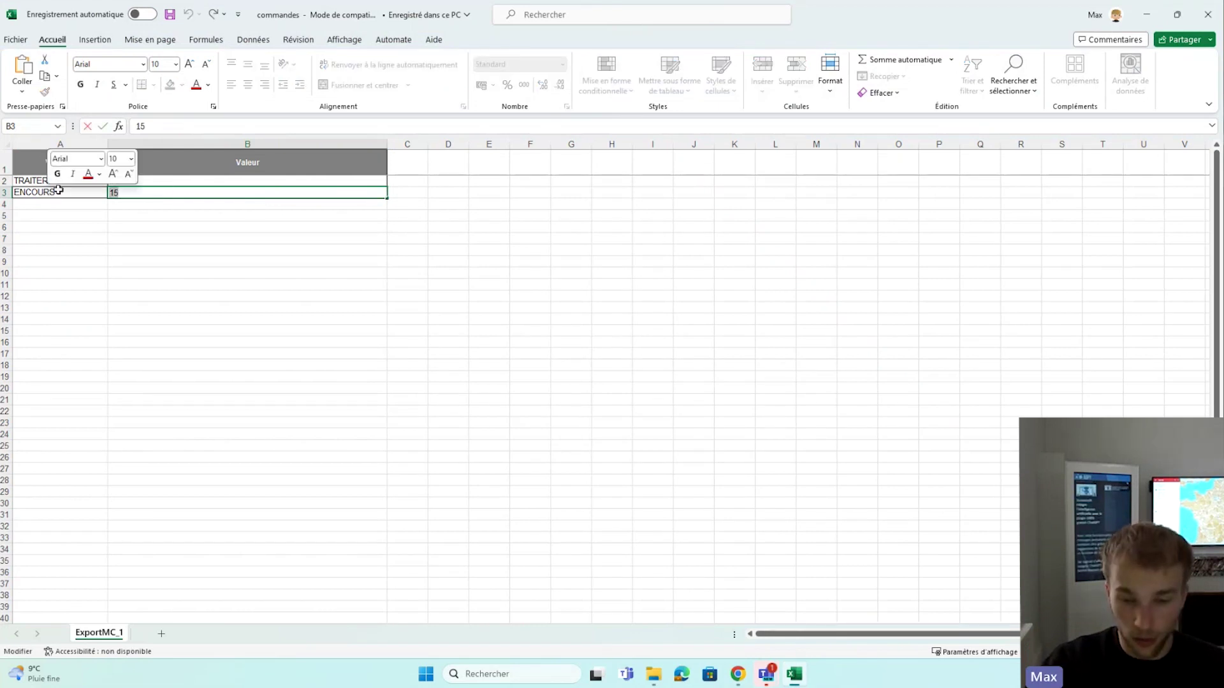
pyautogui.write('23')
pyautogui.click(290, 263)
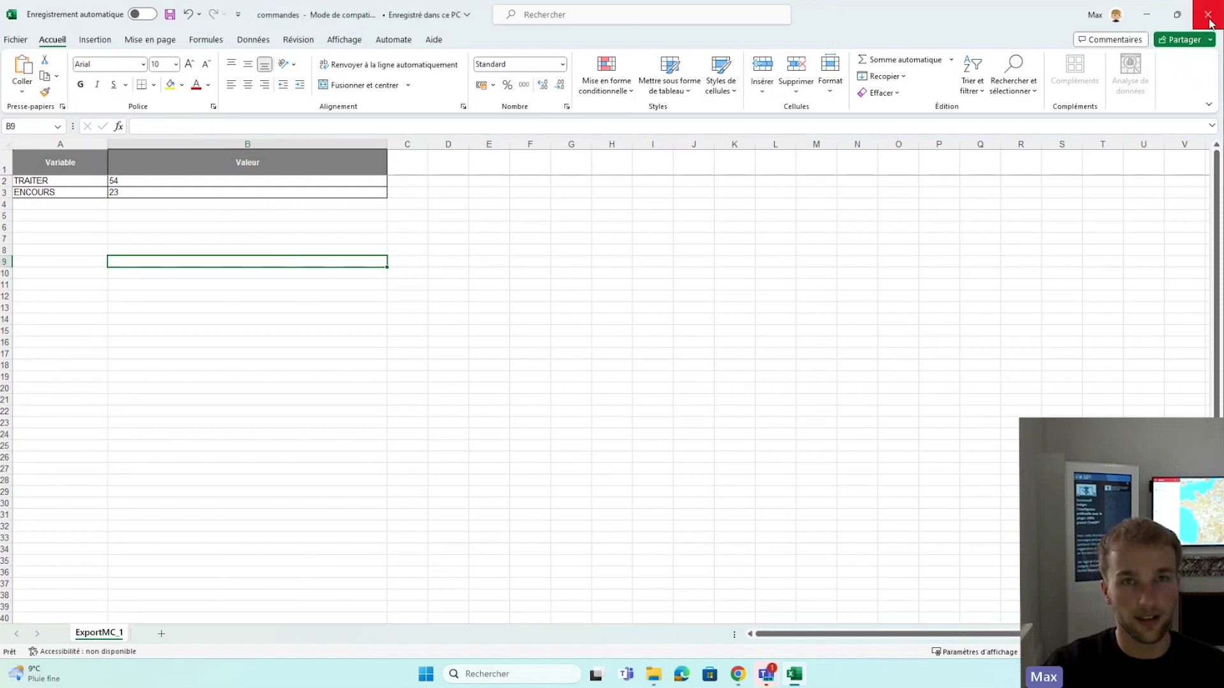
pyautogui.click(1208, 14)
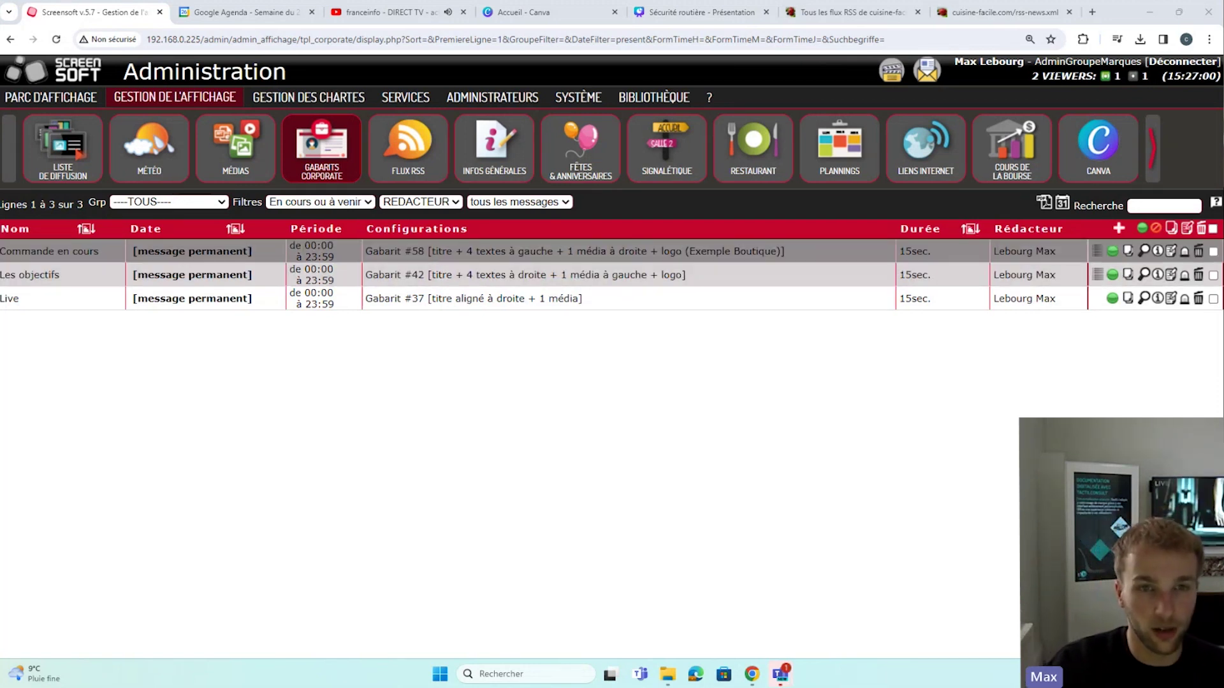
# Preview the "Commande en cours" message to check its variable values, then close the preview
pyautogui.click(1146, 254)
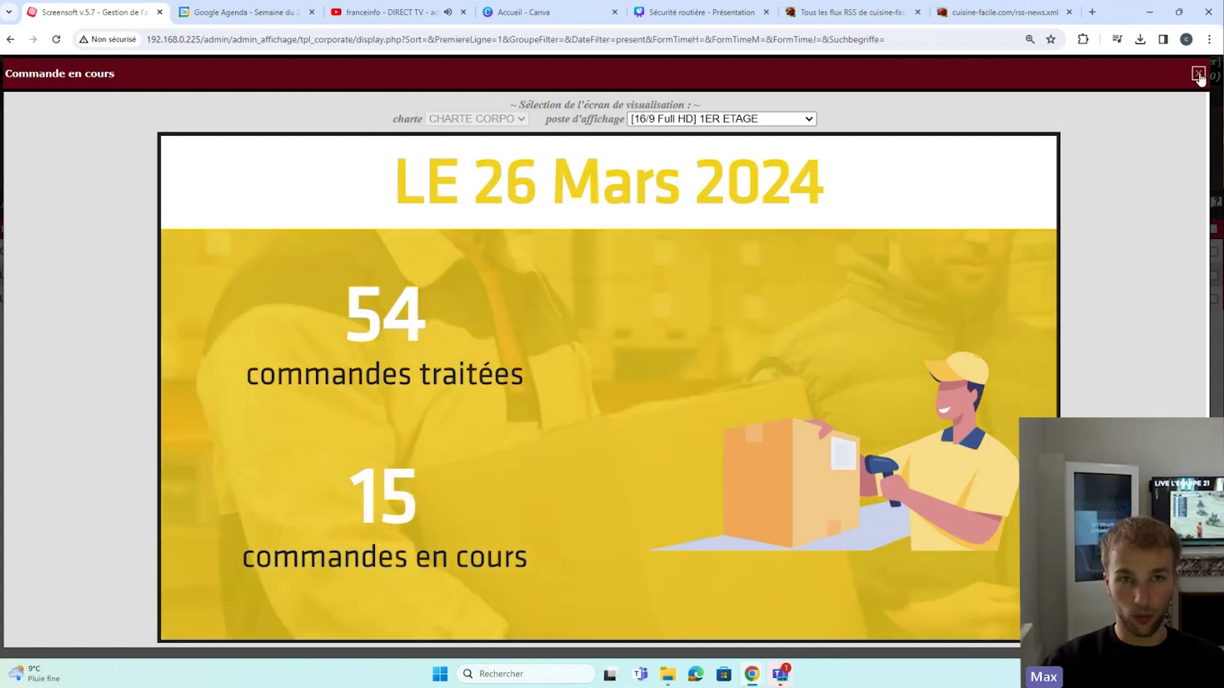
pyautogui.click(1198, 73)
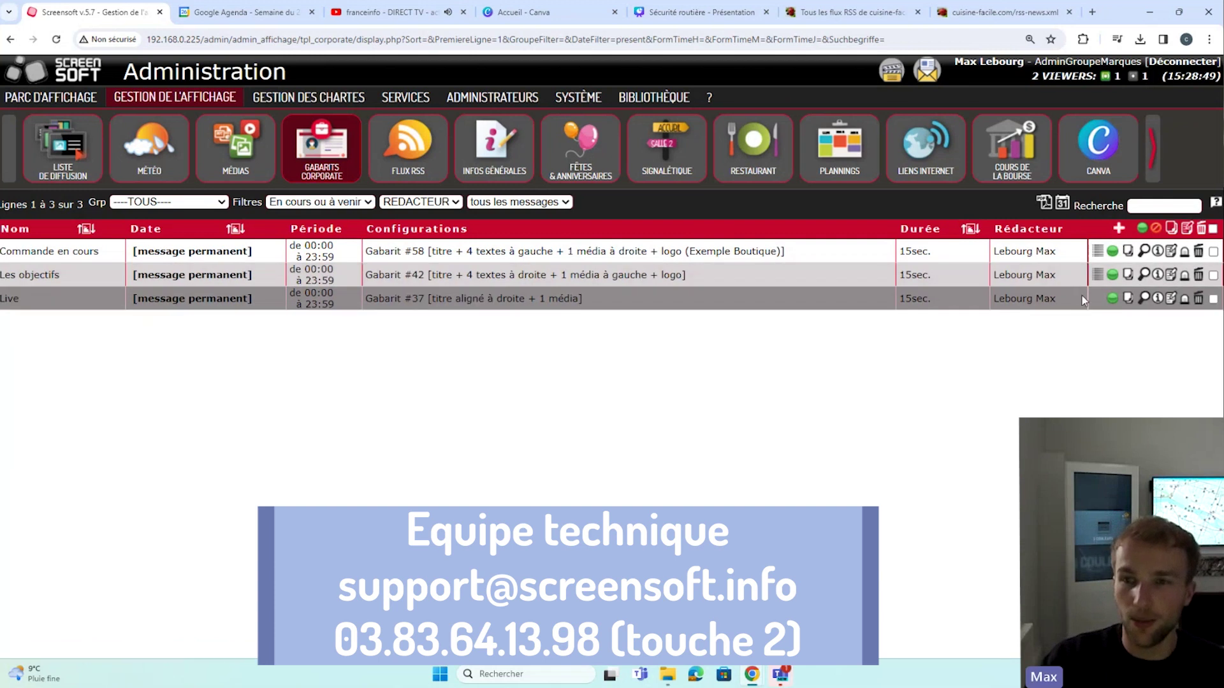
# Open the variables of the message "Les objectifs" and display the Google Sheets coupling options
pyautogui.click(1158, 274)
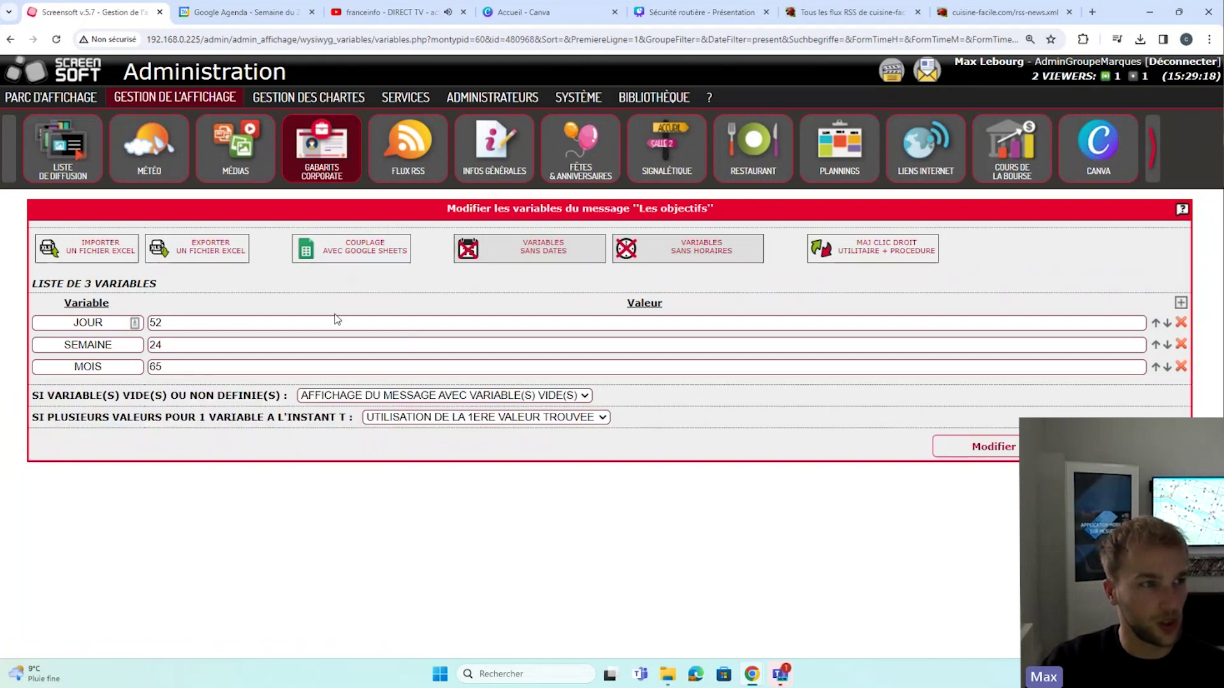
pyautogui.click(347, 253)
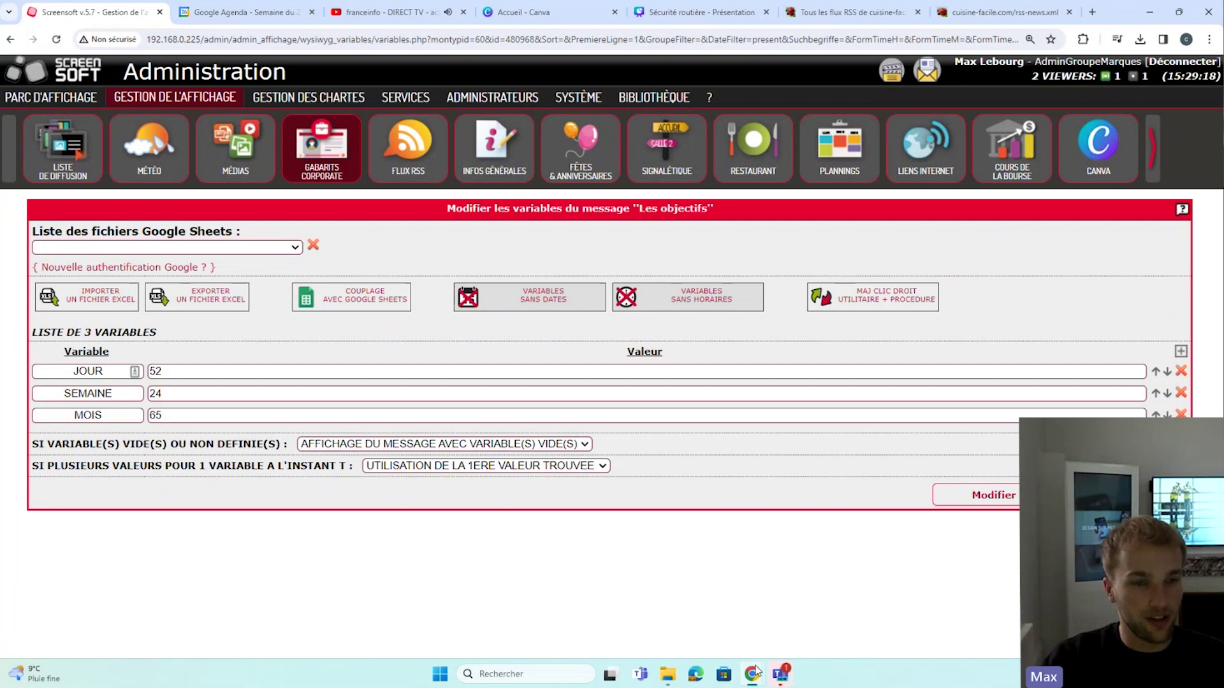
# Compare the JOUR, SEMAINE and MOIS values in the Objectifs Google Sheet with the message's variables in Screensoft
pyautogui.moveTo(754, 673)
pyautogui.click(848, 593)
pyautogui.click(106, 14)
pyautogui.click(113, 171)
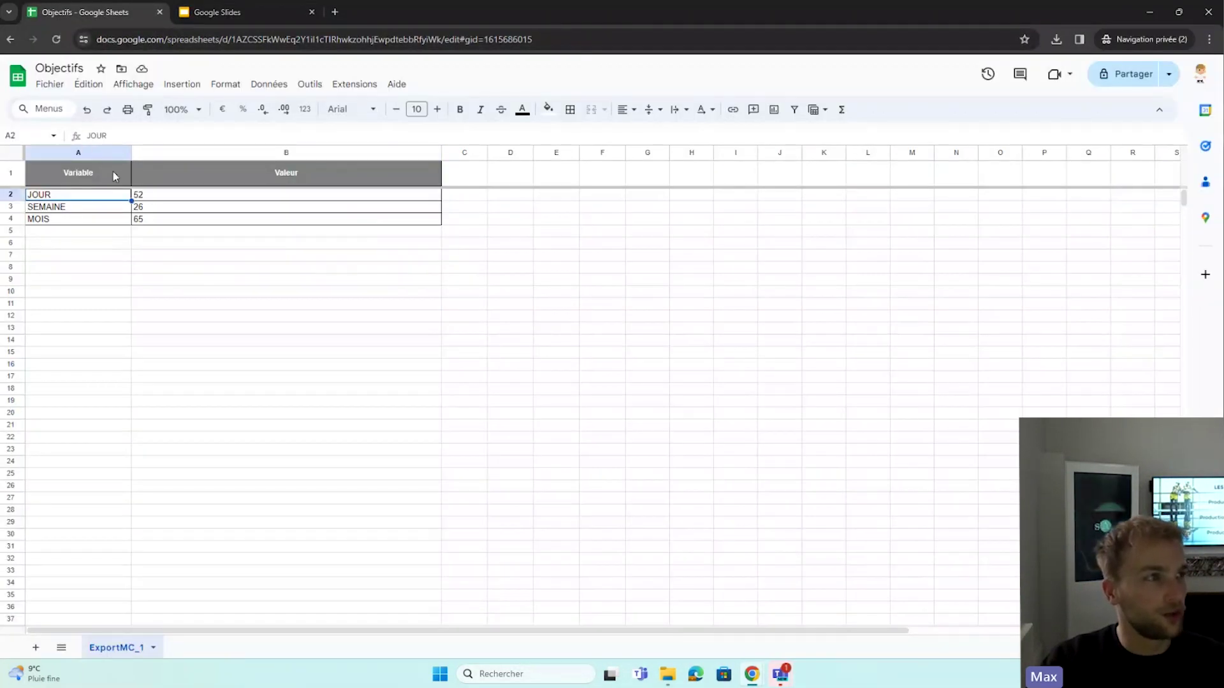
pyautogui.click(160, 197)
pyautogui.keyDown('shift'); pyautogui.click(159, 219); pyautogui.keyUp('shift')
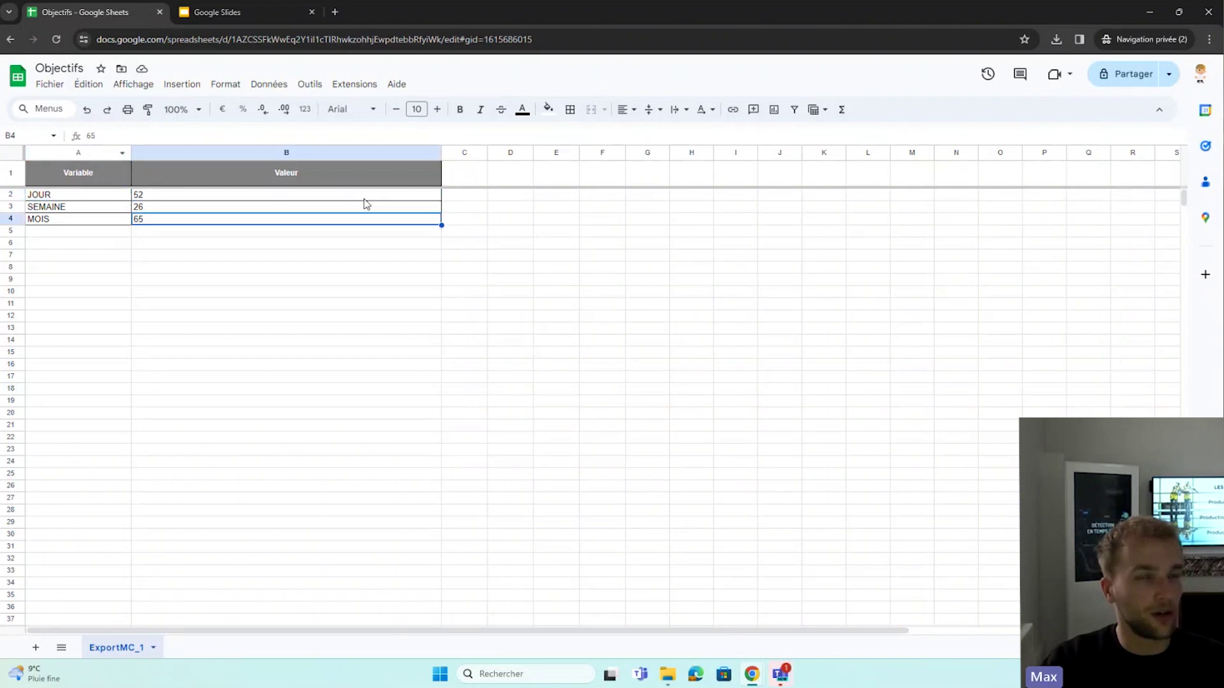
pyautogui.hotkey('alt', 'Tab')
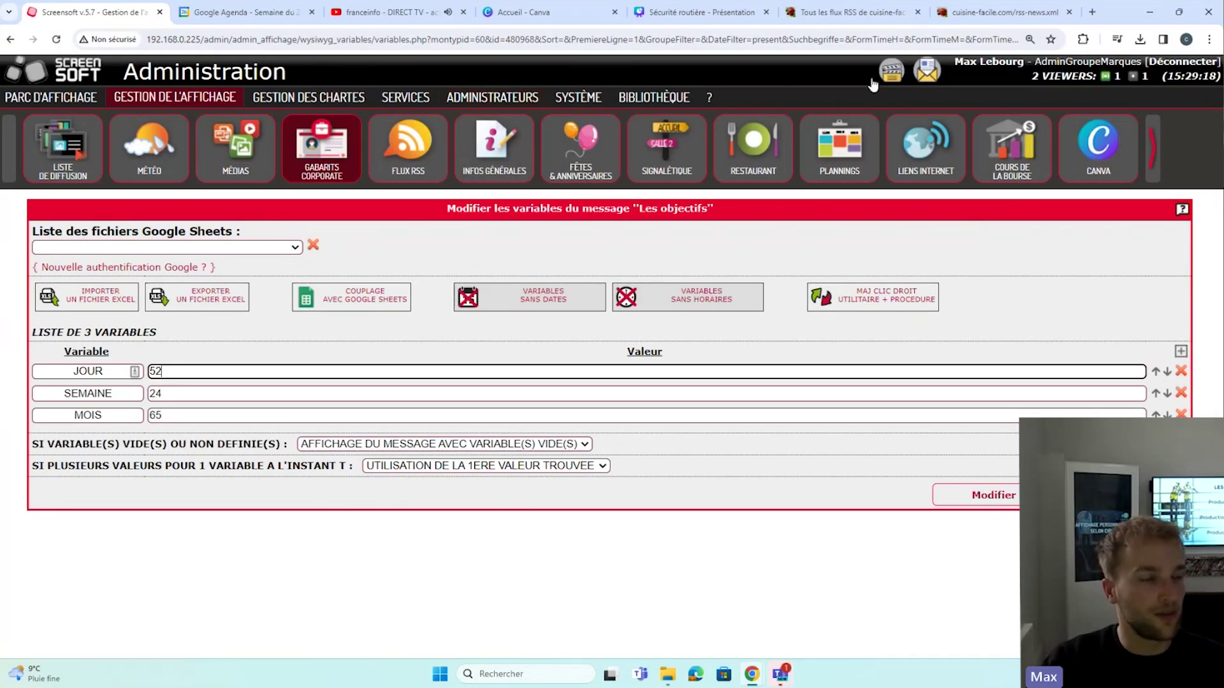
pyautogui.hotkey('alt', 'Tab')
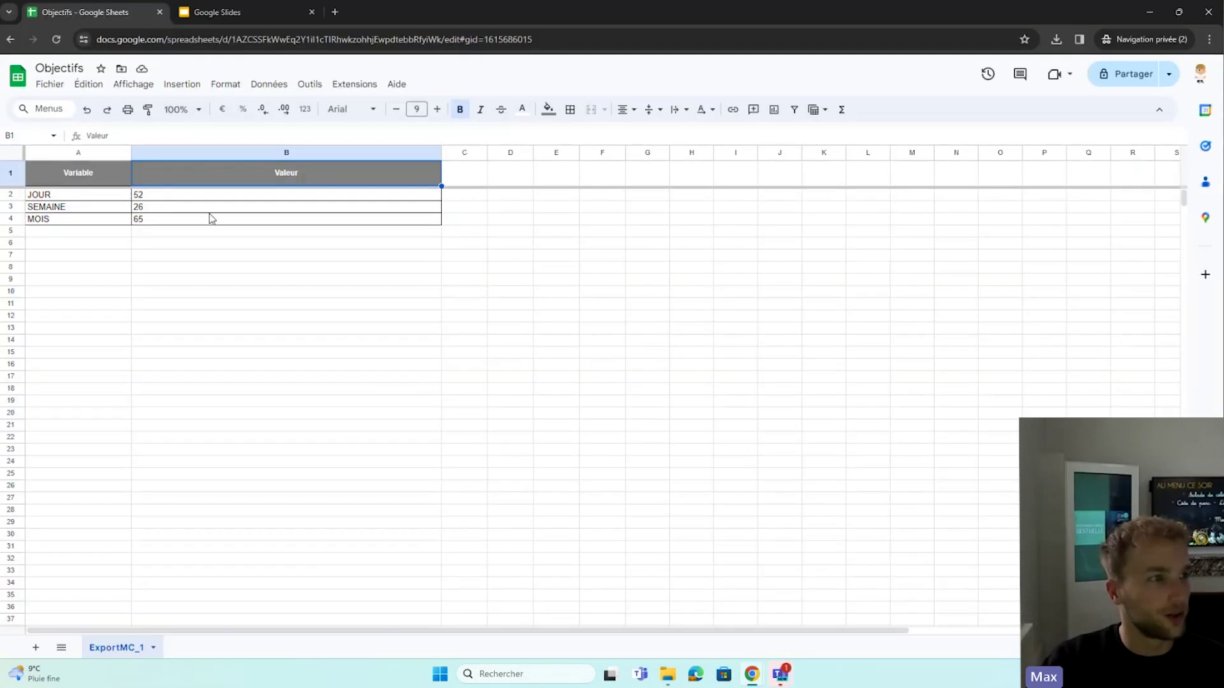
pyautogui.hotkey('alt', 'Tab')
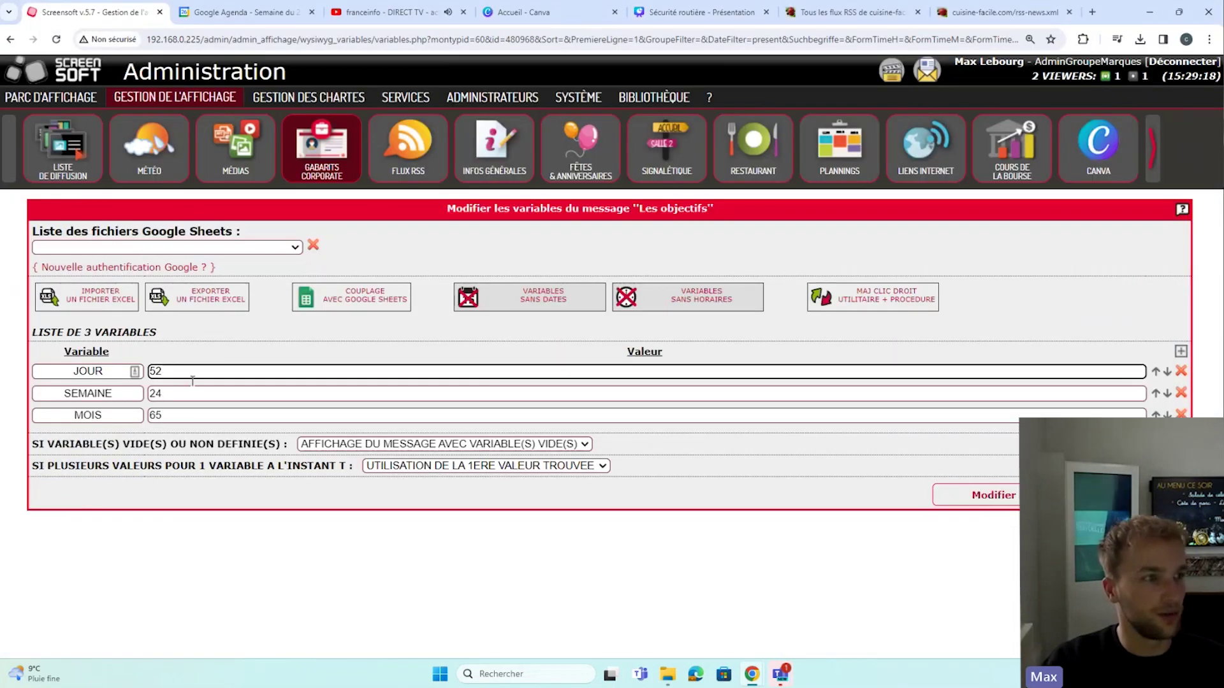
# Couple the variables of "Les objectifs" with the Google Sheets file Objectifs, save them, and check the message preview
pyautogui.click(170, 246)
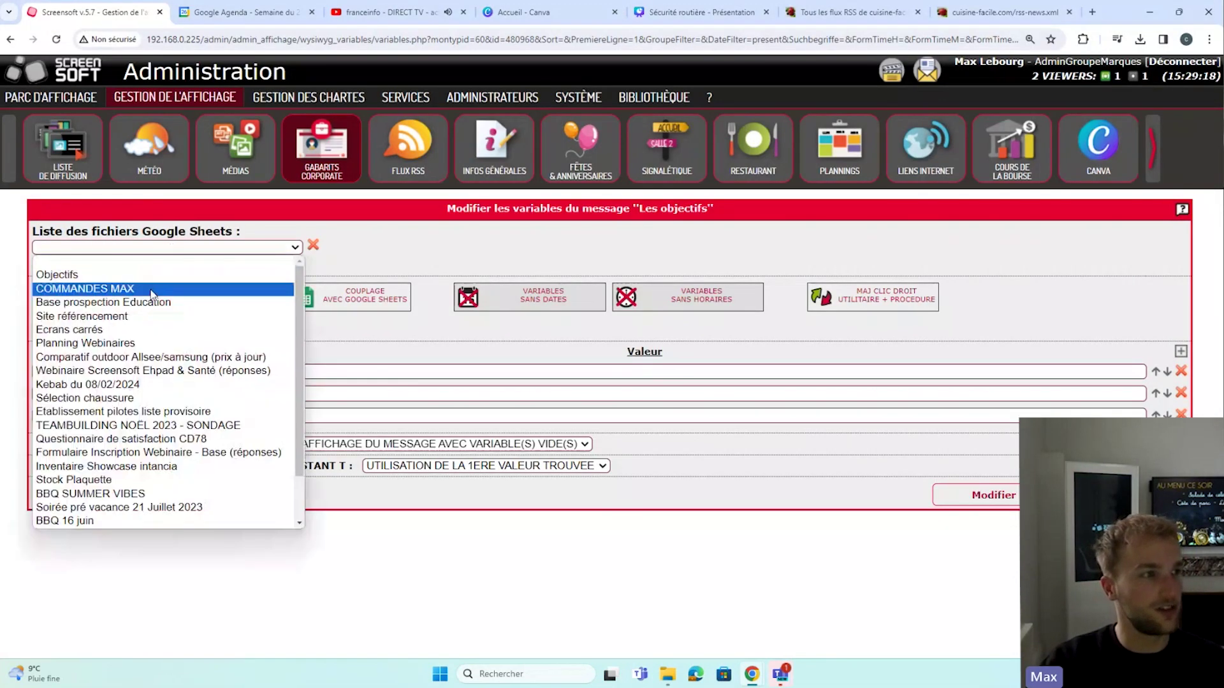
pyautogui.click(111, 275)
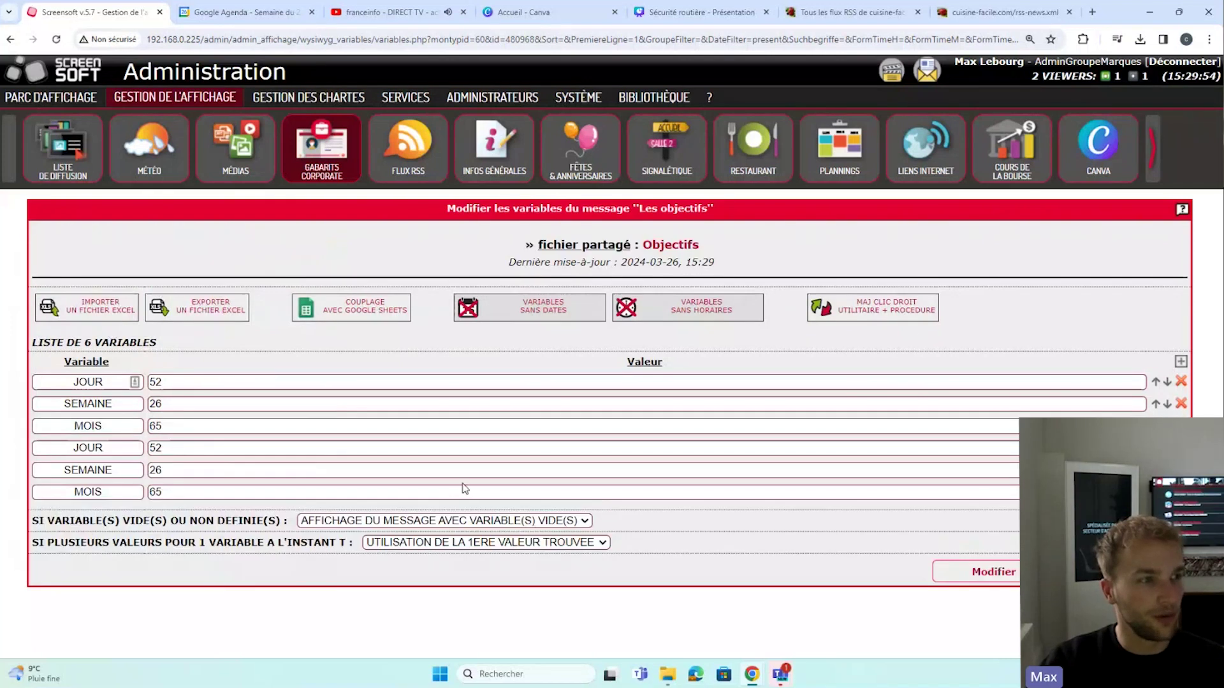
pyautogui.click(995, 572)
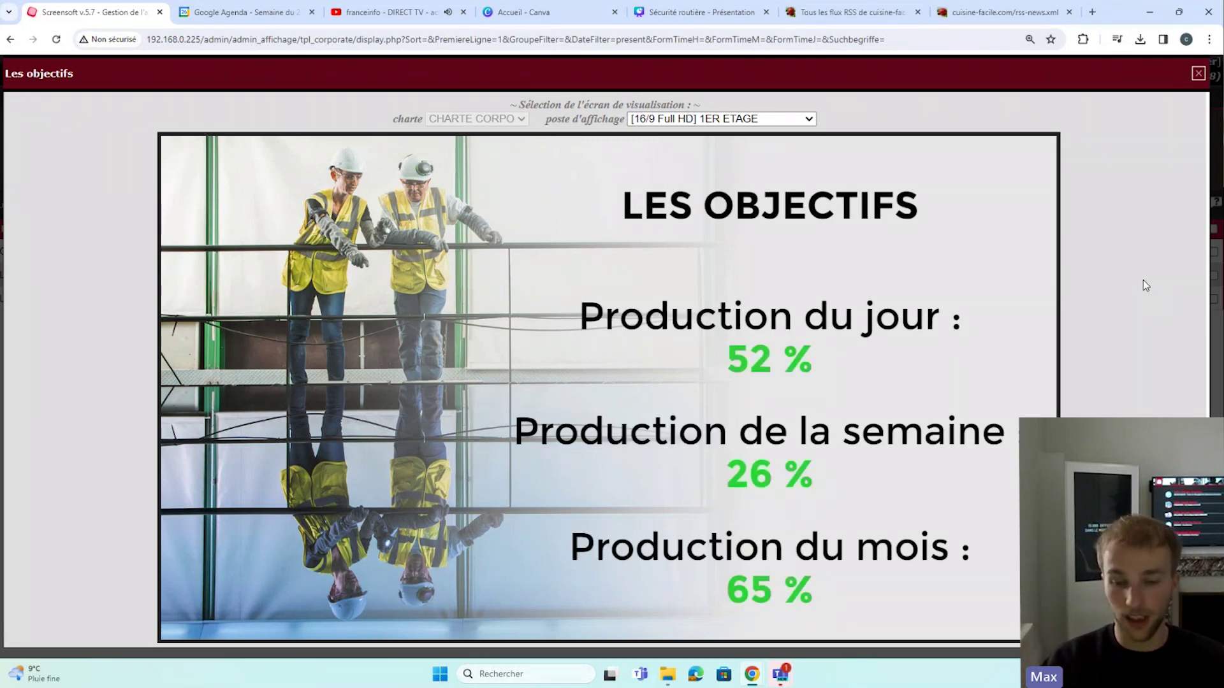
pyautogui.press('Escape')
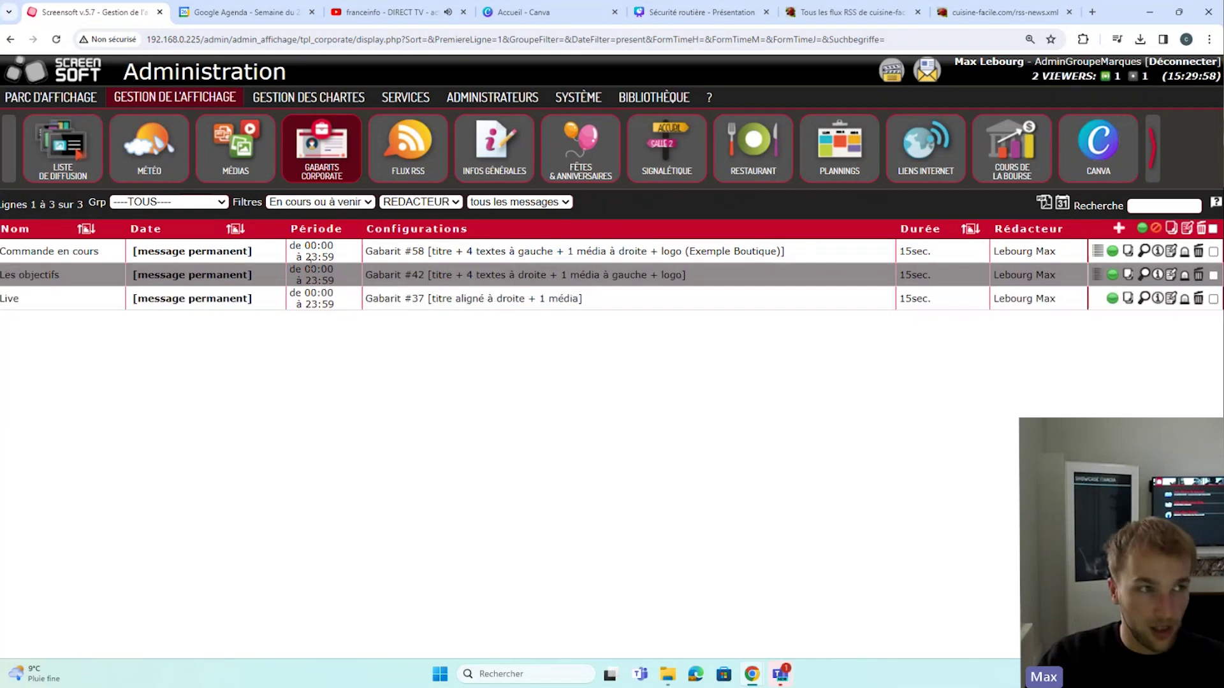
# Go to the general information messages (Infos générales) and preview "Indicateurs de performance"
pyautogui.click(522, 169)
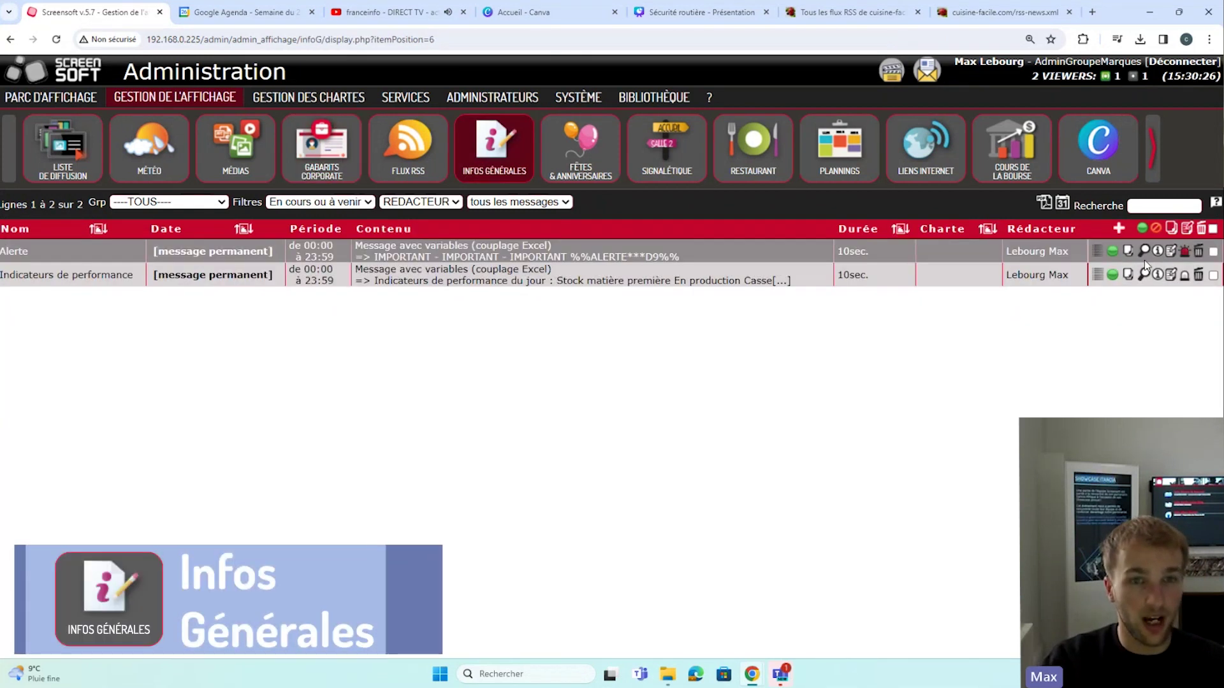
pyautogui.click(1144, 275)
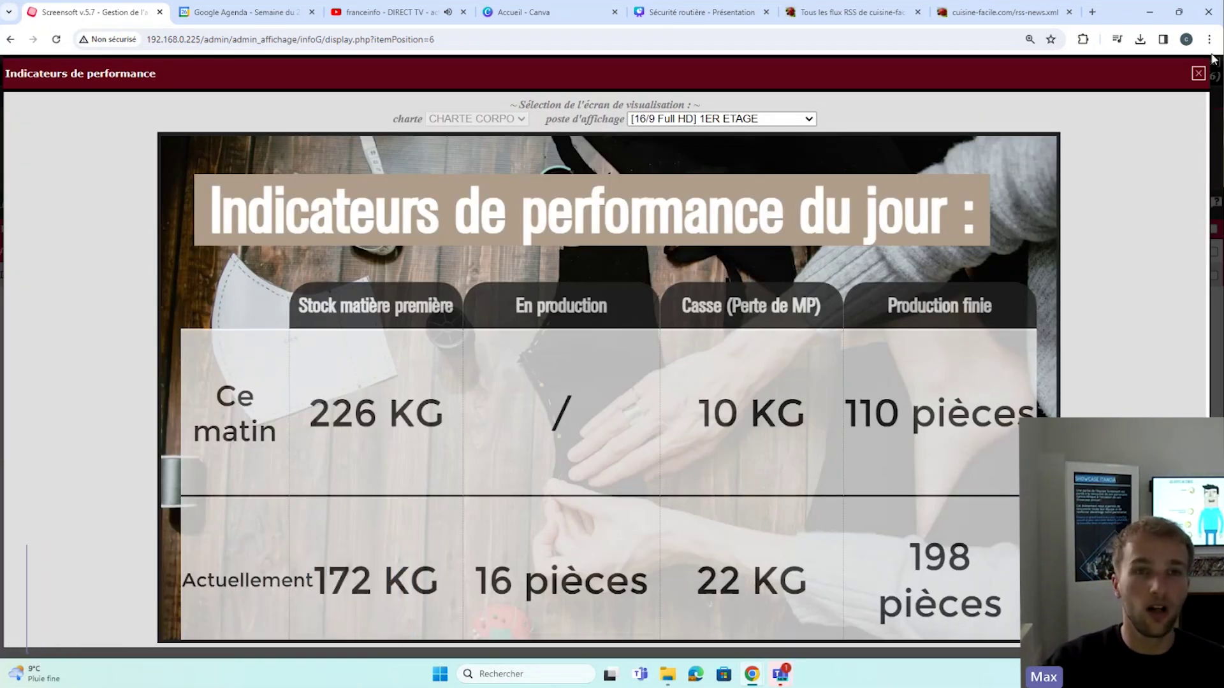
# Open the "Indicateurs de performance" message for editing and examine the variables used in its table cells
pyautogui.click(598, 390)
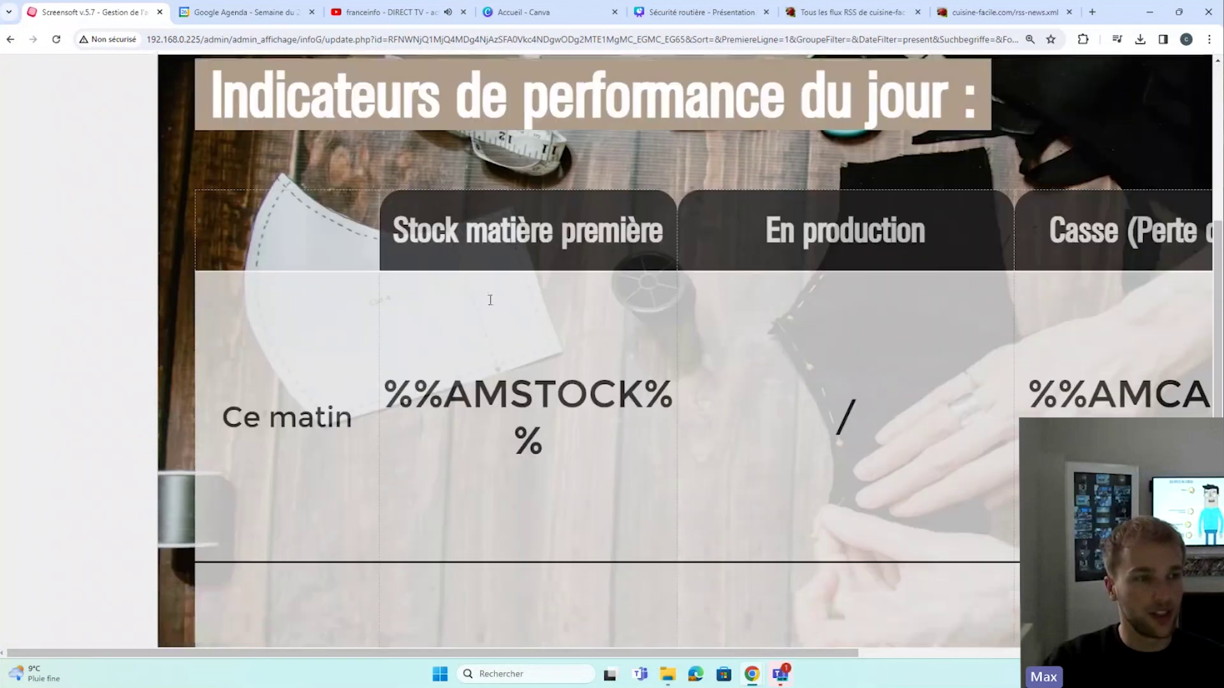
pyautogui.scroll(-10, 484, 293)
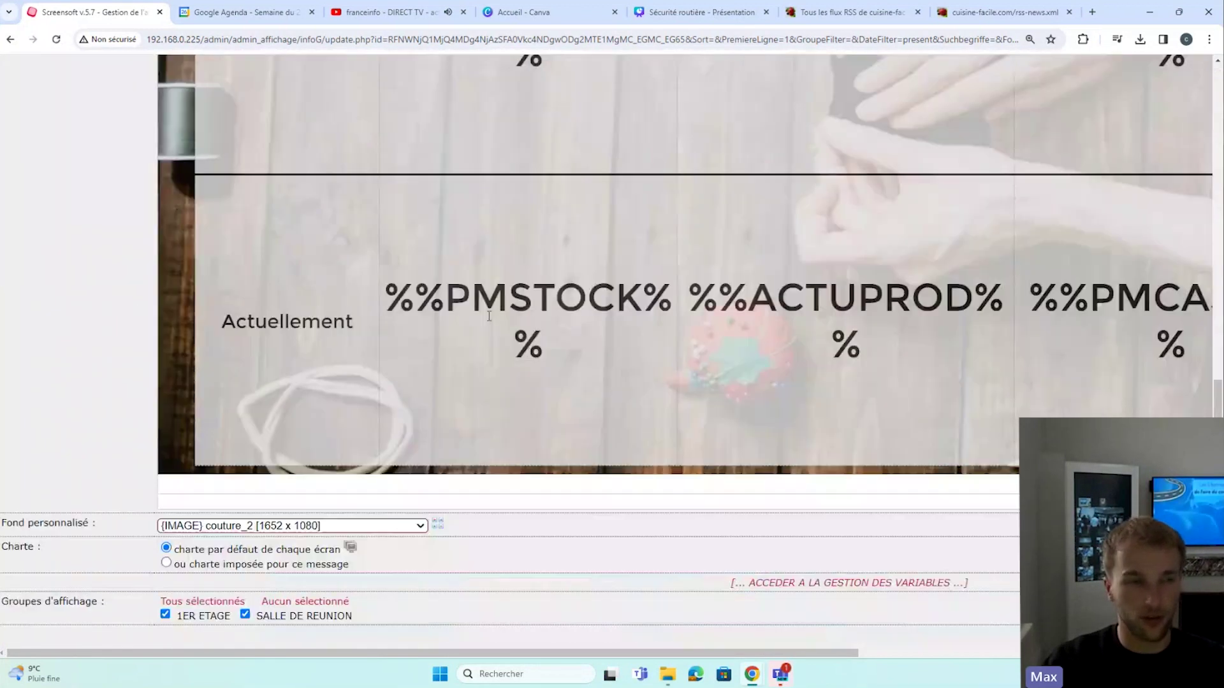
pyautogui.scroll(5, 462, 255)
pyautogui.scroll(-3, 462, 254)
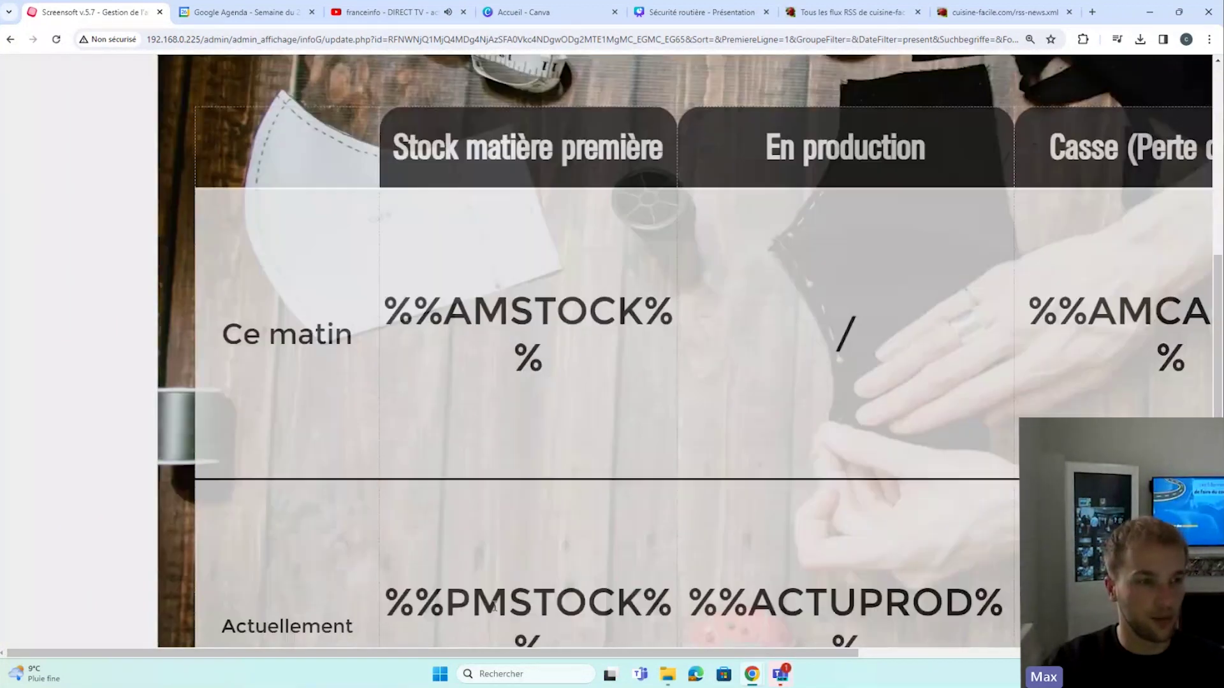
# Examine the remaining variable columns of the "Indicateurs de performance" table, return to the message list and preview the message
pyautogui.moveTo(525, 645); pyautogui.dragTo(668, 646)
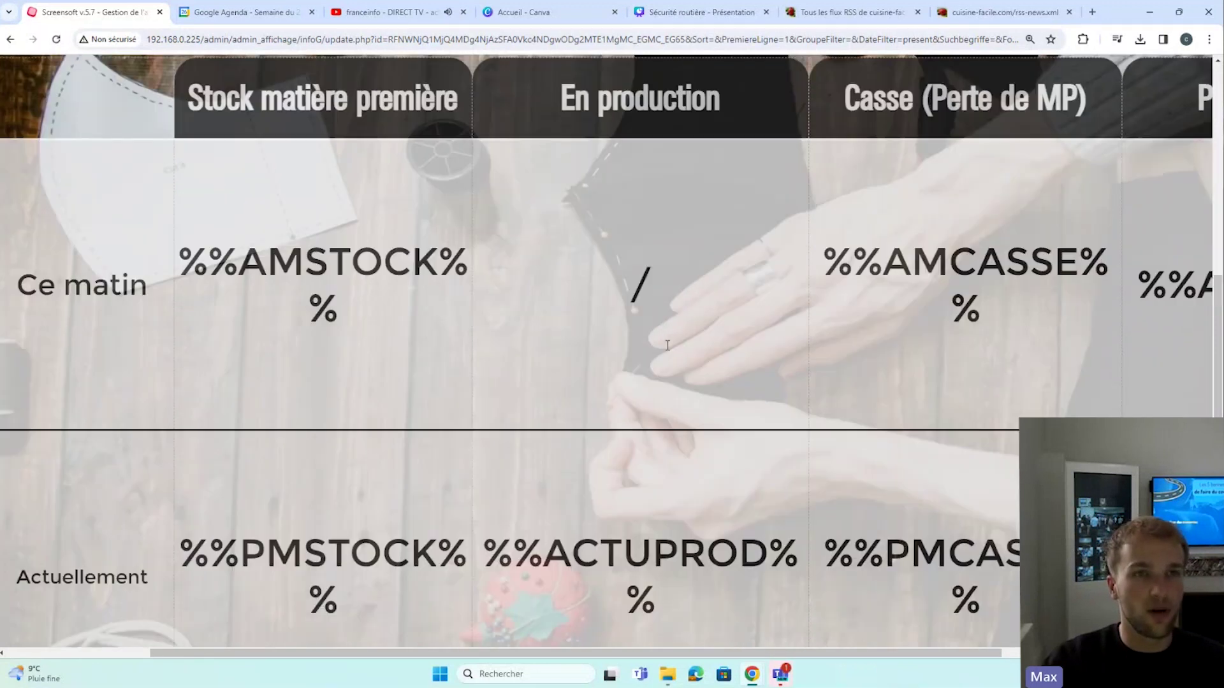
pyautogui.scroll(-1, 753, 539)
pyautogui.scroll(-3, 753, 539)
pyautogui.moveTo(842, 653); pyautogui.dragTo(1043, 653)
pyautogui.click(995, 611)
pyautogui.click(1149, 275)
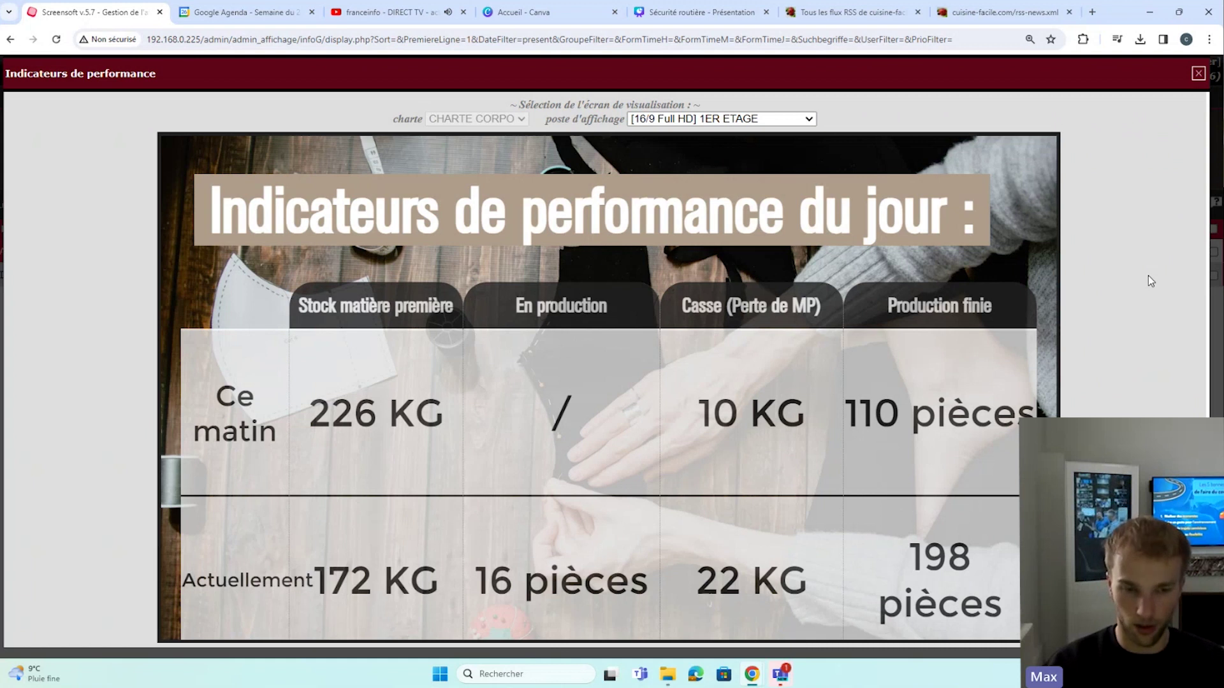
pyautogui.click(1198, 74)
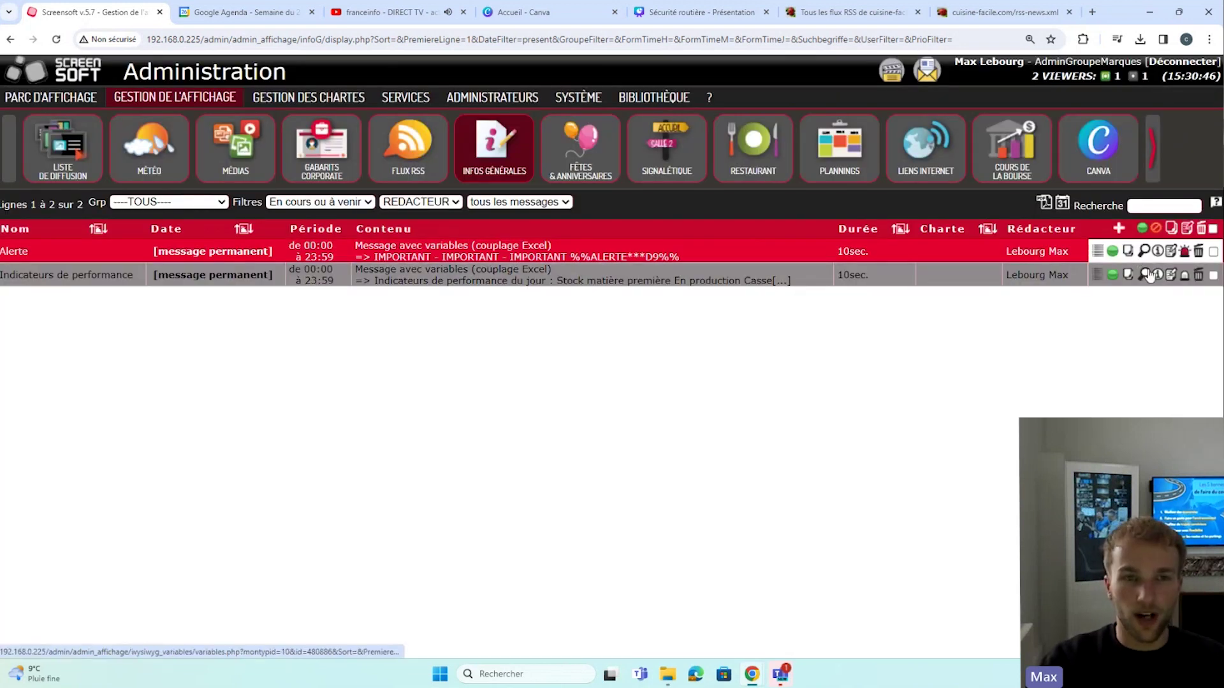
# Open the Urgence workbook from the shared variables folder, enter "Urgence" in alert cell D9, and save and close it
pyautogui.click(667, 674)
pyautogui.doubleClick(355, 376)
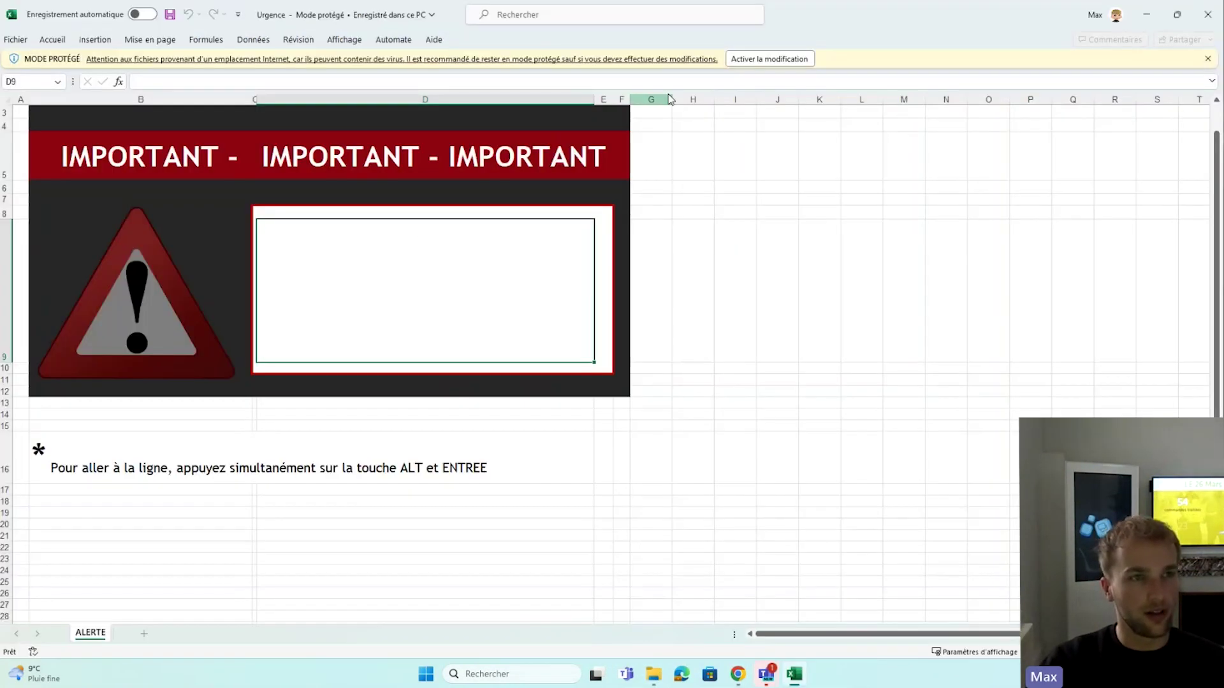
pyautogui.doubleClick(409, 311)
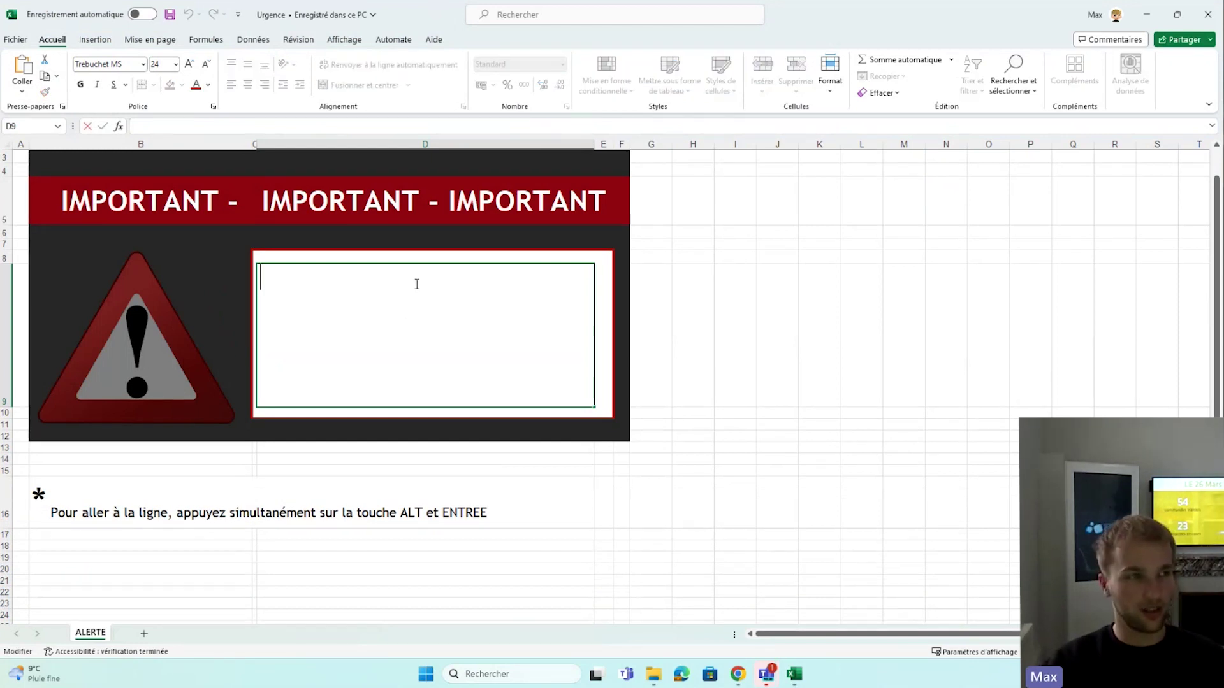
pyautogui.write('Urgence')
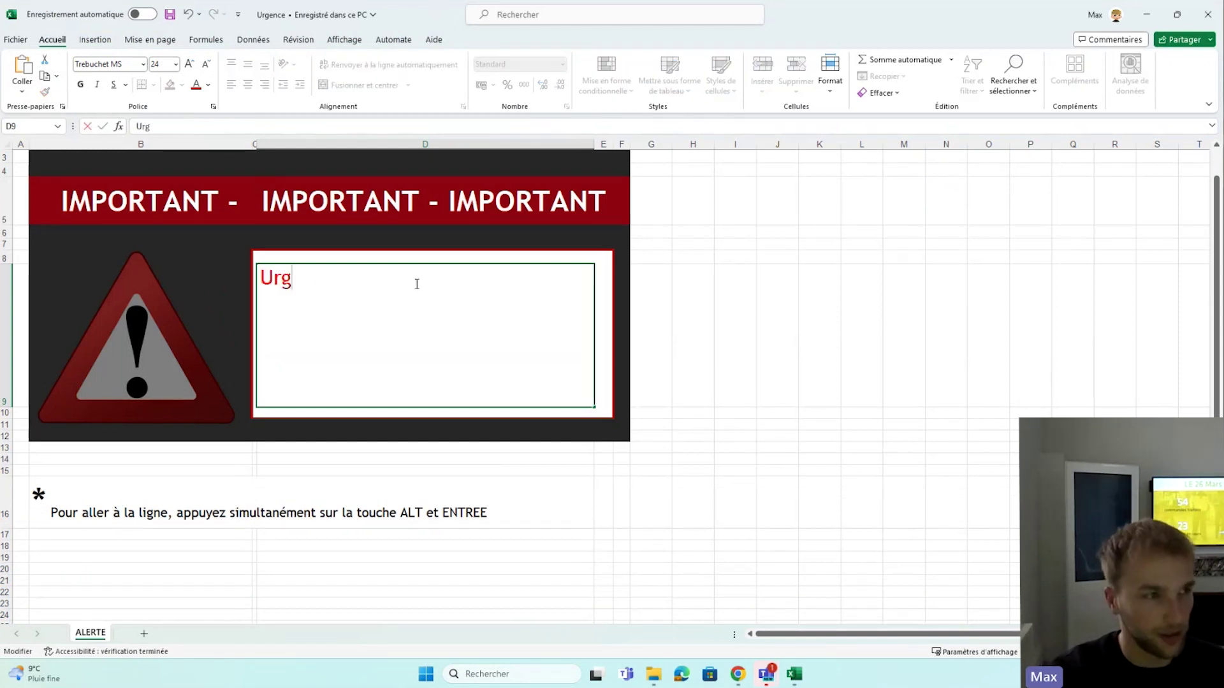
pyautogui.click(725, 330)
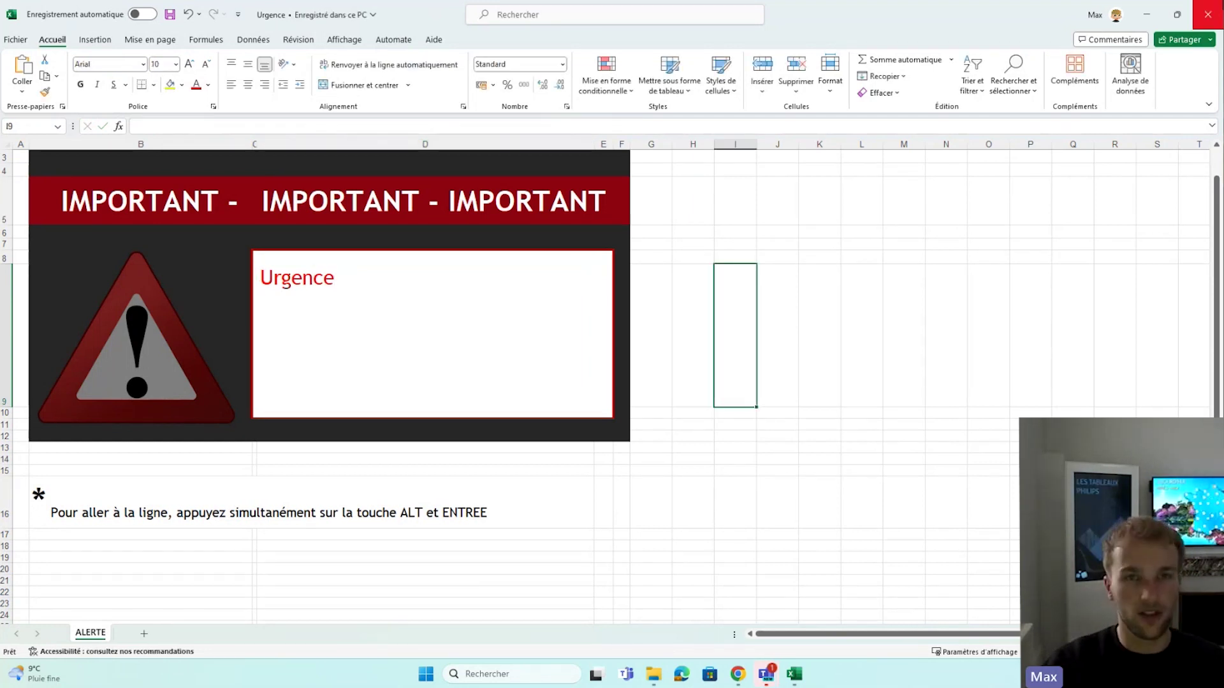
pyautogui.click(1207, 9)
pyautogui.click(1113, 382)
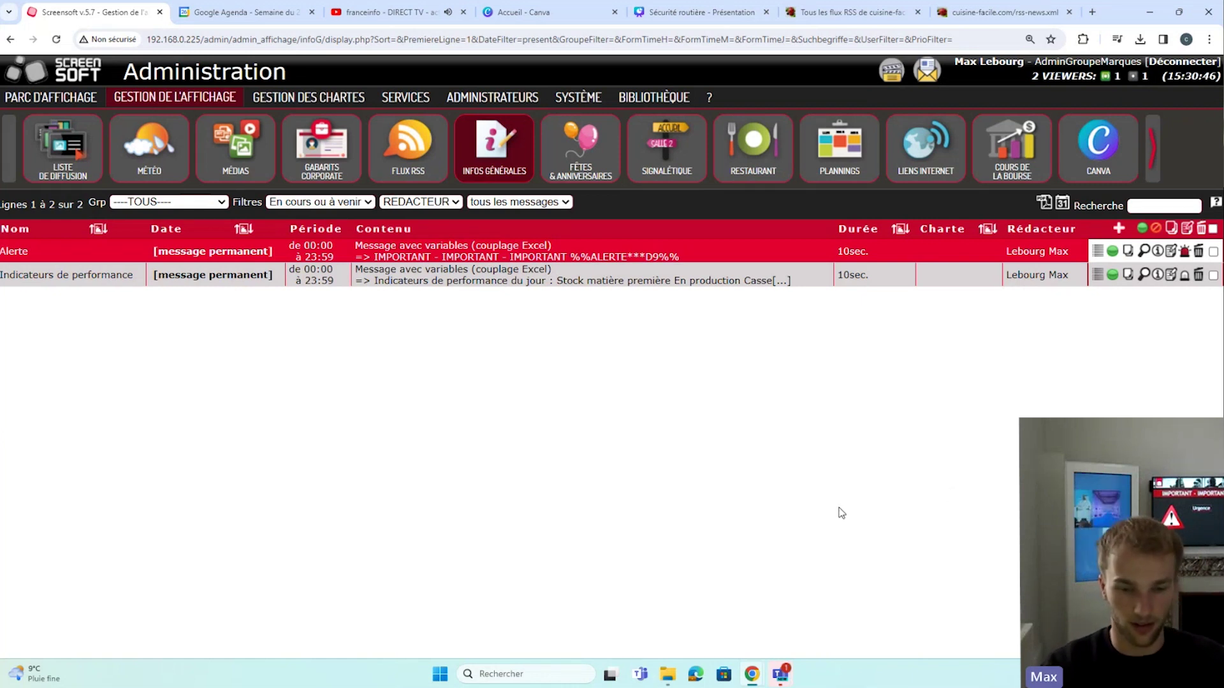
# Return to the shared variables folder, save the Urgence workbook again and close the folder window
pyautogui.click(668, 682)
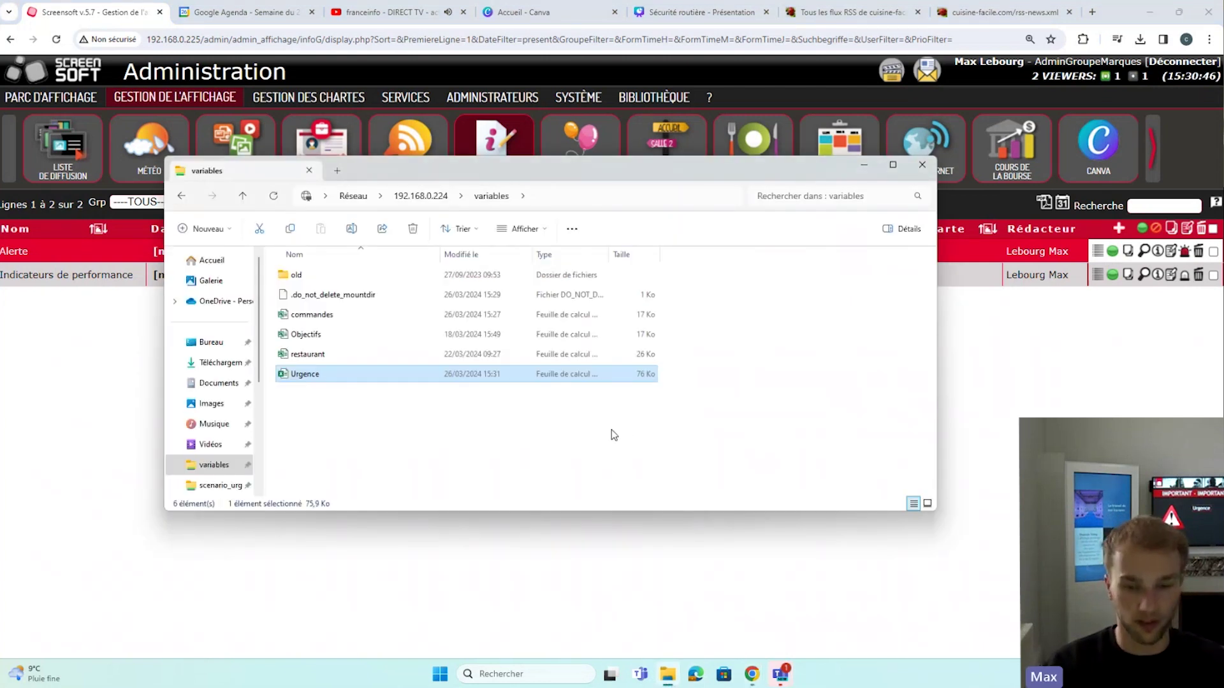
pyautogui.hotkey('alt', 'Tab')
pyautogui.hotkey('ctrl', 's')
pyautogui.hotkey('alt', 'Tab')
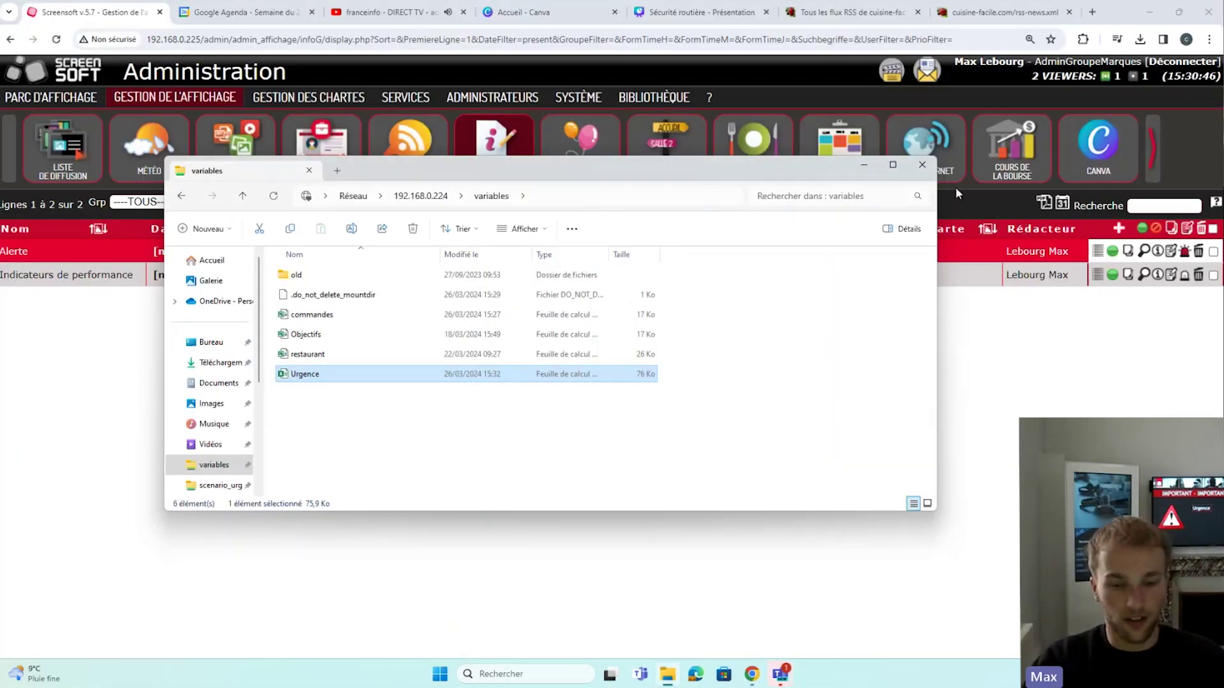
pyautogui.click(922, 166)
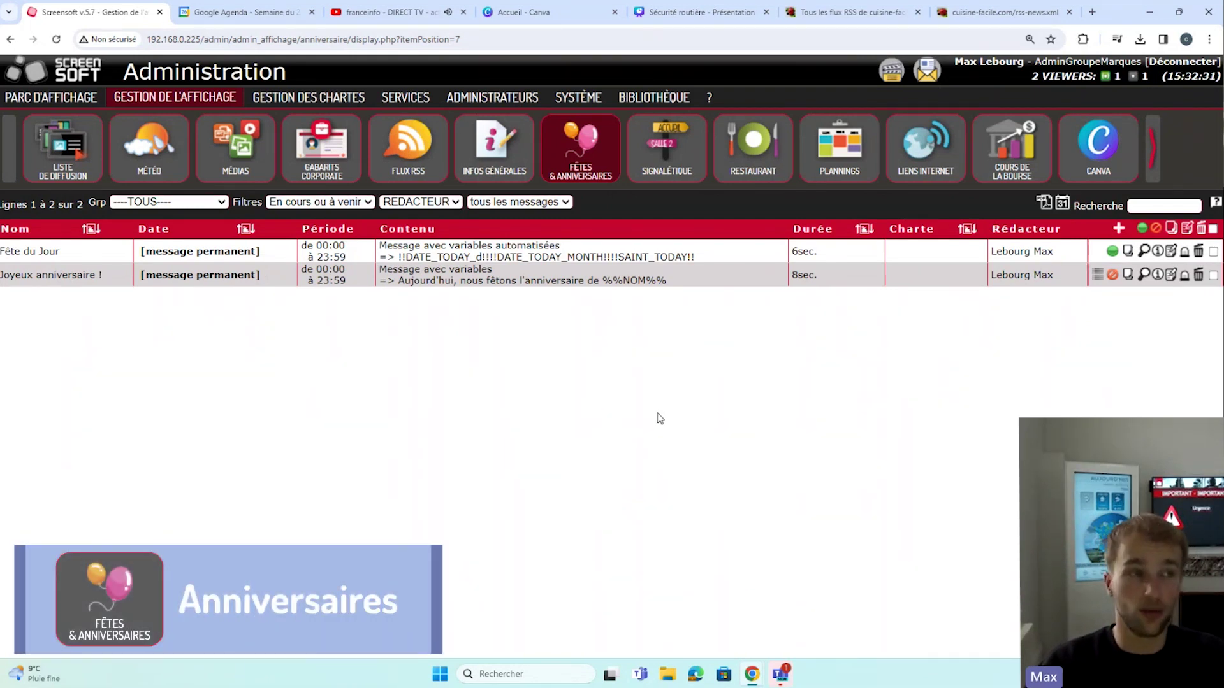
# Create a permanent birthday message named "Anniversaires" using the Joyeux anniversaire layout with the %%NOM%% variable
pyautogui.click(1123, 230)
pyautogui.click(304, 241)
pyautogui.click(304, 241)
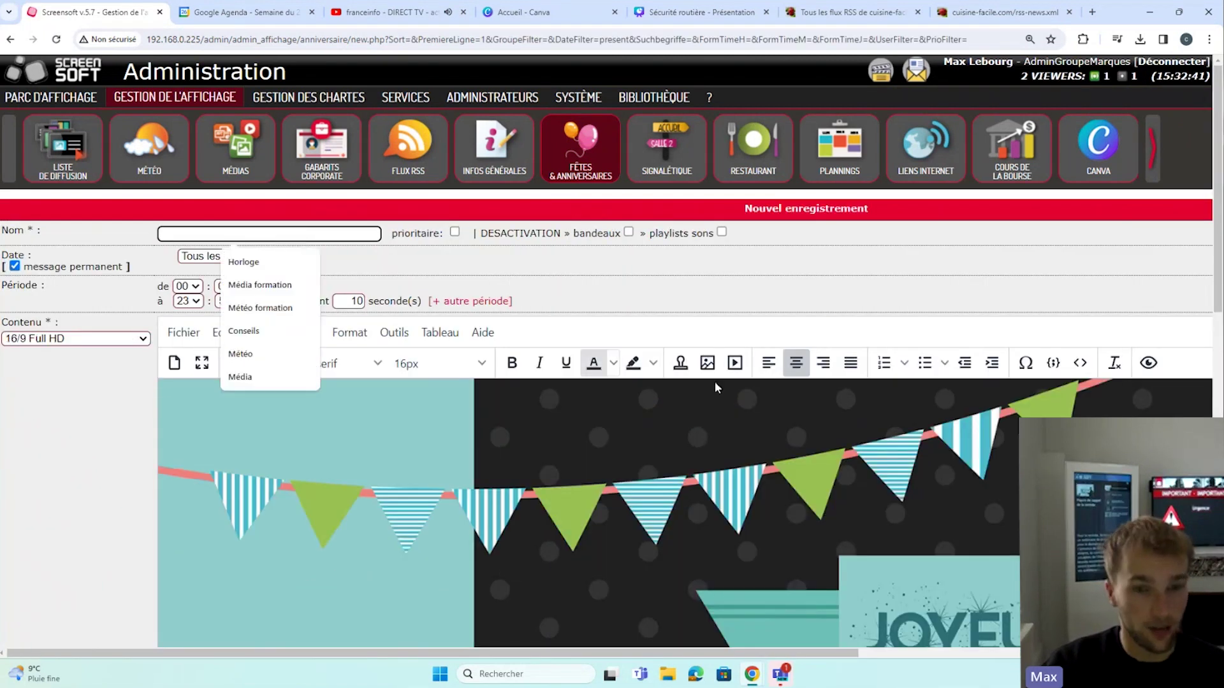
pyautogui.scroll(-8, 1004, 459)
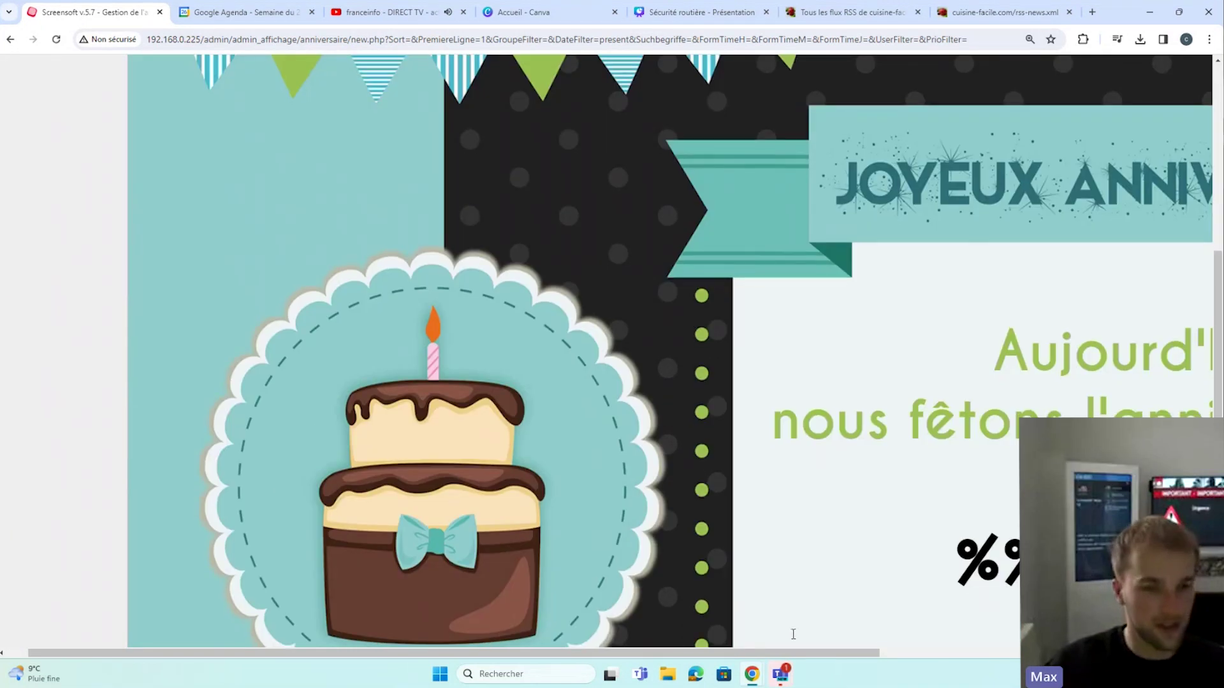
pyautogui.hscroll(5, 1003, 459)
pyautogui.scroll(-5, 1003, 459)
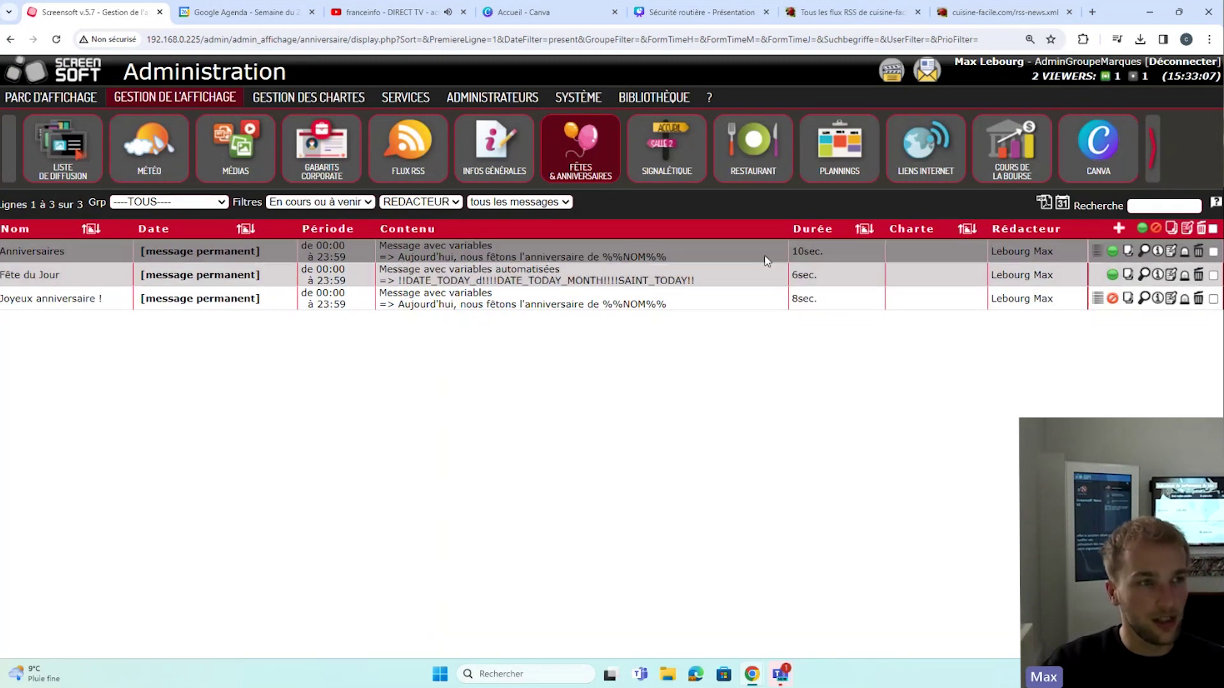
# Add a NOM variable with a person's first name and birthday date to "Anniversaires", save it and preview the message
pyautogui.click(1097, 254)
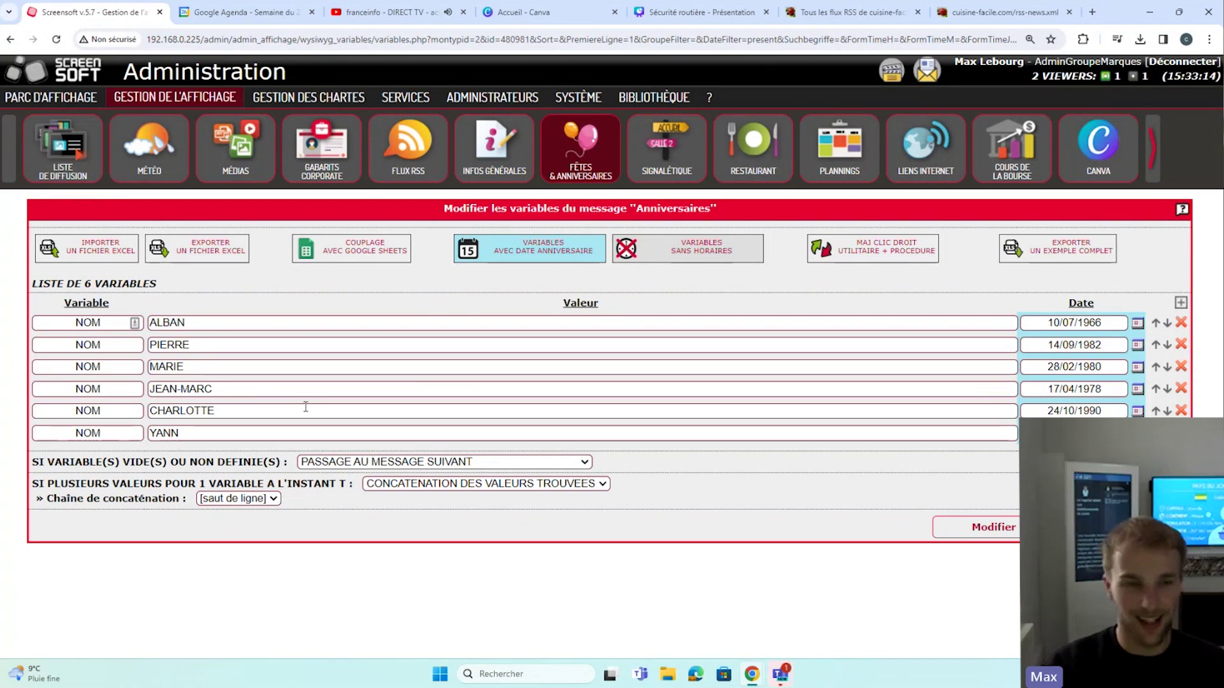
pyautogui.click(1180, 303)
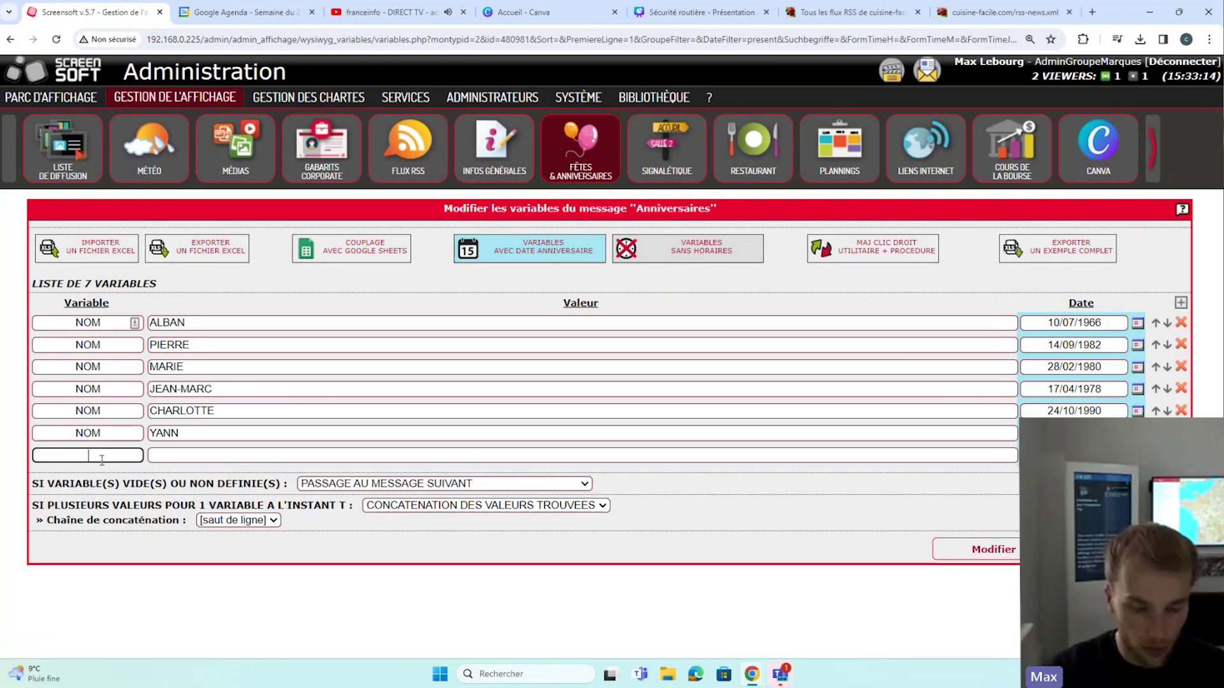
pyautogui.write('NOM')
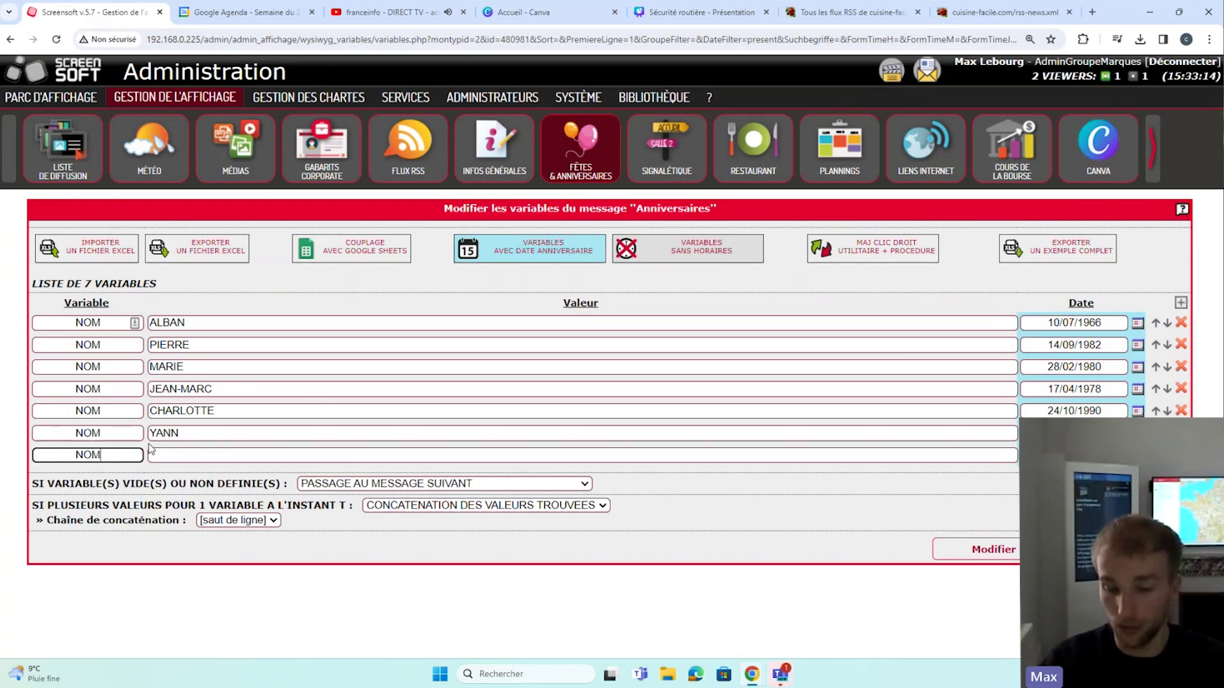
pyautogui.click(173, 457)
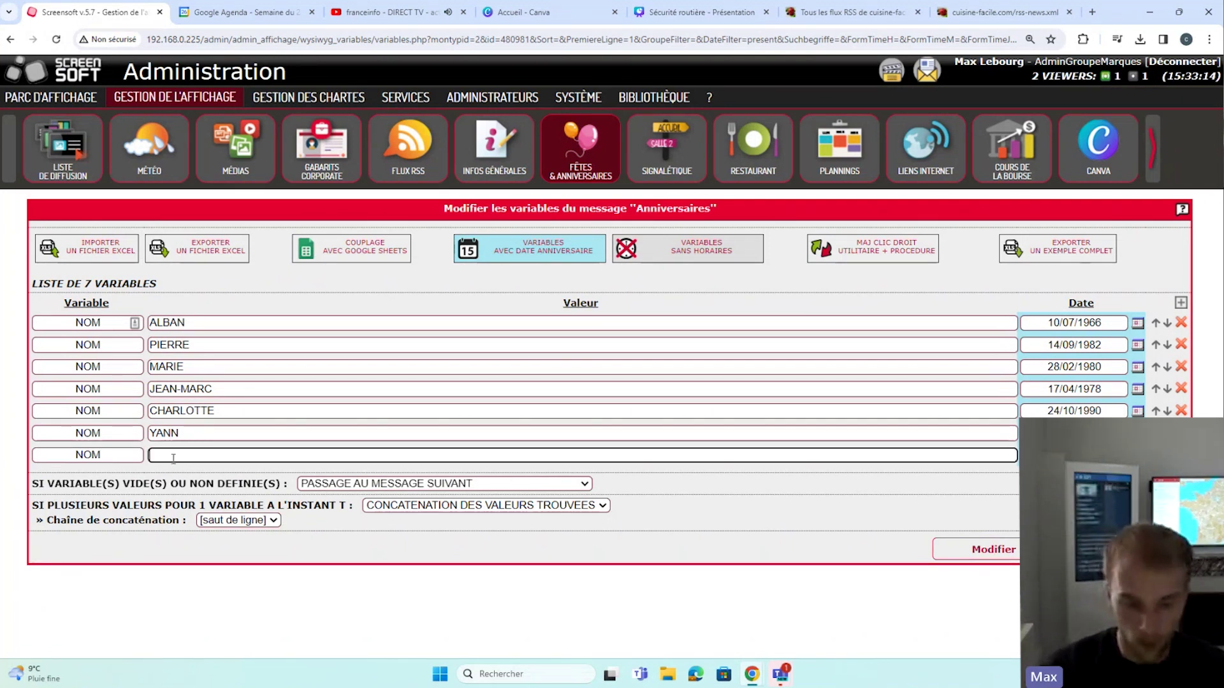
pyautogui.write('AURELIE')
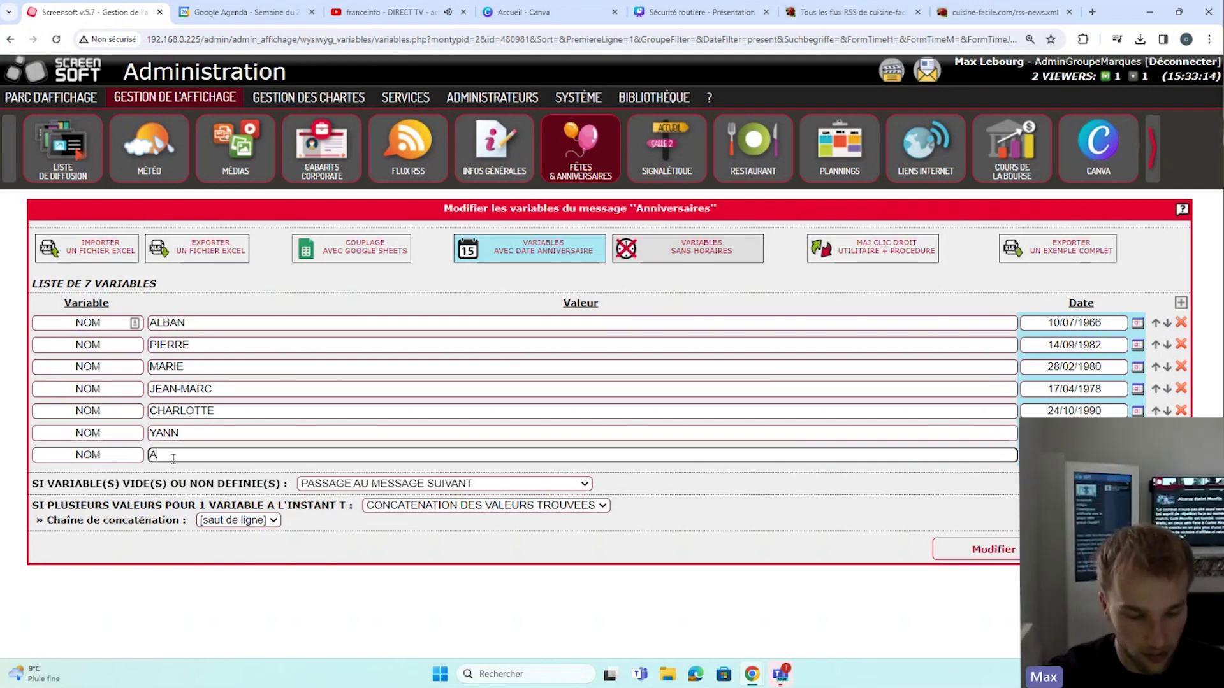
pyautogui.press('Tab')
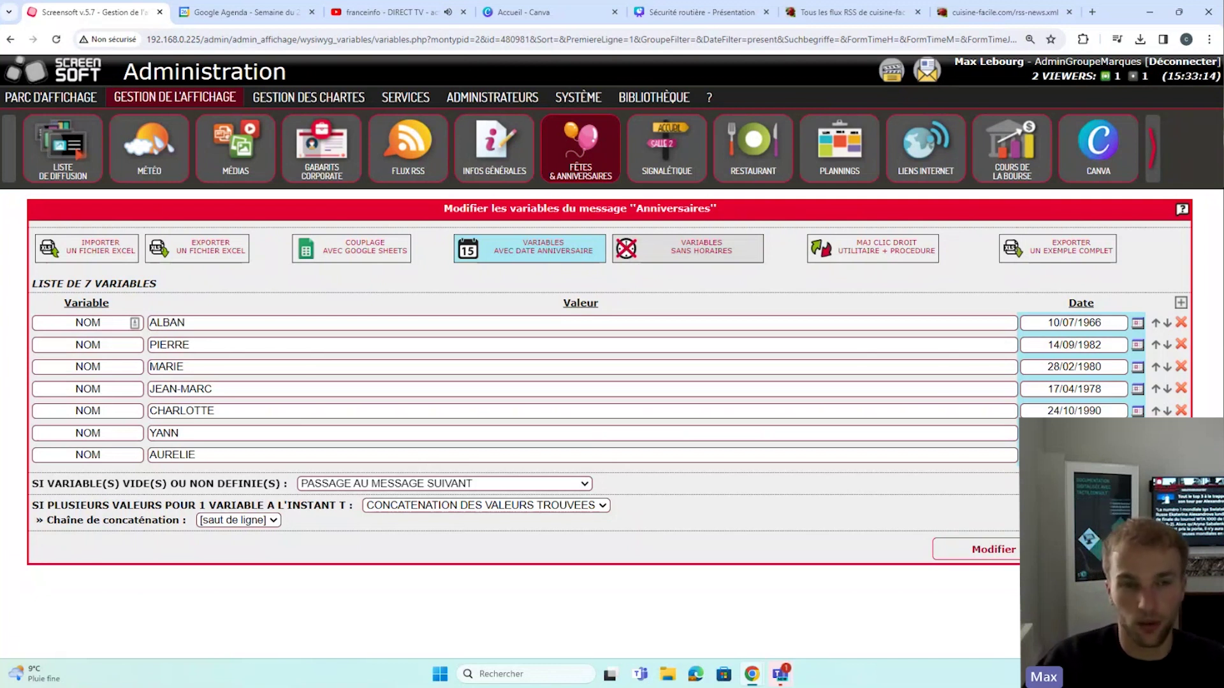
pyautogui.click(996, 548)
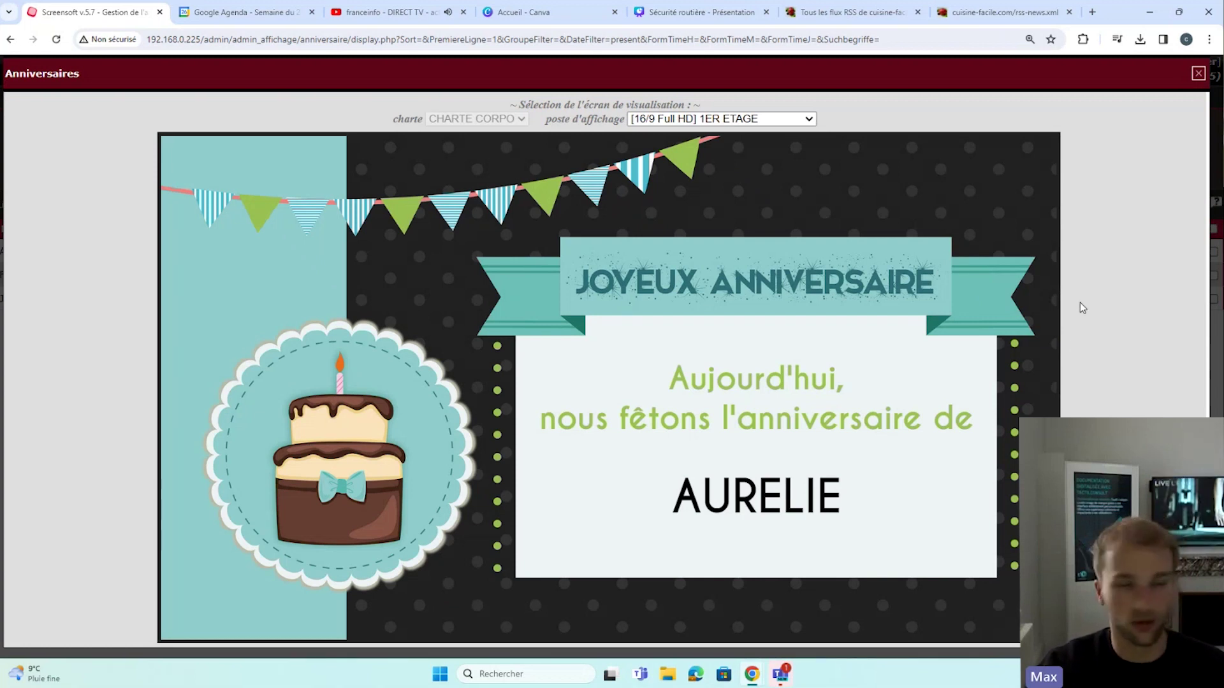
pyautogui.click(1193, 75)
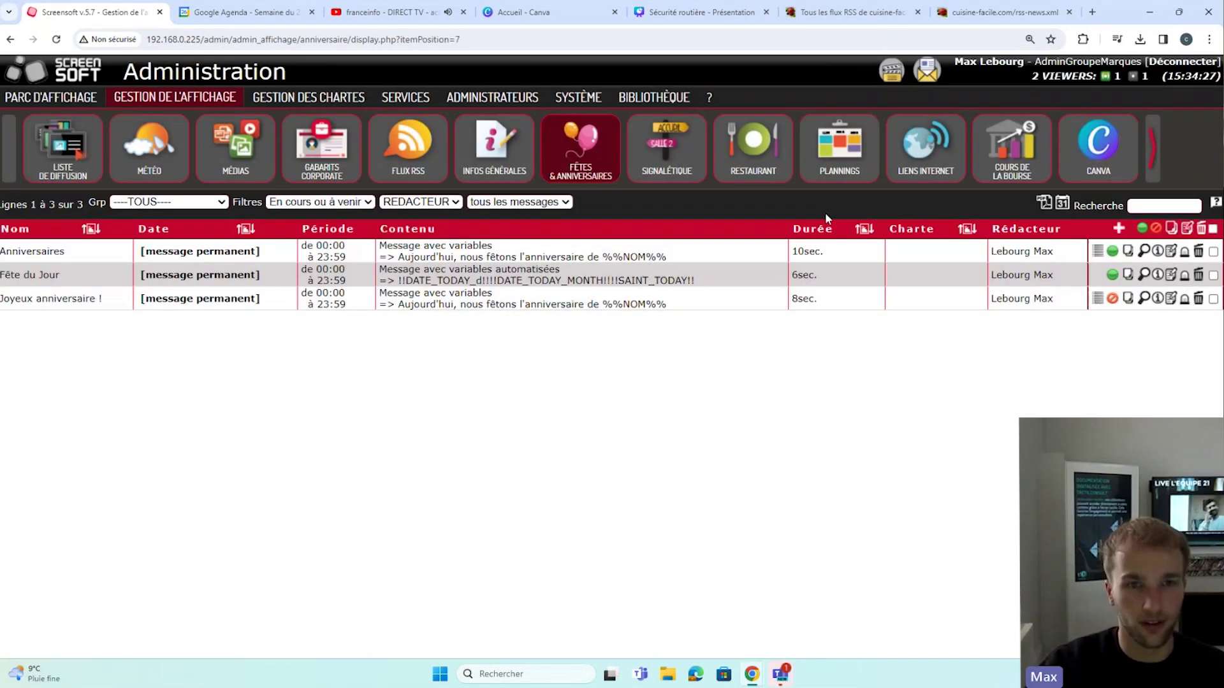
# Reopen the variables of "Anniversaires", preview the message again and examine its %%NOM%% placeholder and empty-variable behaviour
pyautogui.click(1098, 251)
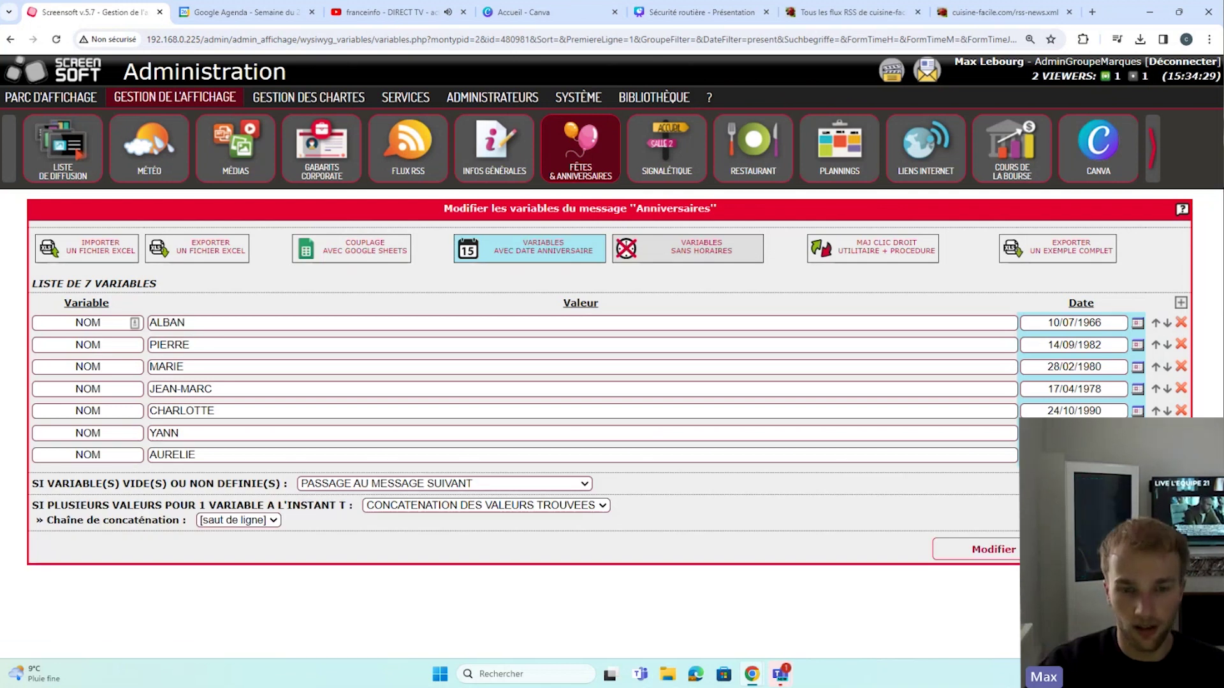
pyautogui.click(1142, 261)
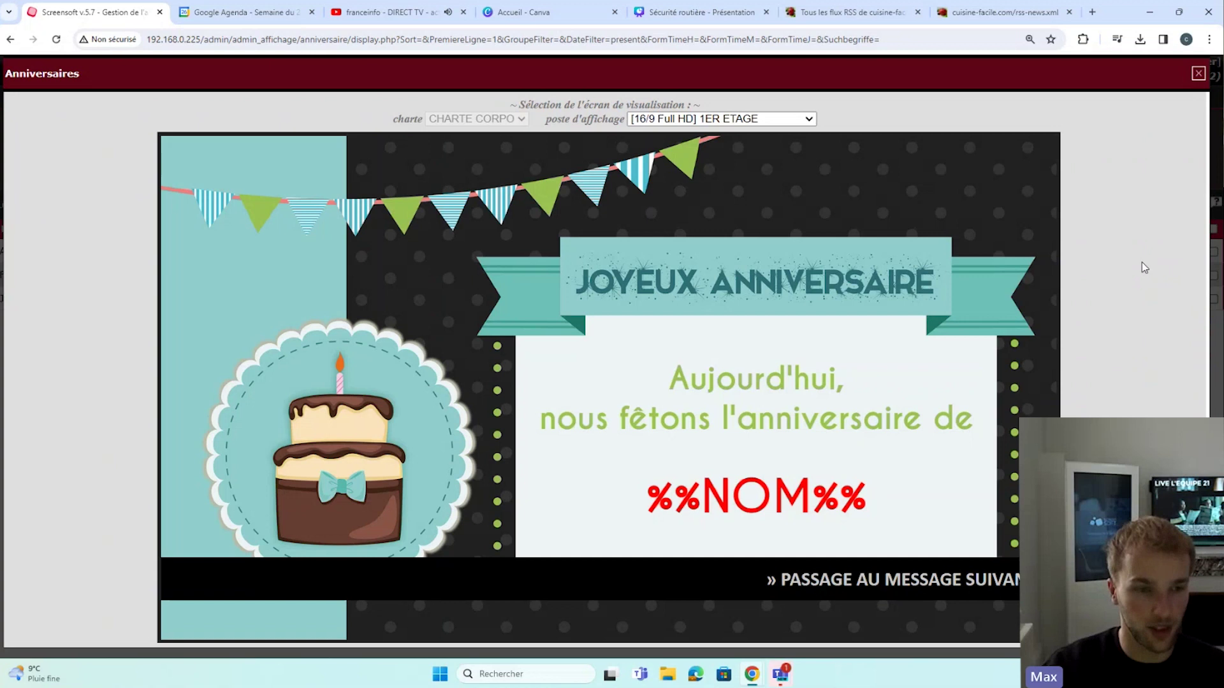
pyautogui.tripleClick(1052, 580)
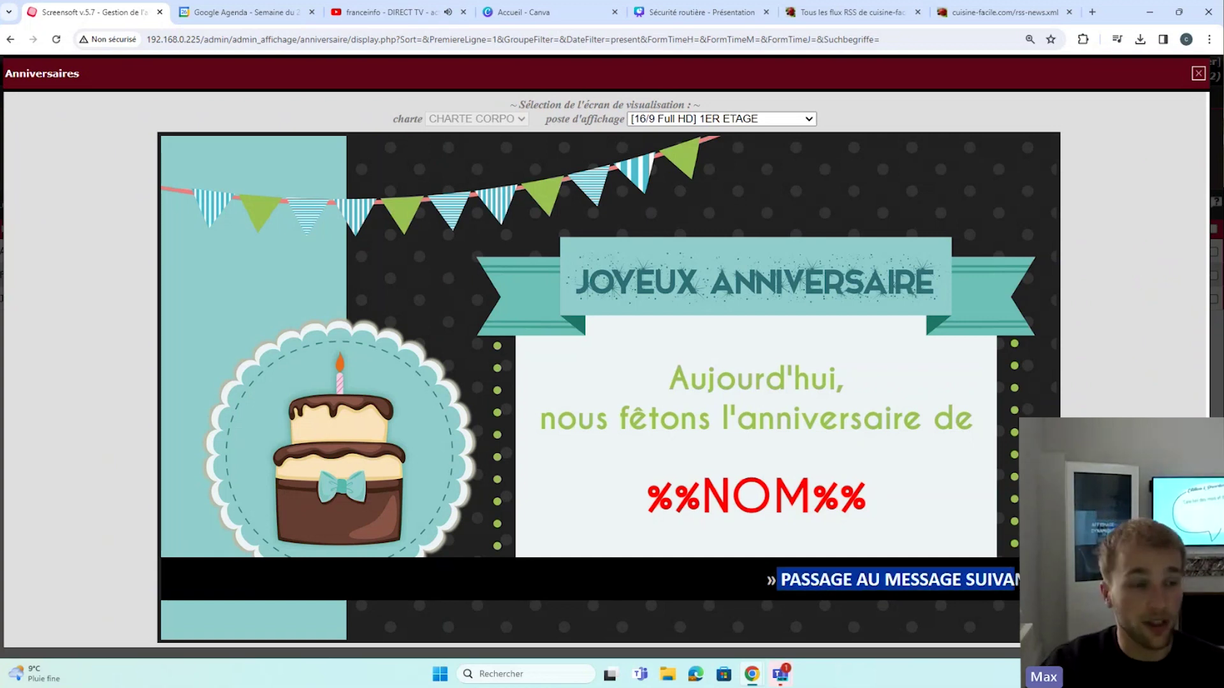
pyautogui.tripleClick(661, 518)
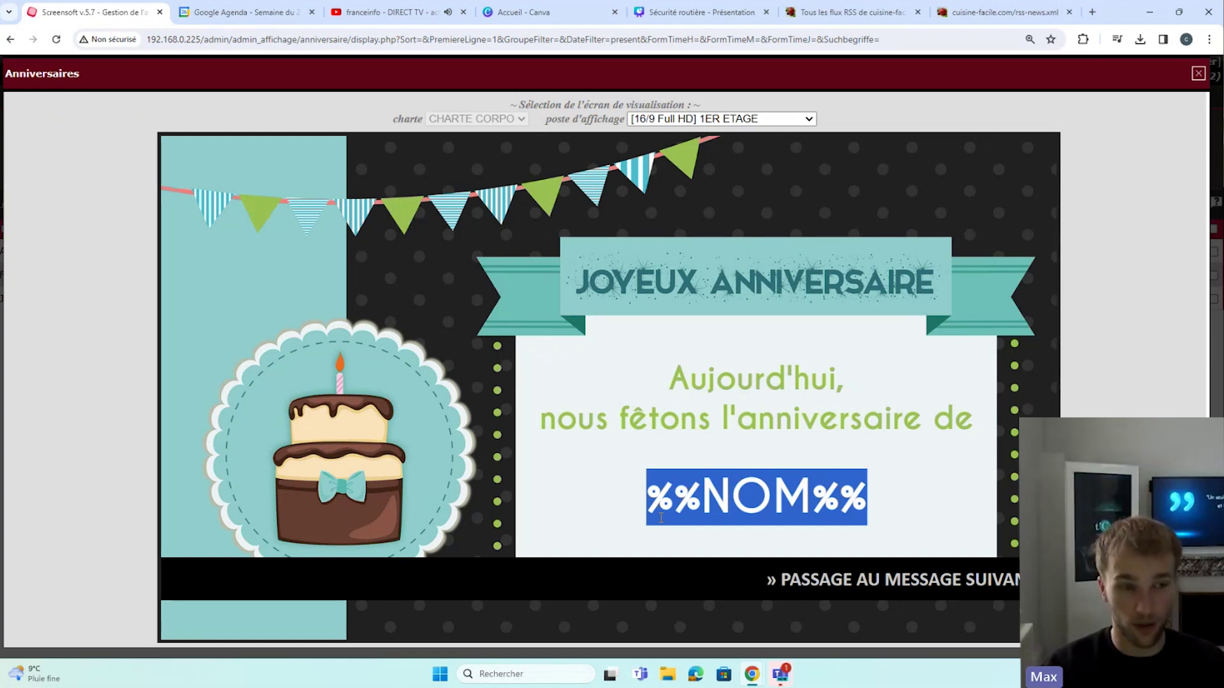
pyautogui.moveTo(867, 485); pyautogui.dragTo(705, 510)
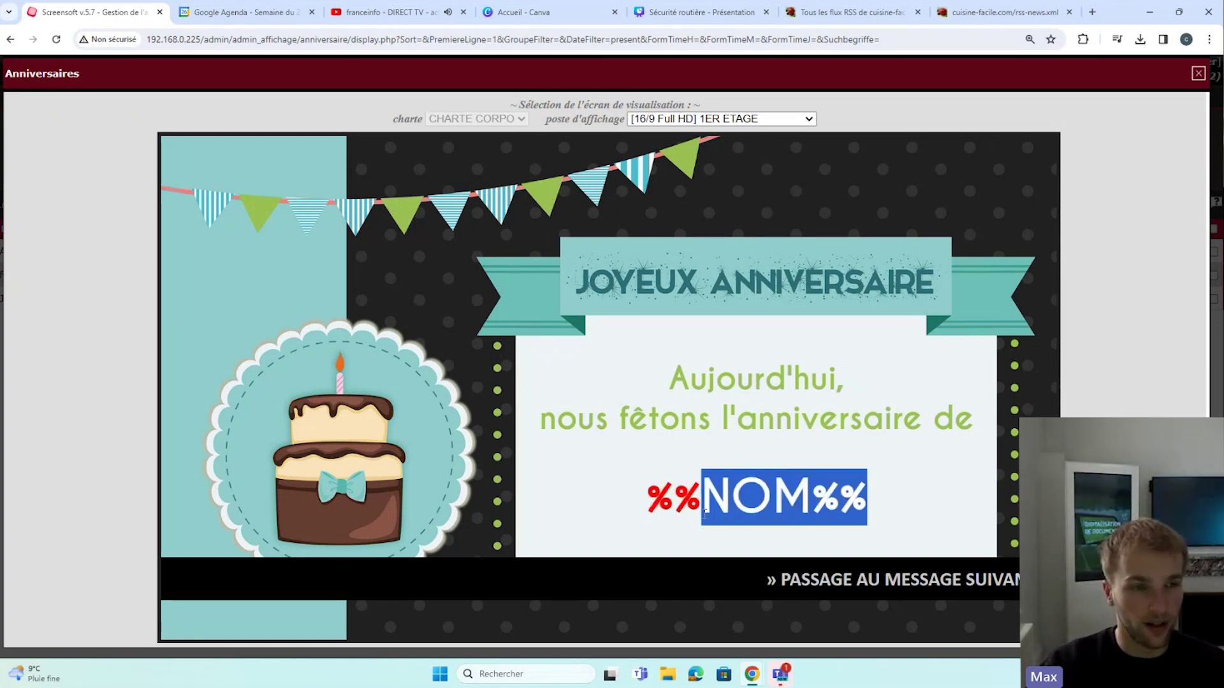